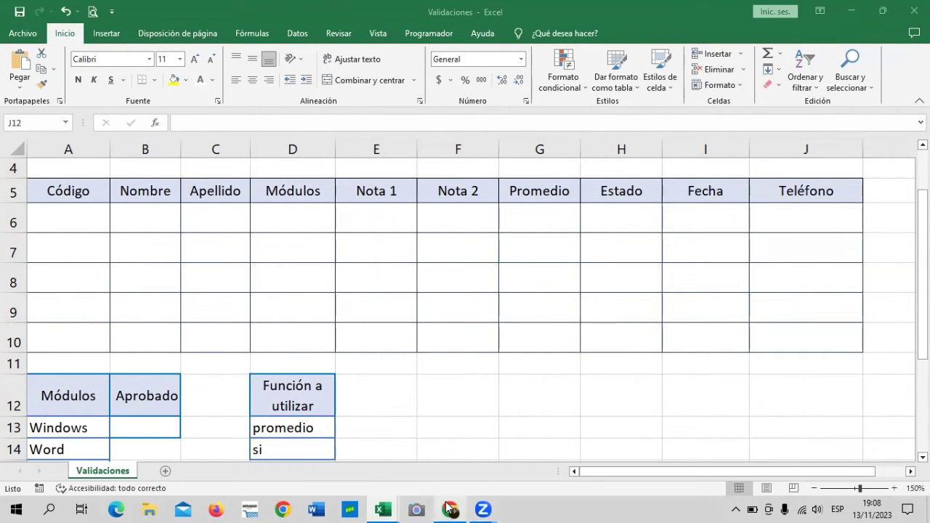
# Step: Bring the course lesson page forward and scroll through its content
pyautogui.moveTo(450, 509)
pyautogui.click(460, 474)
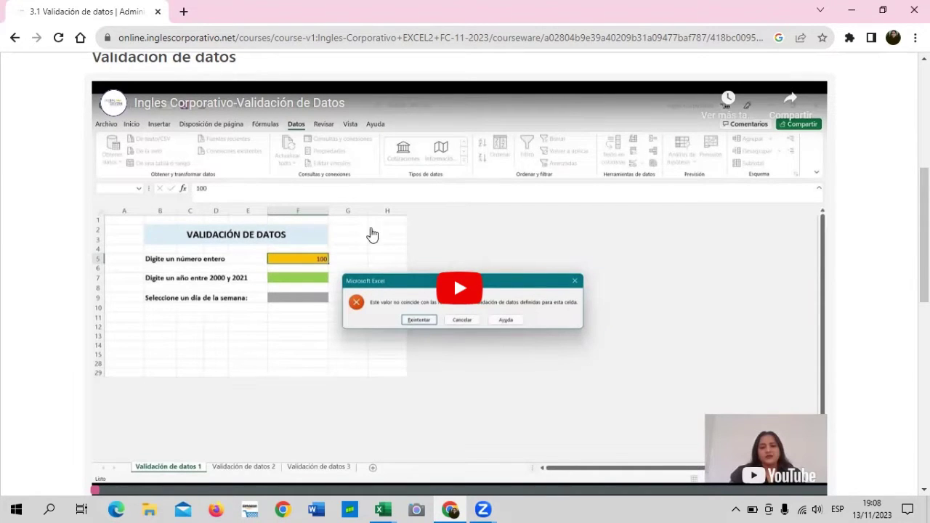
pyautogui.scroll(3, 473, 269)
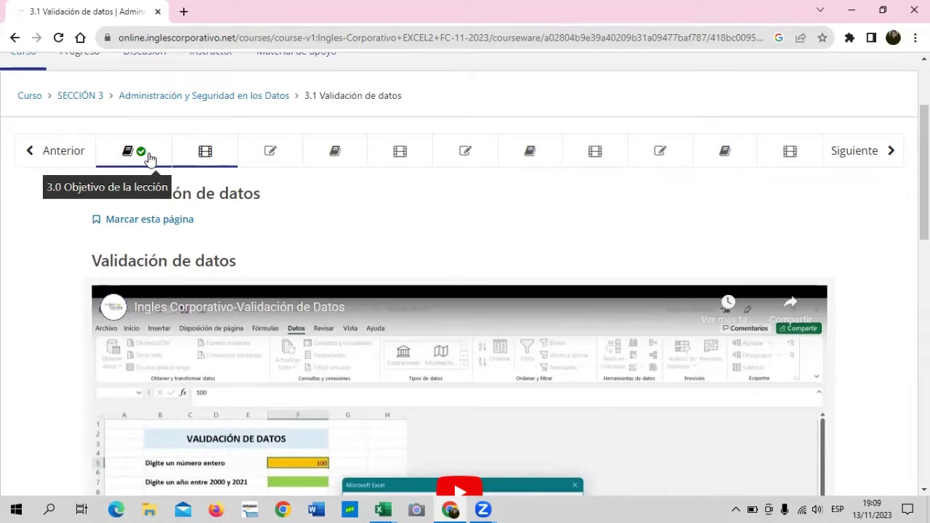
pyautogui.scroll(-2, 351, 350)
pyautogui.scroll(-5, 350, 349)
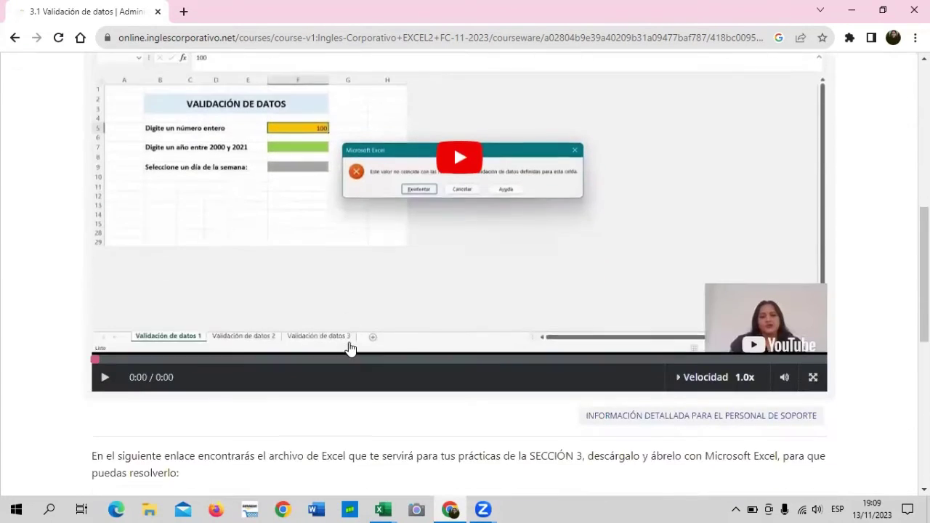
pyautogui.scroll(-3, 174, 436)
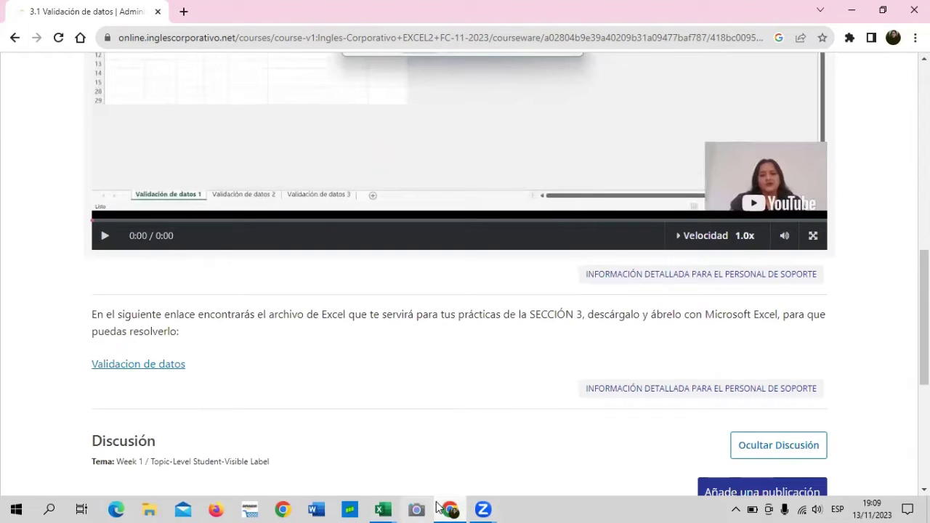
pyautogui.moveTo(383, 509)
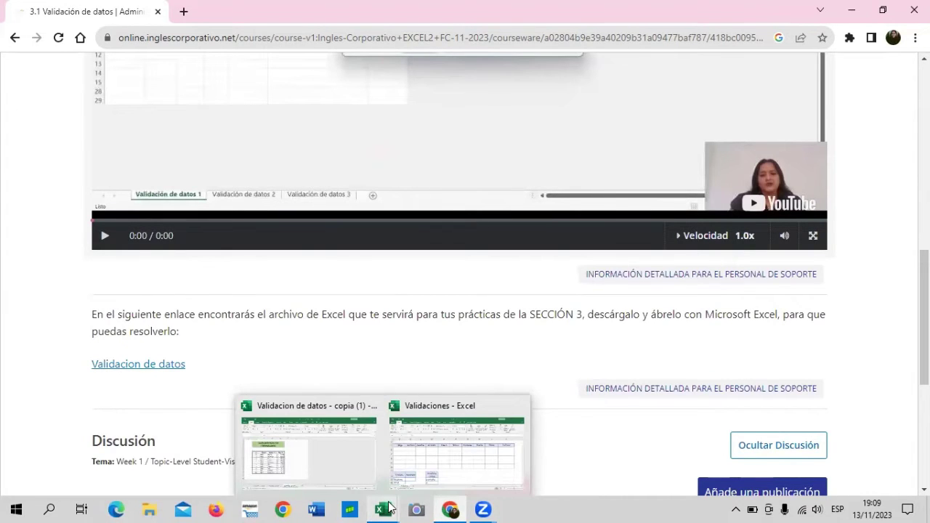
# Step: In Excel, check the empty Teléfono cells J6–J10 and cell A6, then return to the lesson
pyautogui.click(473, 454)
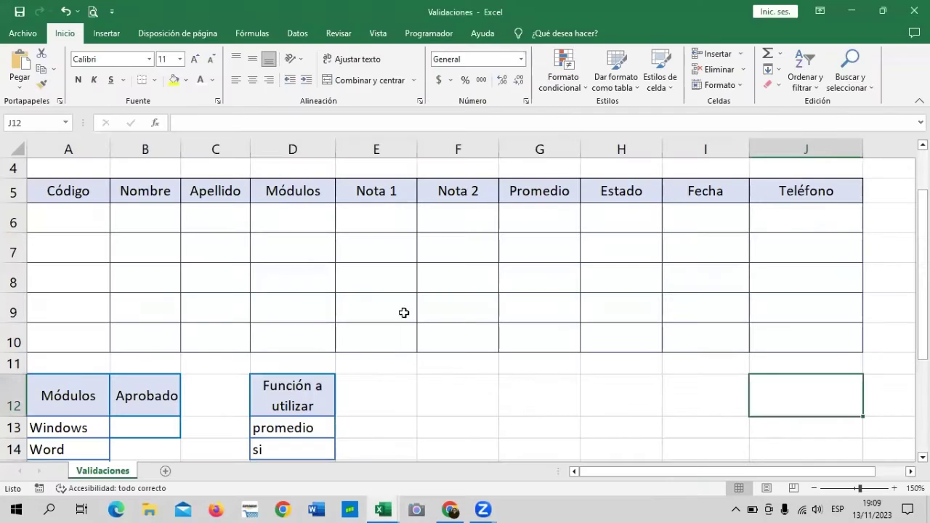
pyautogui.click(773, 221)
pyautogui.click(773, 250)
pyautogui.click(778, 280)
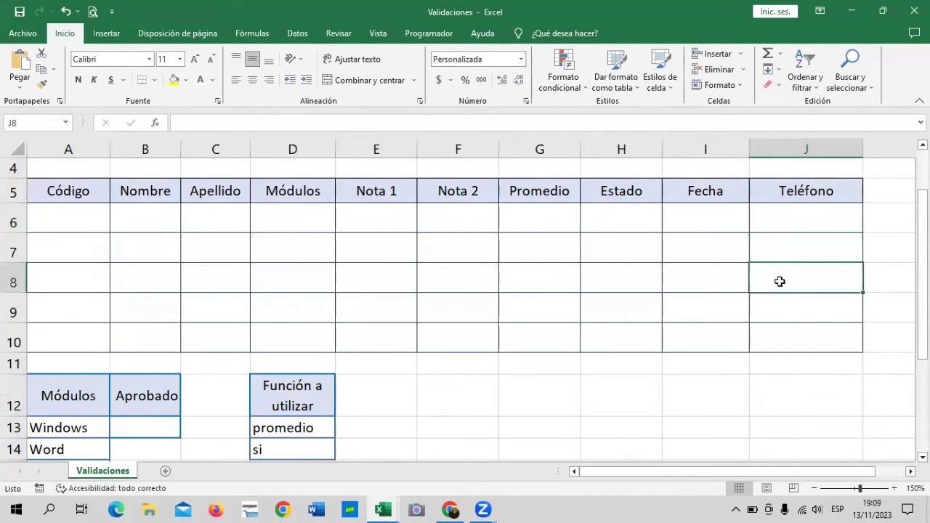
pyautogui.click(776, 336)
pyautogui.click(76, 211)
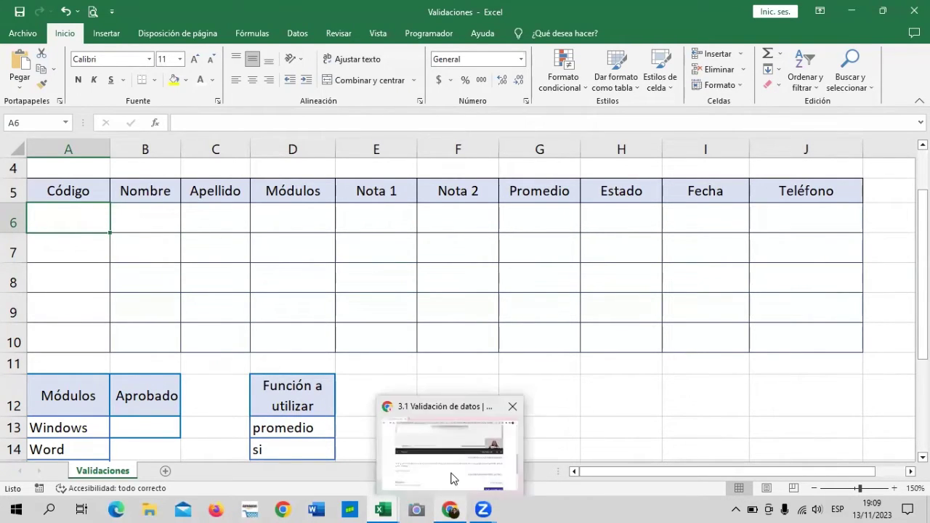
pyautogui.click(450, 480)
# Step: Scroll up the lesson 3.1 Validación de datos video page
pyautogui.scroll(3, 535, 336)
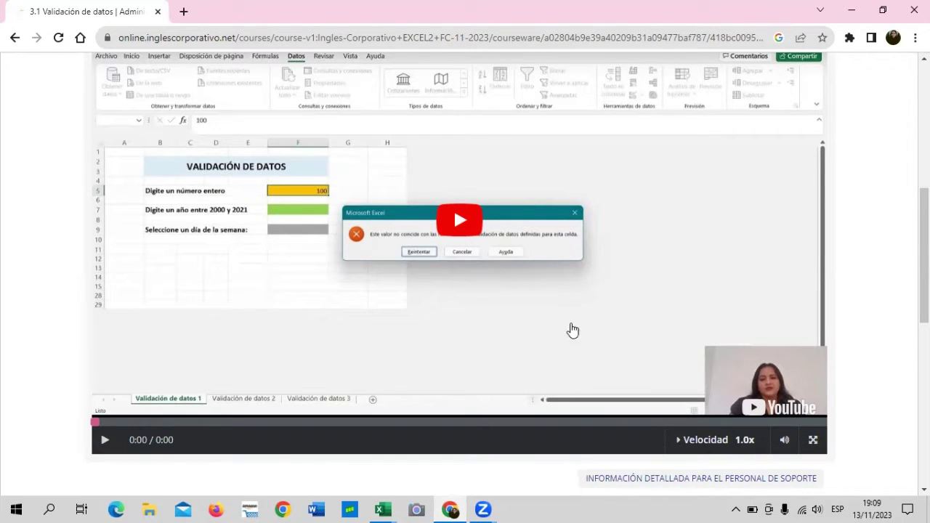
pyautogui.scroll(3, 572, 328)
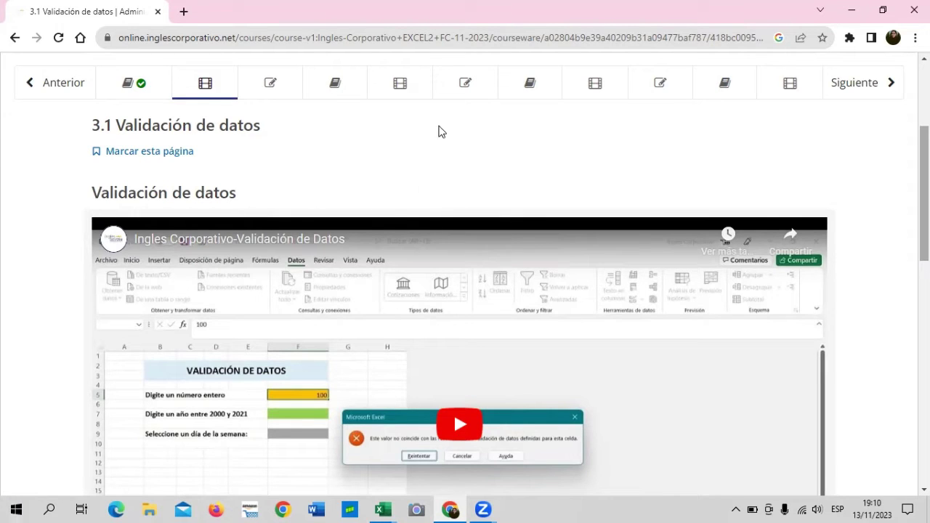
pyautogui.click(154, 89)
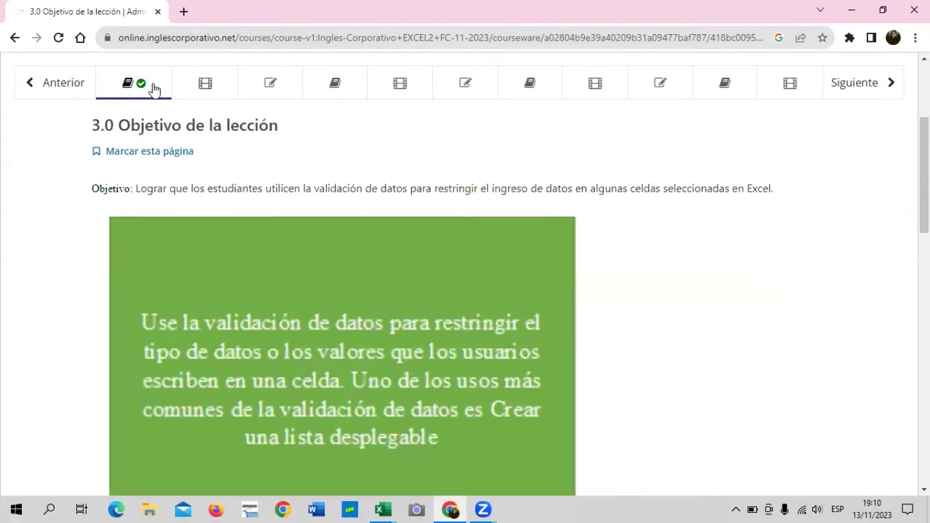
pyautogui.scroll(-1, 455, 294)
pyautogui.scroll(-1, 457, 296)
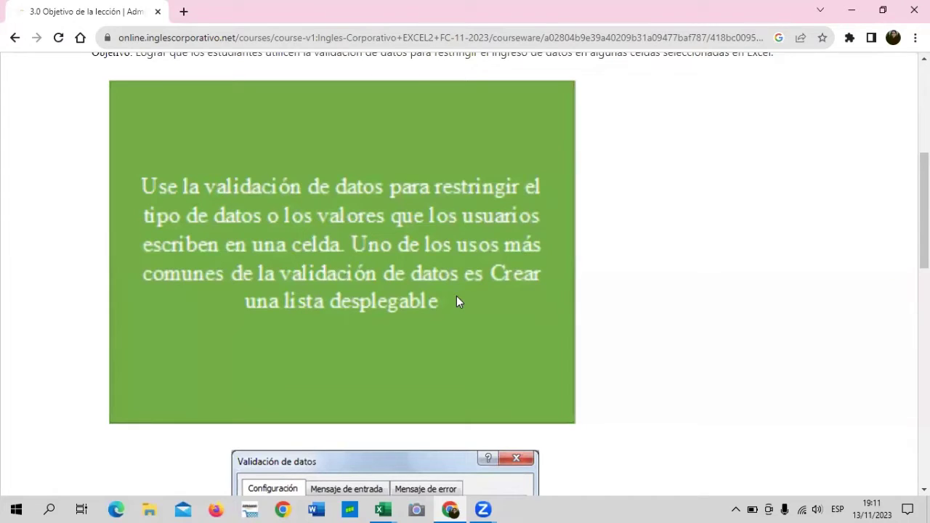
pyautogui.scroll(2, 461, 305)
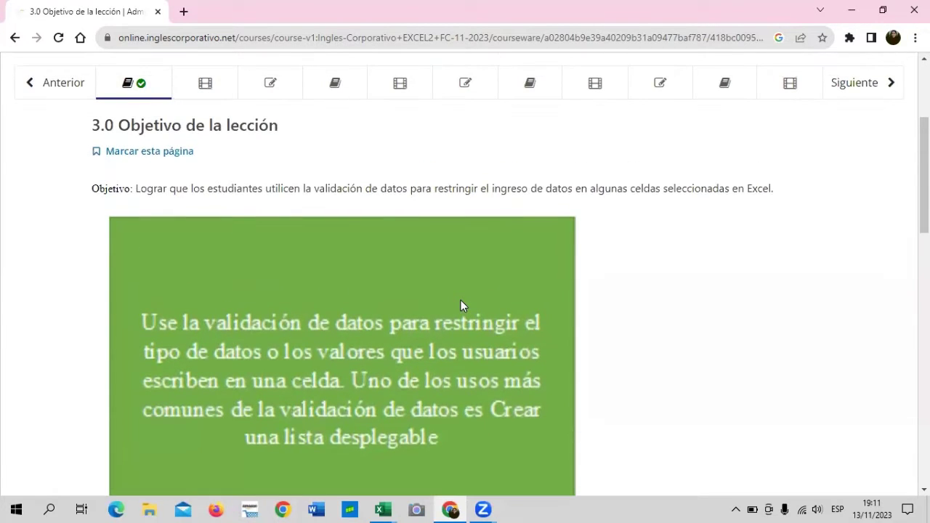
pyautogui.scroll(-1, 461, 299)
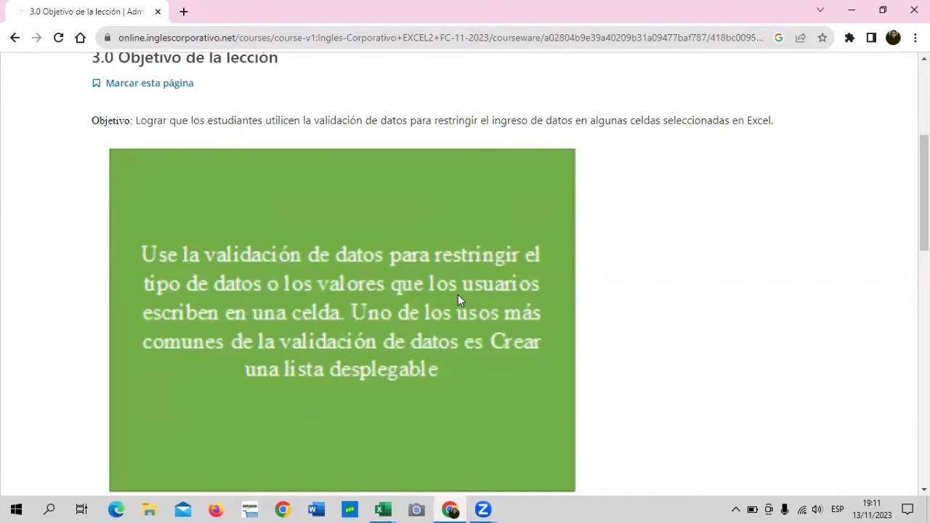
pyautogui.scroll(1, 449, 194)
pyautogui.scroll(1, 448, 194)
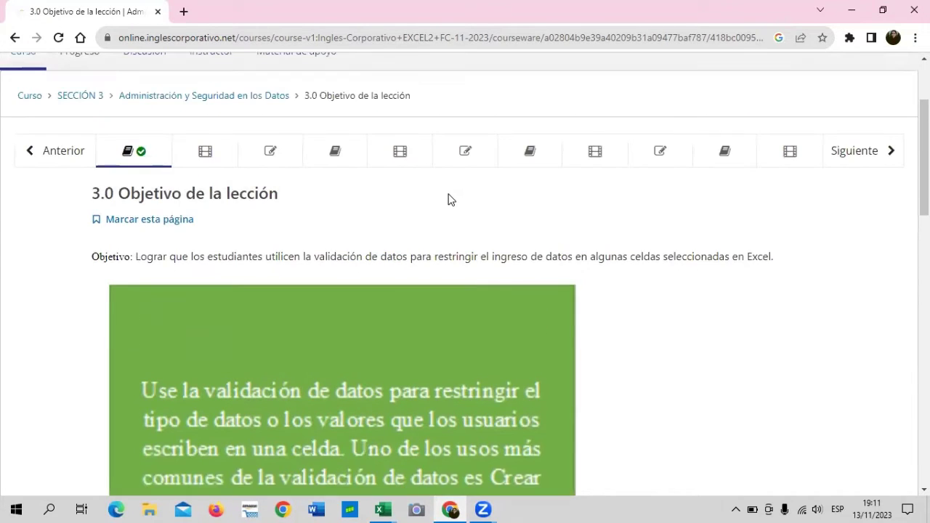
pyautogui.scroll(-1, 449, 194)
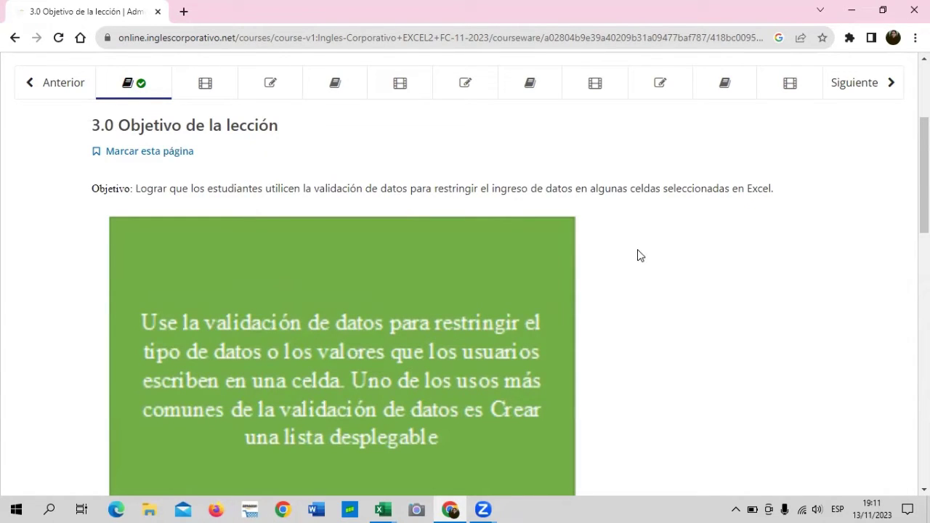
pyautogui.scroll(-2, 638, 254)
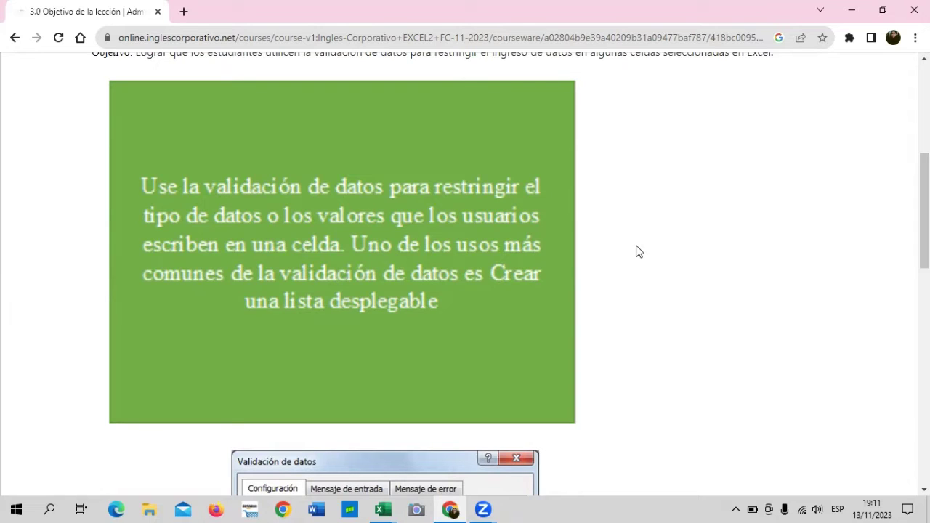
pyautogui.scroll(-2, 448, 240)
pyautogui.scroll(-1, 448, 240)
# Step: Read through the lesson's numbered validation instructions, then go back to the Validaciones workbook
pyautogui.scroll(-1, 449, 244)
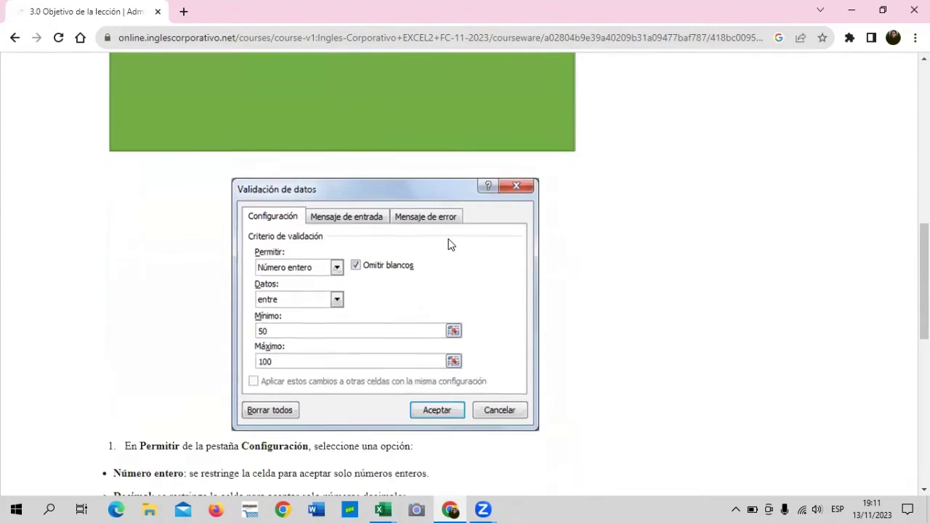
pyautogui.scroll(-1, 448, 245)
pyautogui.scroll(-1, 448, 244)
pyautogui.scroll(-2, 449, 245)
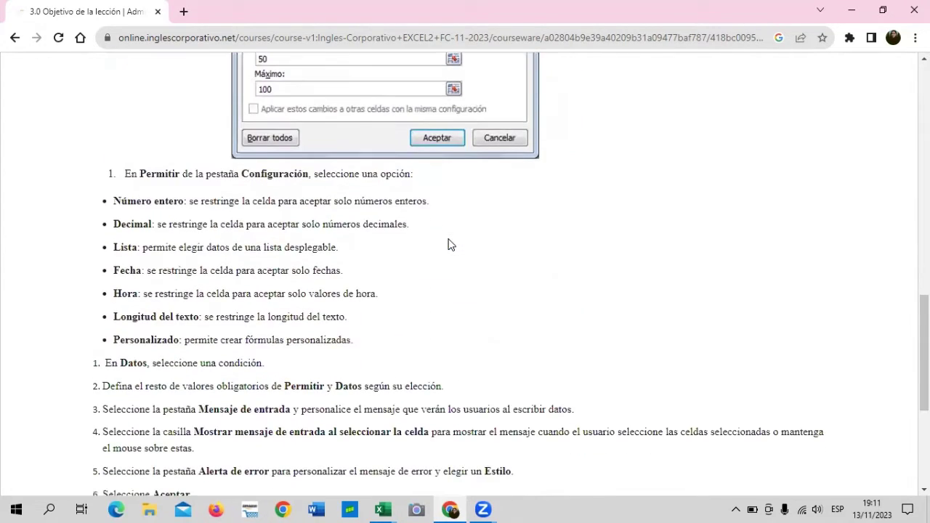
pyautogui.scroll(2, 305, 225)
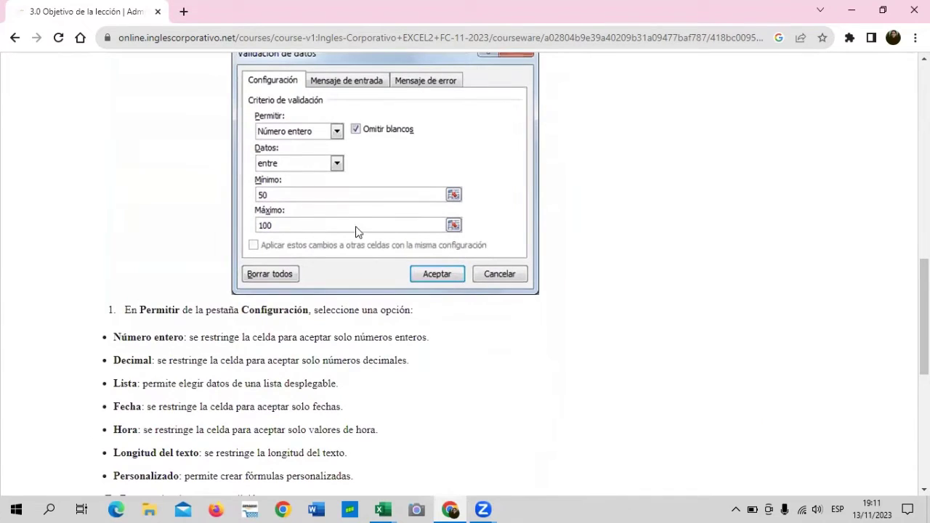
pyautogui.scroll(1, 371, 208)
pyautogui.scroll(-1, 371, 208)
pyautogui.scroll(-1, 324, 330)
pyautogui.scroll(-1, 322, 326)
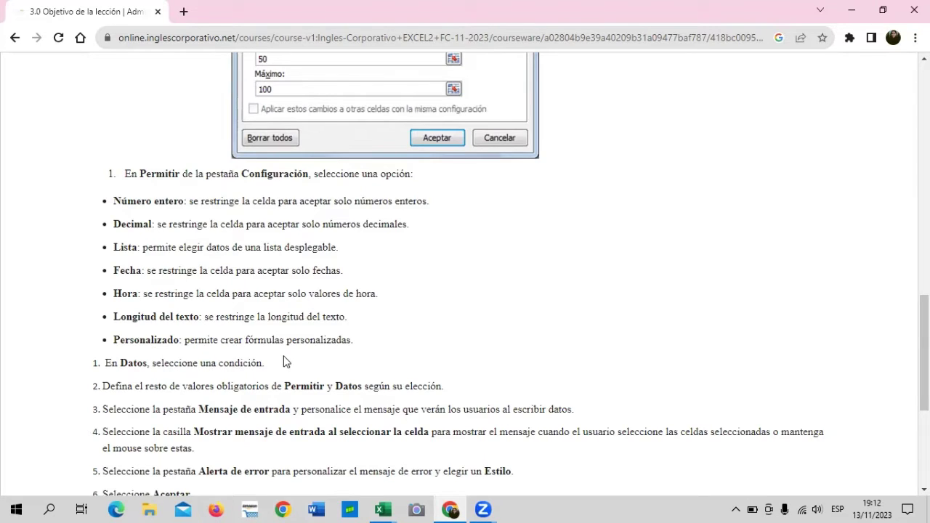
pyautogui.scroll(-1, 283, 361)
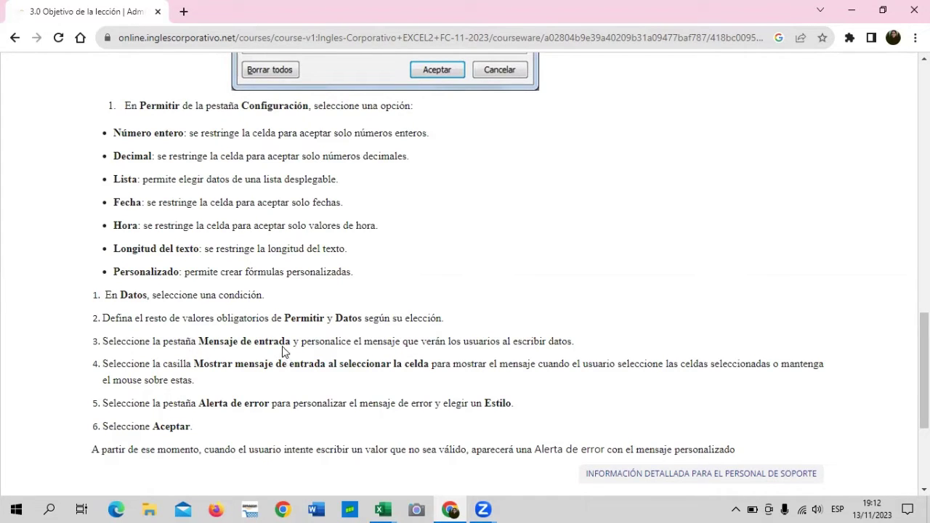
pyautogui.scroll(-1, 283, 351)
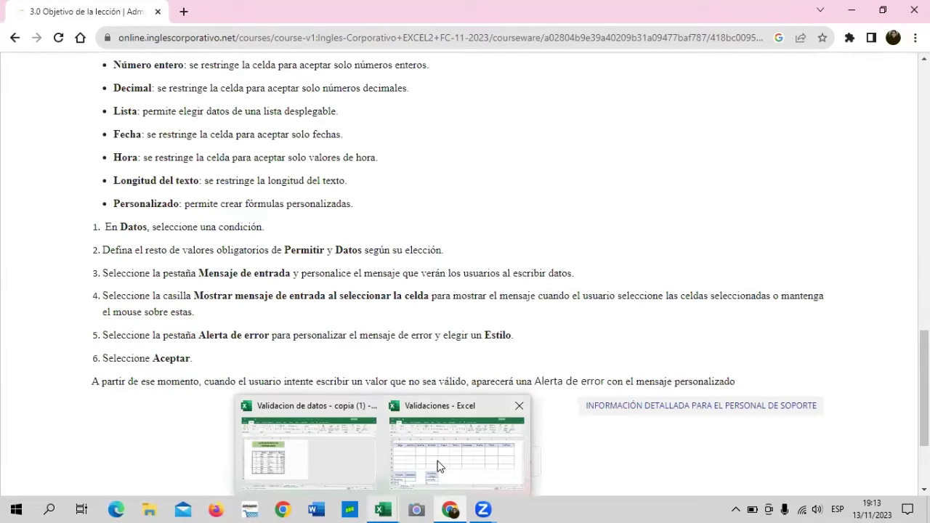
pyautogui.click(439, 465)
# Step: Browse the Data Validation Input Message and Error Alert style options for A6, then cancel
pyautogui.click(300, 36)
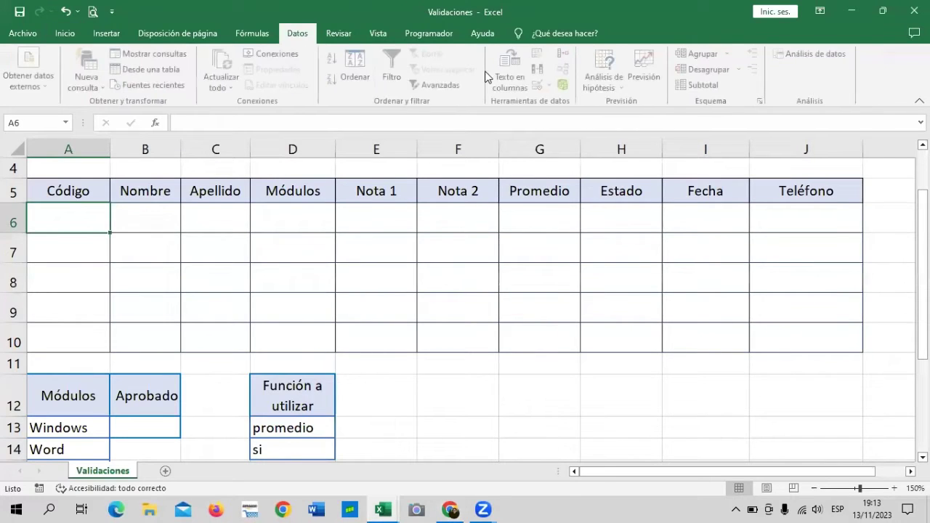
pyautogui.click(541, 84)
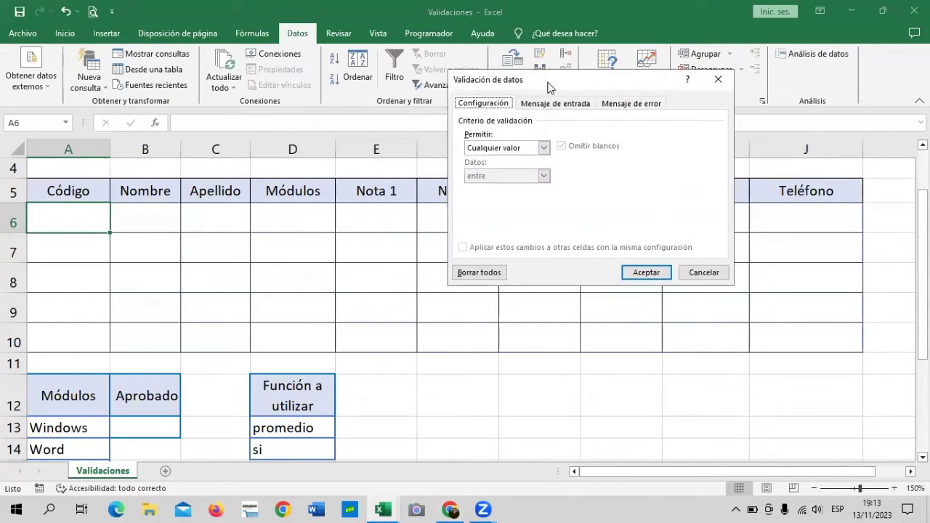
pyautogui.click(554, 106)
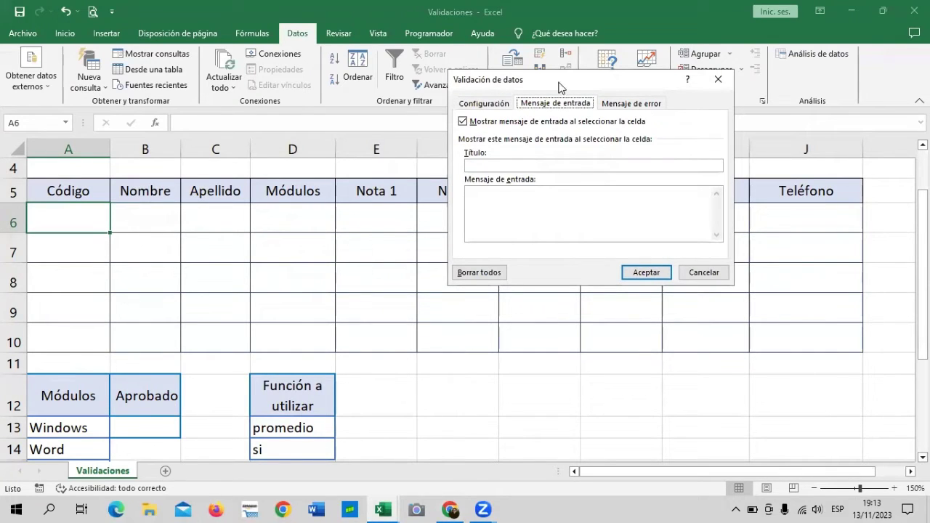
pyautogui.moveTo(563, 86); pyautogui.dragTo(510, 91)
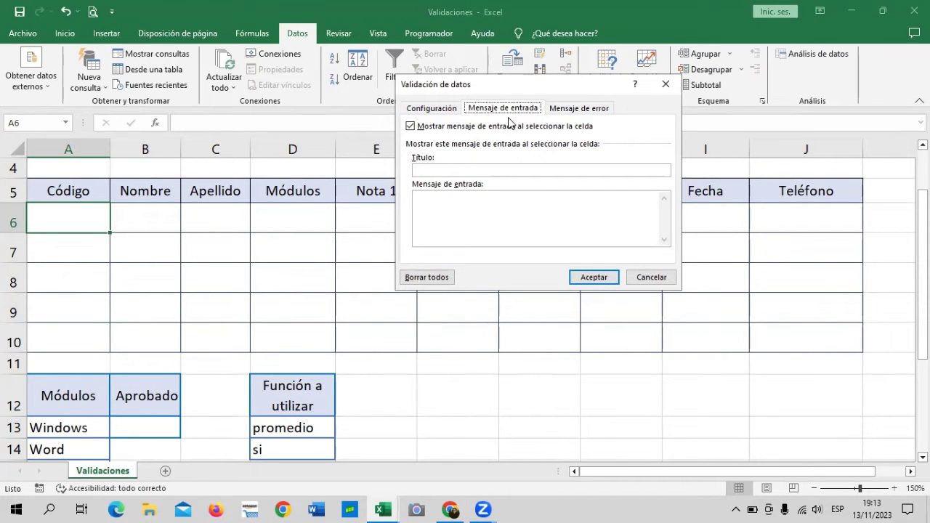
pyautogui.click(570, 109)
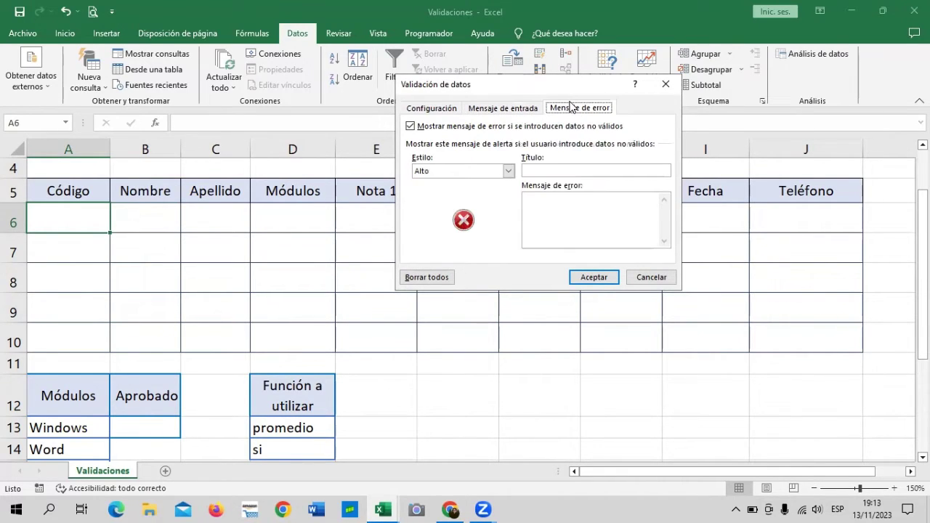
pyautogui.click(507, 172)
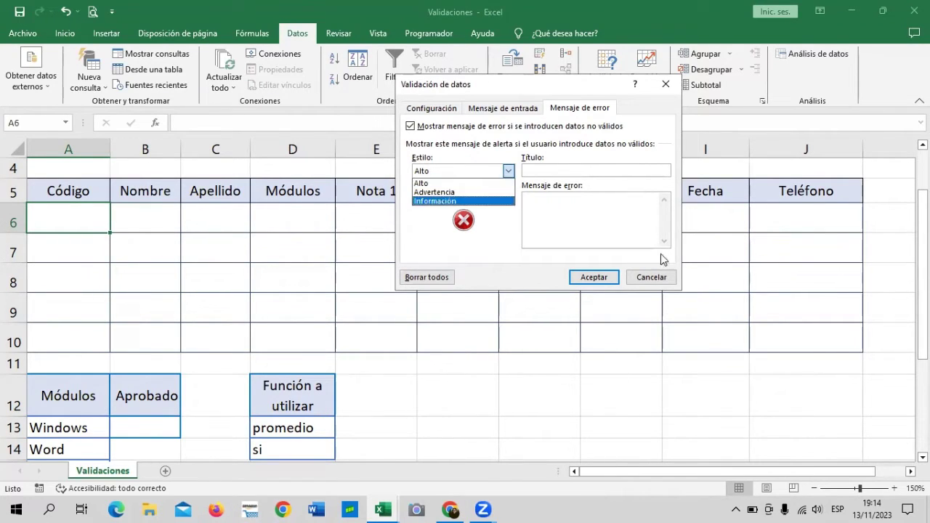
pyautogui.click(657, 277)
pyautogui.click(643, 268)
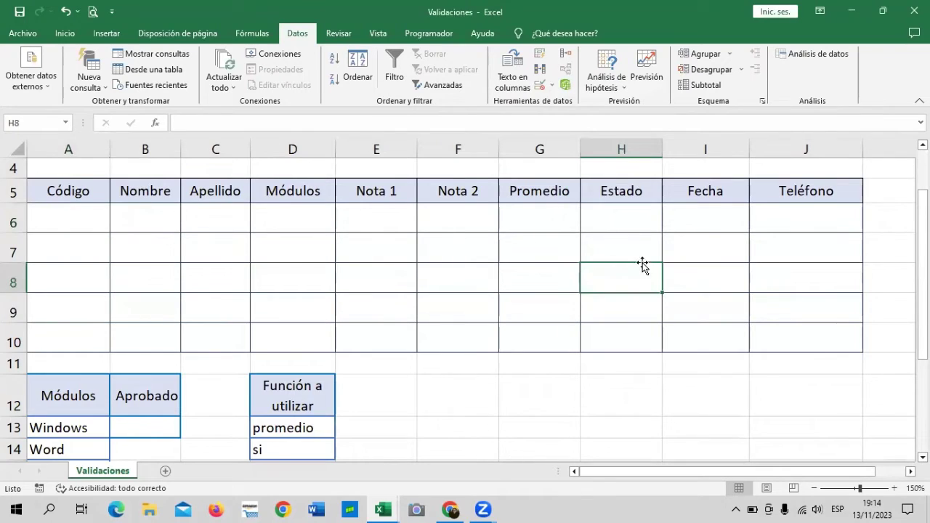
# Step: Change the year in the A3 title from 2022 to 2023
pyautogui.scroll(1, 643, 268)
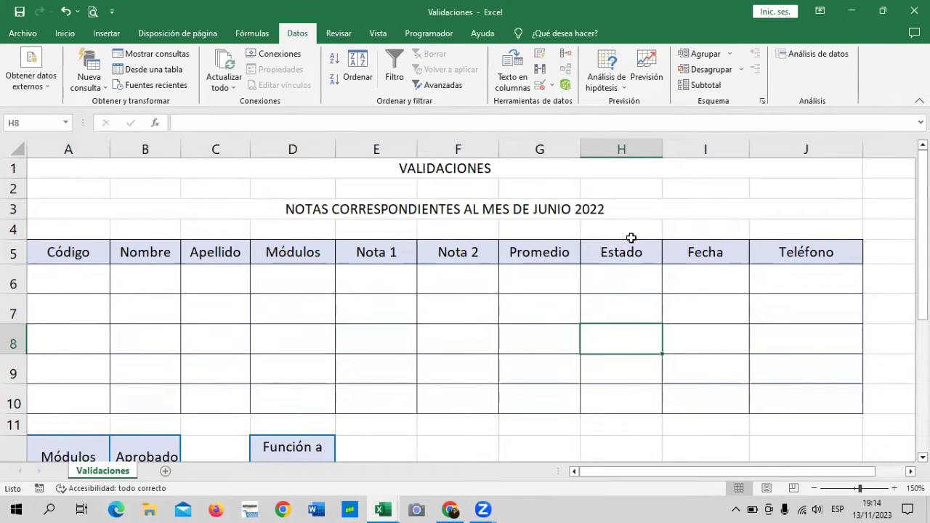
pyautogui.click(532, 210)
pyautogui.click(476, 122)
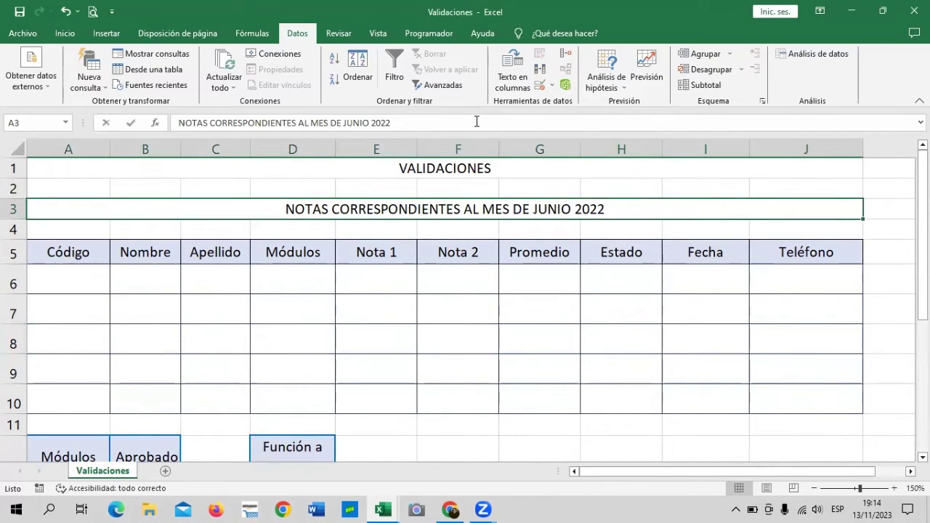
pyautogui.press('BackSpace')
pyautogui.write('3')
pyautogui.press('Return')
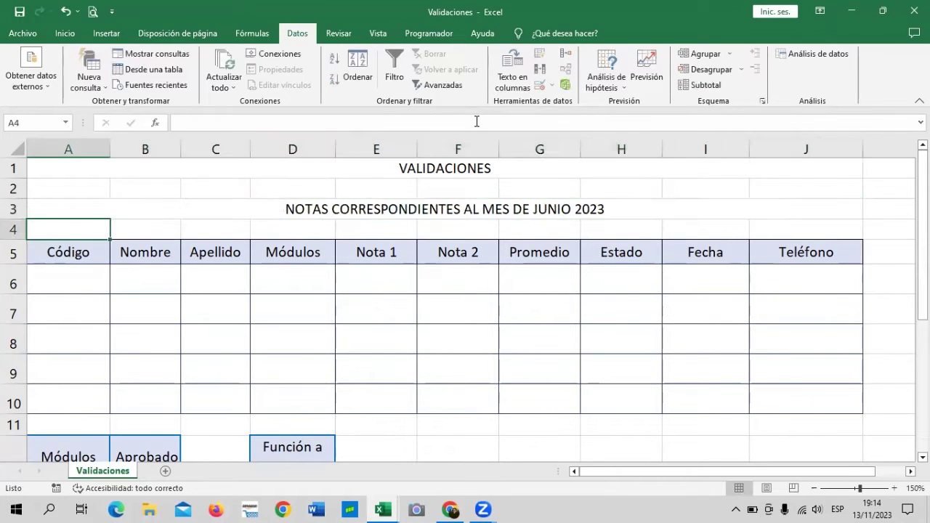
# Step: Apply the green Bueno cell style to the title and enlarge its font to 12
pyautogui.click(485, 208)
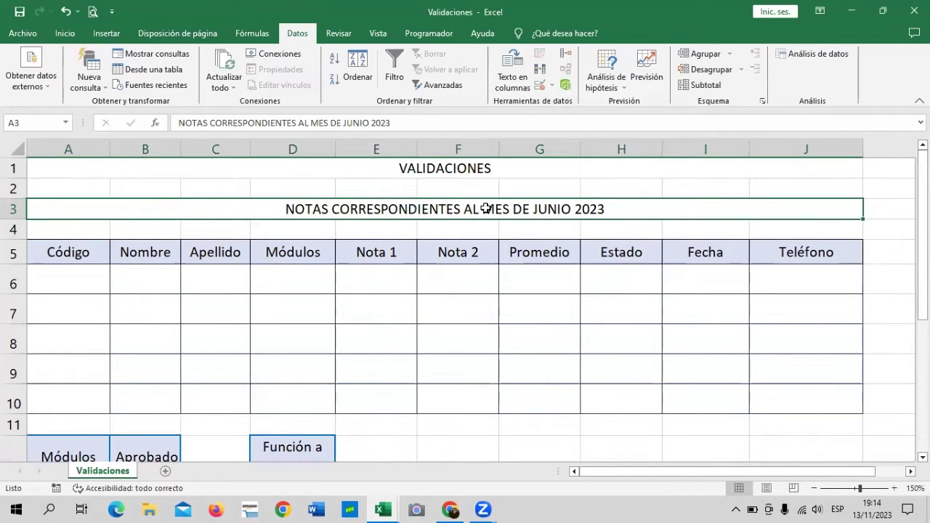
pyautogui.click(72, 34)
pyautogui.click(669, 88)
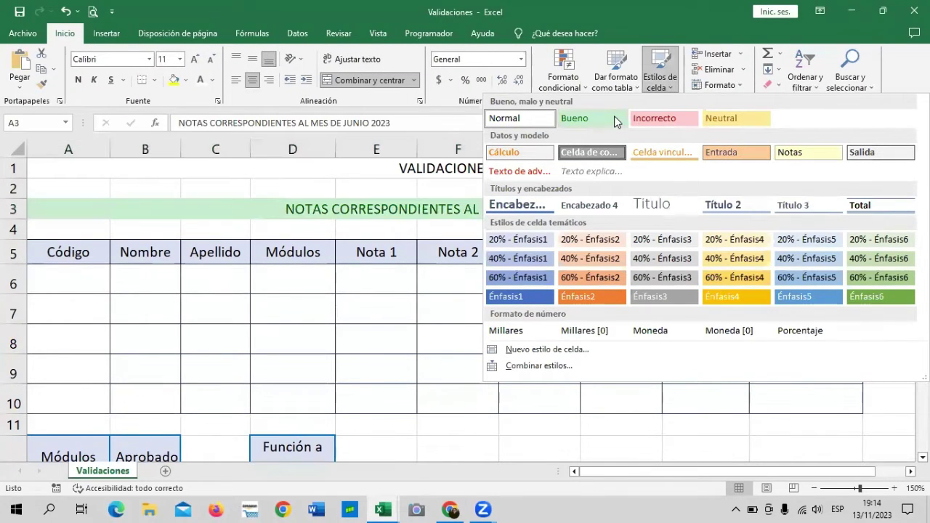
pyautogui.click(614, 118)
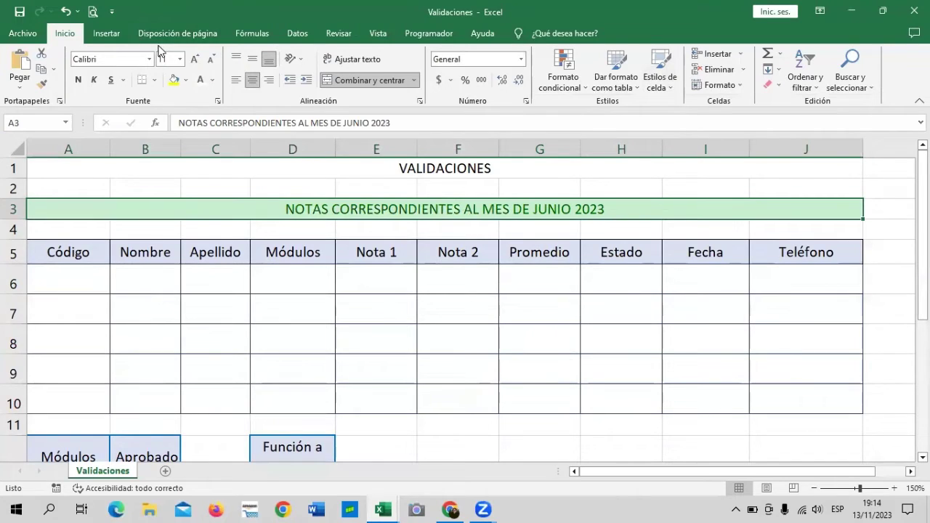
pyautogui.click(194, 59)
pyautogui.click(531, 338)
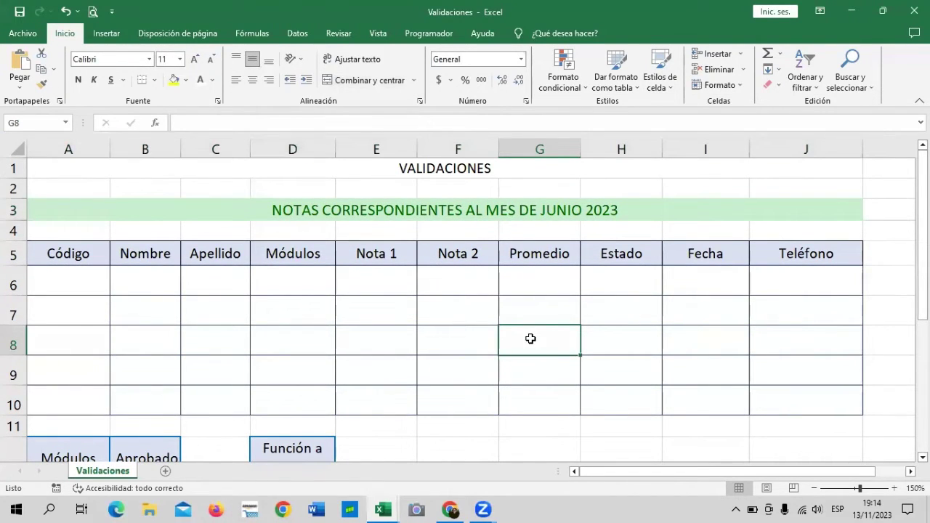
# Step: Update the December date note in row 22 to read 2023
pyautogui.scroll(-2, 530, 337)
pyautogui.scroll(-3, 530, 334)
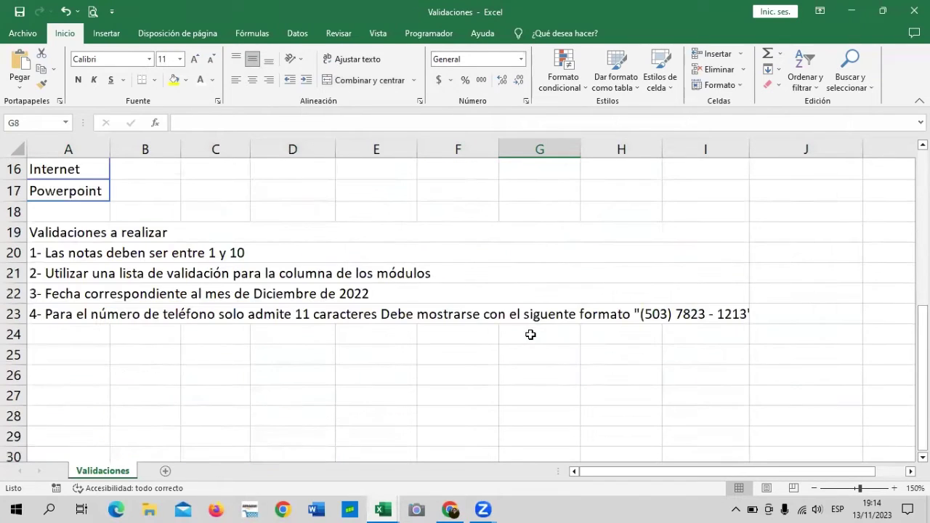
pyautogui.click(346, 295)
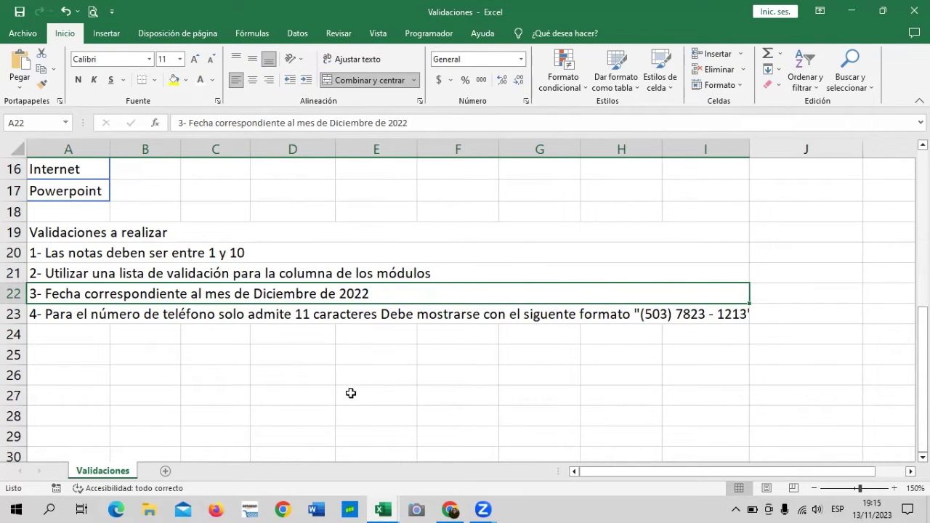
pyautogui.click(416, 120)
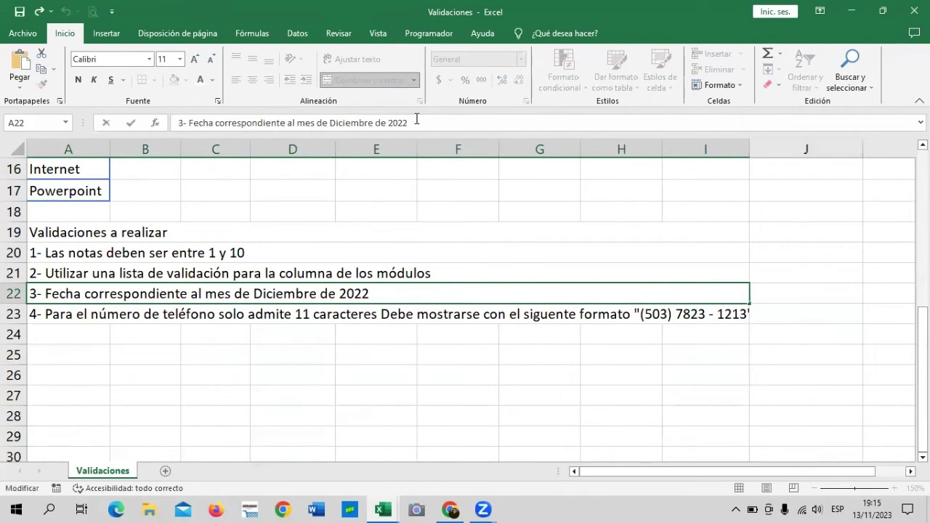
pyautogui.press('BackSpace')
pyautogui.write('3')
pyautogui.press('Return')
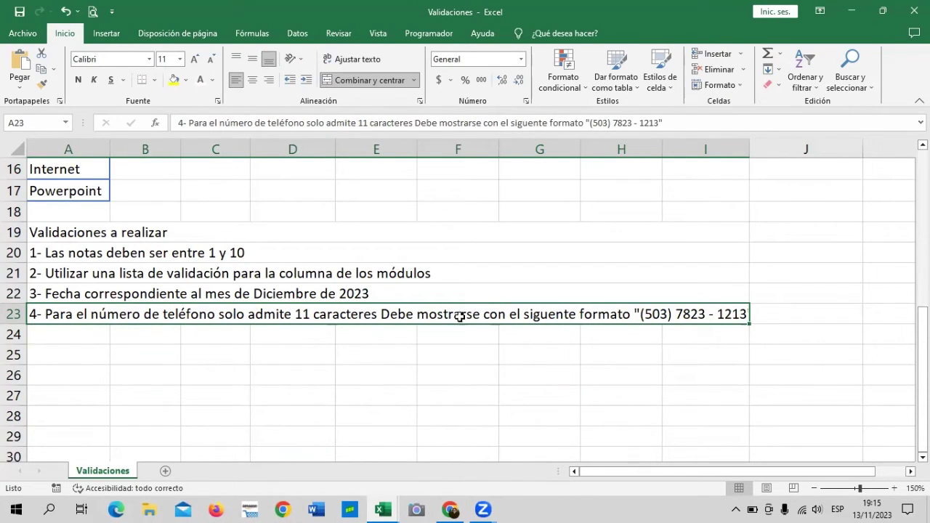
pyautogui.scroll(1, 459, 318)
pyautogui.scroll(2, 459, 318)
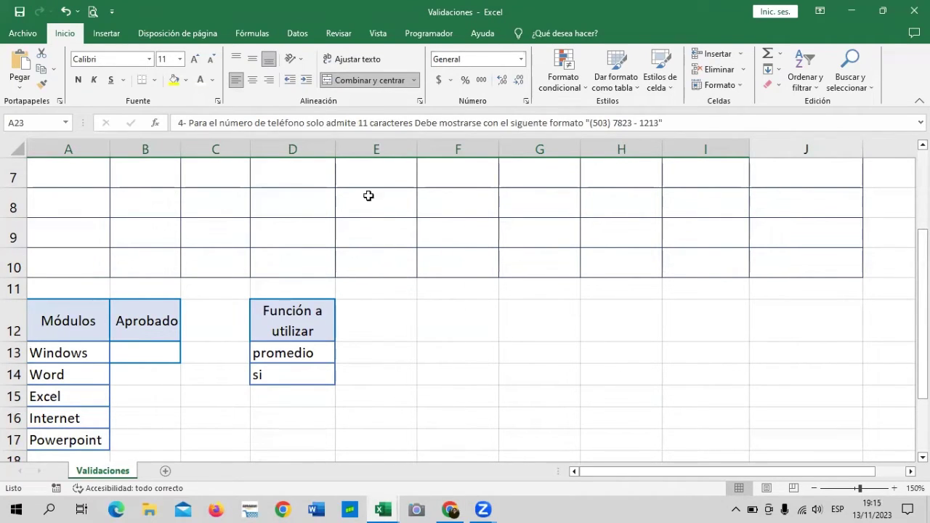
pyautogui.scroll(-1, 423, 331)
pyautogui.scroll(-1, 423, 330)
pyautogui.scroll(-2, 422, 330)
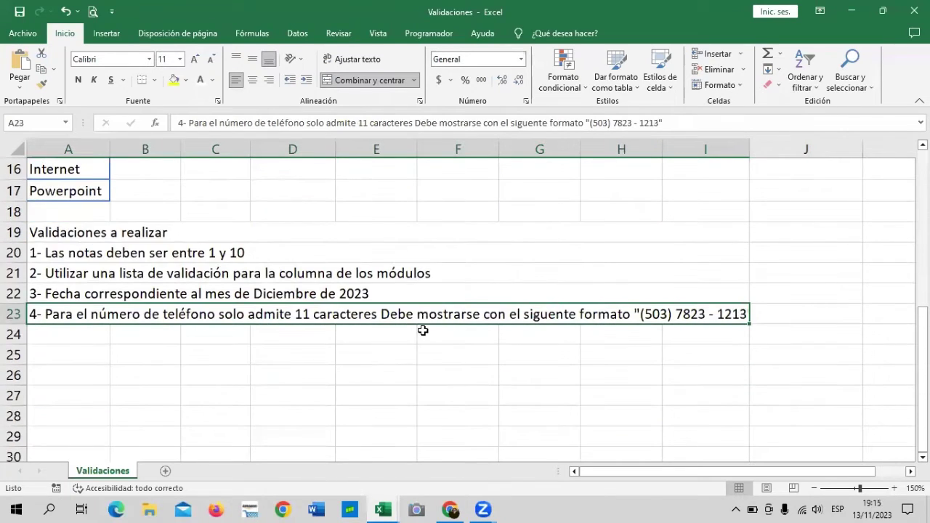
pyautogui.scroll(2, 418, 338)
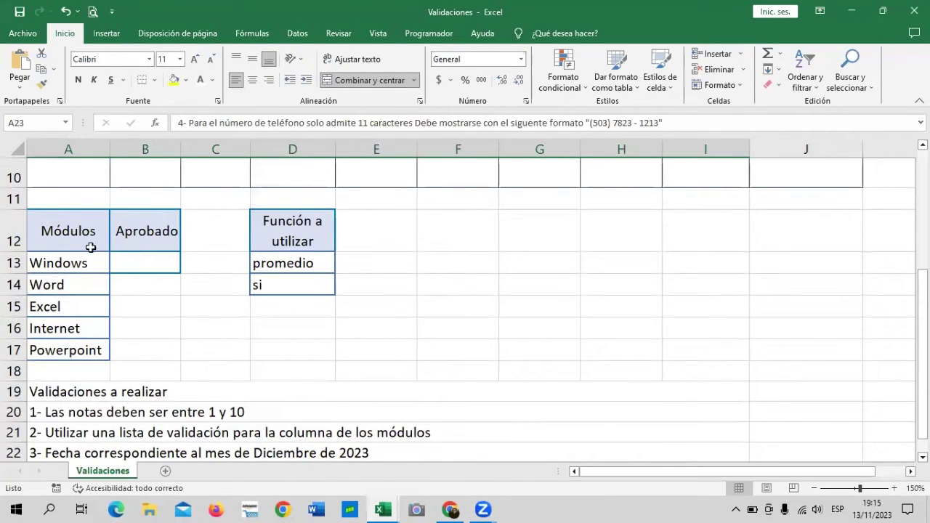
# Step: Select the module names Windows, Word, Excel, Internet and Powerpoint in A13:A17
pyautogui.moveTo(54, 263); pyautogui.dragTo(77, 360)
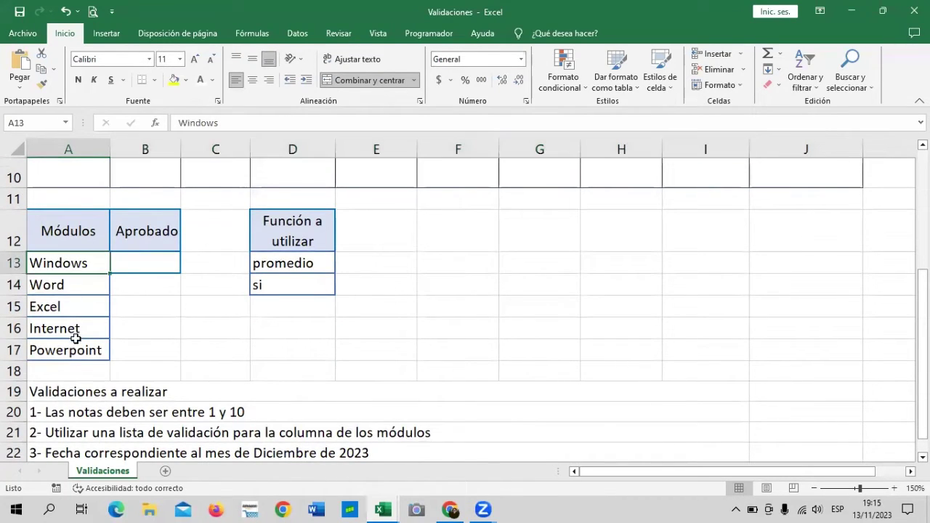
pyautogui.click(191, 324)
pyautogui.click(73, 264)
pyautogui.click(72, 286)
pyautogui.click(70, 310)
pyautogui.click(73, 330)
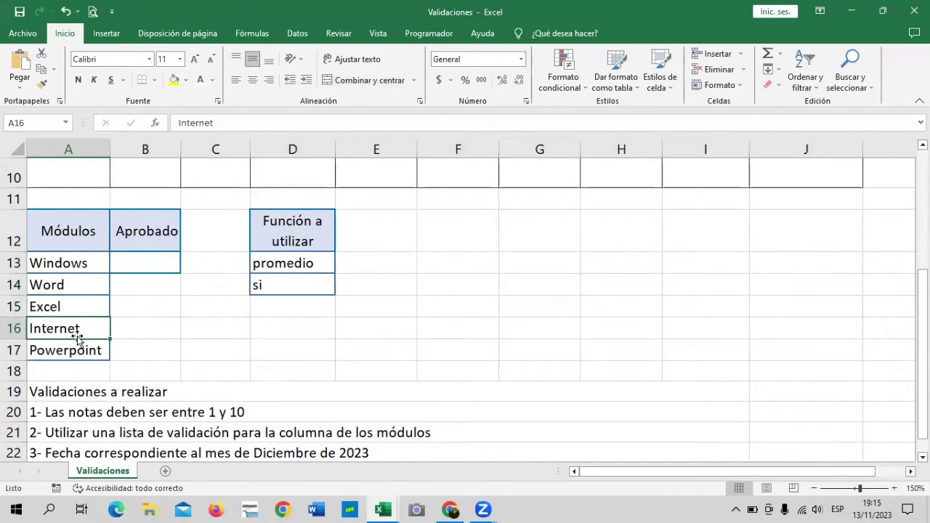
pyautogui.click(81, 351)
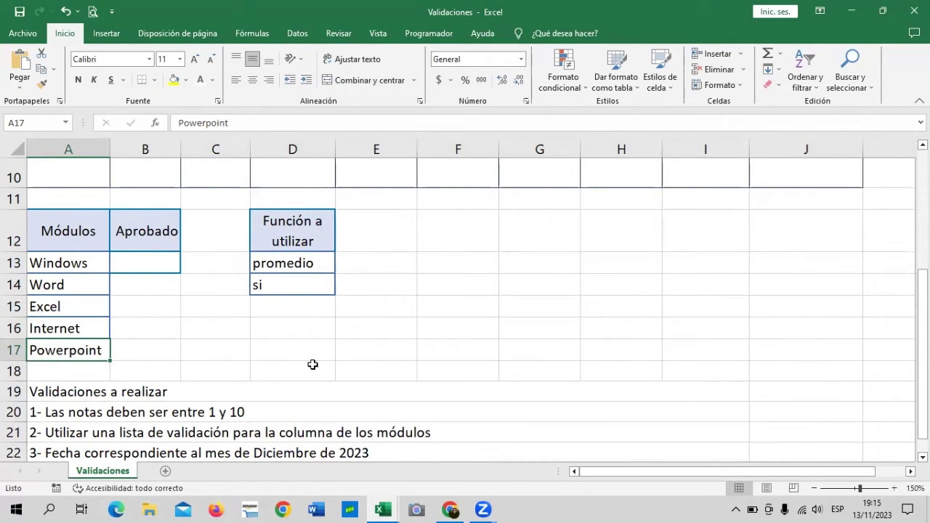
pyautogui.scroll(3, 312, 364)
pyautogui.scroll(-2, 320, 364)
pyautogui.click(439, 339)
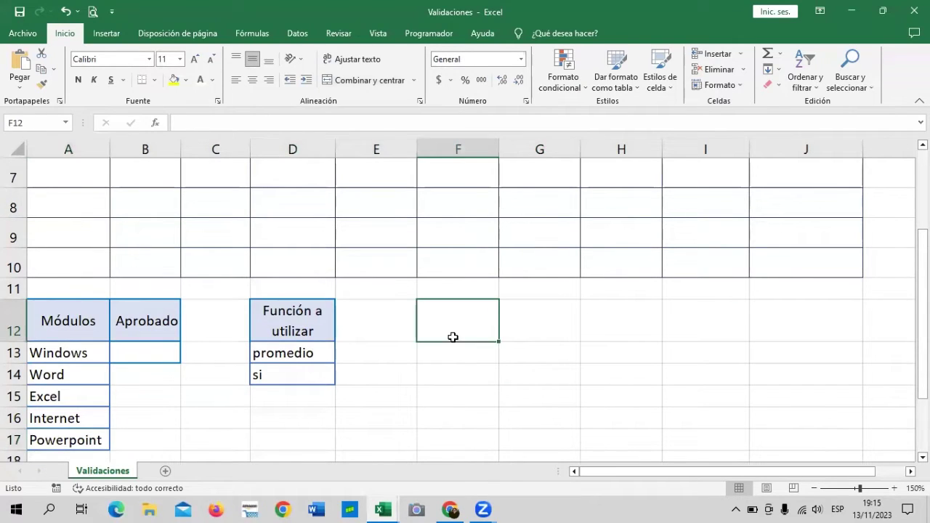
pyautogui.scroll(2, 356, 293)
pyautogui.moveTo(313, 270); pyautogui.dragTo(313, 405)
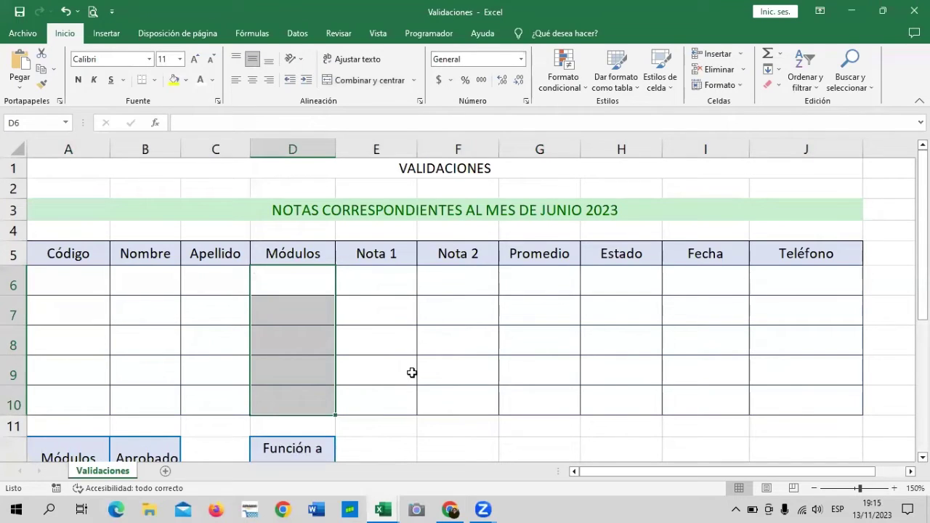
pyautogui.click(432, 388)
pyautogui.scroll(-3, 439, 356)
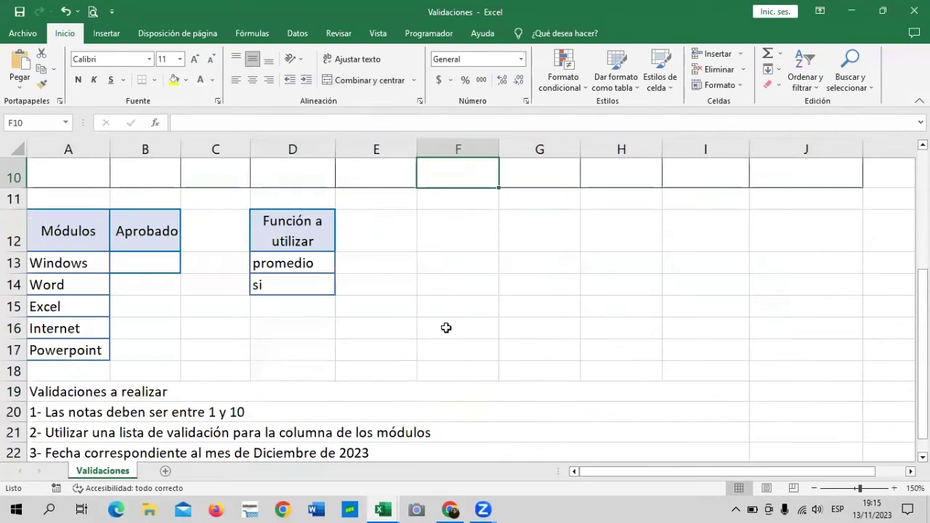
pyautogui.click(446, 327)
# Step: Name the range A13:A17 'Módulos' via the Name Box
pyautogui.moveTo(82, 260); pyautogui.dragTo(98, 351)
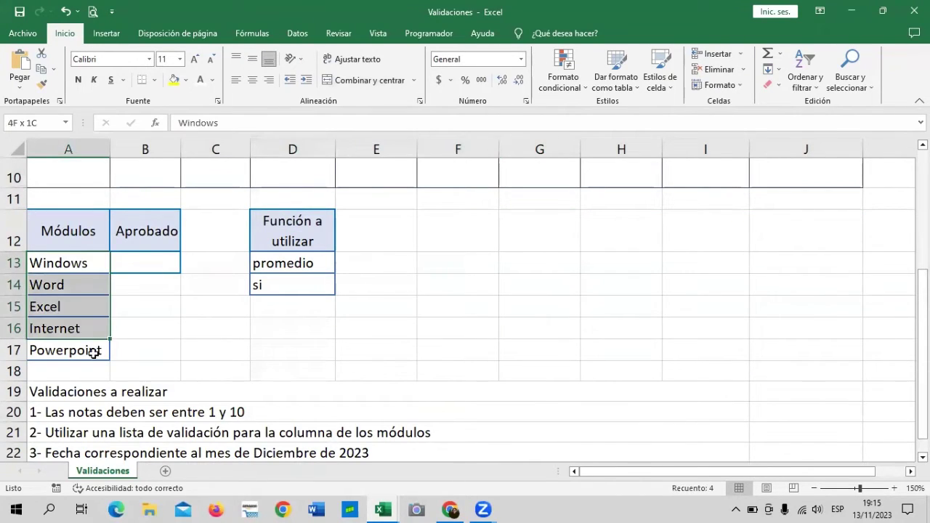
pyautogui.click(196, 350)
pyautogui.moveTo(89, 265); pyautogui.dragTo(89, 351)
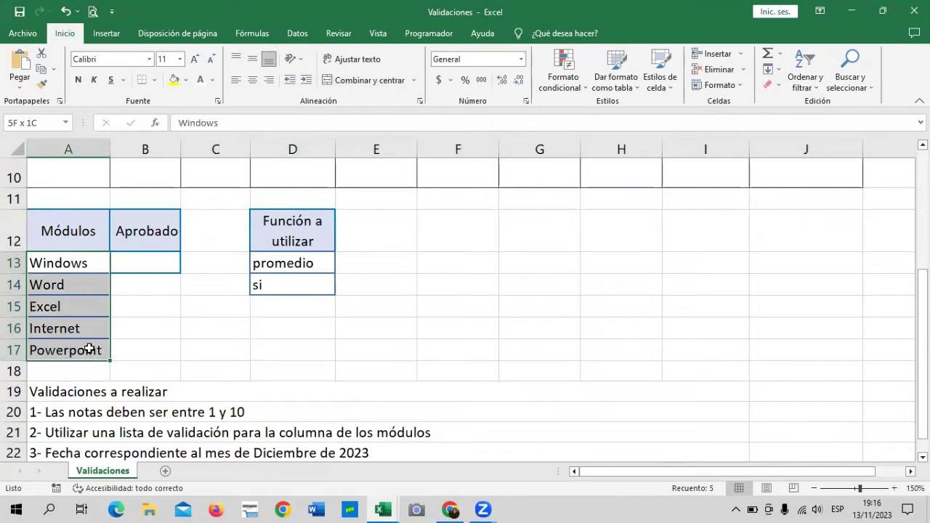
pyautogui.click(50, 123)
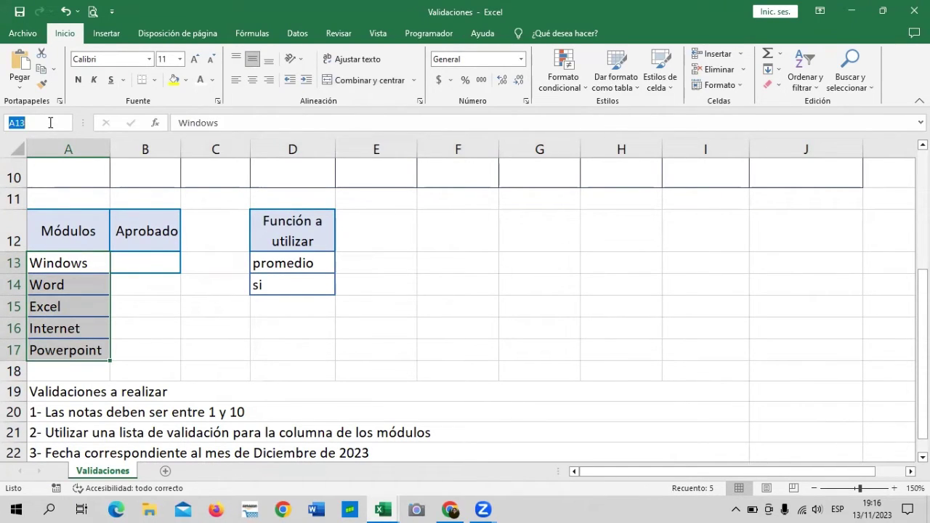
pyautogui.write('M')
pyautogui.write('ódul')
pyautogui.write('os')
pyautogui.press('Return')
# Step: Select the empty cells D6 through D10 beneath the Módulos header
pyautogui.click(483, 343)
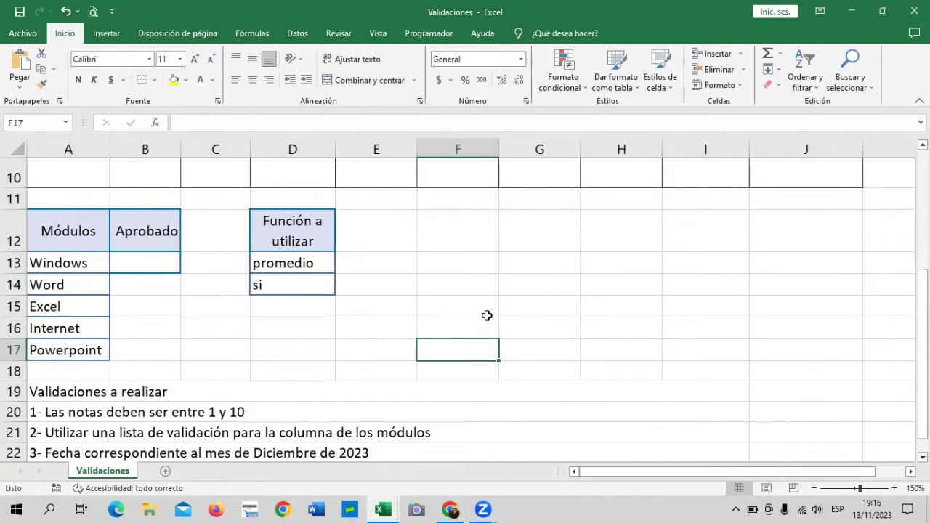
pyautogui.scroll(3, 486, 315)
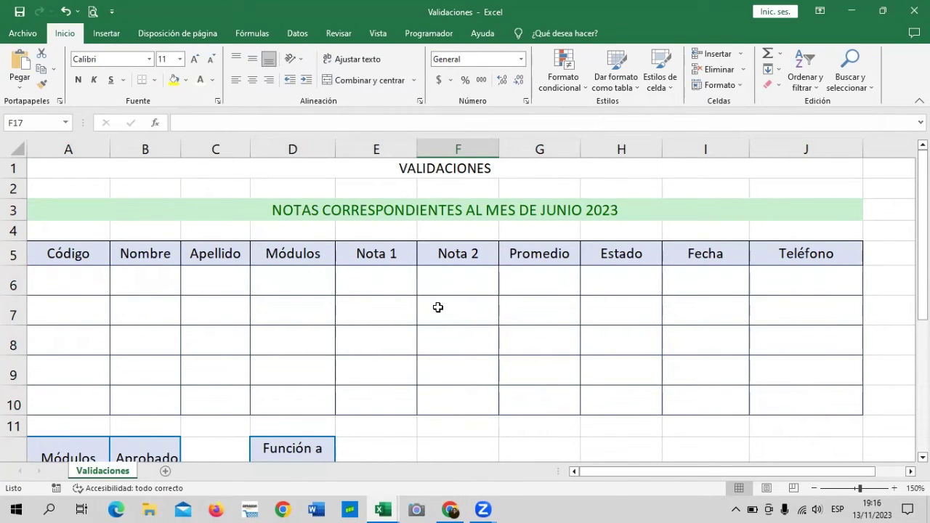
pyautogui.scroll(-1, 438, 329)
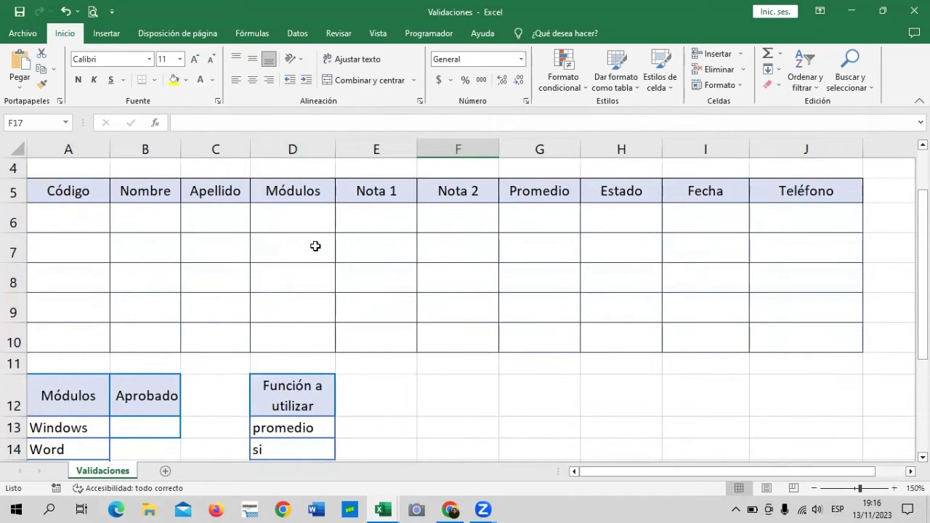
pyautogui.moveTo(300, 214); pyautogui.dragTo(300, 327)
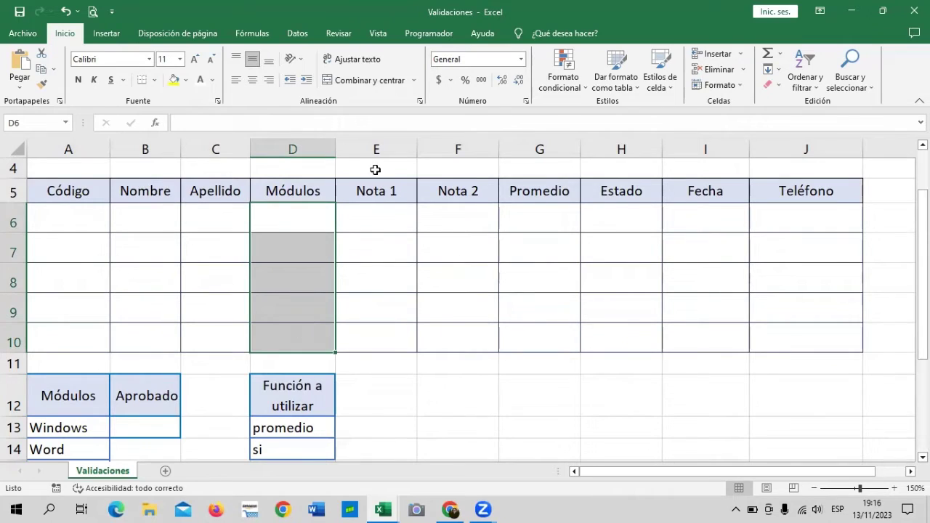
pyautogui.click(468, 263)
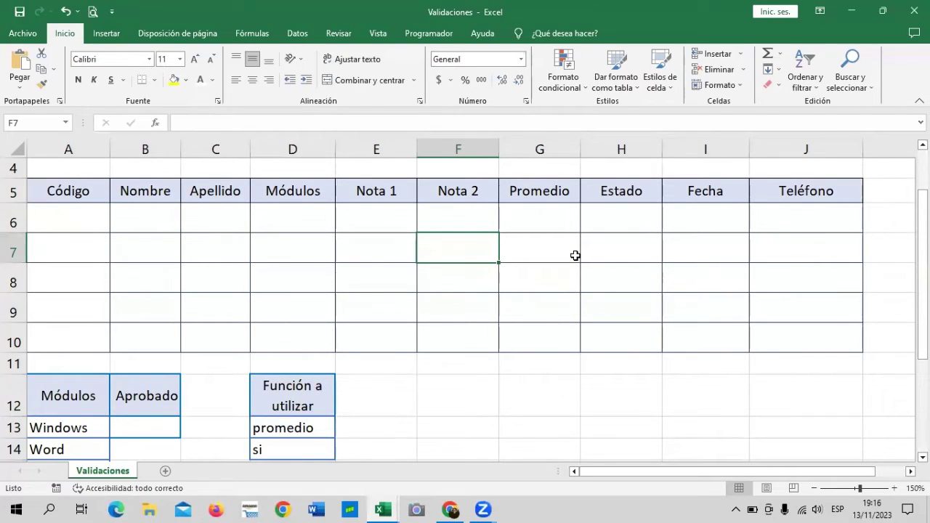
pyautogui.click(351, 240)
pyautogui.moveTo(305, 210); pyautogui.dragTo(306, 338)
pyautogui.click(378, 206)
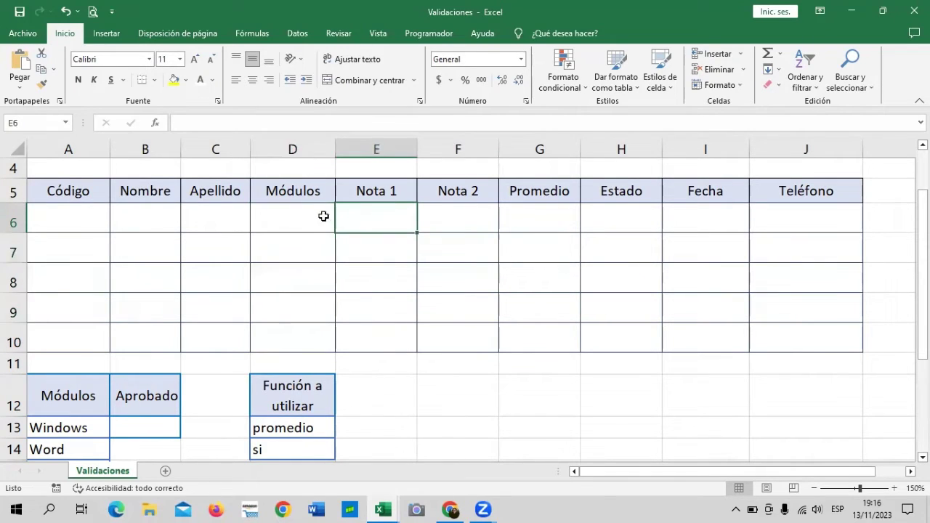
pyautogui.moveTo(311, 212); pyautogui.dragTo(305, 331)
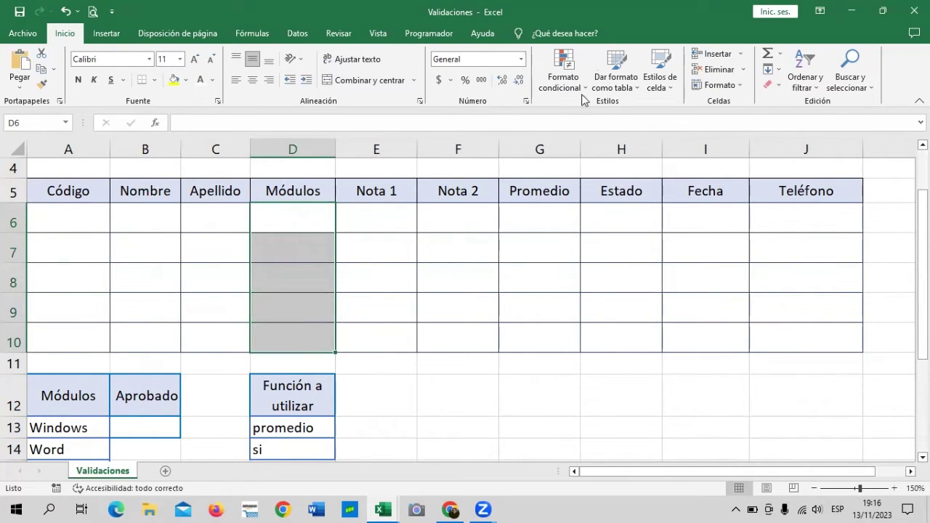
# Step: Set D6:D10 data validation to allow a List with source =Módulos
pyautogui.click(298, 35)
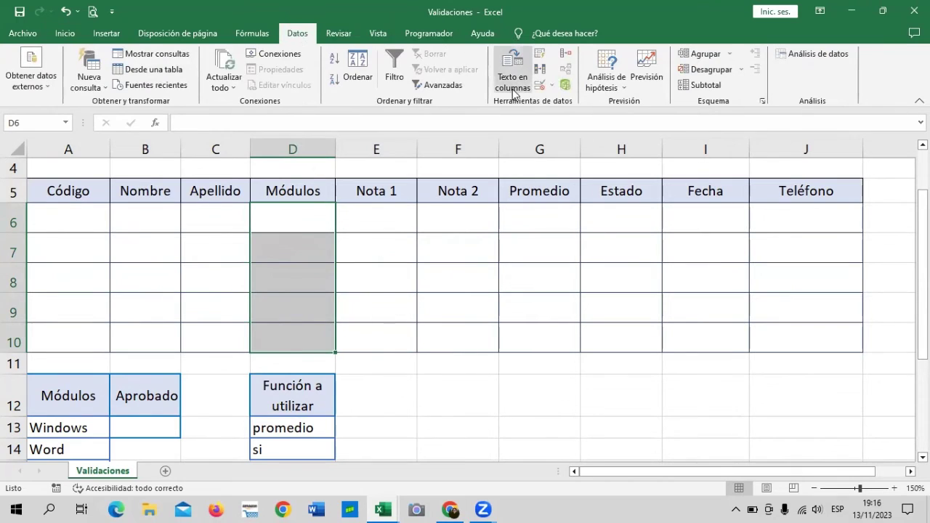
pyautogui.click(540, 86)
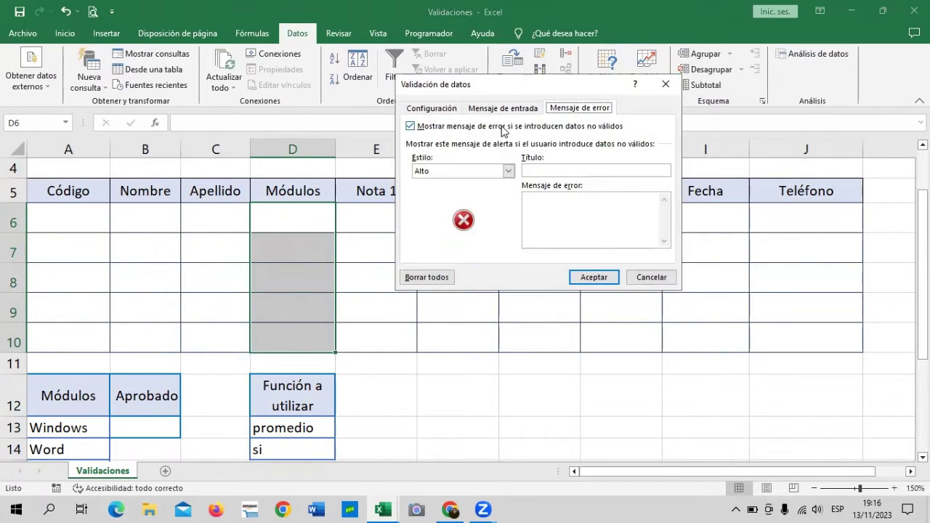
pyautogui.click(448, 111)
pyautogui.click(490, 153)
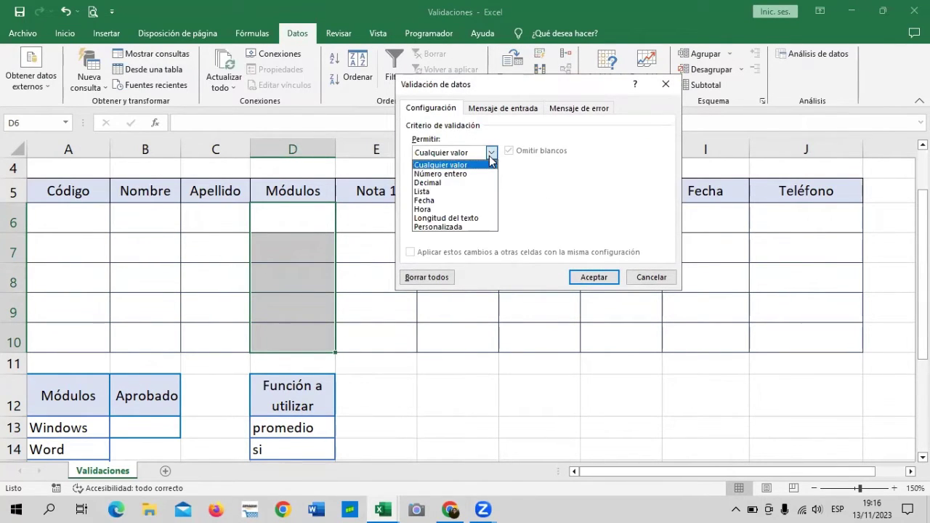
pyautogui.click(445, 188)
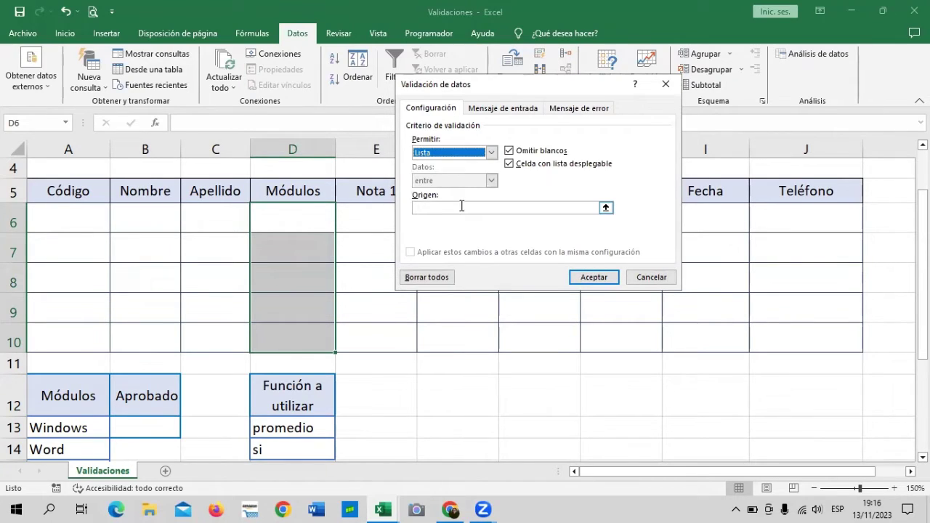
pyautogui.click(465, 208)
pyautogui.write('=')
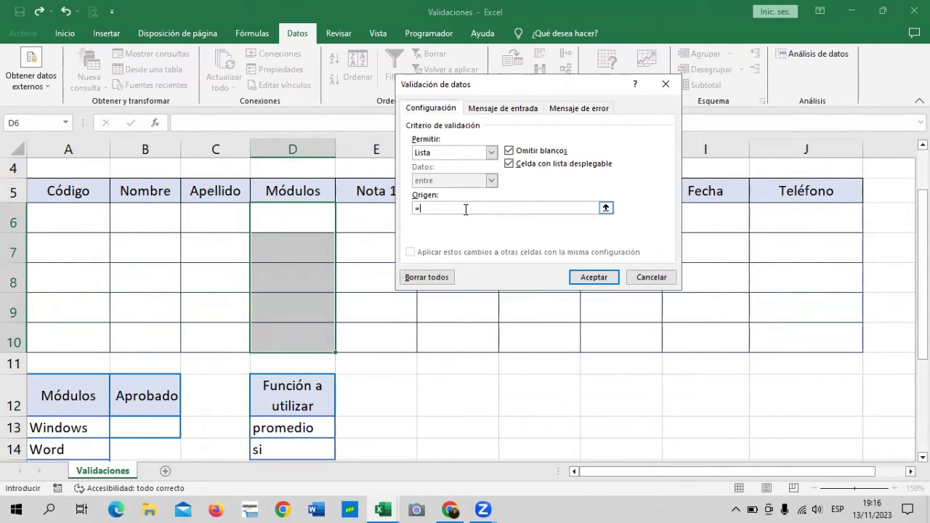
pyautogui.write('Móduk')
pyautogui.write('o')
pyautogui.press('BackSpace')
pyautogui.press('BackSpace')
pyautogui.write('los')
# Step: Add the input message 'Seleccione un módulo de la lista'
pyautogui.click(526, 111)
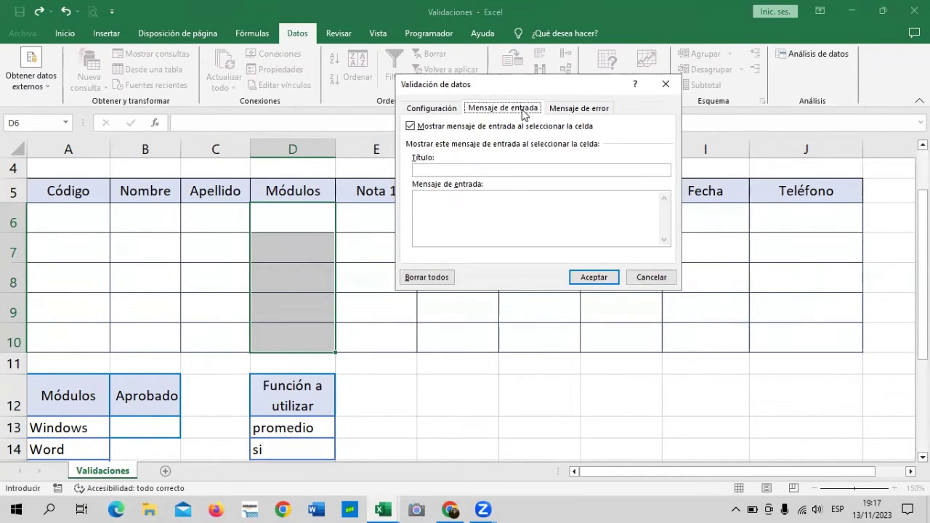
pyautogui.click(489, 218)
pyautogui.write('le')
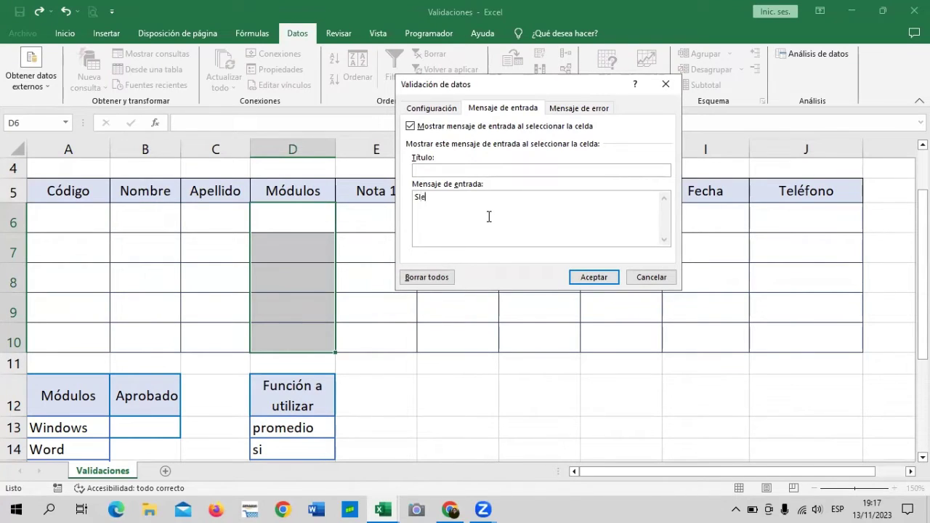
pyautogui.write('ccione')
pyautogui.press('BackSpace')
pyautogui.press('BackSpace')
pyautogui.press('BackSpace')
pyautogui.press('BackSpace')
pyautogui.write('elecione ')
pyautogui.write('un mo')
pyautogui.write('dulo de ')
pyautogui.write('a sta')
# Step: Apply the validation, then choose Windows for D6 and Excel for D7 from the dropdowns
pyautogui.click(594, 277)
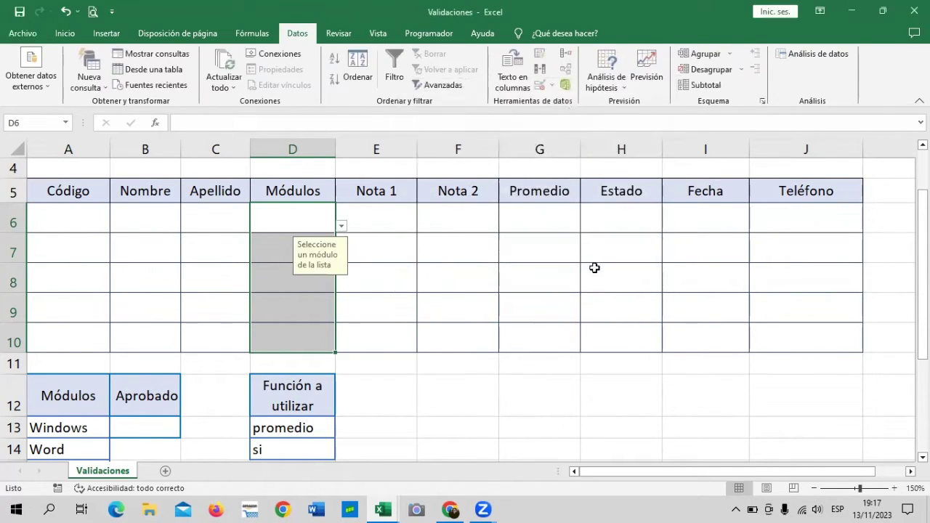
pyautogui.click(592, 270)
pyautogui.click(305, 217)
pyautogui.click(341, 226)
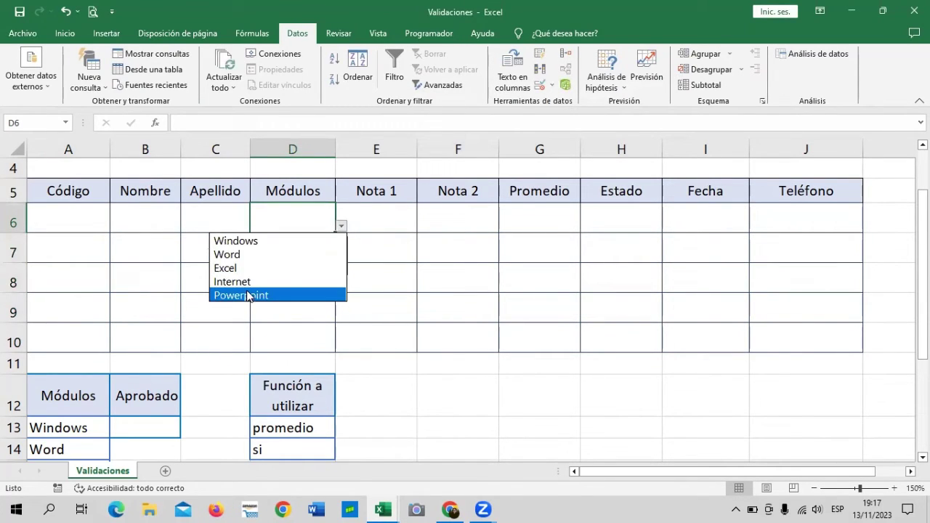
pyautogui.click(273, 241)
pyautogui.click(274, 245)
pyautogui.click(341, 255)
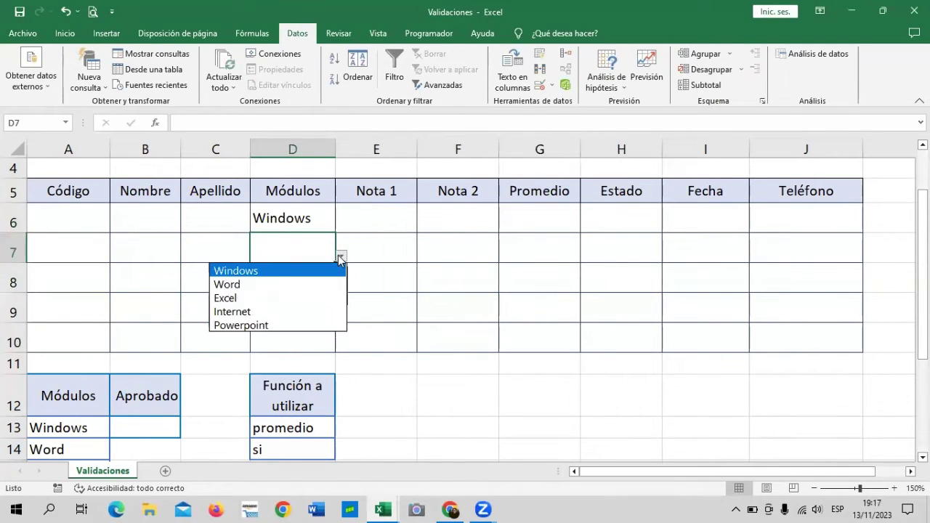
pyautogui.click(262, 298)
# Step: Choose Word for D8, Powerpoint for D9 and Internet for D10
pyautogui.click(288, 278)
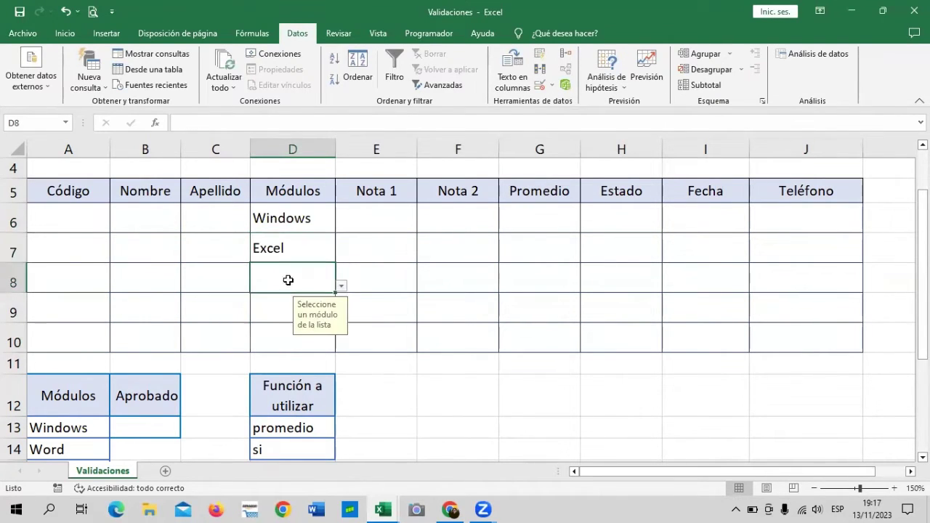
pyautogui.click(341, 286)
pyautogui.click(298, 314)
pyautogui.click(285, 304)
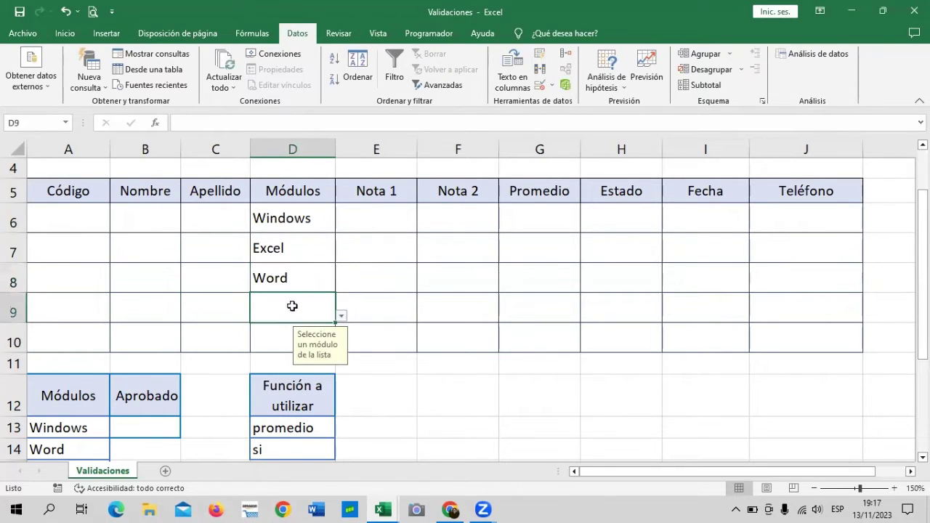
pyautogui.click(341, 315)
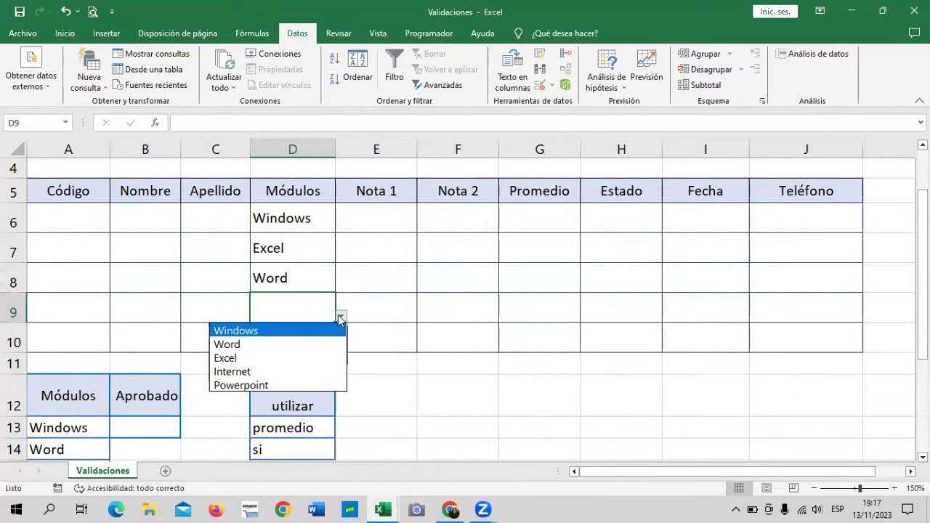
pyautogui.click(278, 385)
pyautogui.click(312, 349)
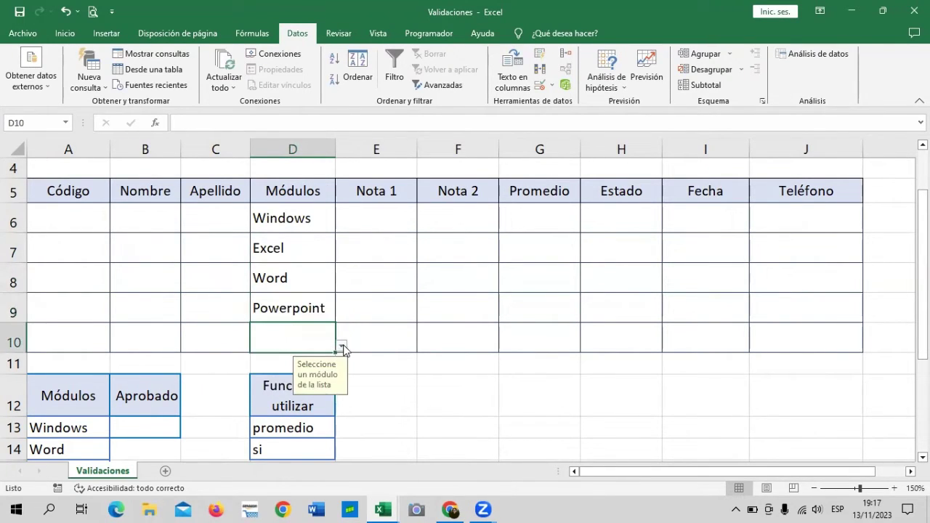
pyautogui.click(342, 348)
pyautogui.click(276, 402)
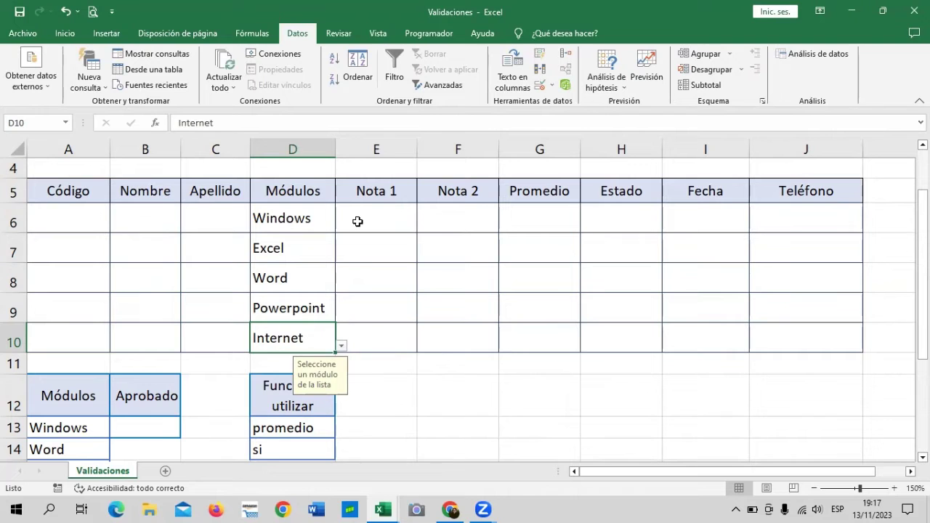
pyautogui.click(377, 227)
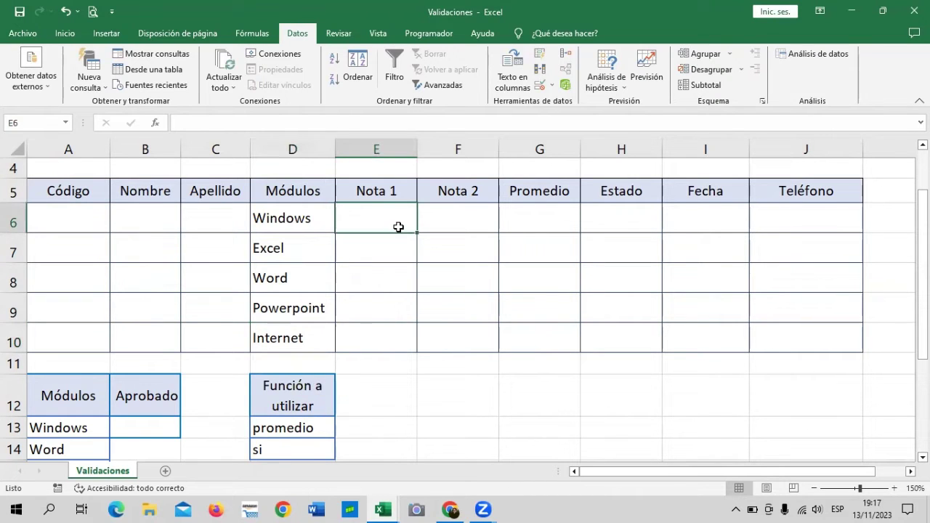
# Step: Replace the lower limit 1 with 6.5 in A20's note, reading 'entre 6.5 y 10'
pyautogui.scroll(-1, 402, 235)
pyautogui.scroll(-2, 403, 233)
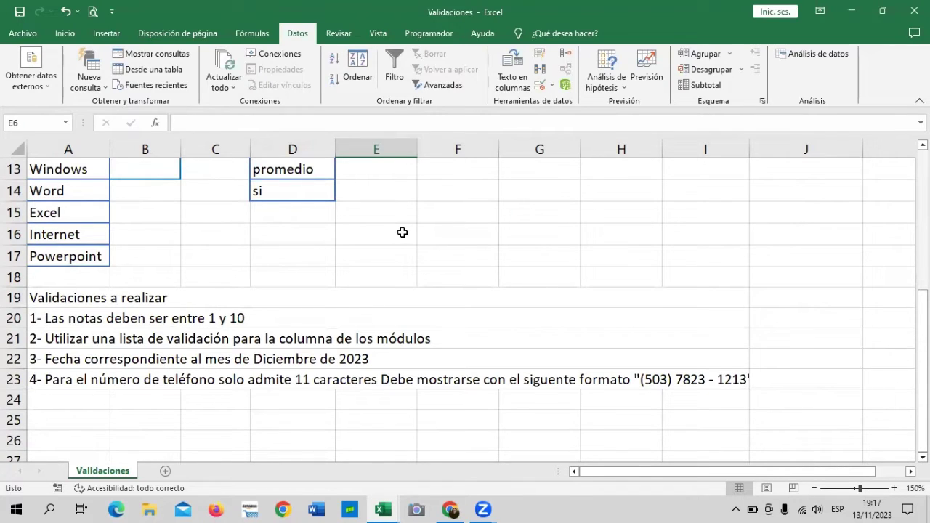
pyautogui.click(224, 317)
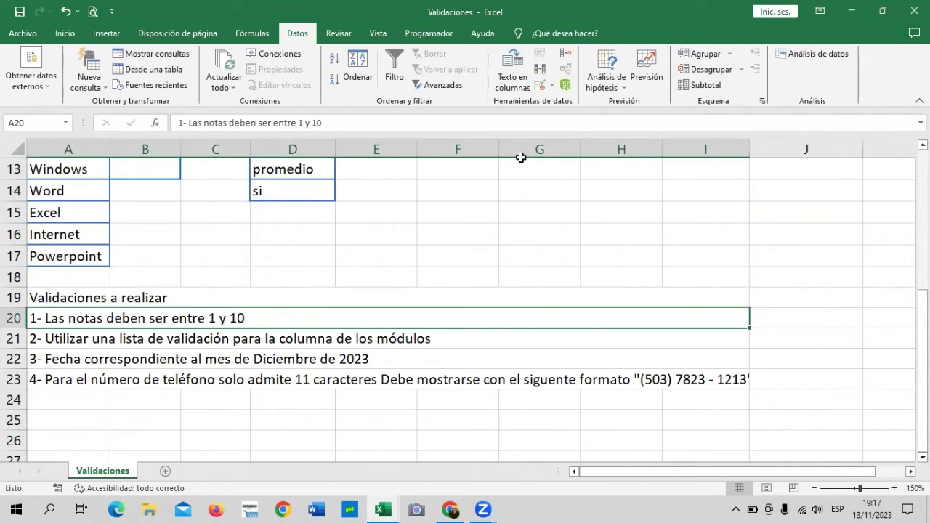
pyautogui.click(299, 122)
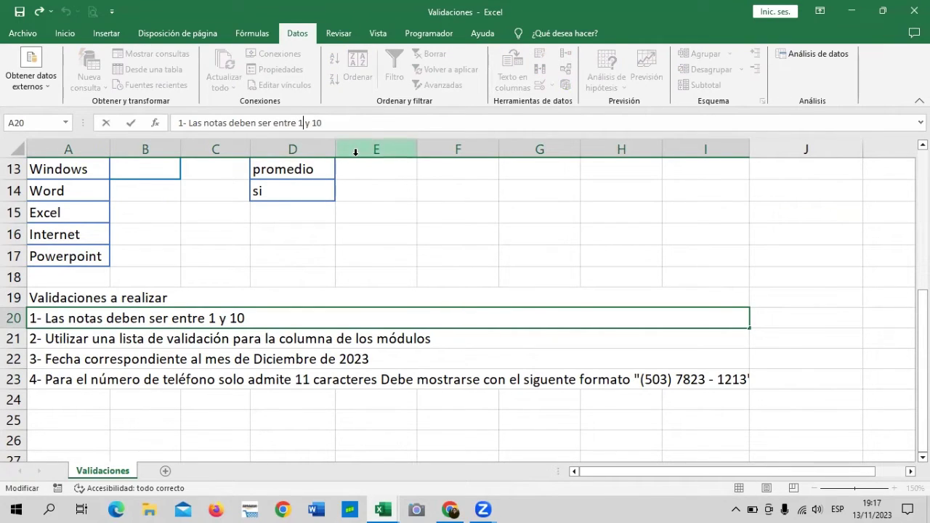
pyautogui.press('BackSpace')
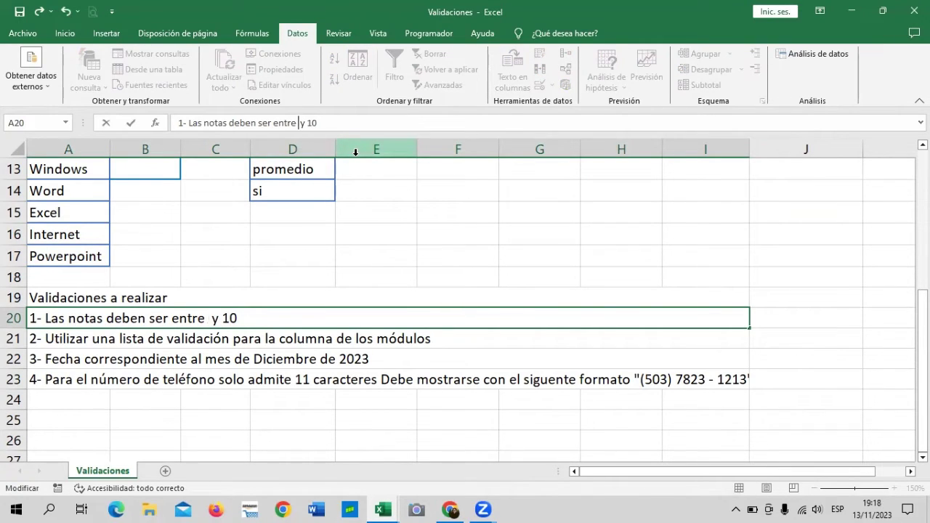
pyautogui.write('6.5')
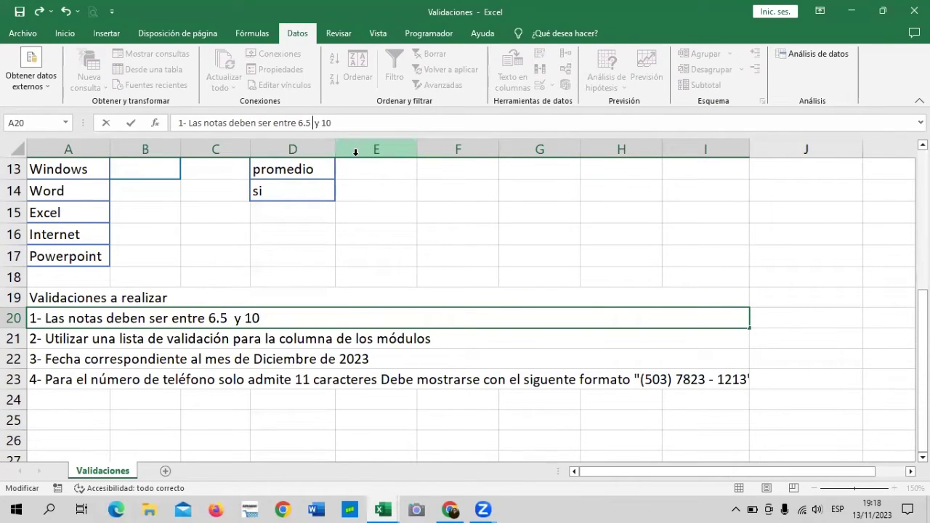
pyautogui.press('Return')
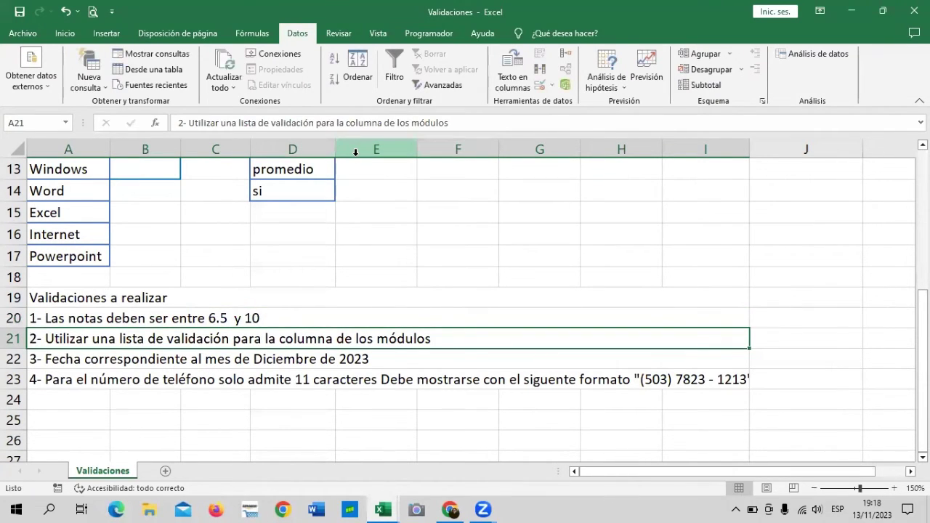
pyautogui.click(225, 314)
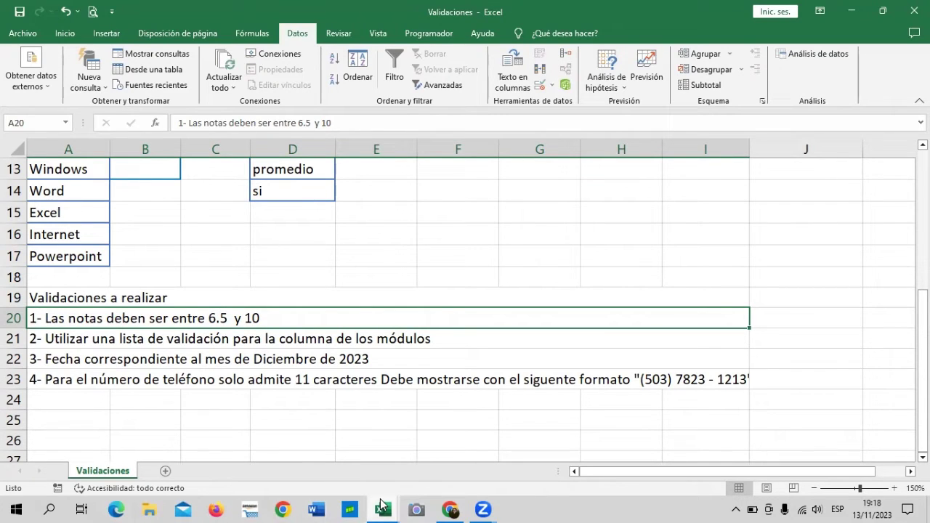
# Step: Select grade cells E6:F10 and set their validation to whole numbers between 6.5 and 10
pyautogui.scroll(3, 424, 337)
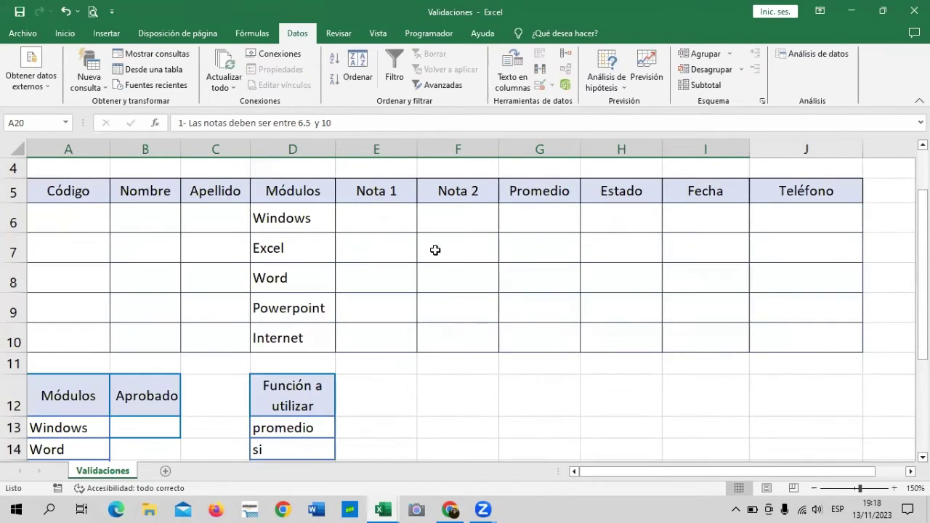
pyautogui.moveTo(386, 211); pyautogui.dragTo(476, 332)
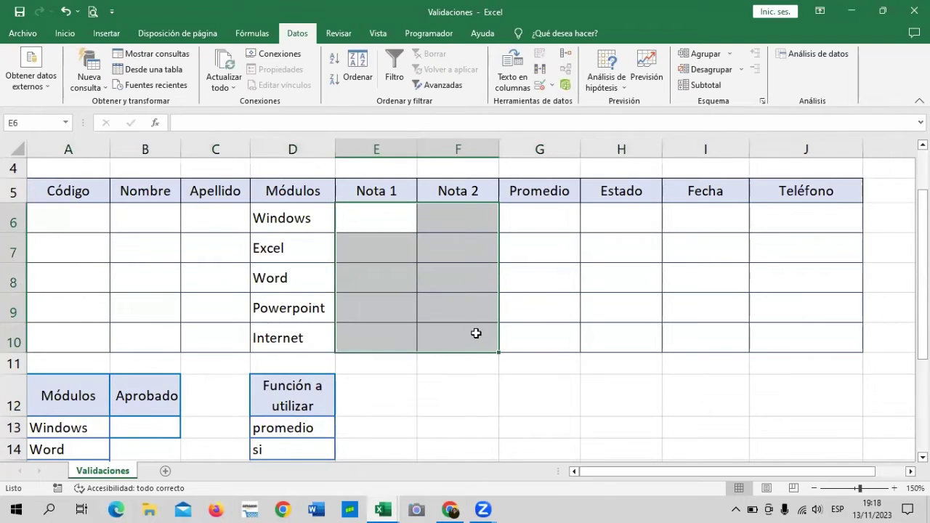
pyautogui.click(539, 86)
pyautogui.click(436, 108)
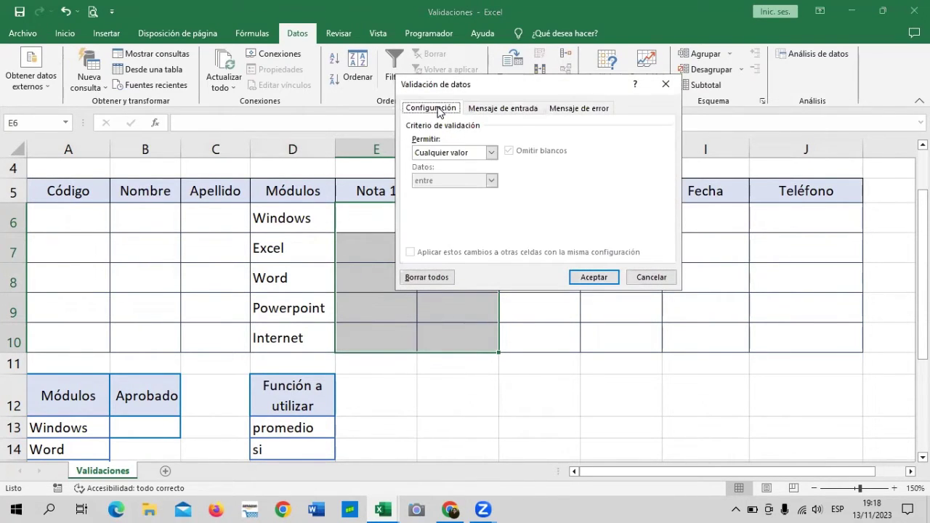
pyautogui.click(492, 152)
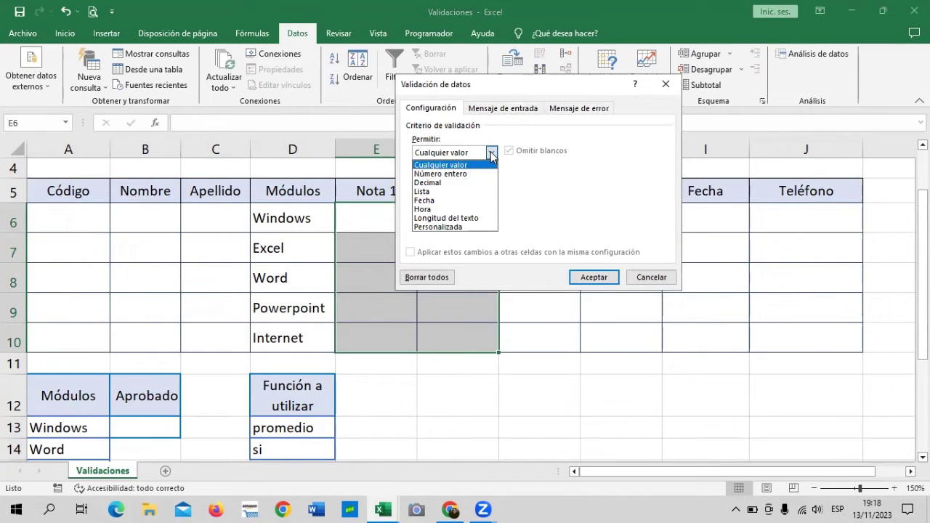
pyautogui.click(475, 174)
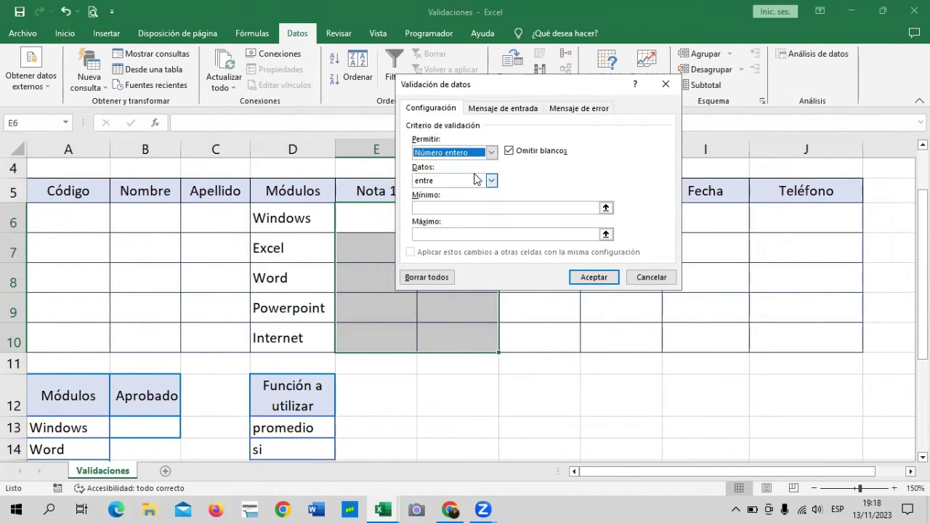
pyautogui.click(472, 208)
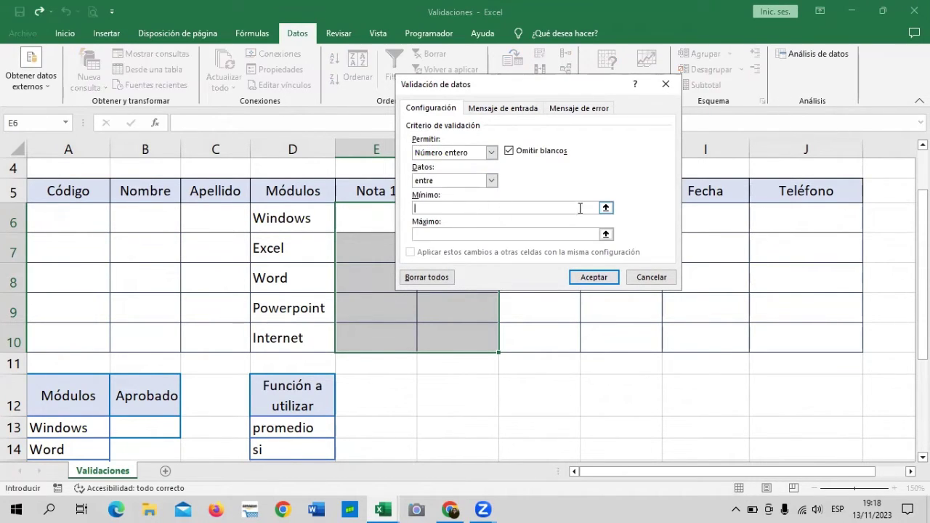
pyautogui.write('6.5')
pyautogui.click(552, 230)
pyautogui.write('10')
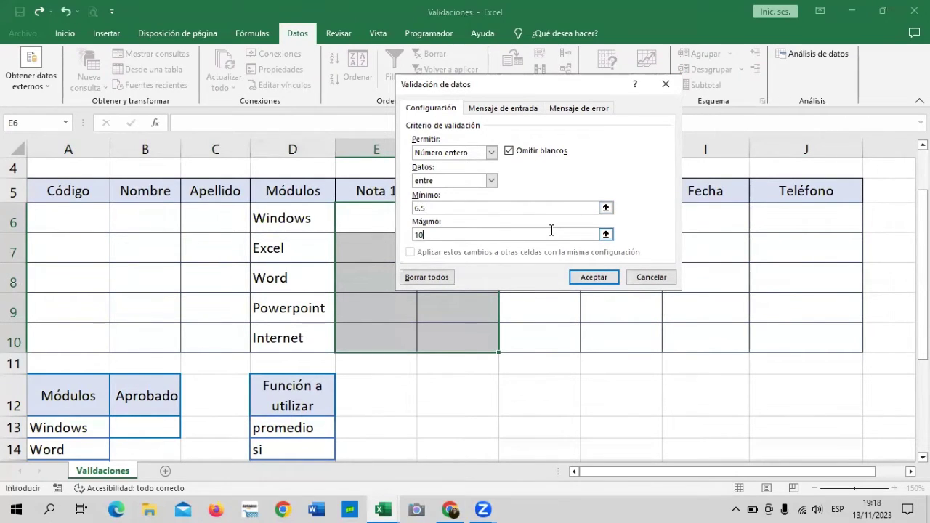
# Step: Dismiss the decimal warning and change the allowed type to Decimal, keeping the 6.5–10 range
pyautogui.click(524, 109)
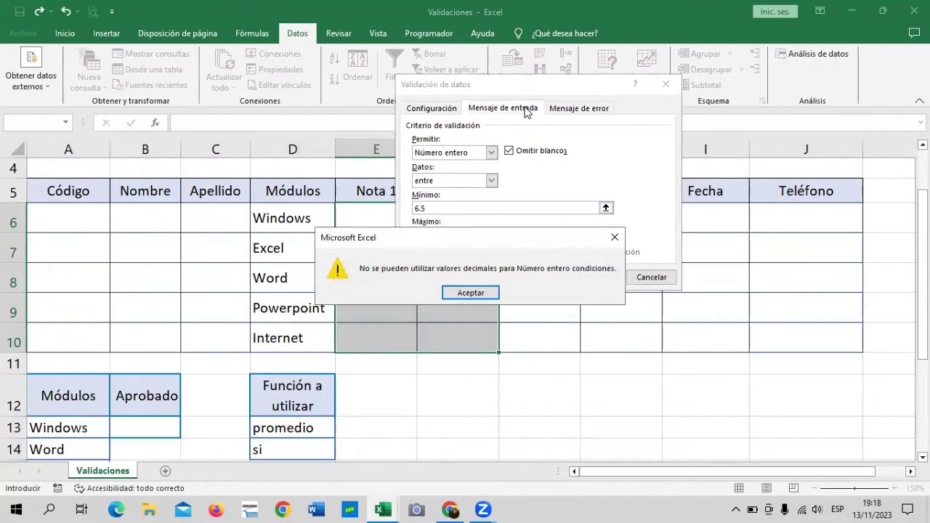
pyautogui.click(486, 293)
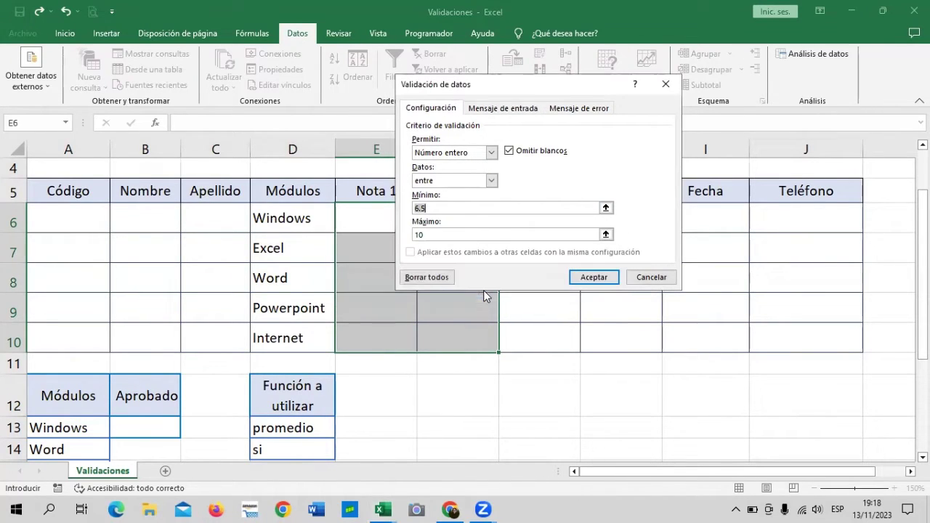
pyautogui.click(491, 153)
pyautogui.click(445, 183)
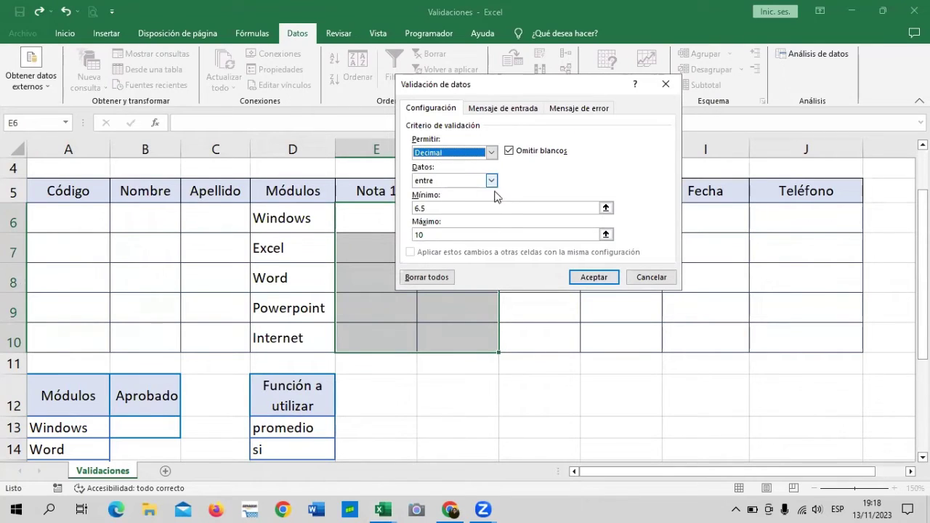
pyautogui.click(458, 210)
pyautogui.click(461, 235)
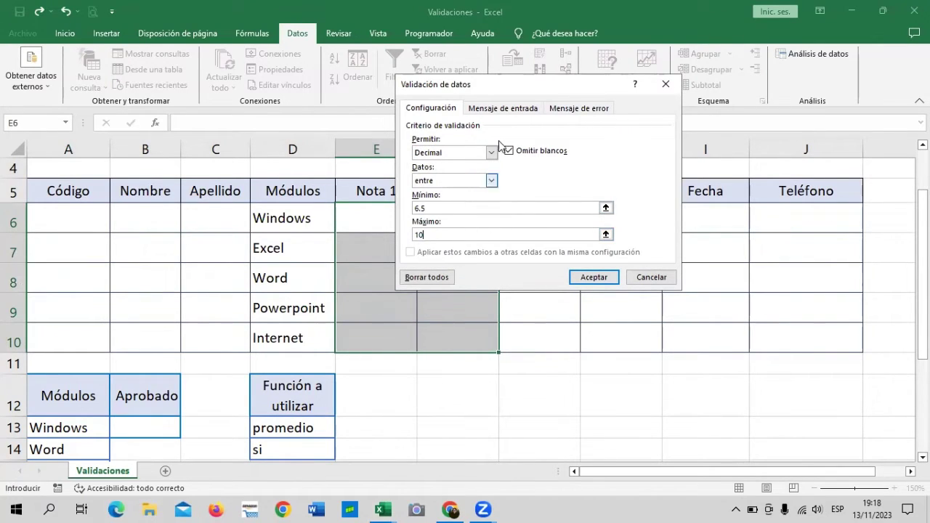
pyautogui.click(517, 109)
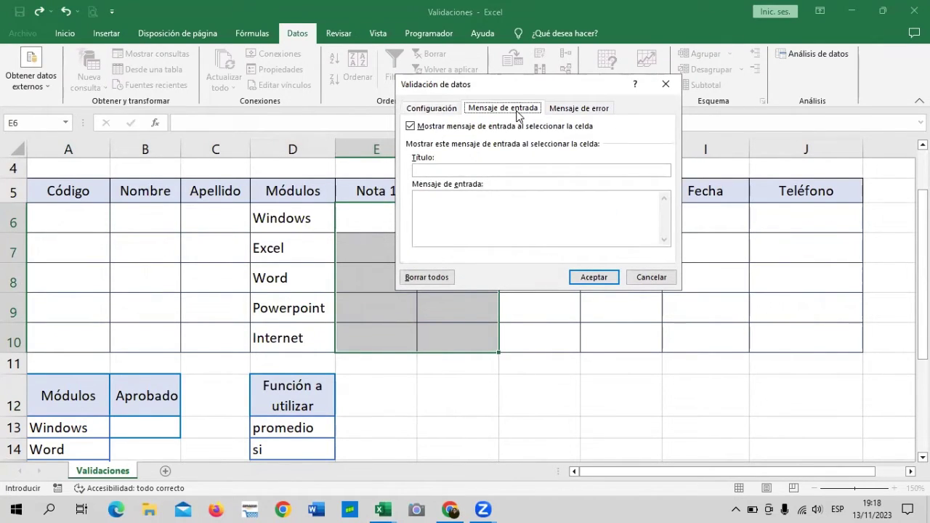
# Step: Write the input message 'La nota minima es de 6.5' for the grade cells
pyautogui.click(439, 112)
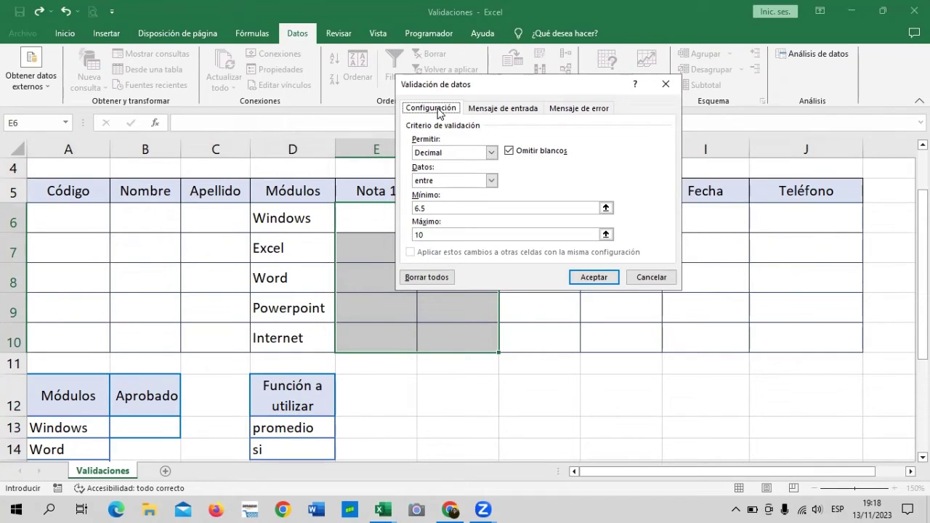
pyautogui.click(502, 110)
pyautogui.click(477, 201)
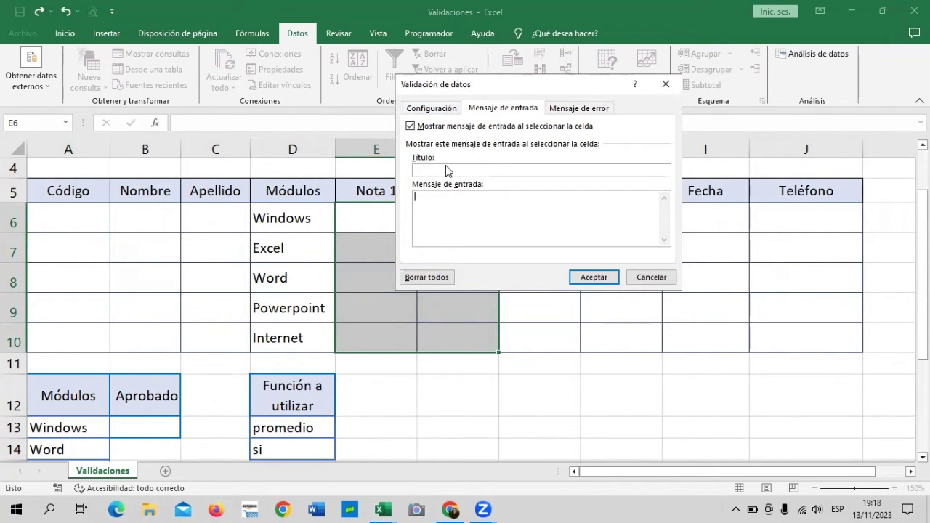
pyautogui.write('Notam')
pyautogui.press('BackSpace')
pyautogui.press('BackSpace')
pyautogui.write('a el')
pyautogui.press('BackSpace')
pyautogui.press('BackSpace')
pyautogui.press('BackSpace')
pyautogui.press('BackSpace')
pyautogui.write('La')
pyautogui.press('BackSpace')
pyautogui.write('a n')
pyautogui.write('ota minim')
pyautogui.write('a es de ')
pyautogui.write('6.5')
pyautogui.click(603, 110)
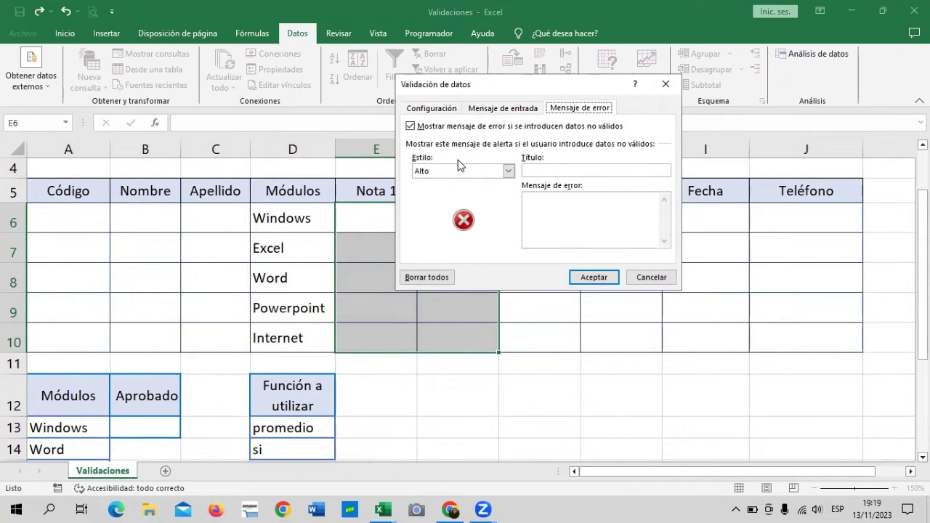
# Step: Apply the validation, enter 6.5 and 7.5 in E6:E7, and confirm that 5 and 6 are rejected
pyautogui.click(594, 277)
pyautogui.click(616, 248)
pyautogui.click(400, 218)
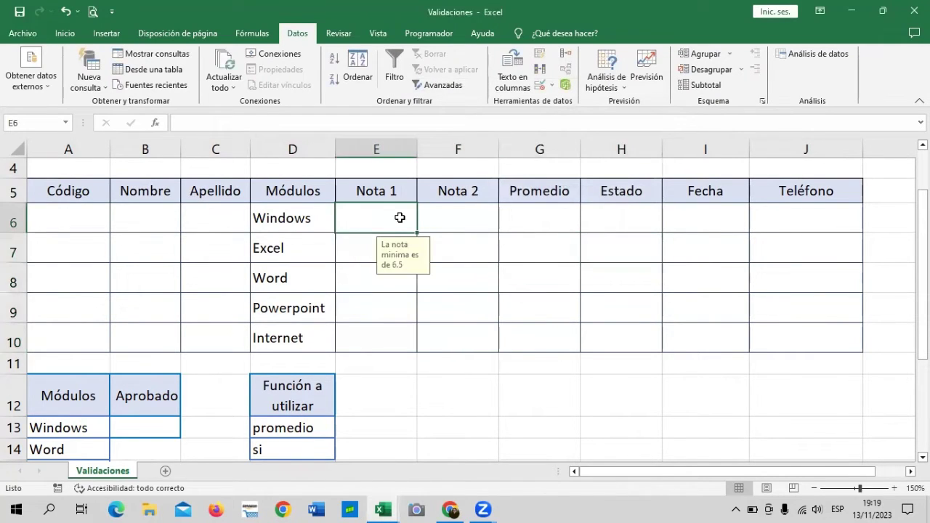
pyautogui.click(369, 248)
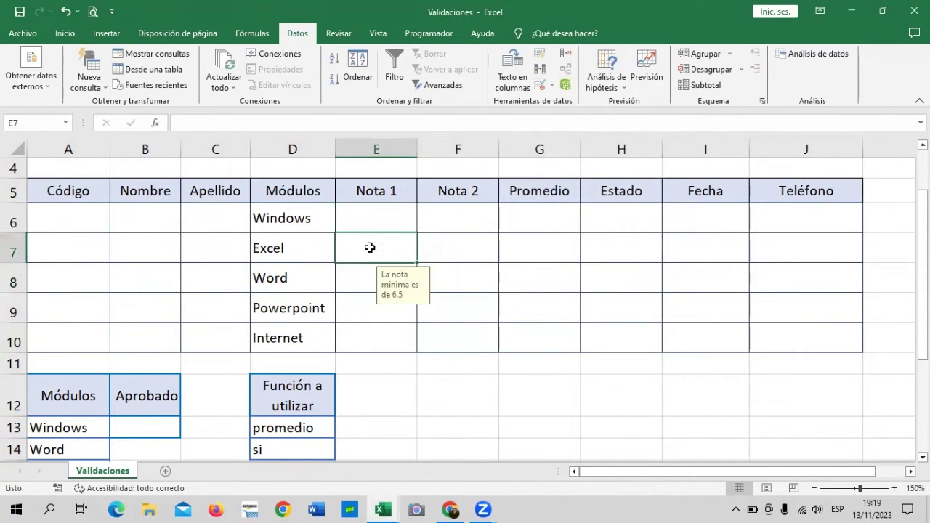
pyautogui.click(363, 316)
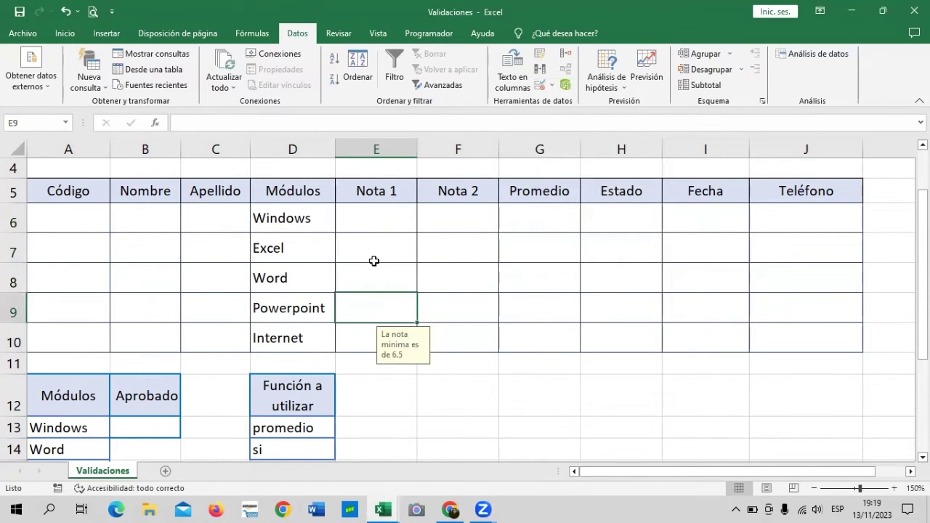
pyautogui.click(398, 211)
pyautogui.write('6.5')
pyautogui.press('Return')
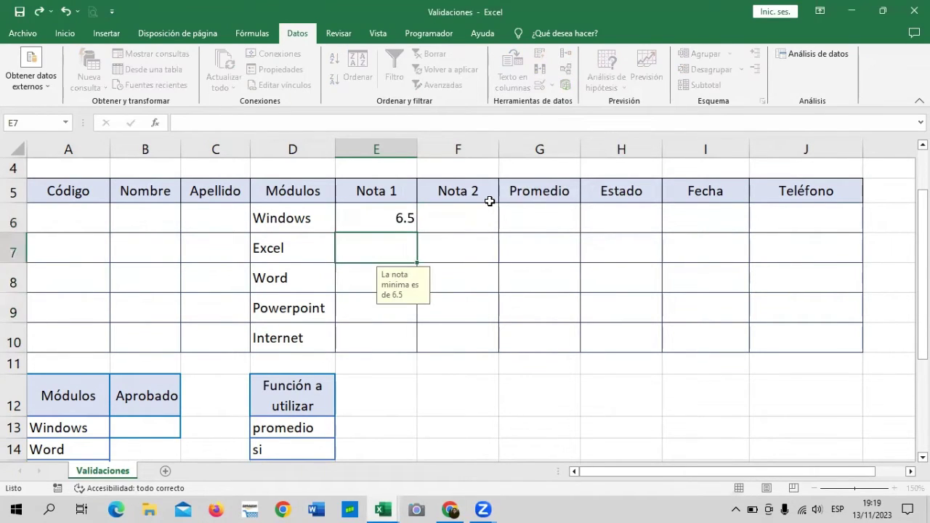
pyautogui.write('7.5')
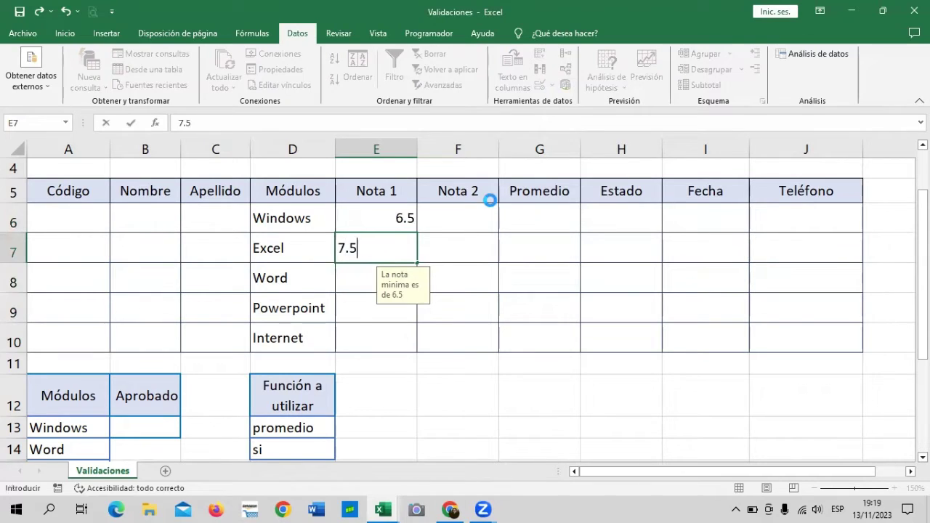
pyautogui.press('Return')
pyautogui.write('5')
pyautogui.press('Return')
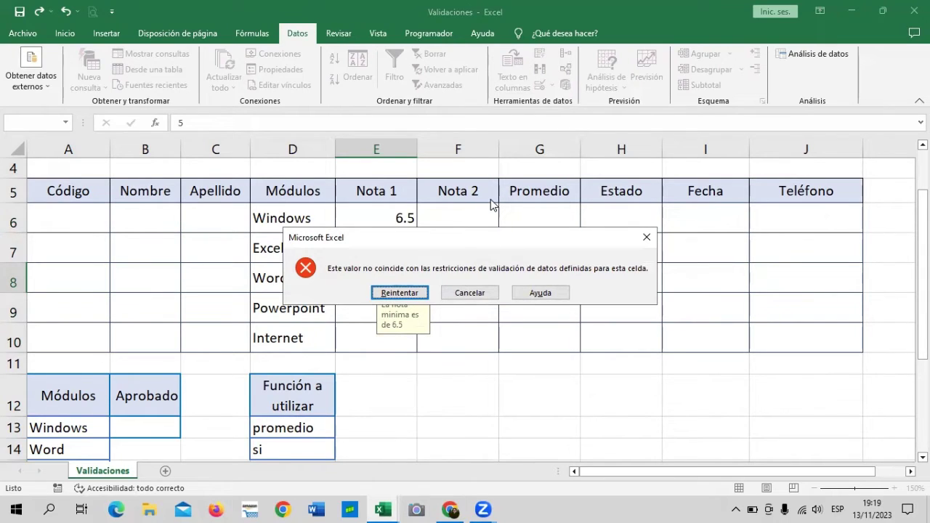
pyautogui.click(480, 293)
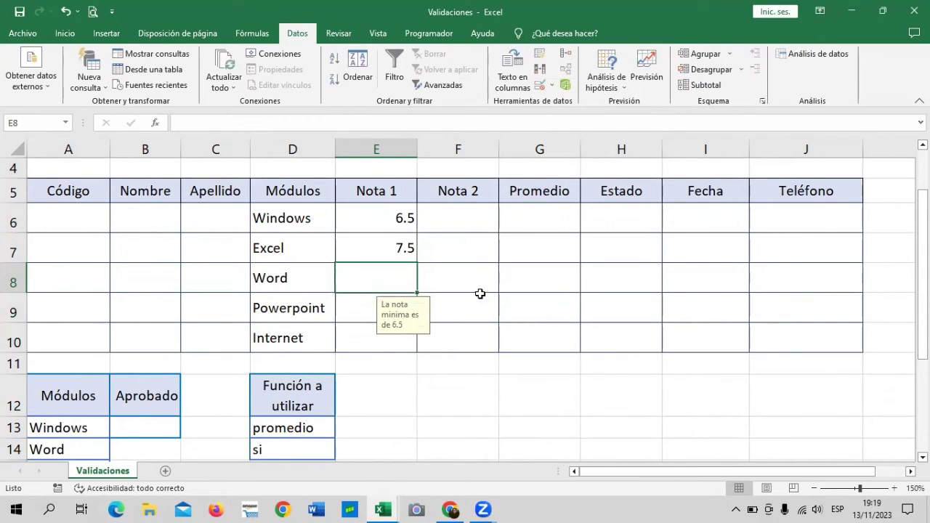
pyautogui.write('6')
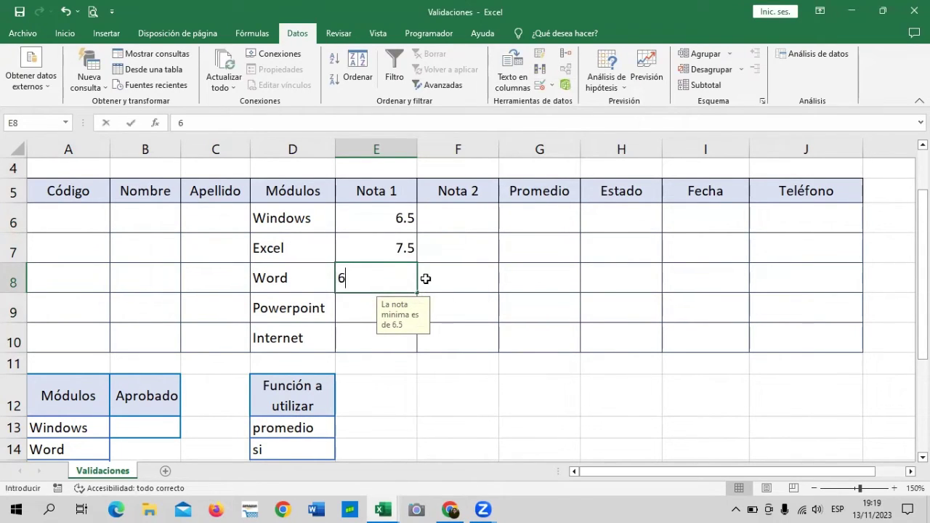
pyautogui.press('Return')
# Step: Complete Nota 1 with 8, 8 and 9 in E8:E10
pyautogui.click(420, 297)
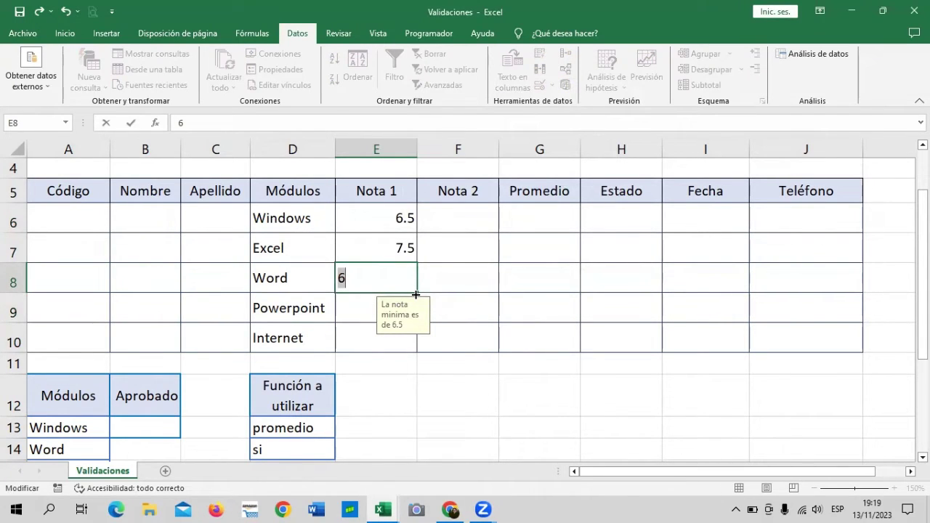
pyautogui.write('8')
pyautogui.press('Return')
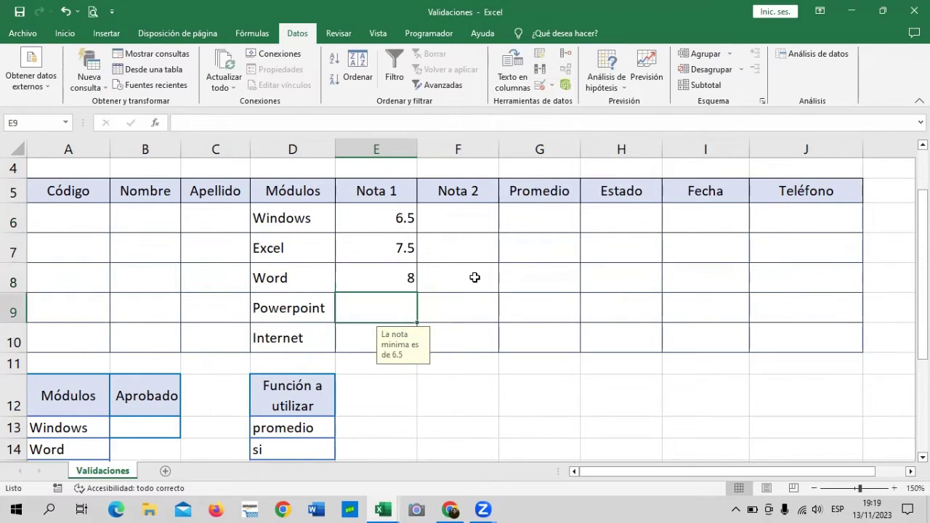
pyautogui.write('8')
pyautogui.press('Return')
pyautogui.write('9')
pyautogui.press('Return')
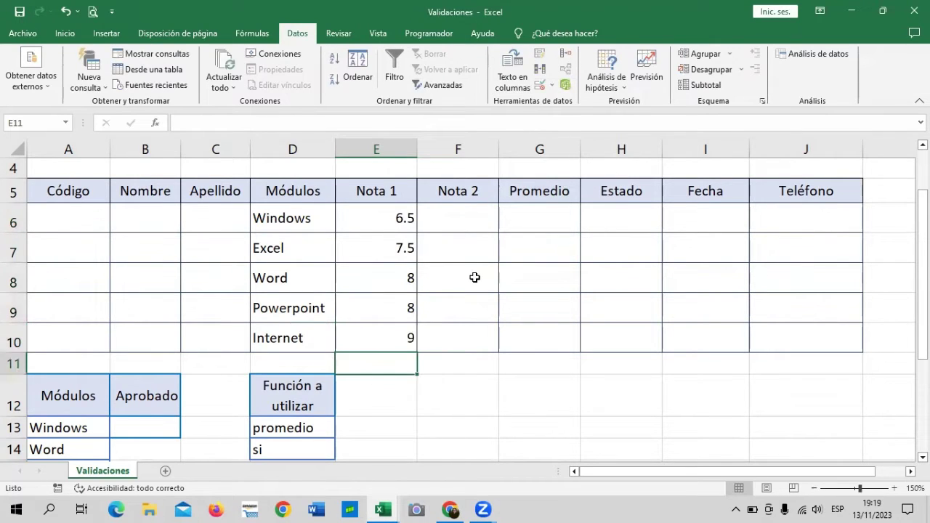
# Step: Enter the Nota 2 grades 7, 8.5, 9, 6.8 and 8.3 in F6:F10
pyautogui.click(478, 219)
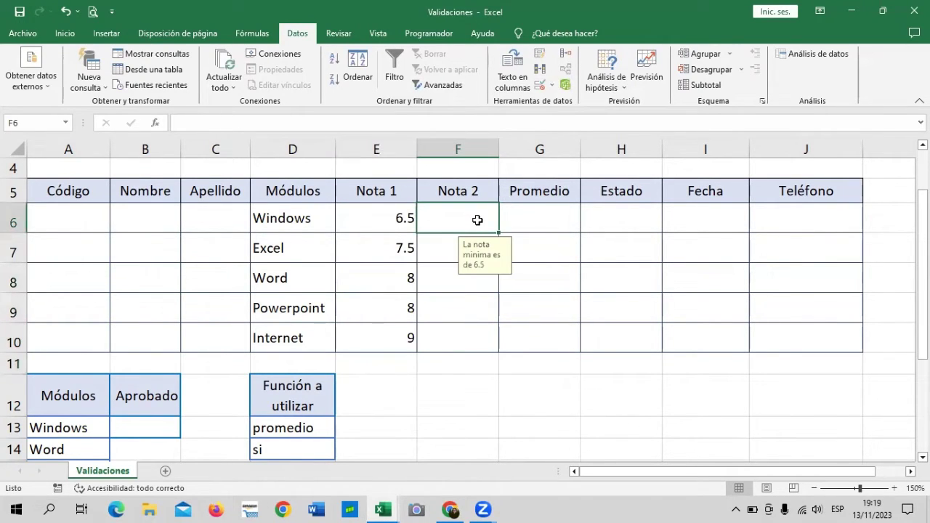
pyautogui.write('7')
pyautogui.press('Return')
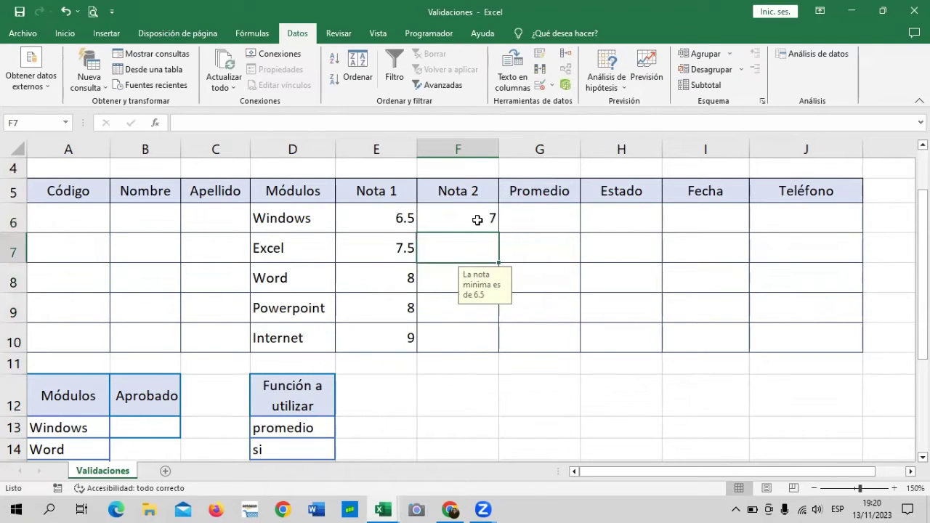
pyautogui.write('8.5')
pyautogui.press('Return')
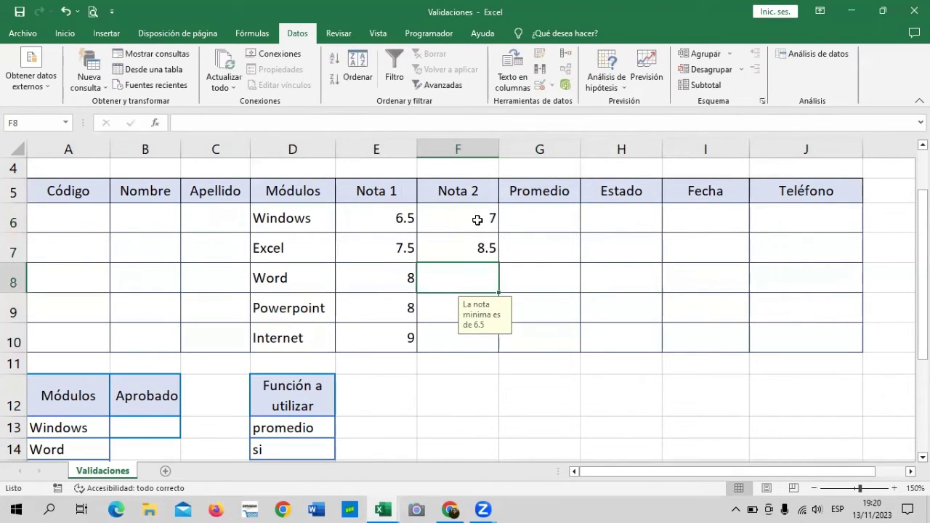
pyautogui.write('9')
pyautogui.press('Return')
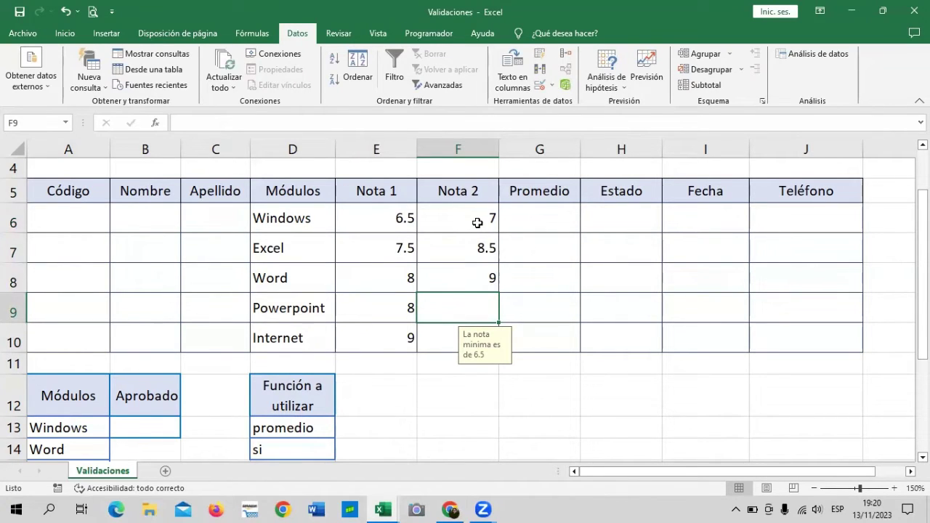
pyautogui.write('6.8')
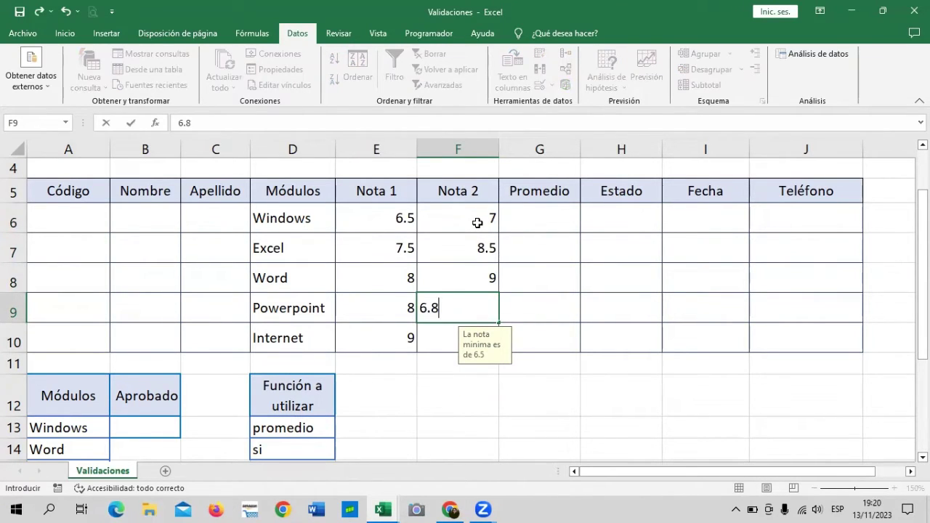
pyautogui.press('Return')
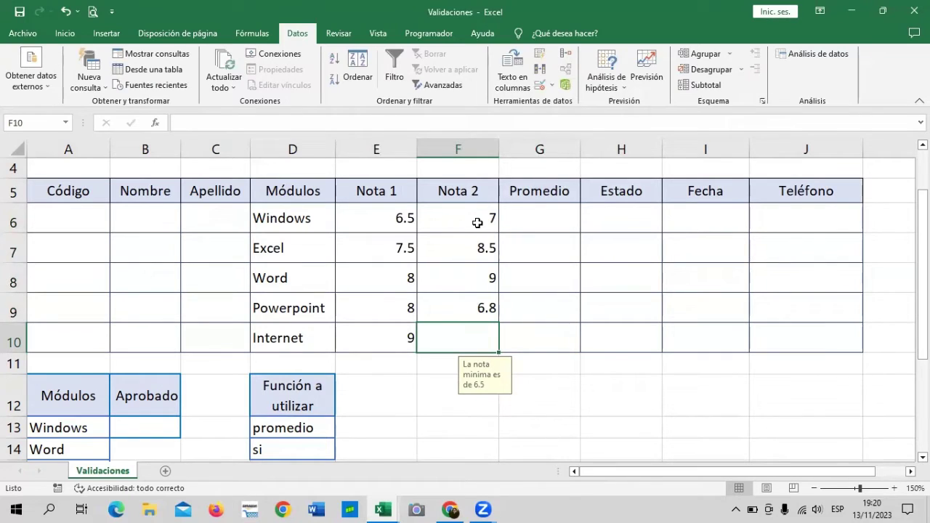
pyautogui.write('8.3')
pyautogui.press('Return')
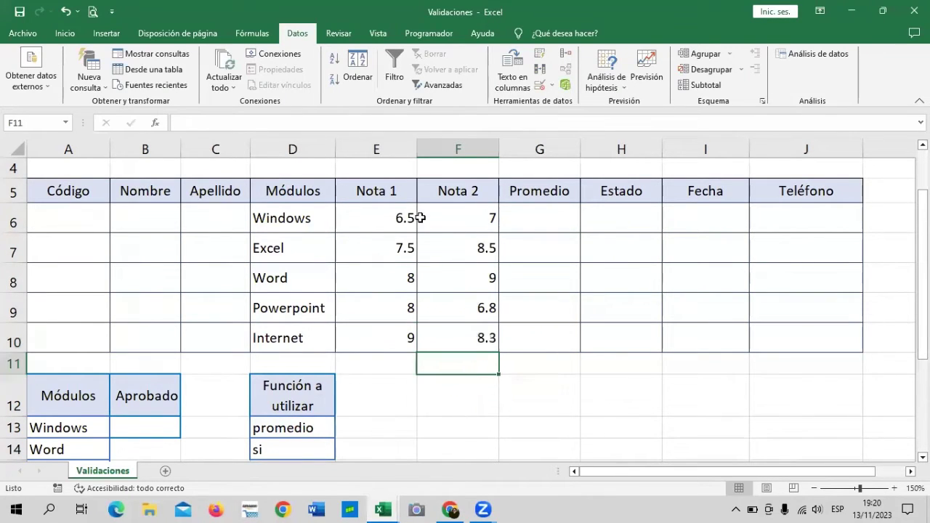
pyautogui.moveTo(396, 218); pyautogui.dragTo(469, 346)
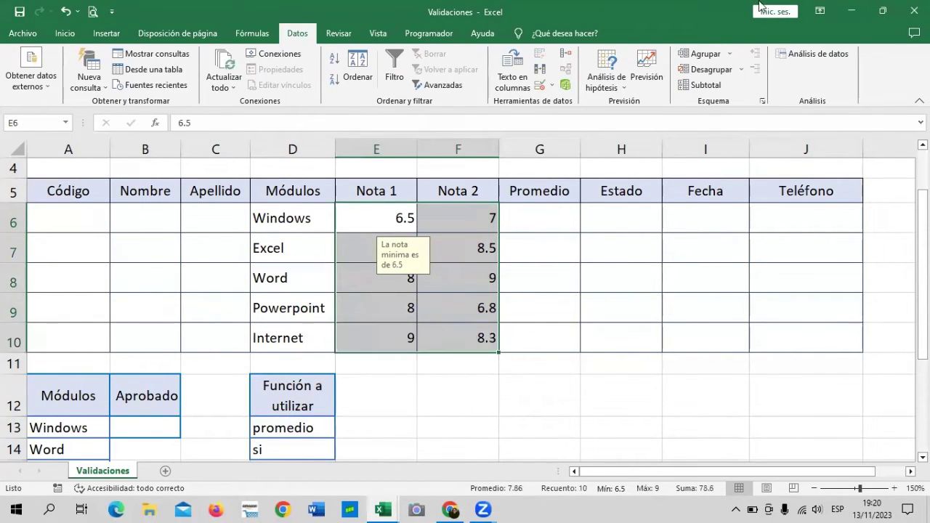
pyautogui.click(72, 36)
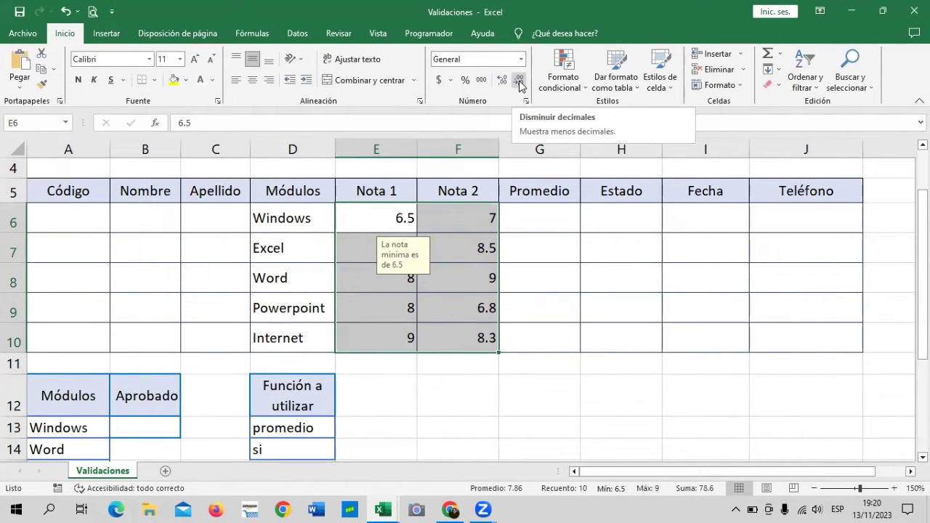
pyautogui.click(501, 81)
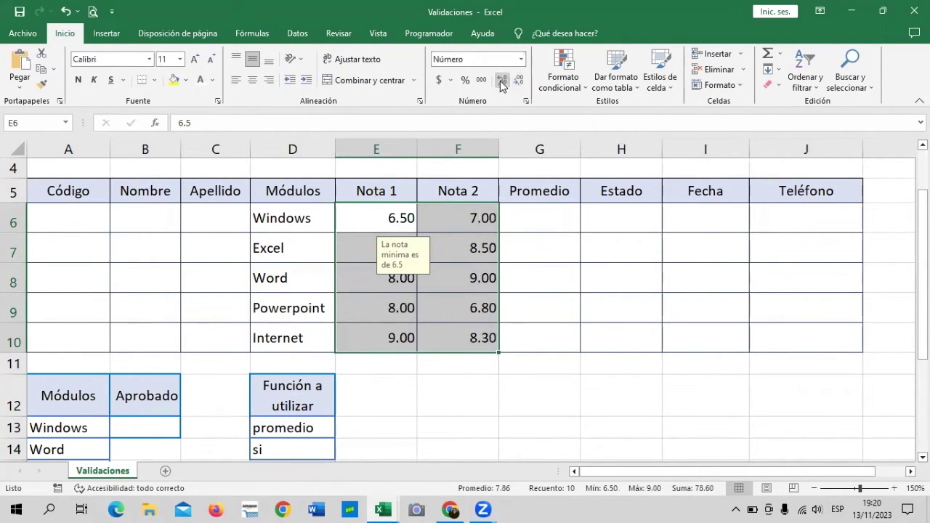
pyautogui.click(518, 81)
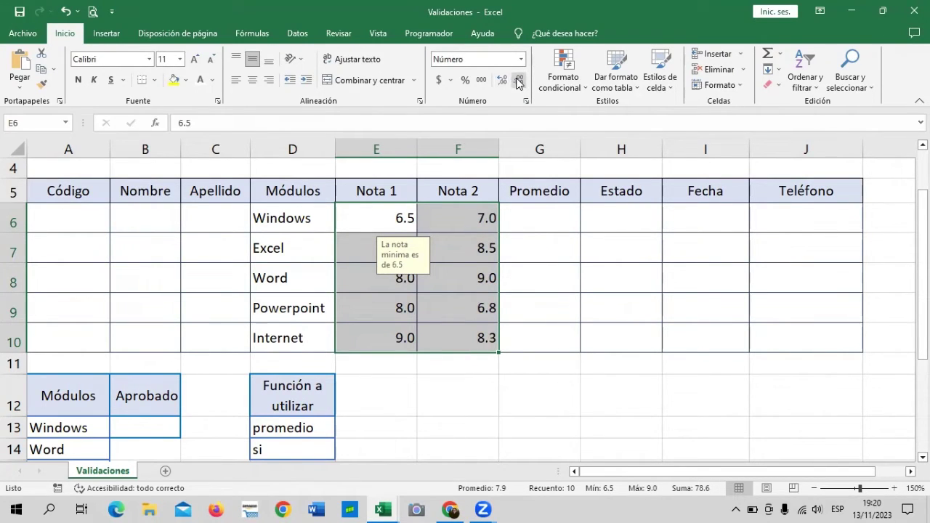
pyautogui.click(546, 316)
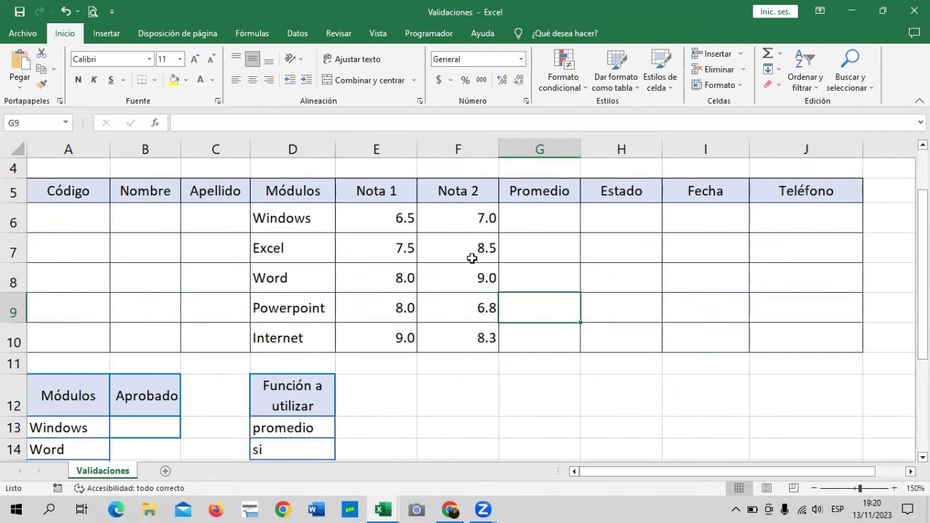
pyautogui.click(675, 315)
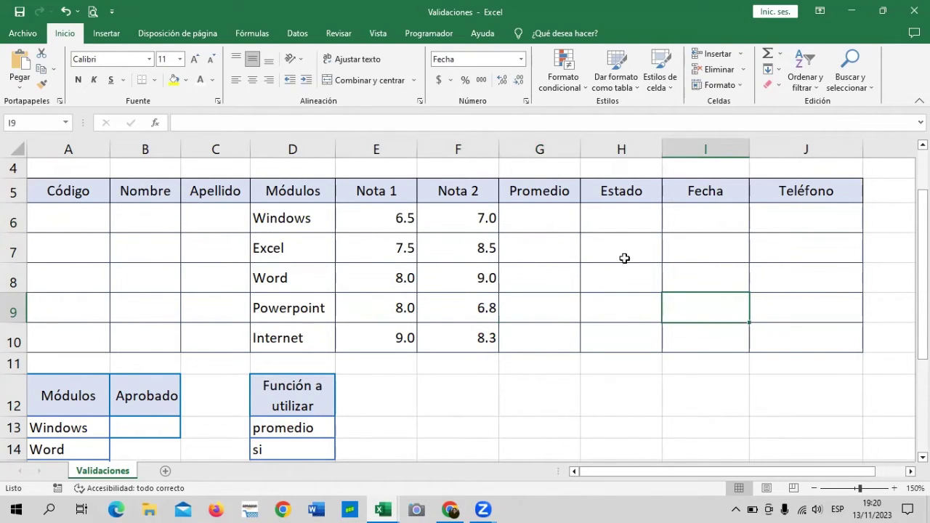
pyautogui.click(552, 218)
# Step: Enter =PROMEDIO(E6:F6) in G6 and fill it down to G10
pyautogui.write('=')
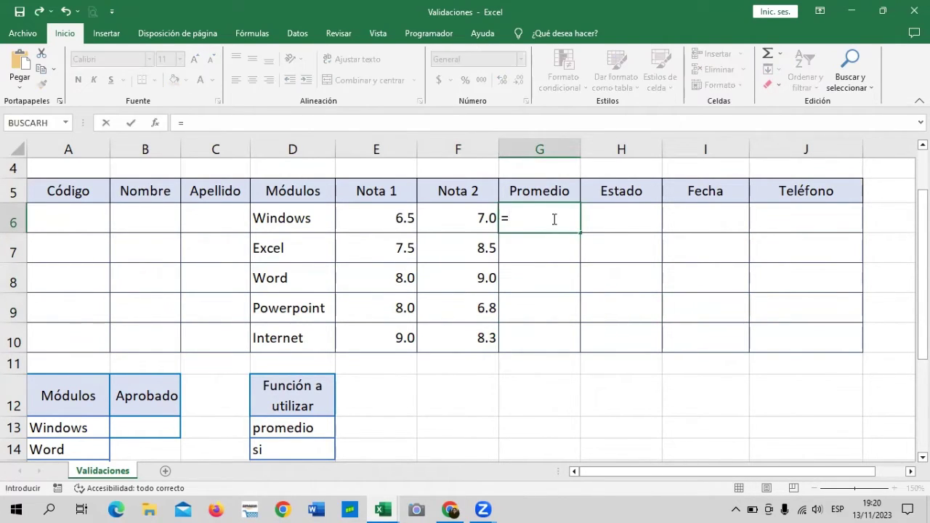
pyautogui.write('prom')
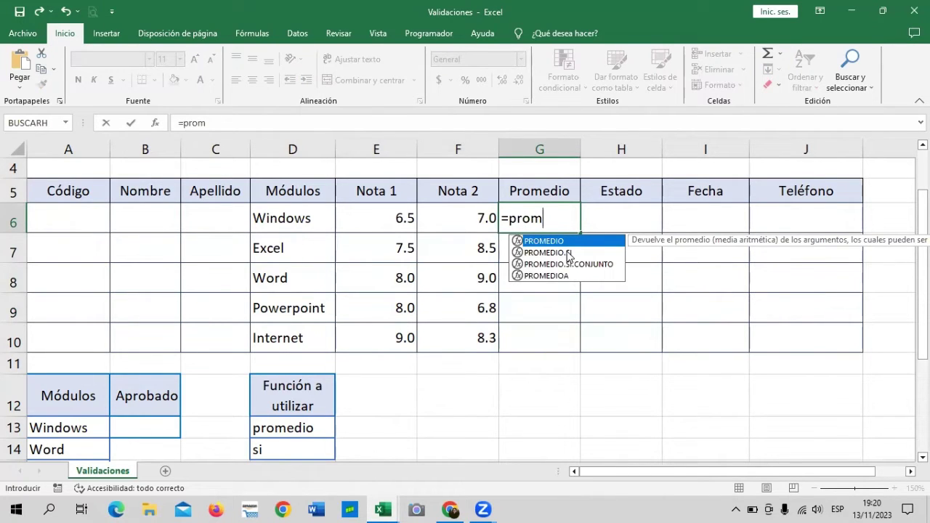
pyautogui.doubleClick(572, 241)
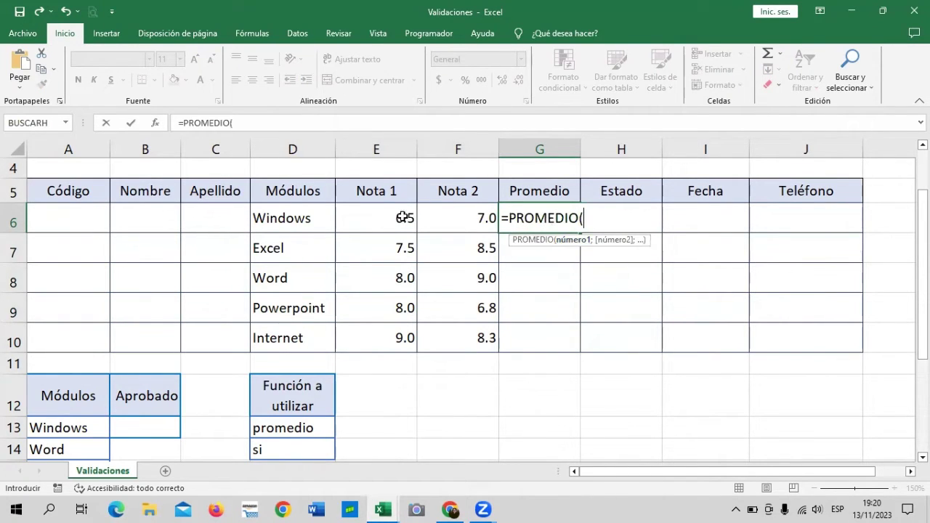
pyautogui.moveTo(363, 211); pyautogui.dragTo(451, 216)
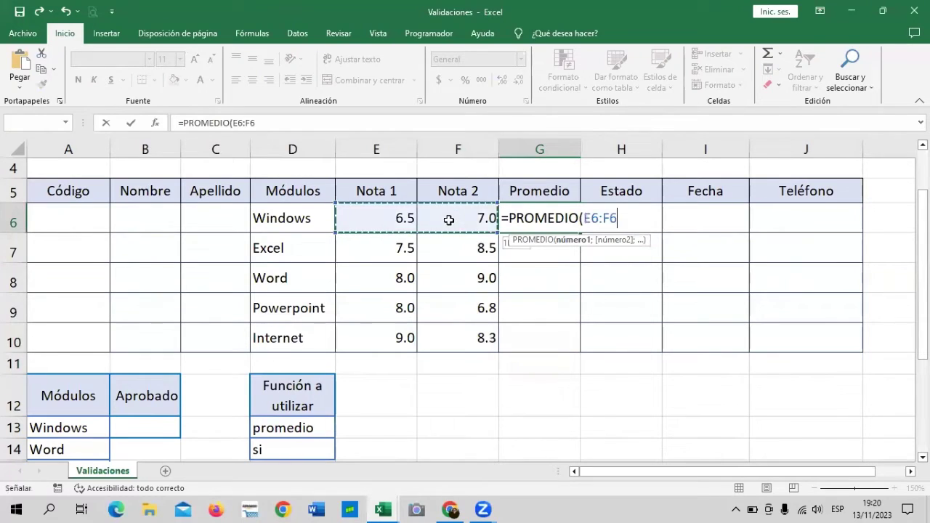
pyautogui.click(383, 128)
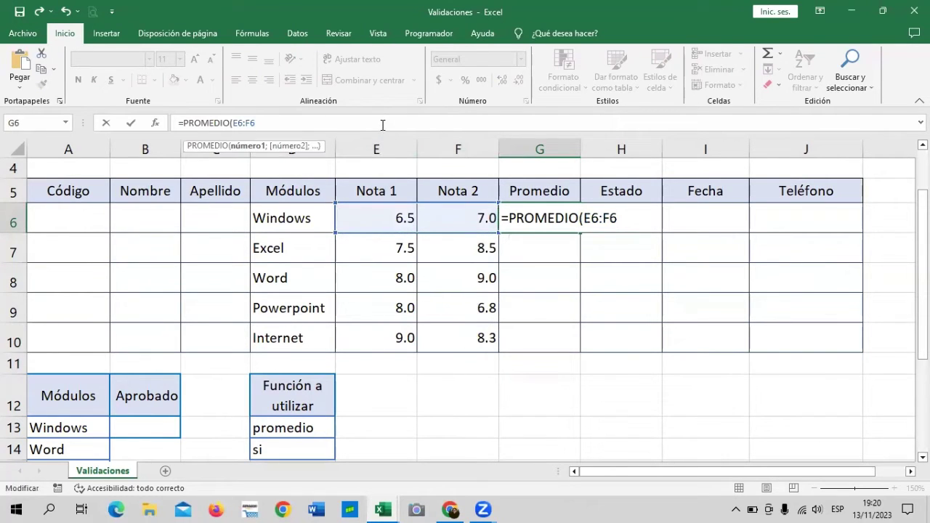
pyautogui.write(')')
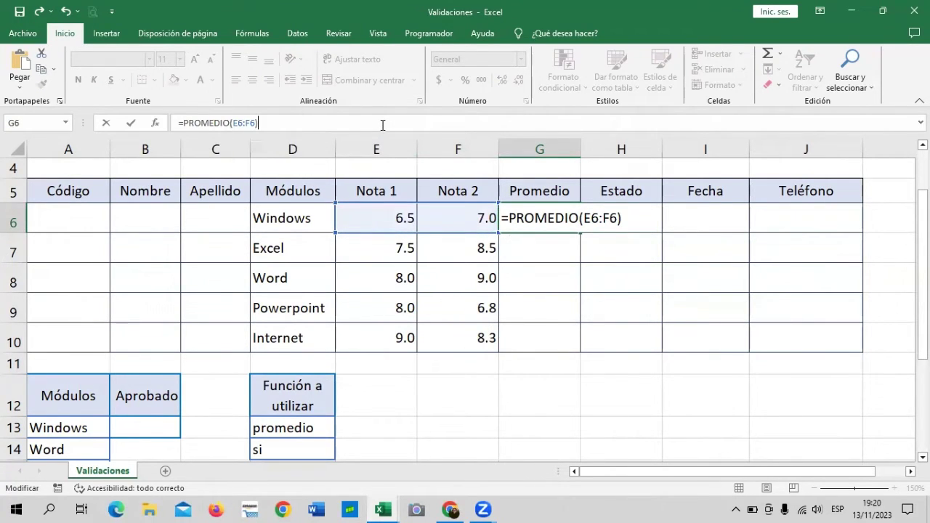
pyautogui.press('Return')
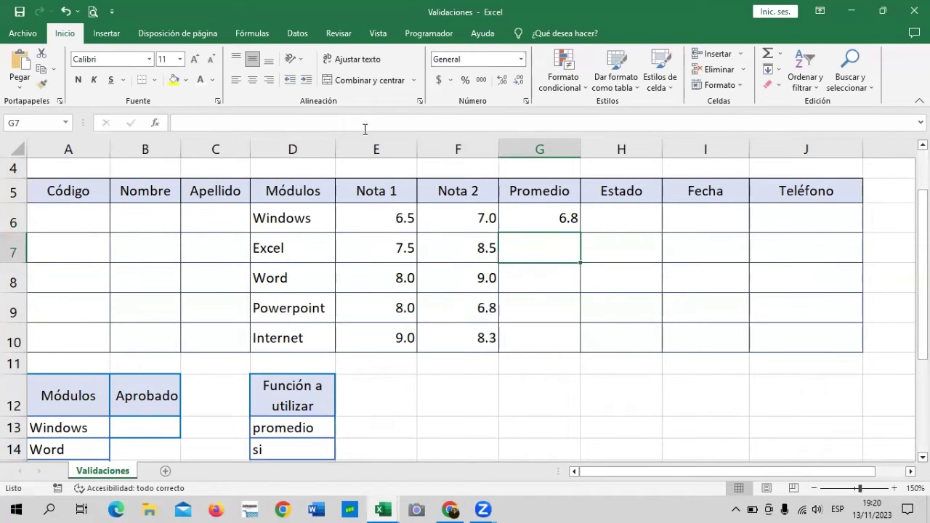
pyautogui.click(542, 220)
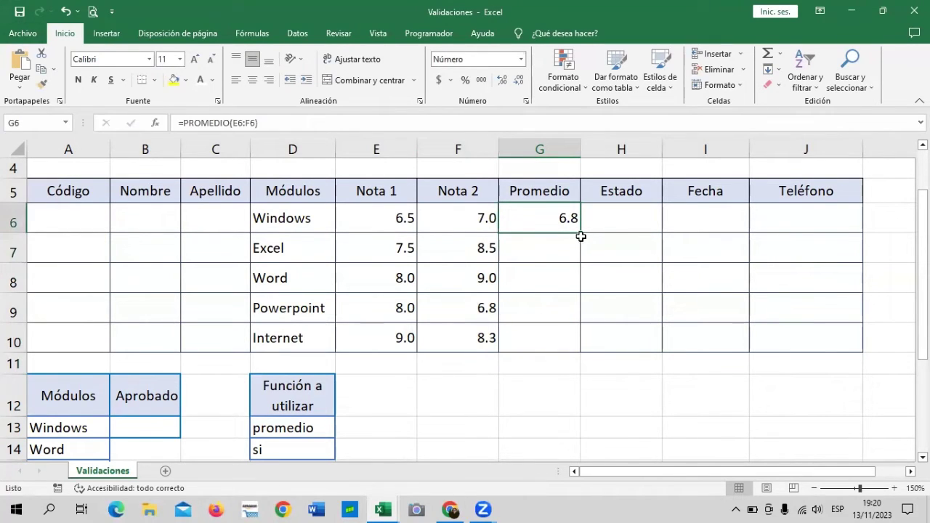
pyautogui.moveTo(581, 234); pyautogui.dragTo(591, 347)
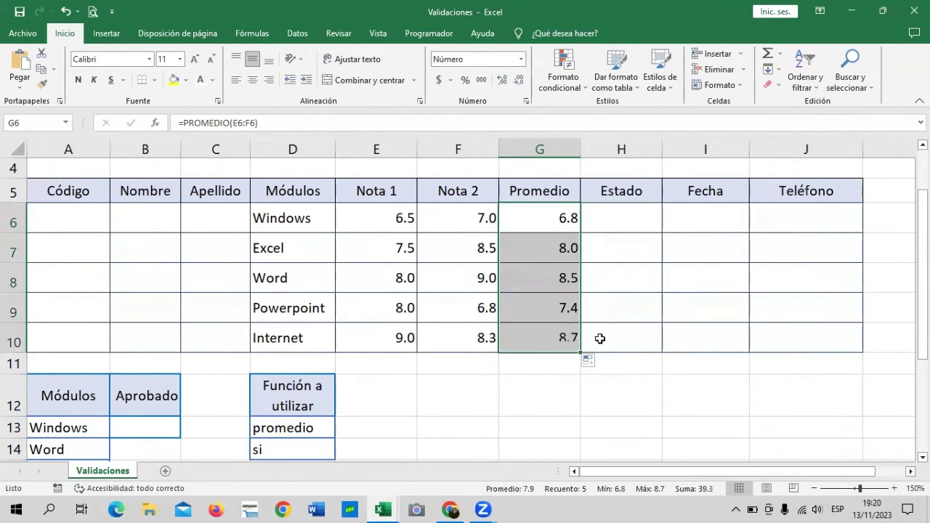
pyautogui.click(628, 324)
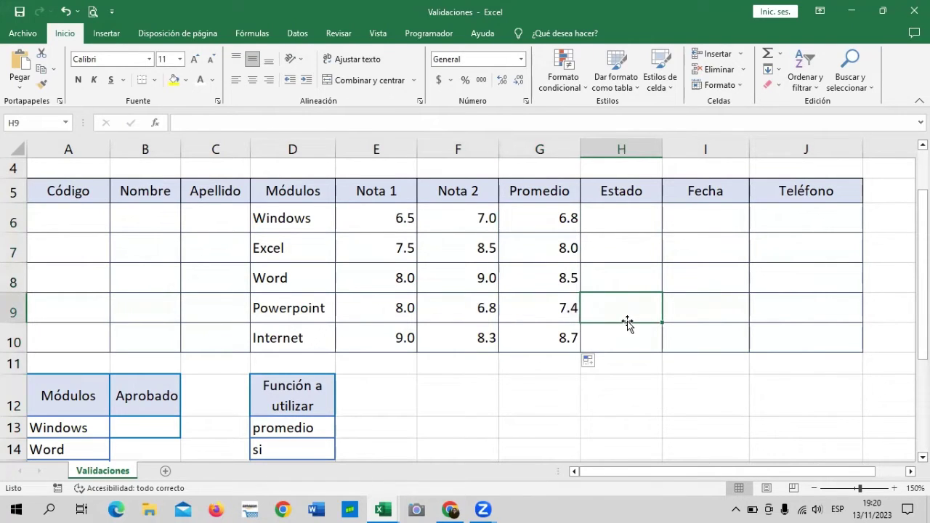
pyautogui.scroll(-2, 628, 324)
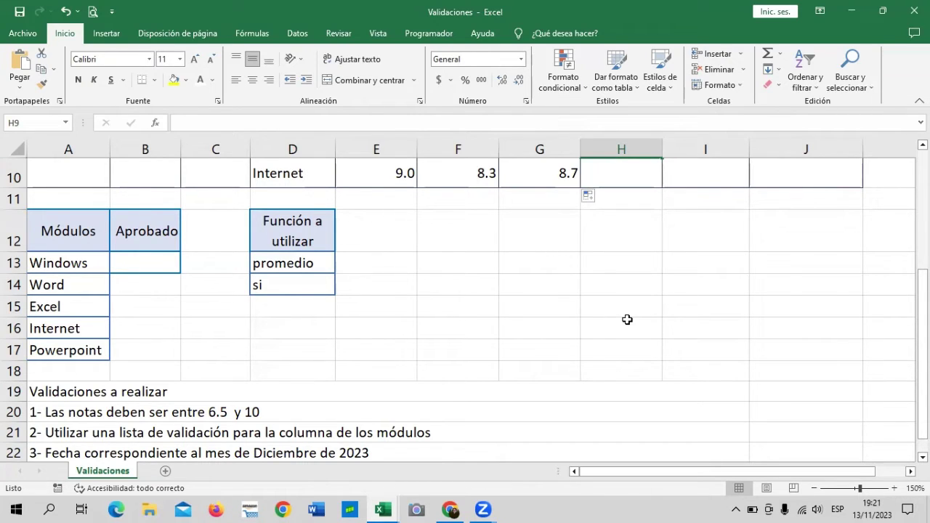
pyautogui.scroll(3, 654, 334)
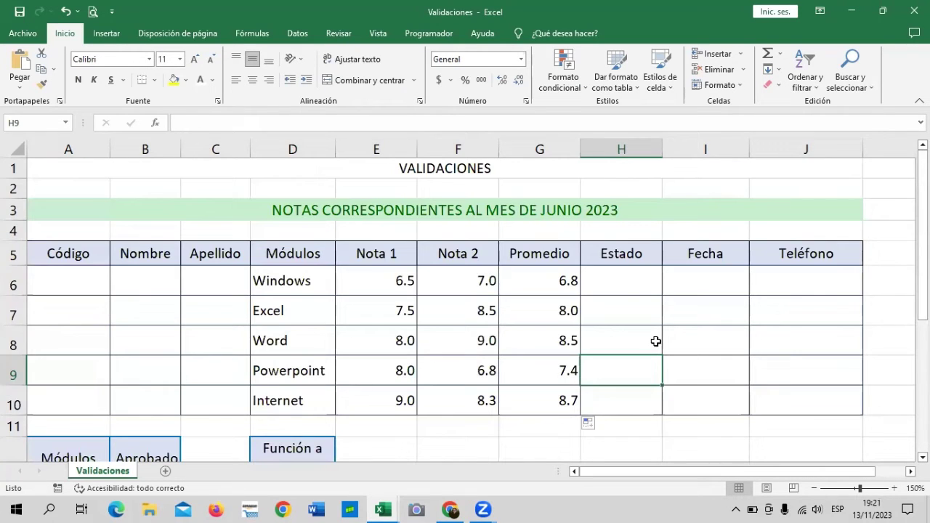
pyautogui.scroll(-2, 532, 392)
pyautogui.scroll(-1, 436, 364)
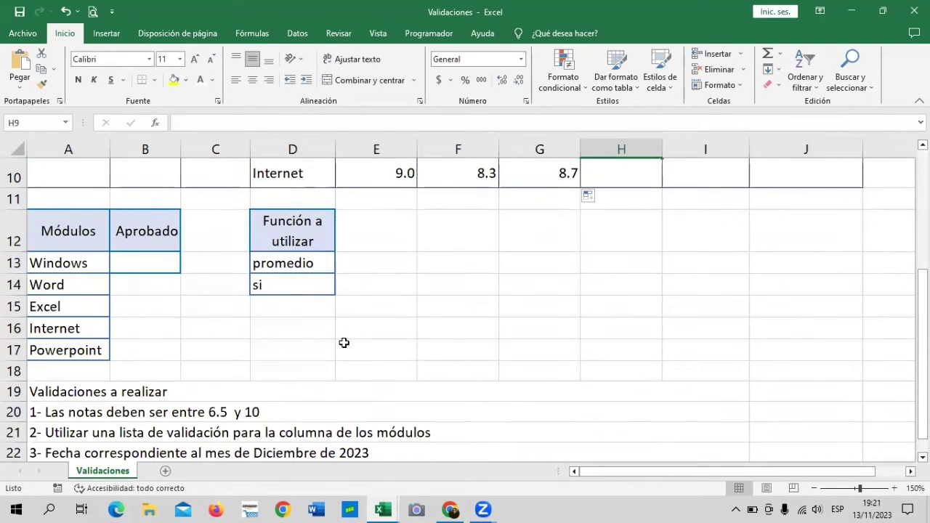
pyautogui.click(305, 232)
pyautogui.click(304, 263)
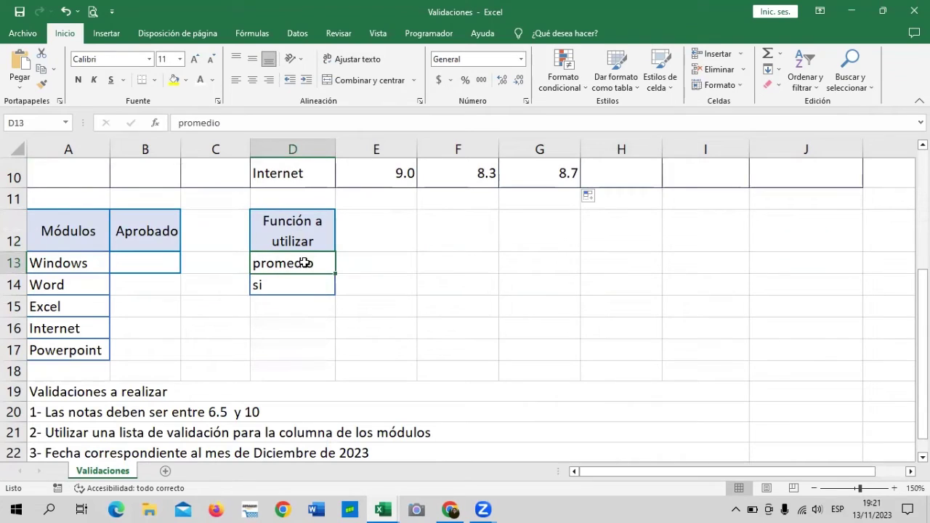
pyautogui.click(298, 287)
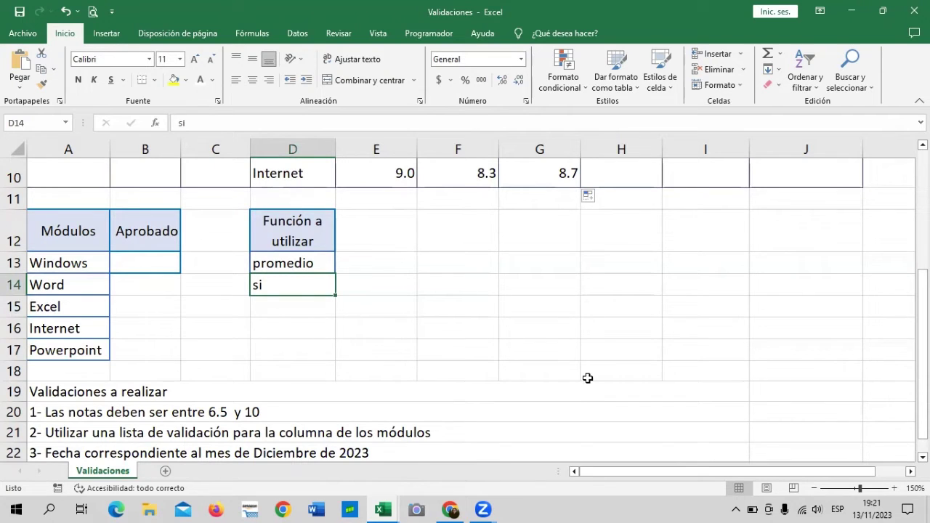
pyautogui.scroll(3, 587, 374)
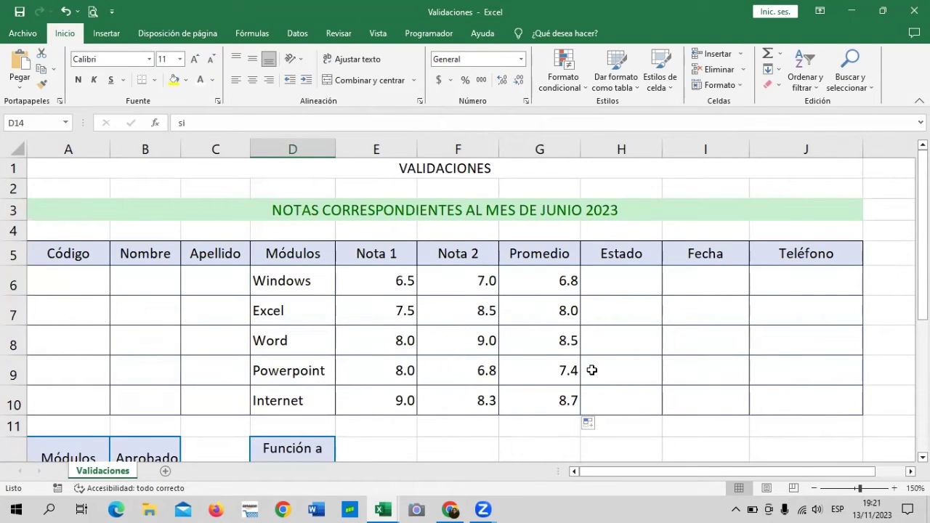
pyautogui.scroll(-1, 593, 371)
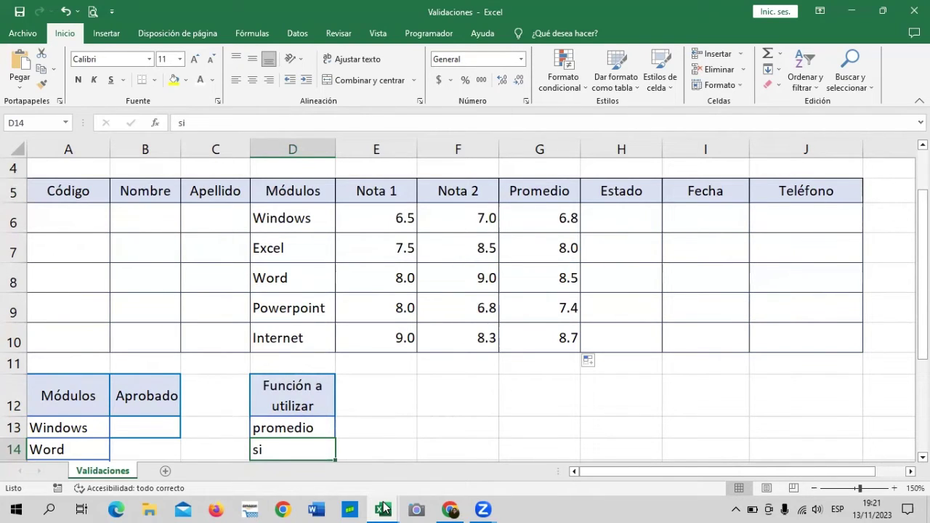
# Step: Select cell H6 and postpone the Windows end-of-service notice with 'Recordarme más tarde'
pyautogui.click(383, 509)
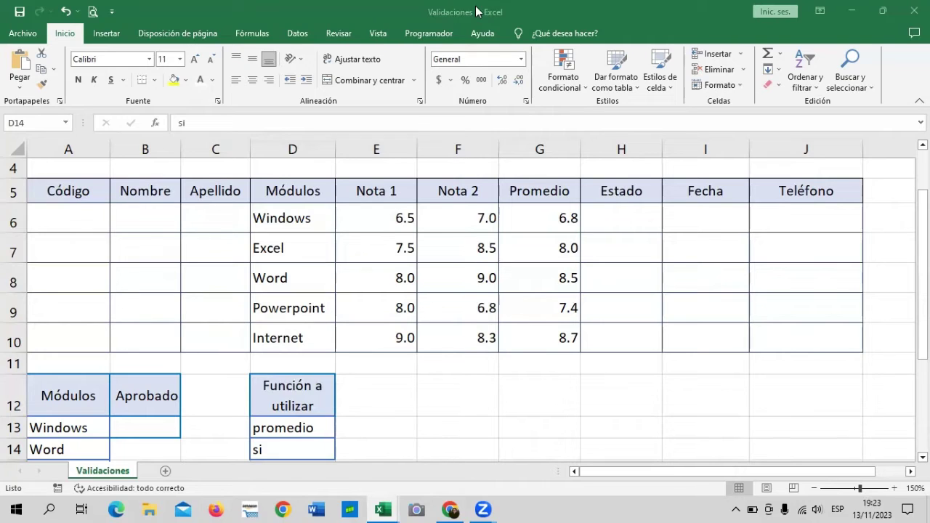
pyautogui.click(626, 214)
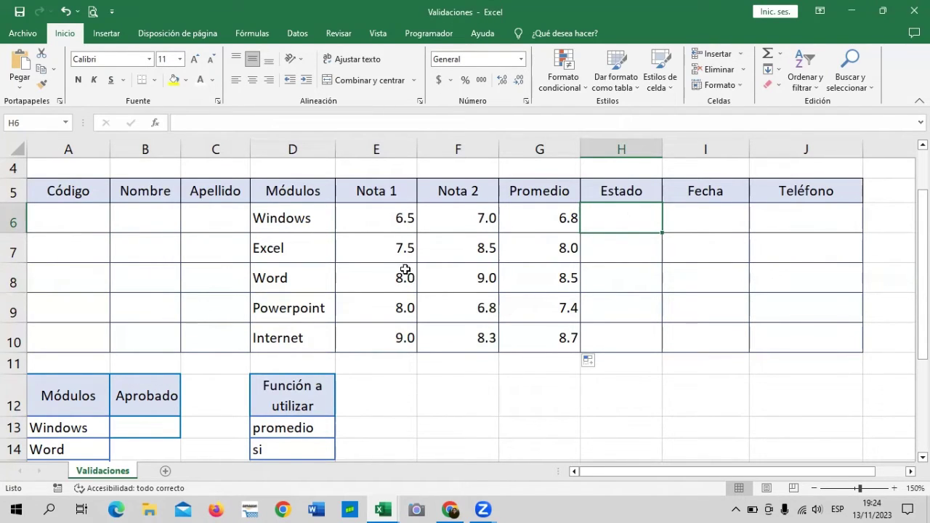
pyautogui.click(412, 509)
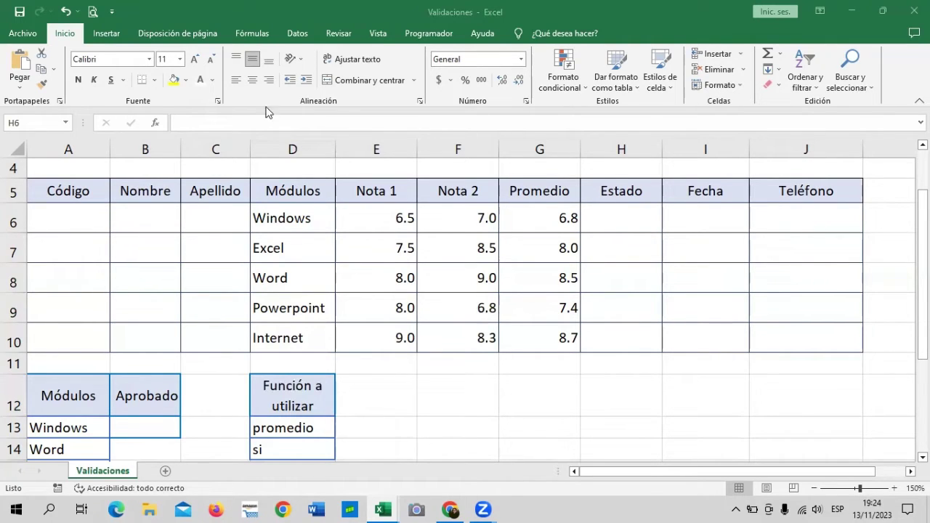
pyautogui.click(608, 222)
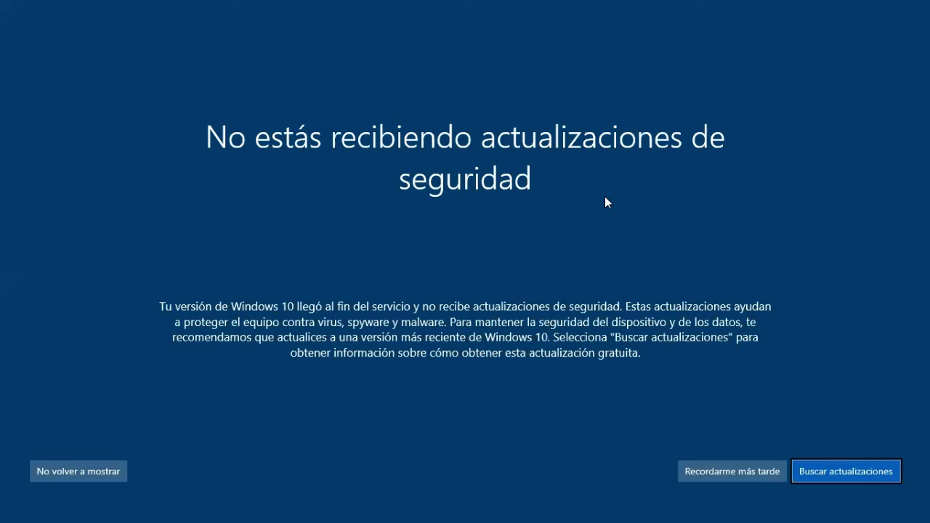
pyautogui.click(748, 469)
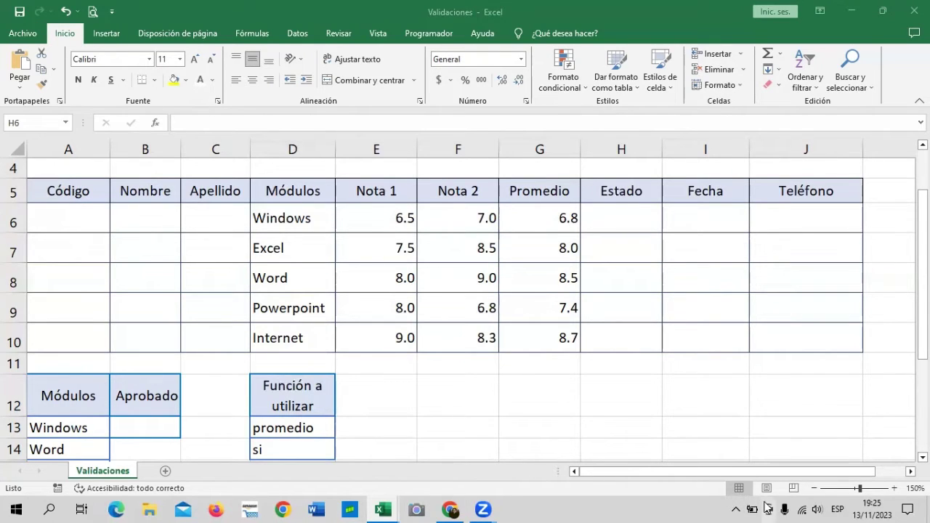
pyautogui.doubleClick(626, 212)
pyautogui.press('Return')
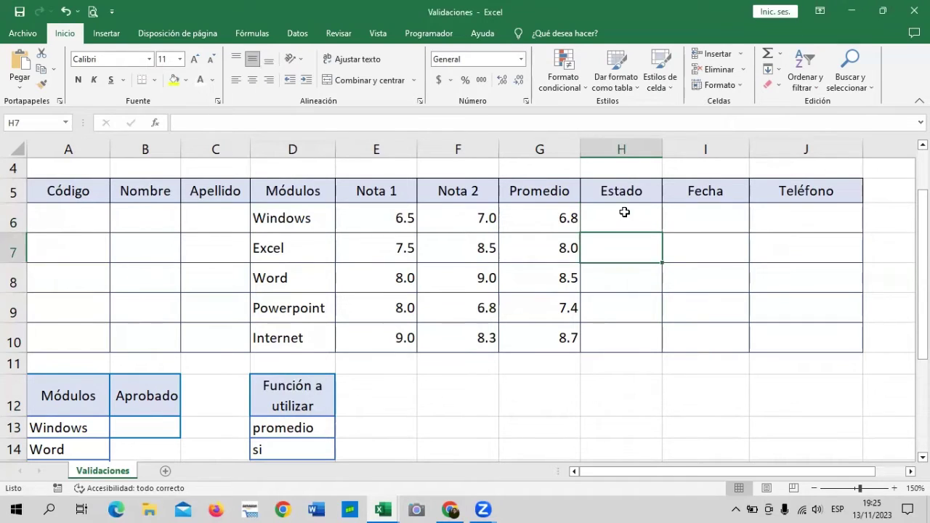
pyautogui.click(624, 212)
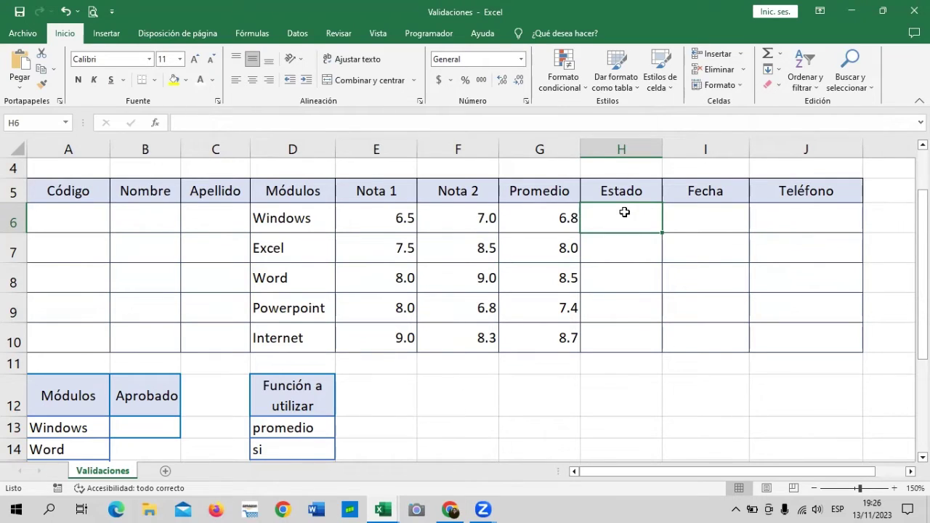
# Step: Enter =SI(G6>=8;"Aprobado";"Reprobado") in H6 for the Windows Estado
pyautogui.write('=')
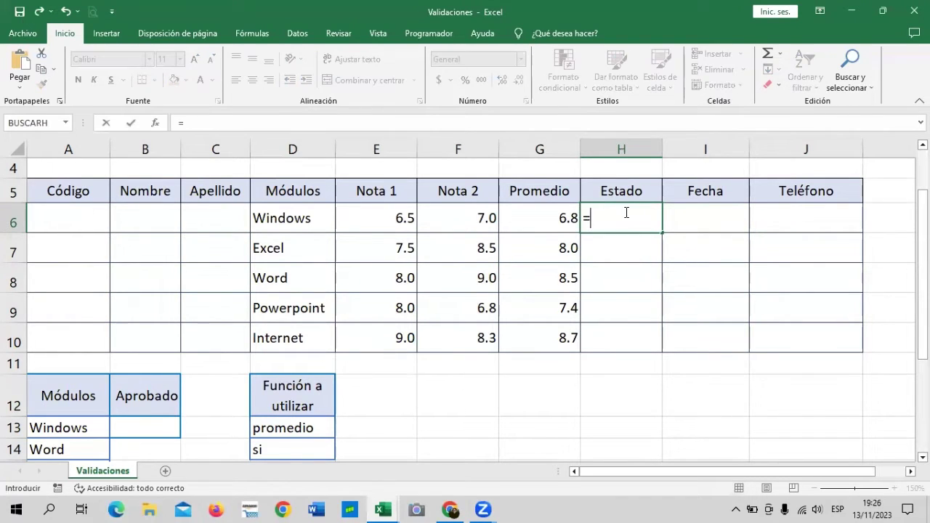
pyautogui.write('si')
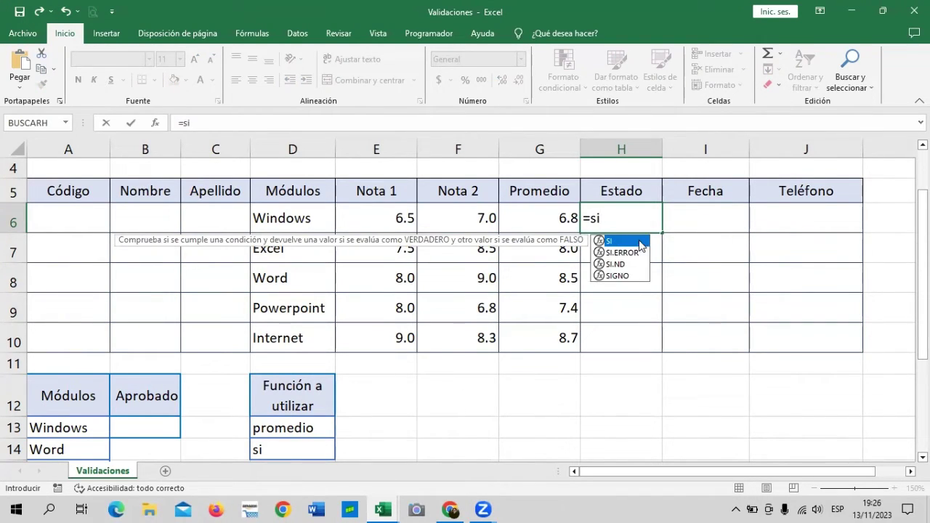
pyautogui.doubleClick(636, 241)
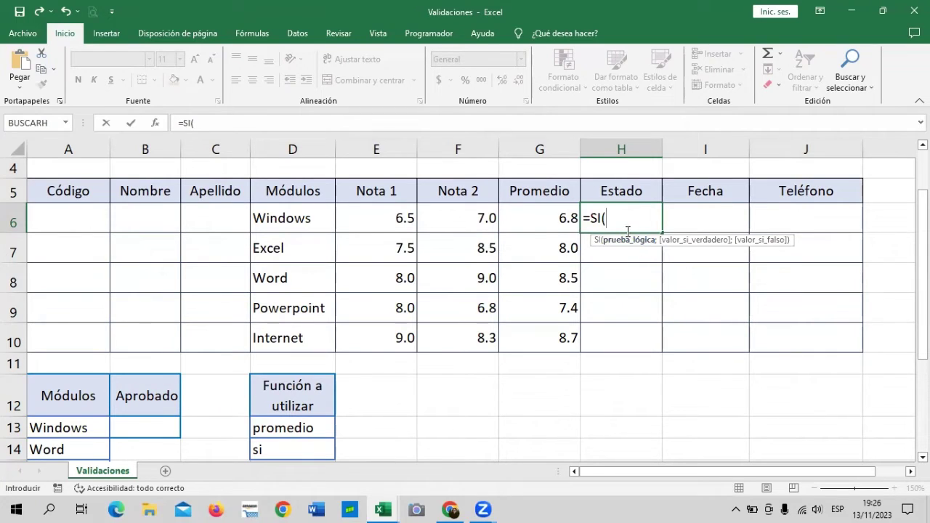
pyautogui.click(545, 216)
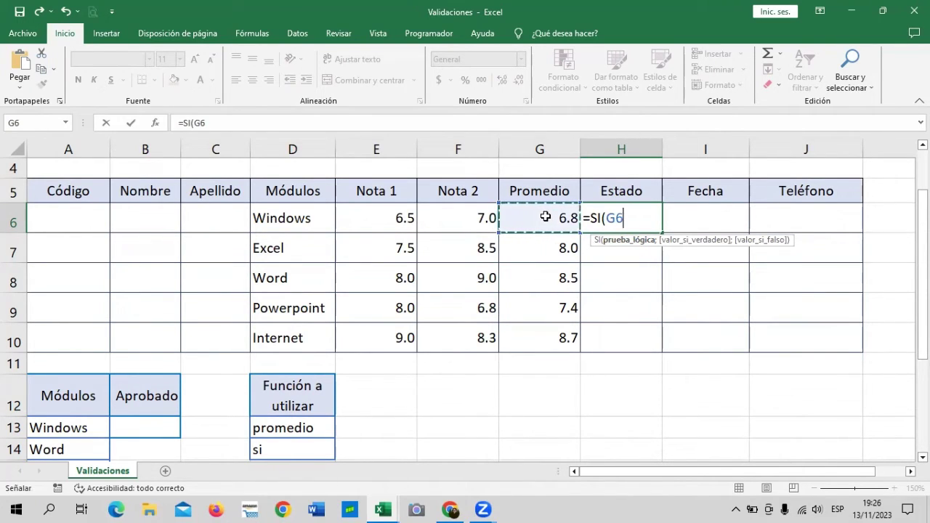
pyautogui.write('>')
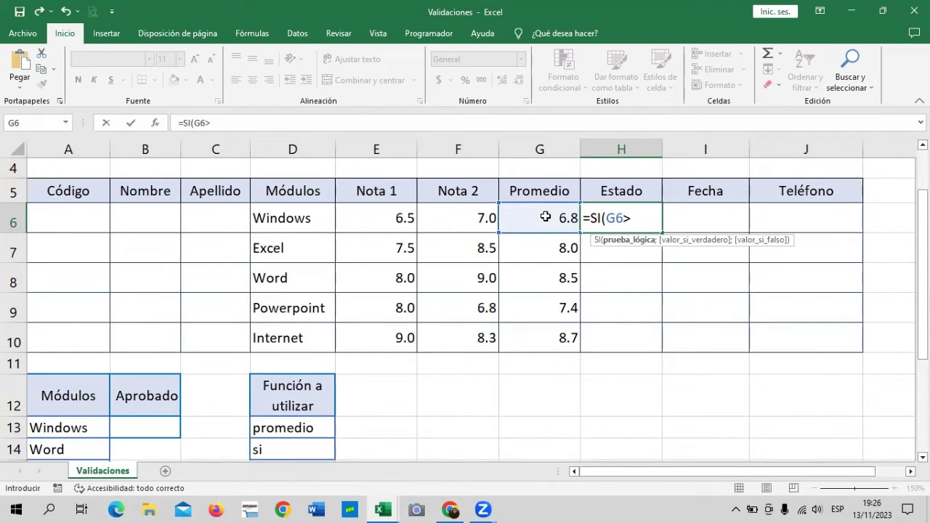
pyautogui.write('=')
pyautogui.write('8')
pyautogui.write(';"')
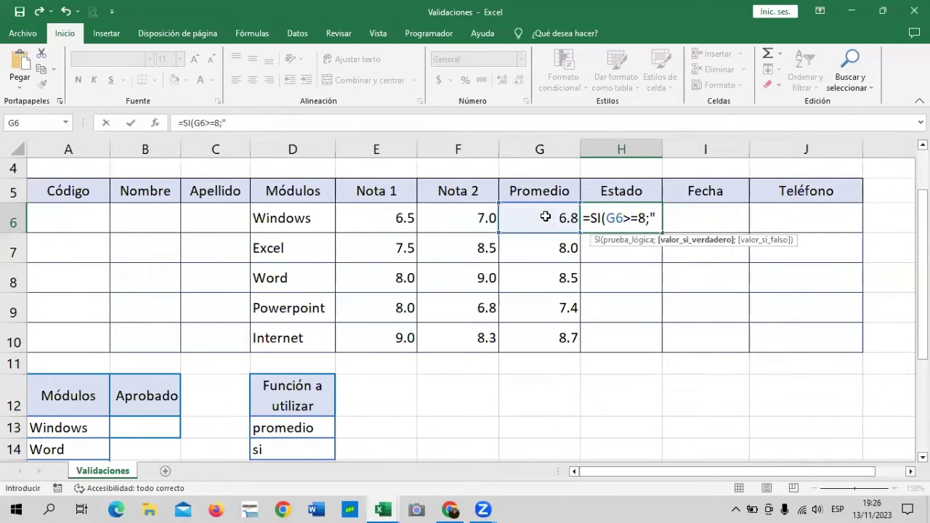
pyautogui.write('Apr')
pyautogui.write('obado')
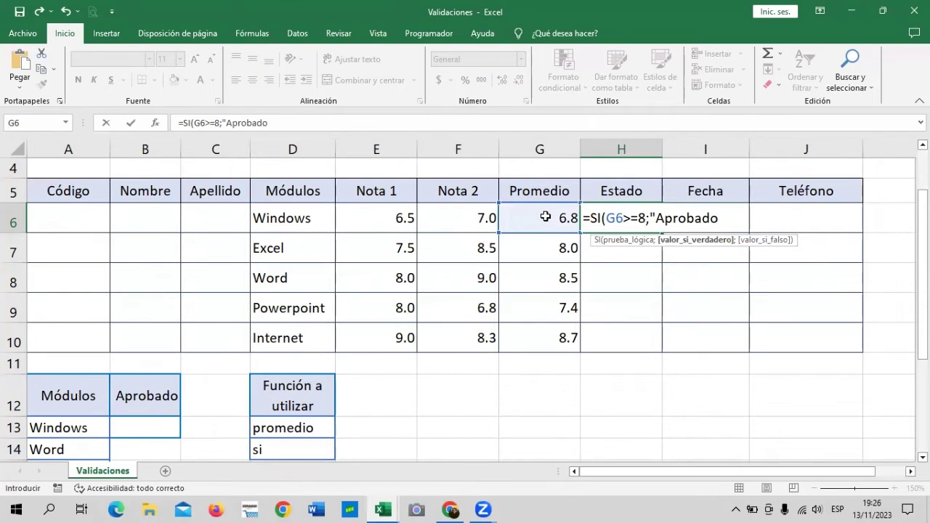
pyautogui.write('";')
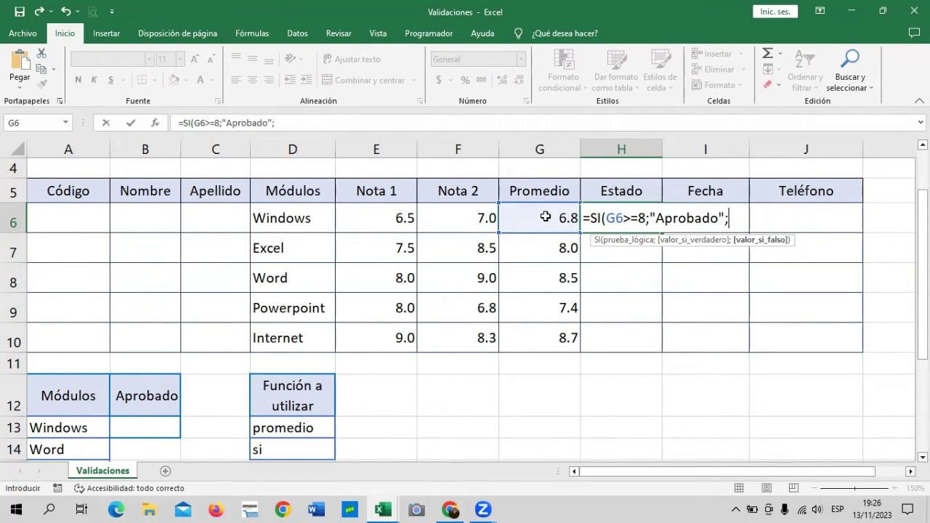
pyautogui.write('"')
pyautogui.write('Re')
pyautogui.write('pro')
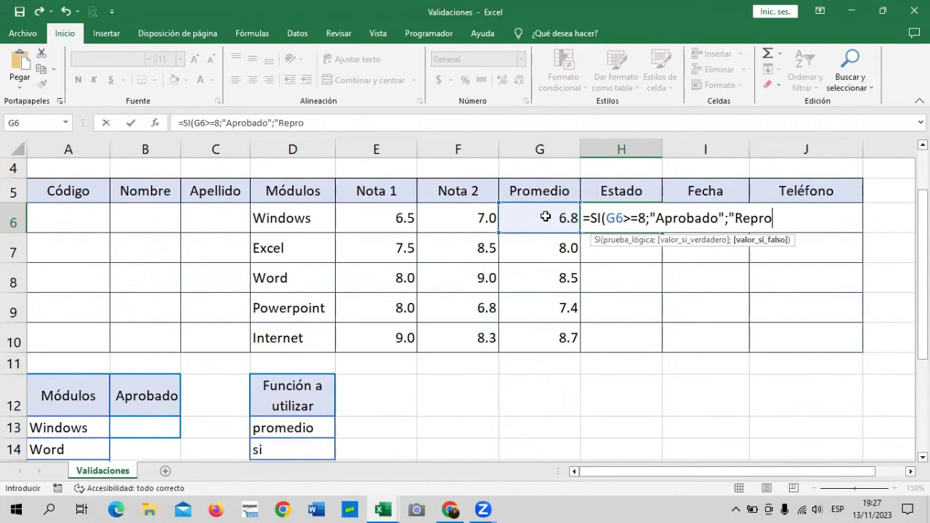
pyautogui.write('bado')
pyautogui.write('")')
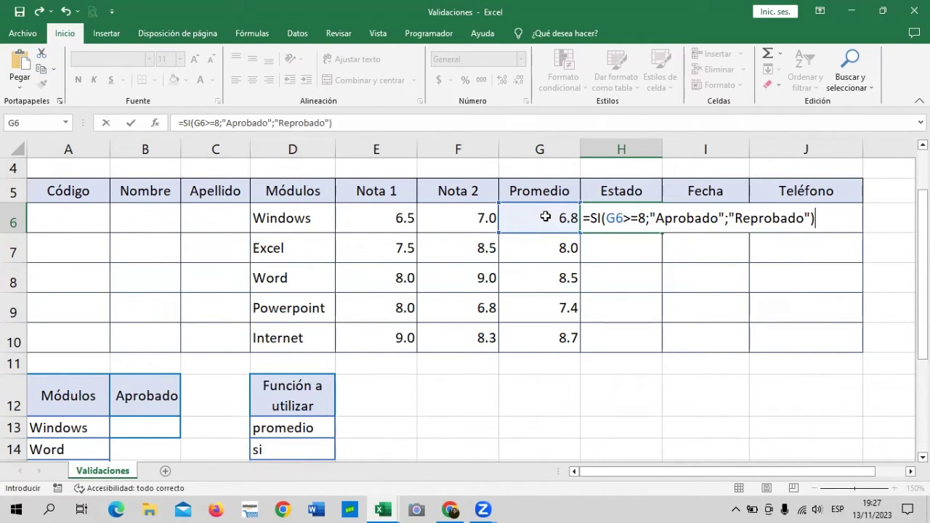
pyautogui.press('Return')
# Step: Fill the SI formula from H6 down to H10
pyautogui.click(632, 218)
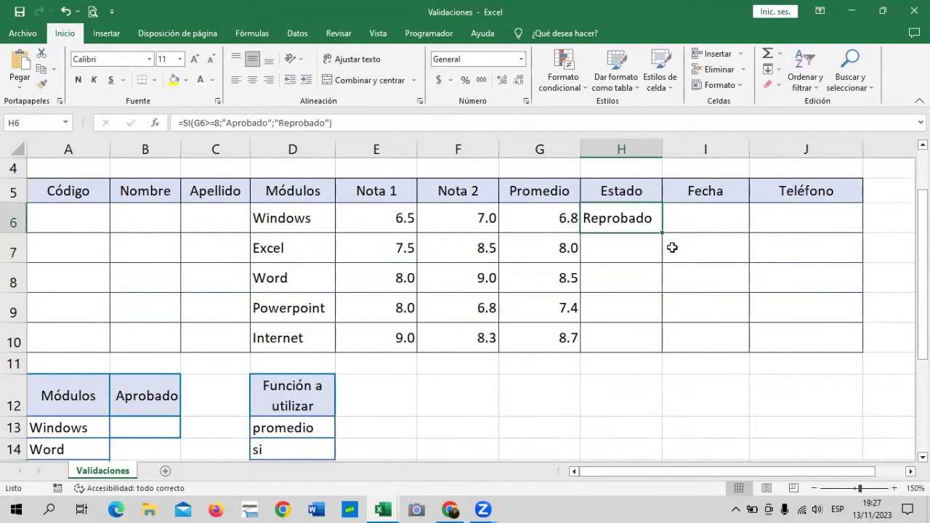
pyautogui.moveTo(662, 232); pyautogui.dragTo(659, 349)
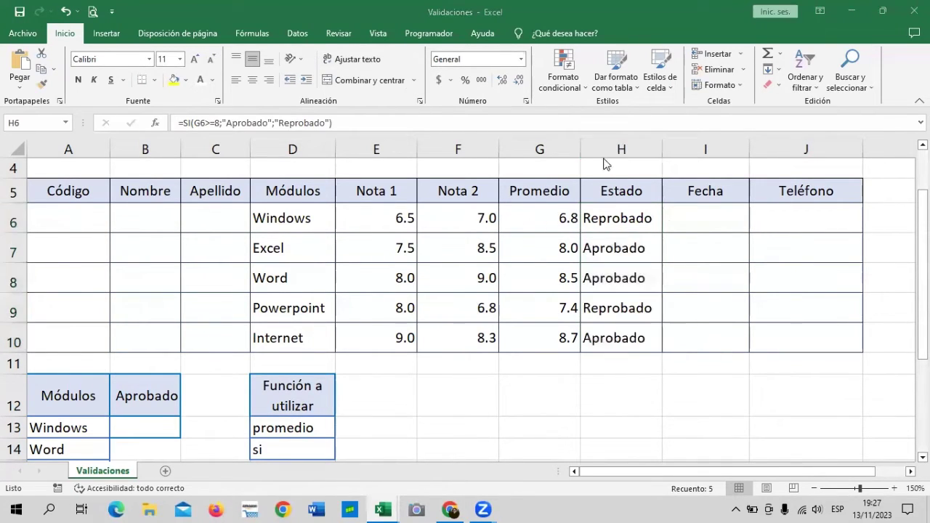
pyautogui.click(633, 225)
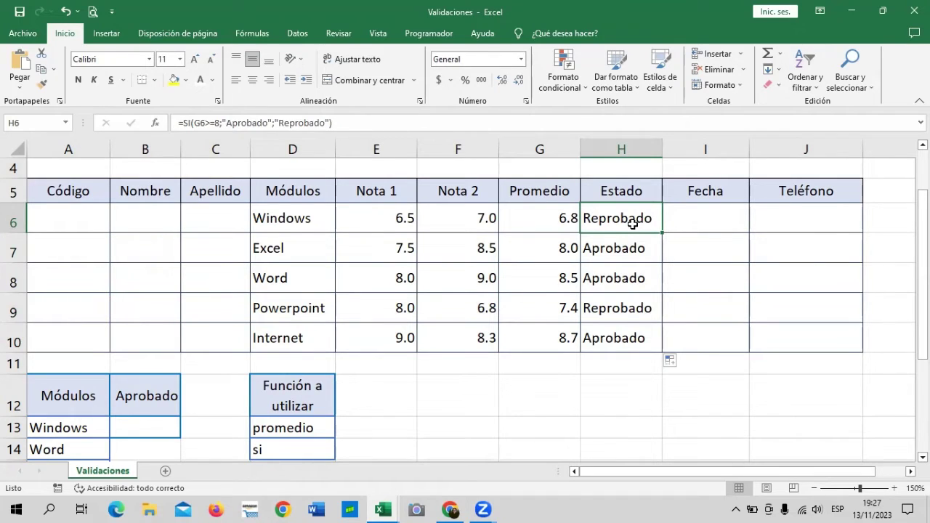
# Step: Check the copied Estado formulas in each row from H6 to H10
pyautogui.click(619, 327)
pyautogui.click(614, 276)
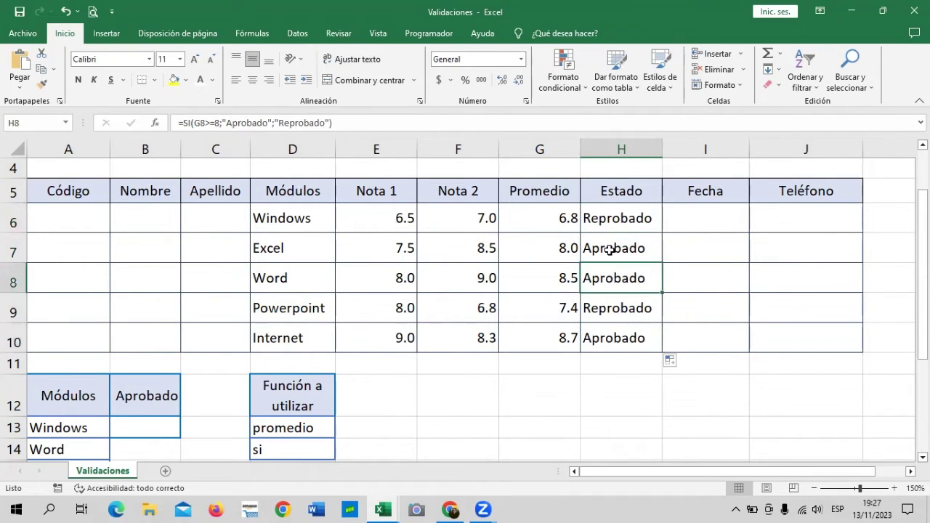
pyautogui.click(610, 249)
pyautogui.click(601, 309)
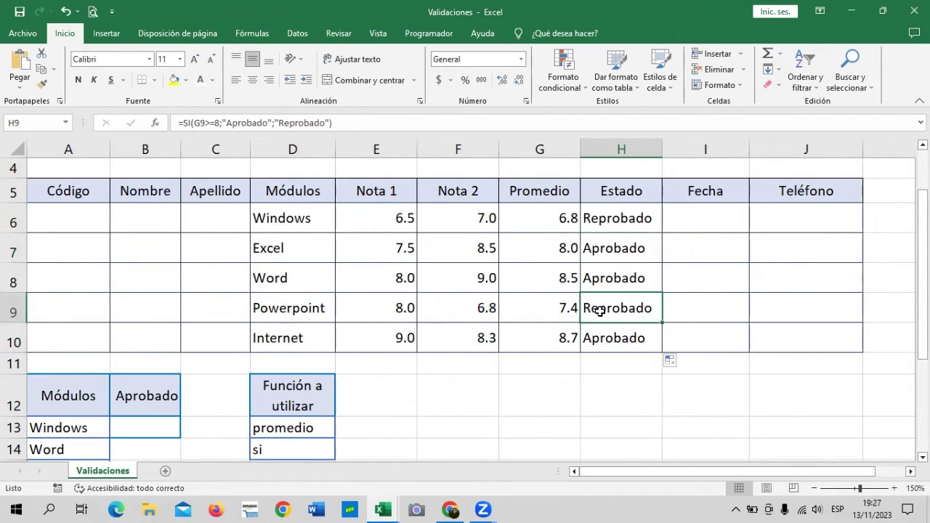
pyautogui.click(597, 216)
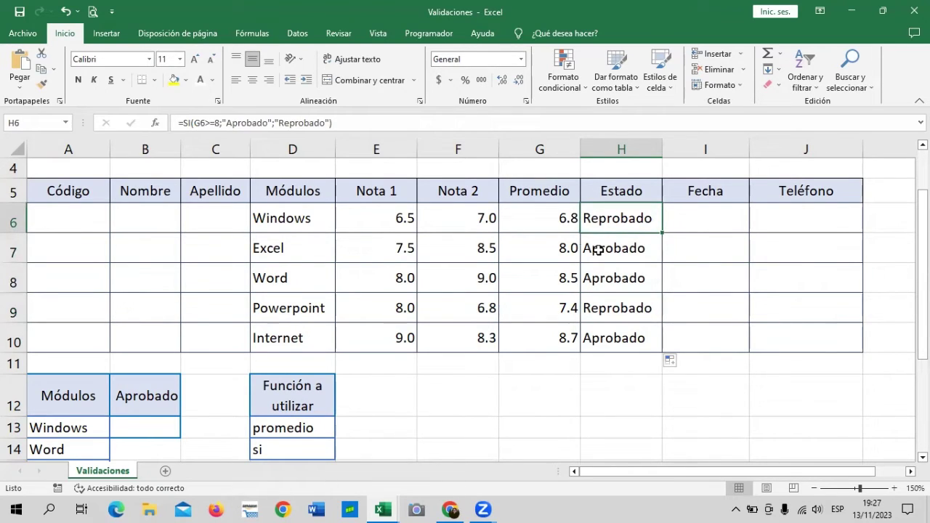
pyautogui.click(597, 250)
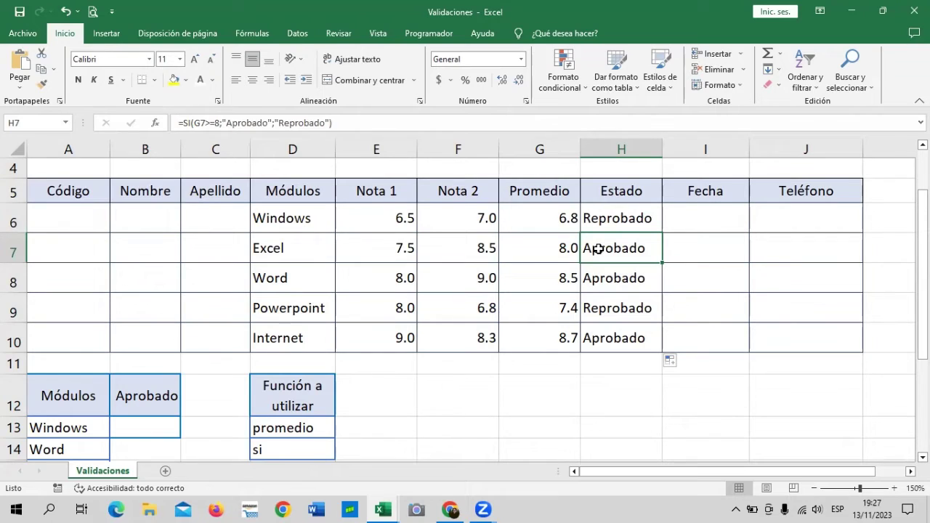
pyautogui.click(626, 338)
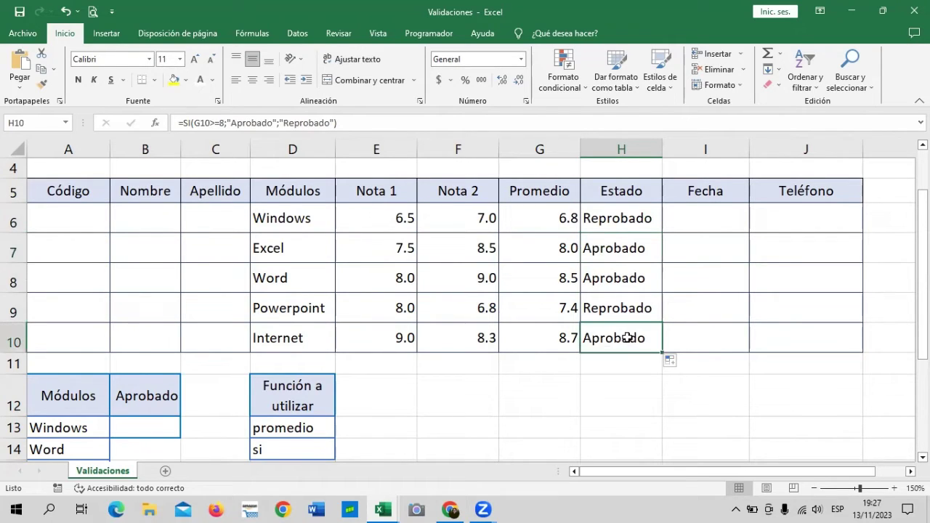
pyautogui.click(623, 212)
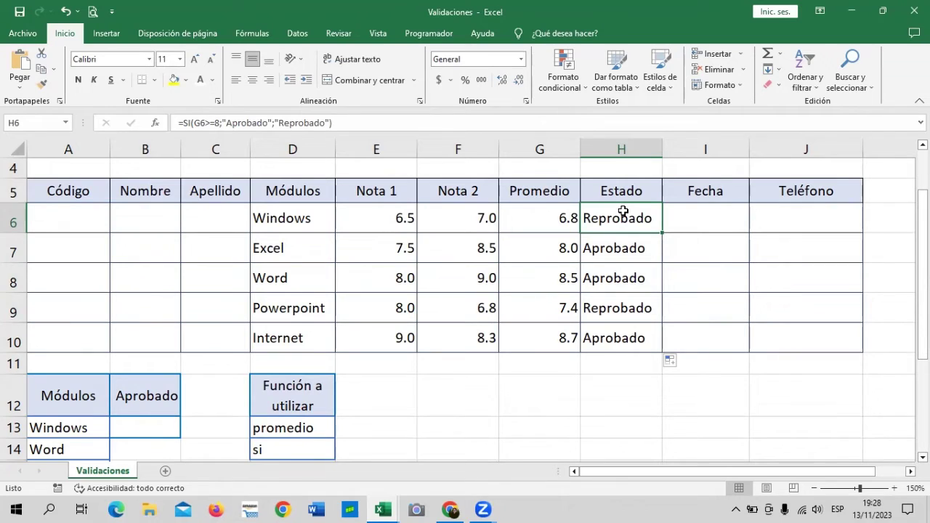
pyautogui.click(554, 218)
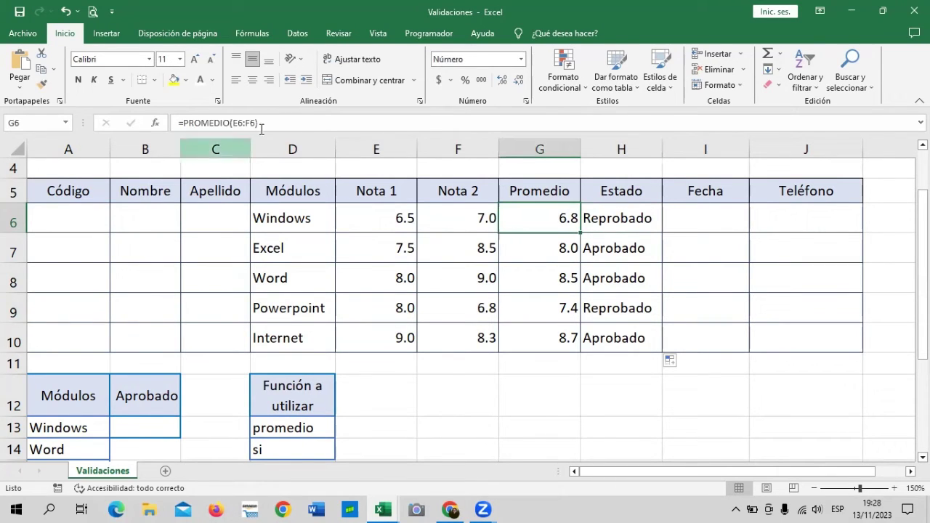
pyautogui.click(275, 218)
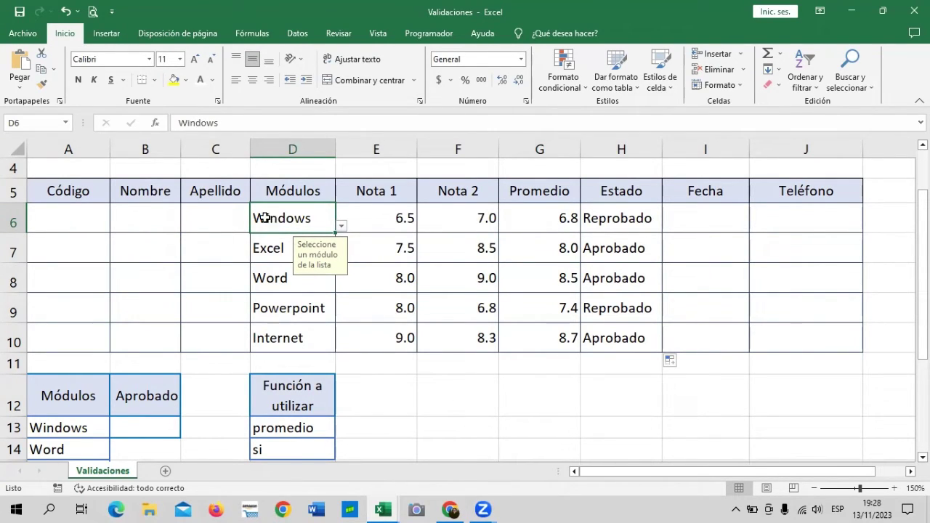
pyautogui.click(222, 213)
pyautogui.click(280, 218)
# Step: Read the validation task list below the table, then select Fecha cells I6:I10
pyautogui.click(776, 216)
pyautogui.click(713, 221)
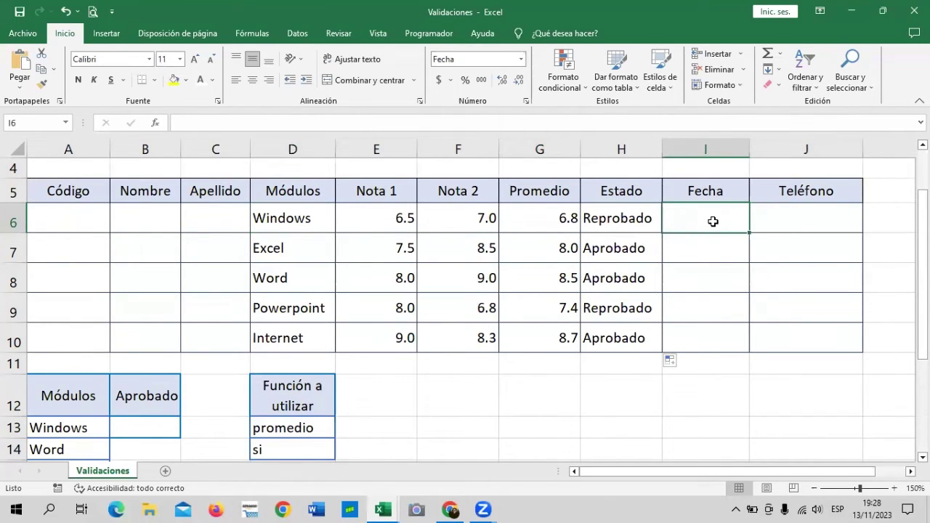
pyautogui.scroll(-3, 489, 356)
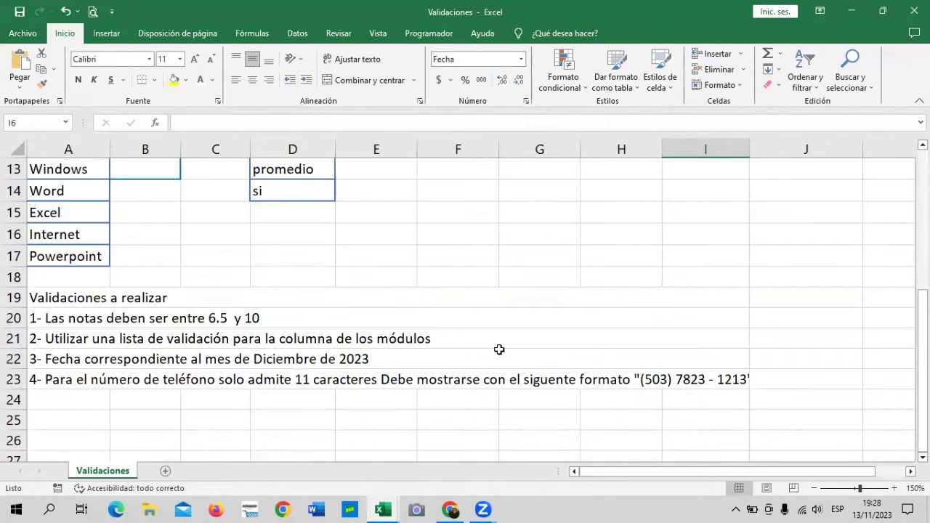
pyautogui.scroll(2, 501, 349)
pyautogui.scroll(-2, 504, 349)
pyautogui.scroll(4, 528, 363)
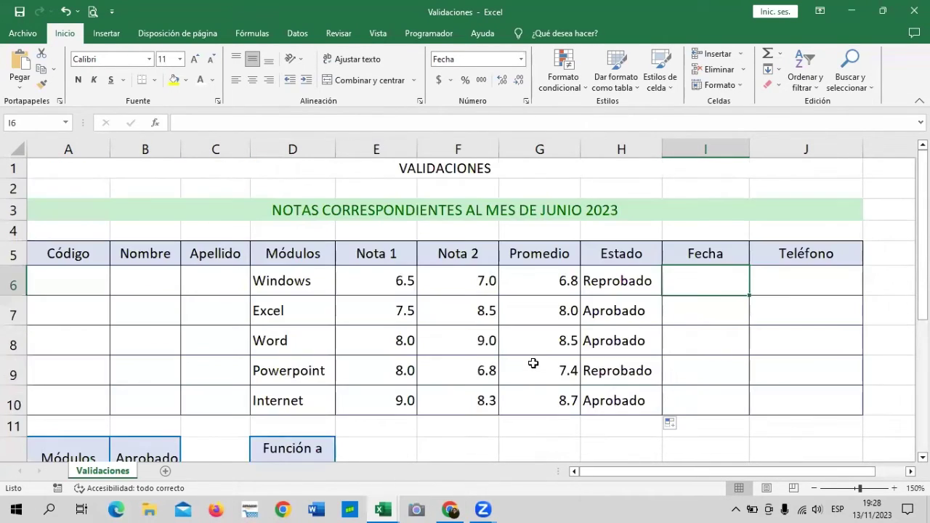
pyautogui.click(781, 286)
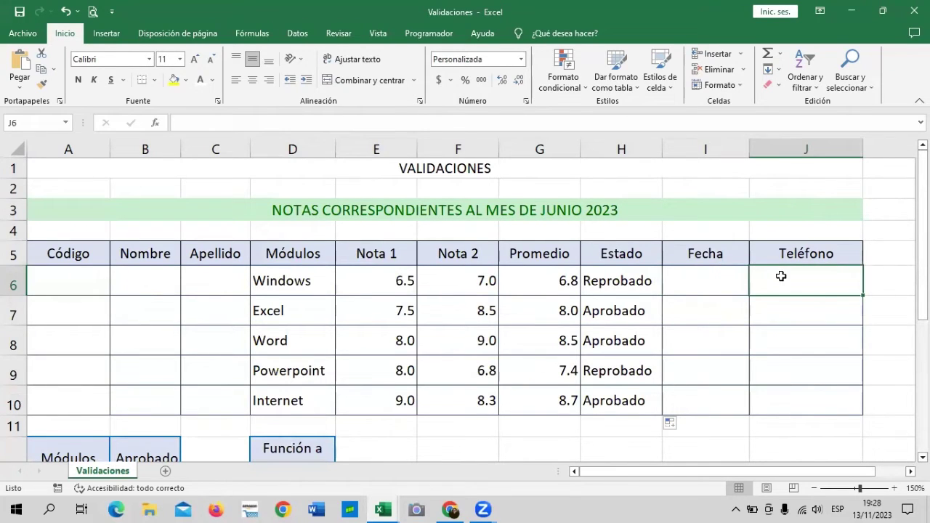
pyautogui.moveTo(693, 276); pyautogui.dragTo(698, 400)
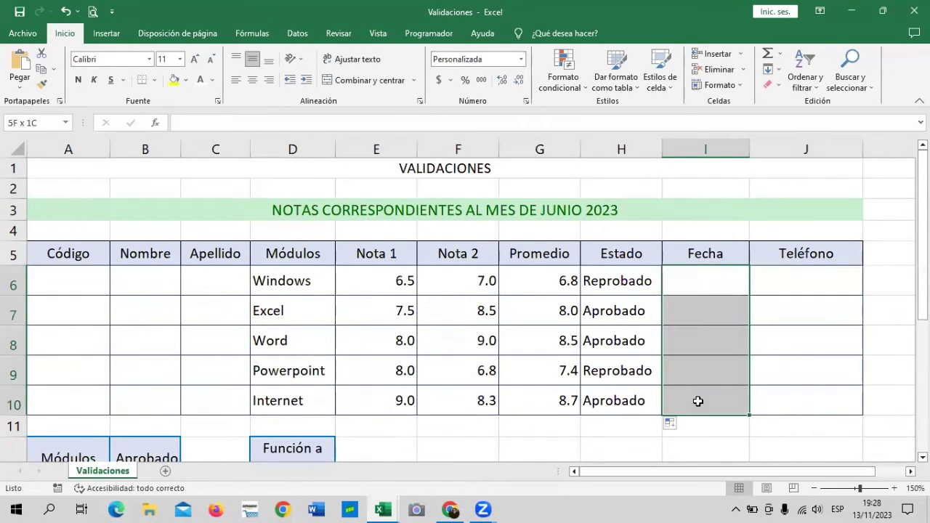
pyautogui.click(807, 285)
pyautogui.moveTo(710, 276); pyautogui.dragTo(706, 399)
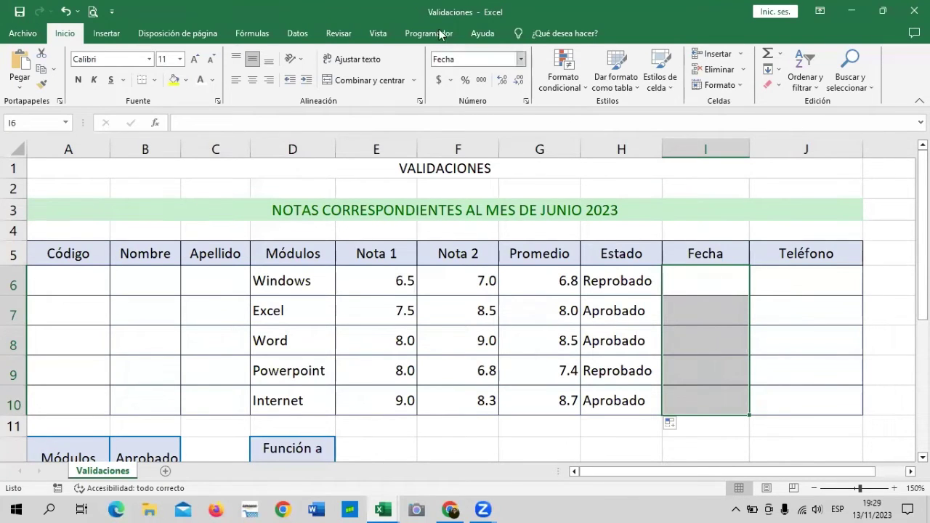
# Step: Set Data Validation on I6:I10 to allow dates between 3/11/23 and 22/12/23
pyautogui.click(293, 33)
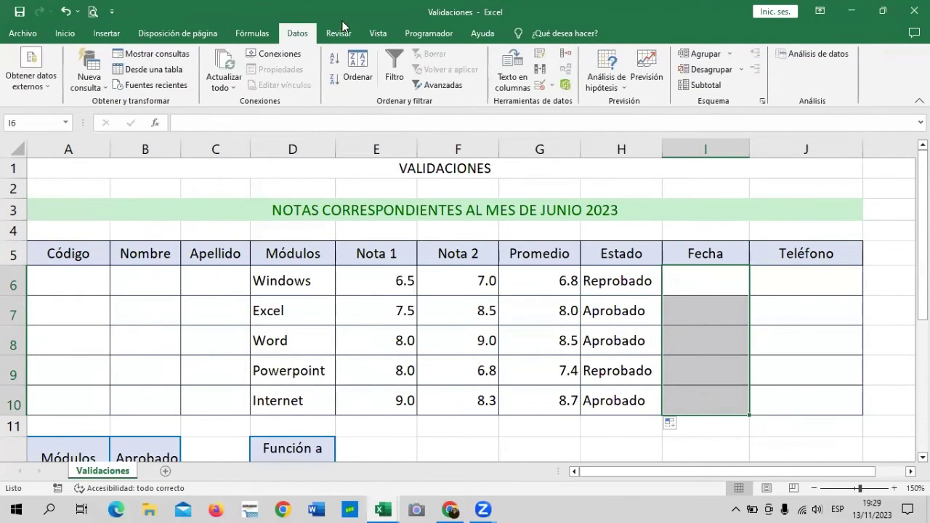
pyautogui.click(542, 87)
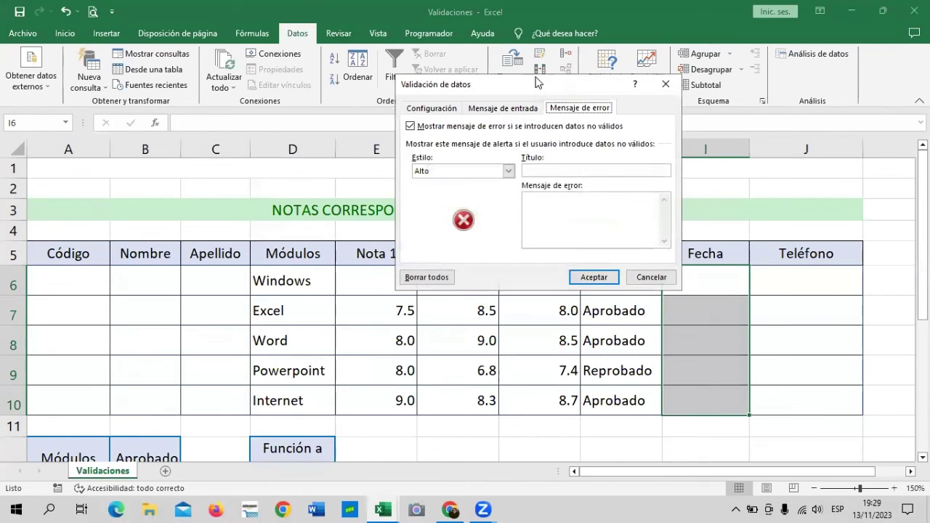
pyautogui.moveTo(542, 86); pyautogui.dragTo(423, 82)
pyautogui.click(324, 100)
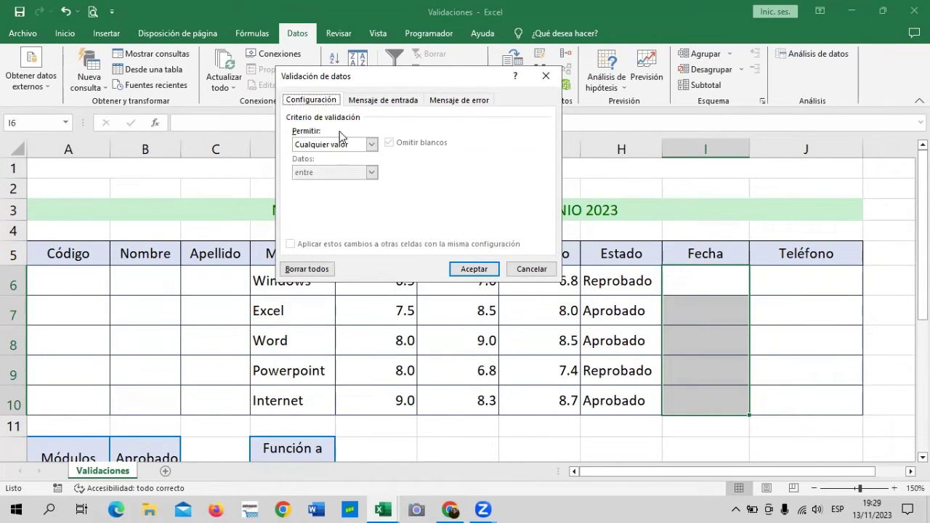
pyautogui.click(372, 146)
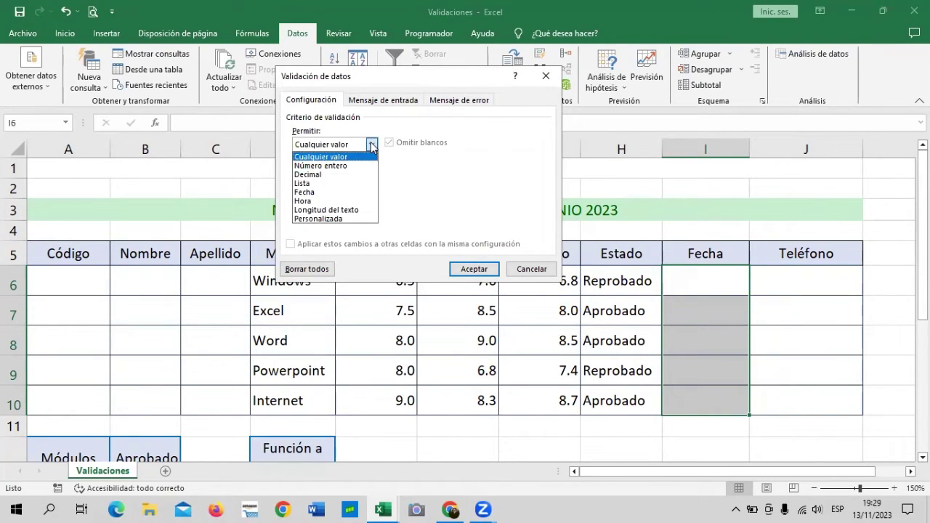
pyautogui.click(322, 189)
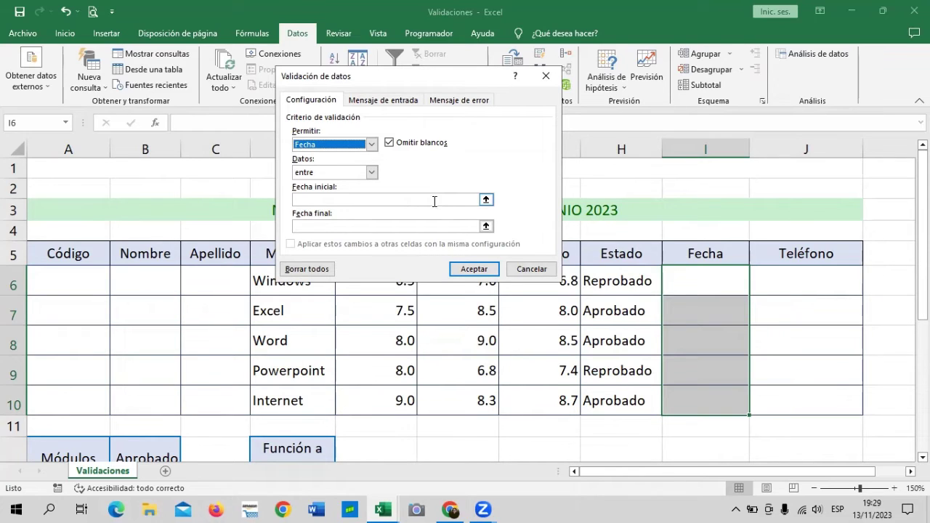
pyautogui.click(435, 200)
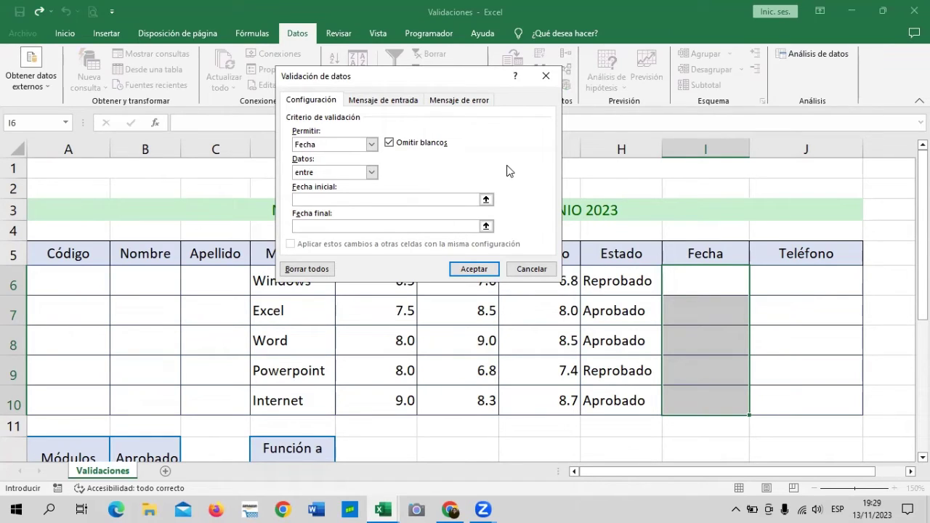
pyautogui.write('3/')
pyautogui.write('11/')
pyautogui.write('23')
pyautogui.click(438, 226)
pyautogui.write('2')
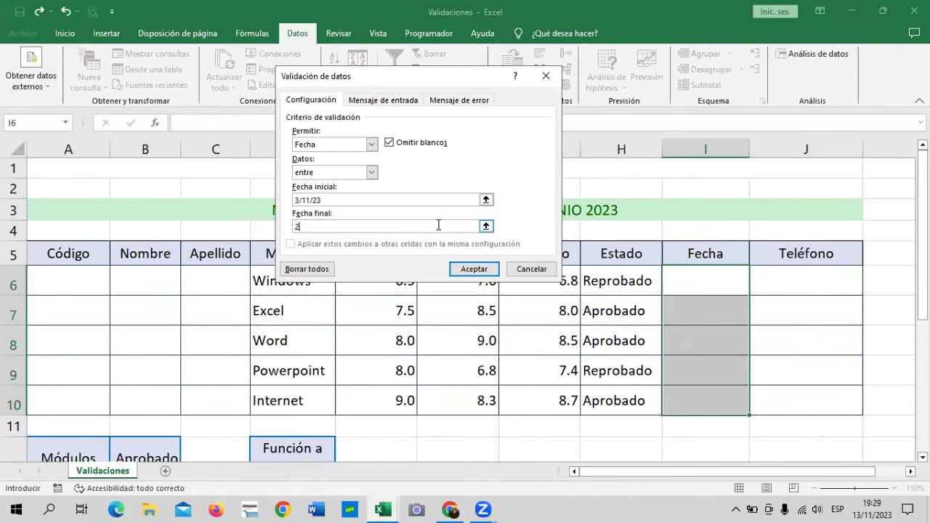
pyautogui.write('2/12')
pyautogui.write('/23')
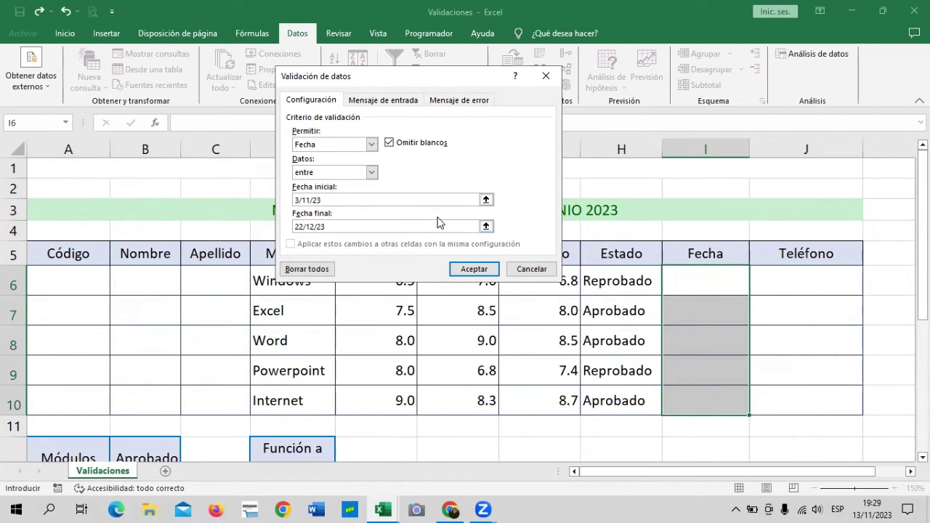
pyautogui.click(479, 269)
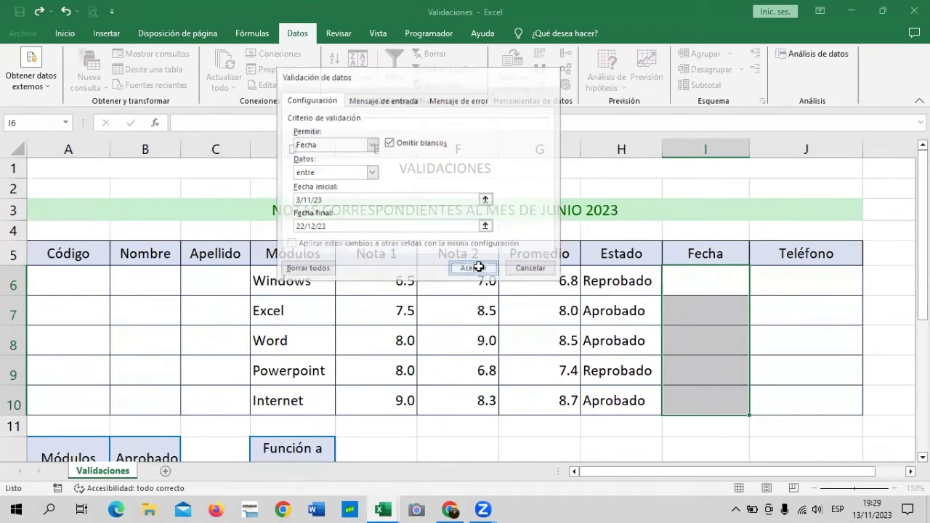
pyautogui.click(802, 288)
pyautogui.click(706, 273)
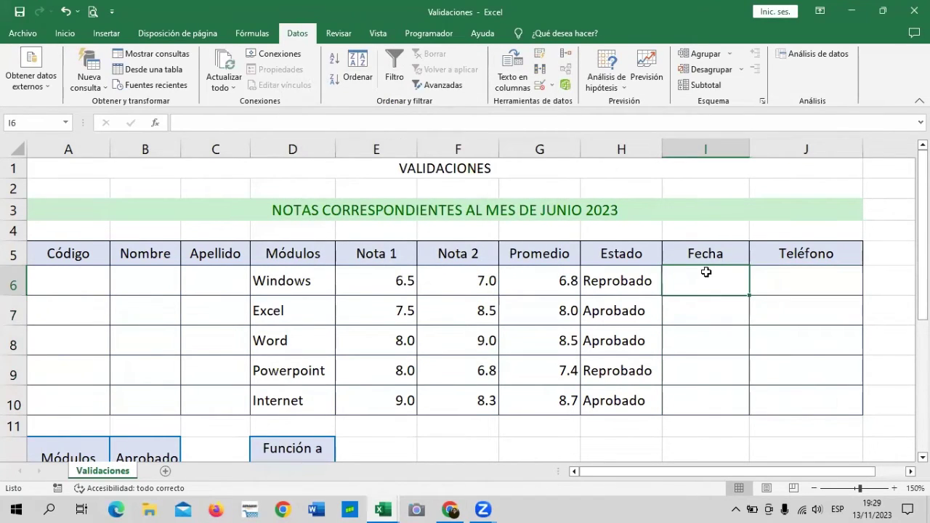
pyautogui.click(762, 272)
pyautogui.click(723, 282)
pyautogui.click(766, 289)
pyautogui.click(710, 280)
pyautogui.write('26/')
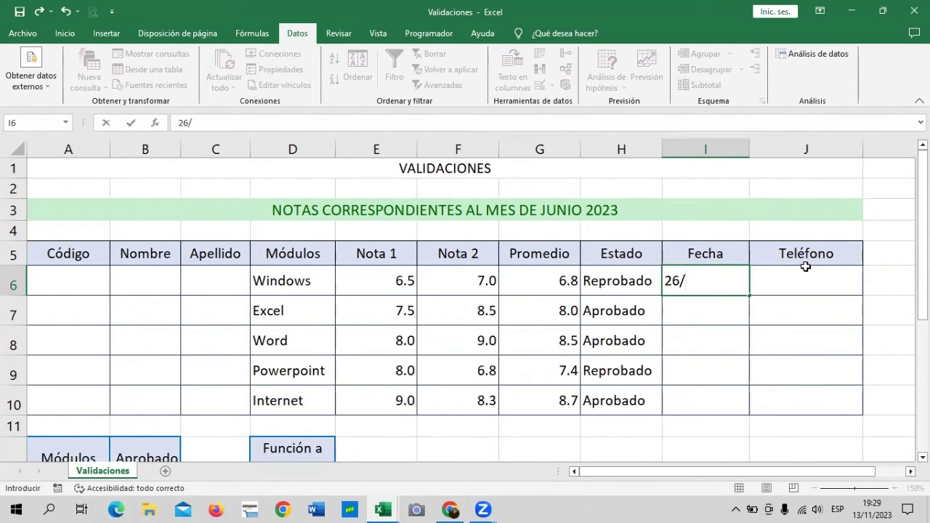
pyautogui.write('12/')
pyautogui.write('23')
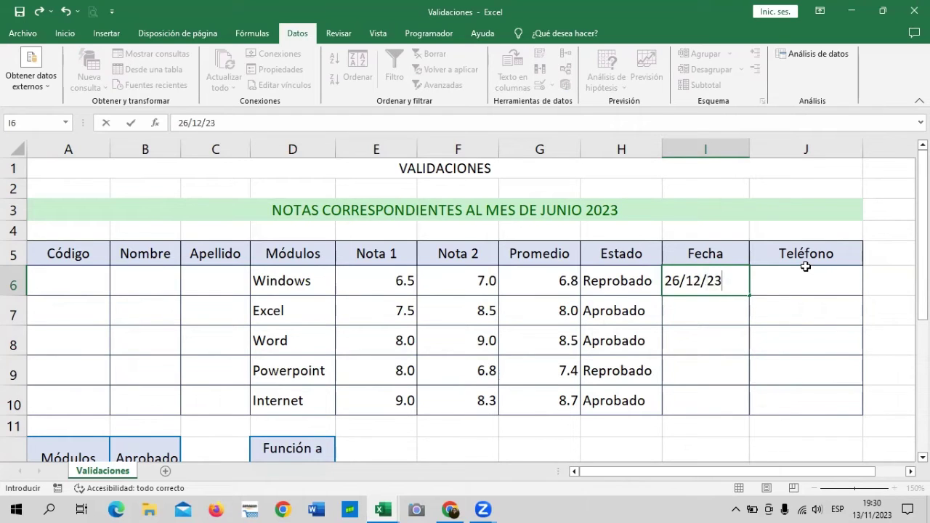
pyautogui.press('Return')
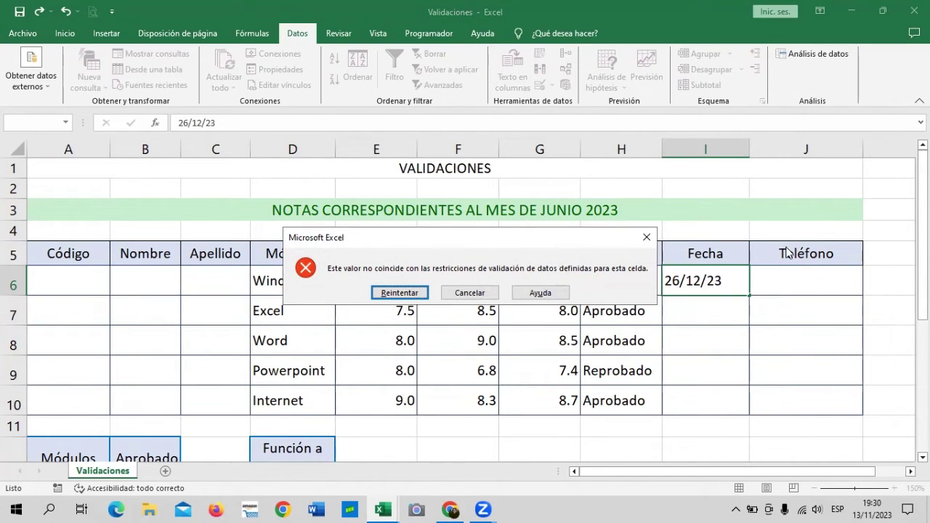
pyautogui.click(473, 293)
pyautogui.moveTo(784, 275)
pyautogui.mouseDown()
pyautogui.moveTo(704, 284)
pyautogui.moveTo(698, 403)
pyautogui.mouseUp()
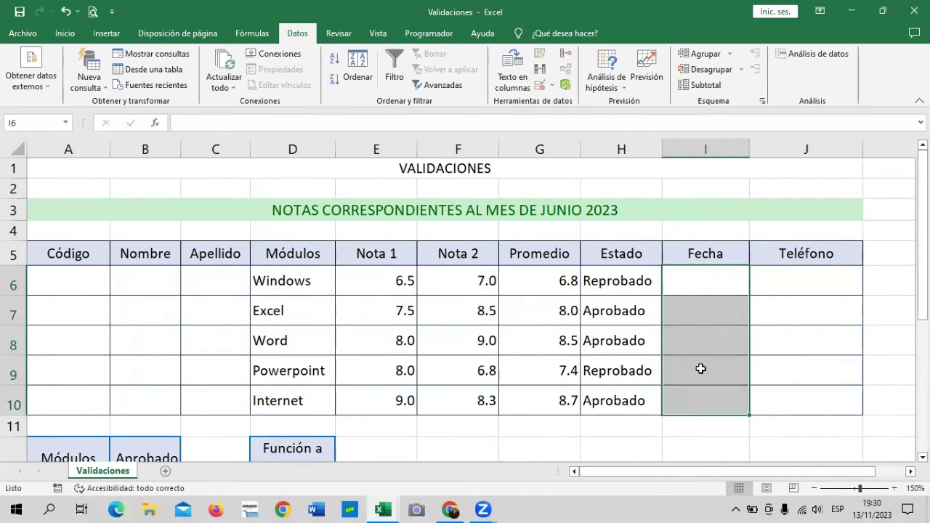
# Step: Change the Fecha validation's error alert style to Advertencia
pyautogui.click(545, 87)
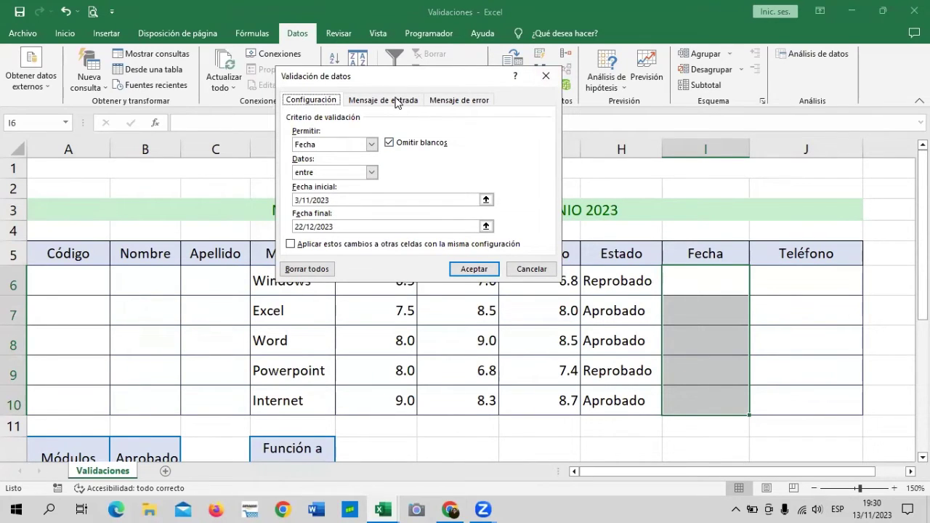
pyautogui.click(474, 101)
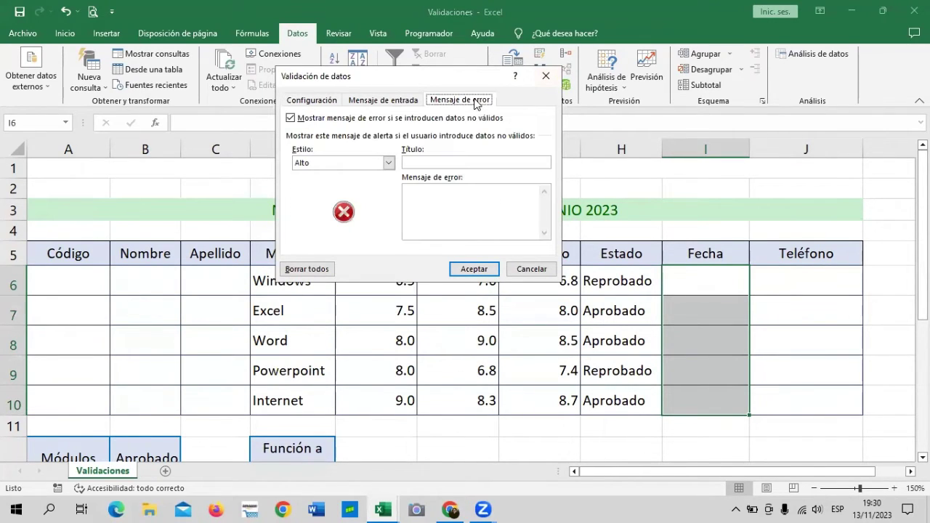
pyautogui.click(389, 162)
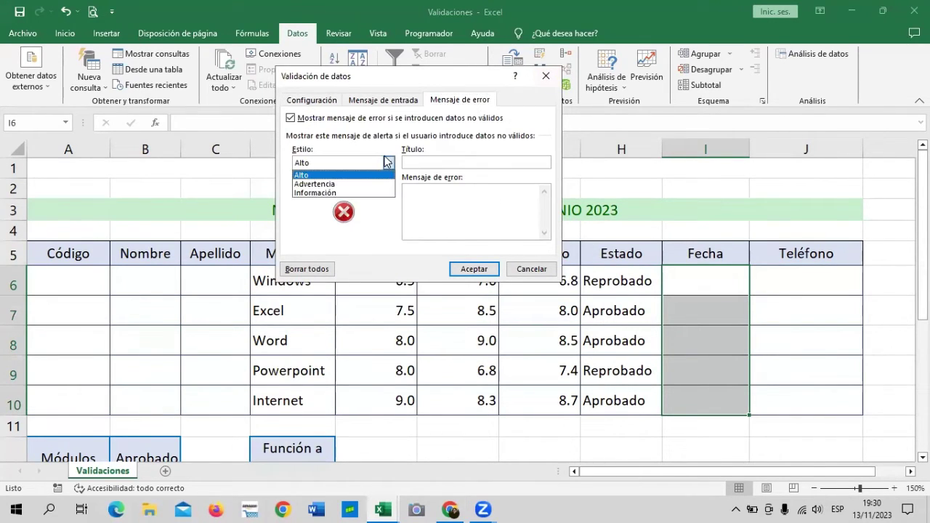
pyautogui.click(303, 185)
pyautogui.click(493, 274)
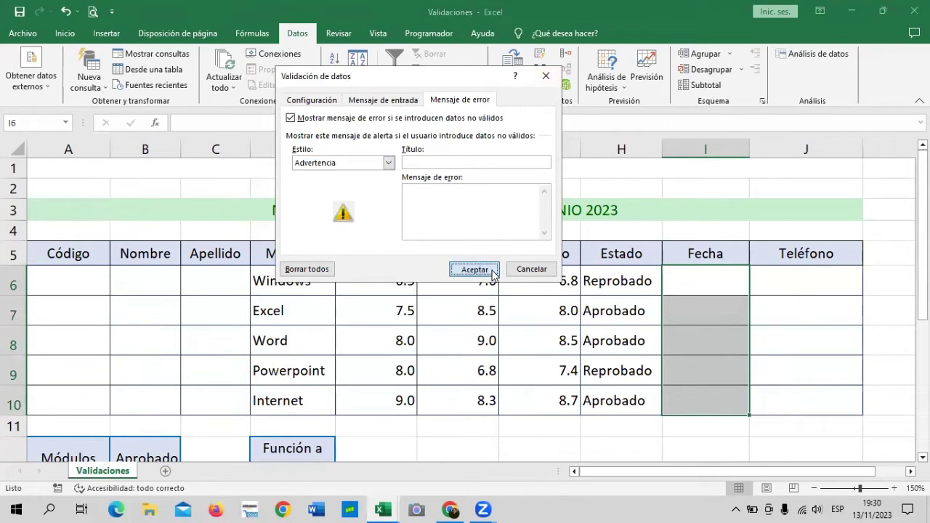
pyautogui.click(814, 306)
# Step: Enter the date 15/11/23 in cell I6
pyautogui.click(717, 280)
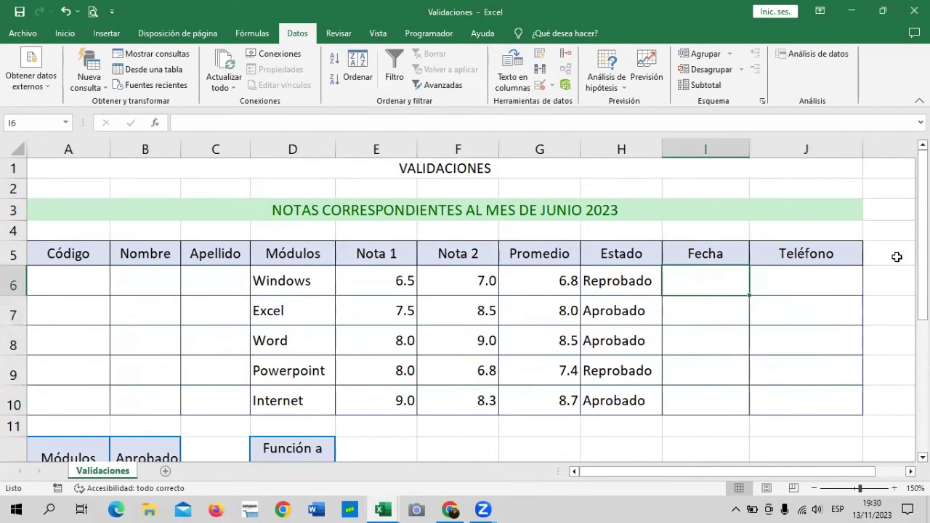
pyautogui.write('15')
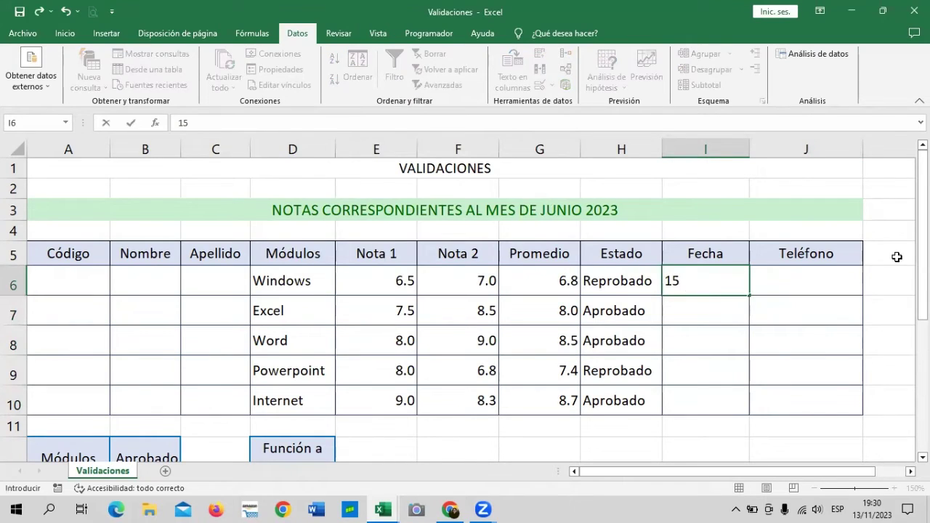
pyautogui.write('/11')
pyautogui.write('/23')
pyautogui.press('Return')
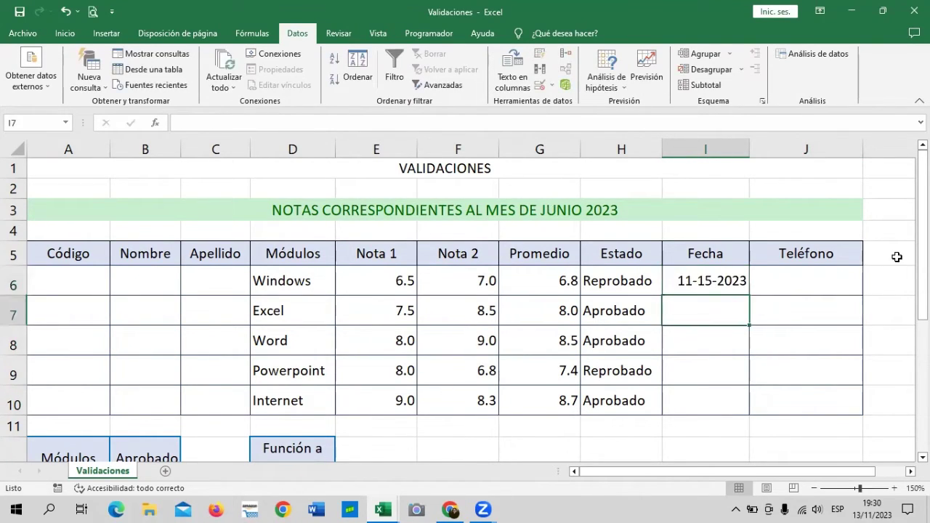
pyautogui.click(702, 285)
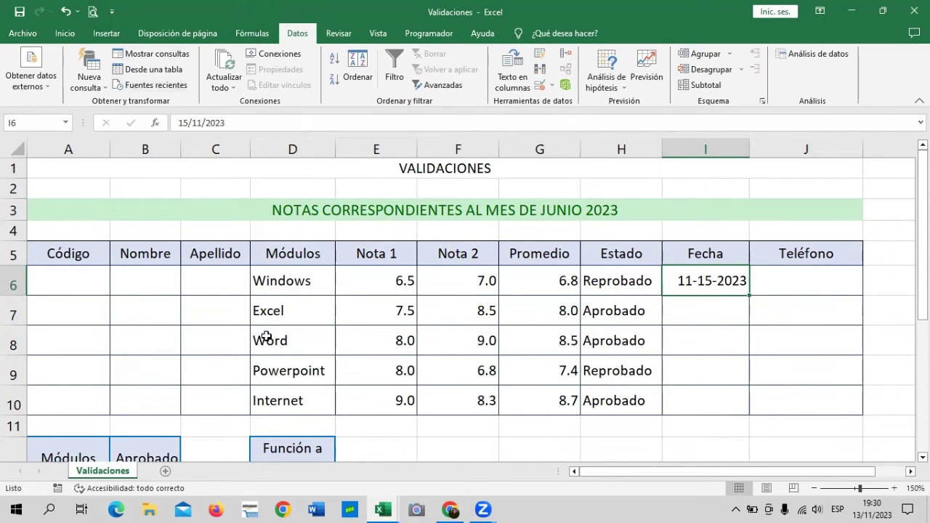
pyautogui.click(65, 34)
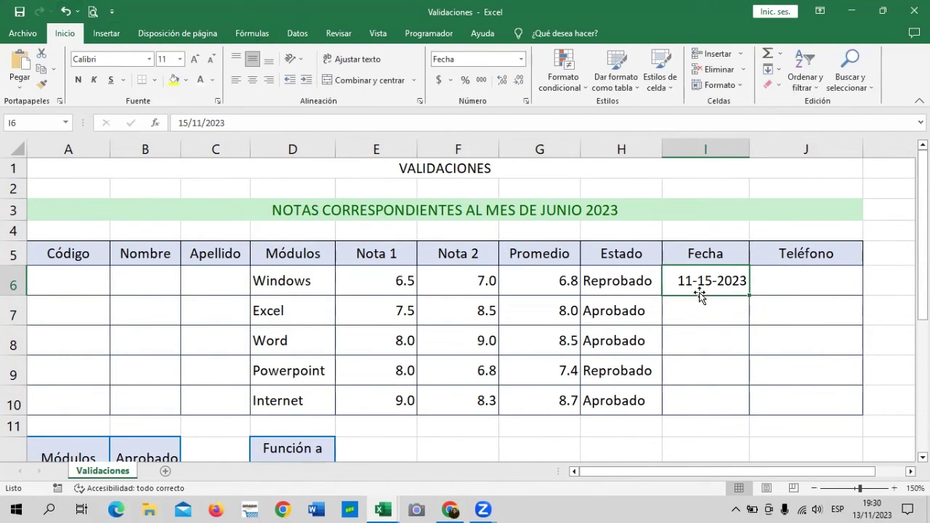
# Step: Give I6:I10 the 14/3/2012 date format so I6 reads 15/11/2023
pyautogui.moveTo(693, 276); pyautogui.dragTo(696, 408)
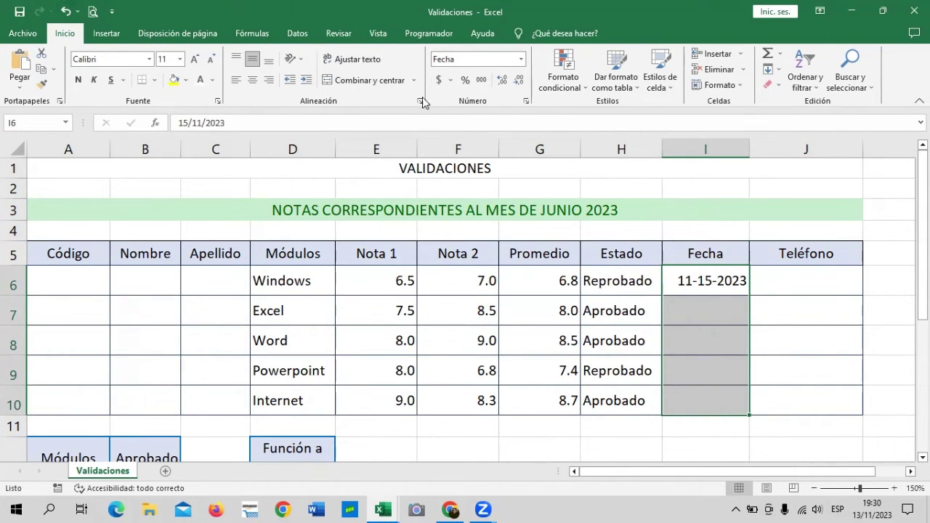
pyautogui.click(526, 102)
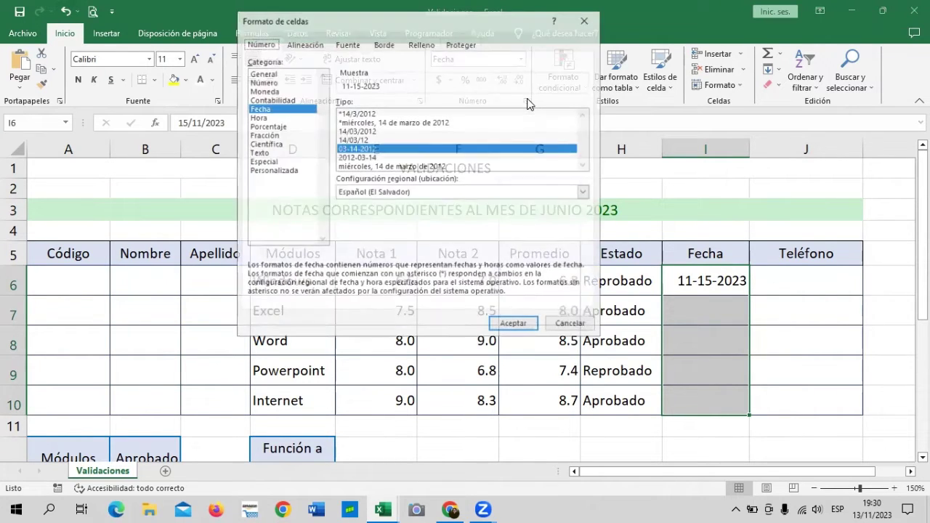
pyautogui.click(358, 114)
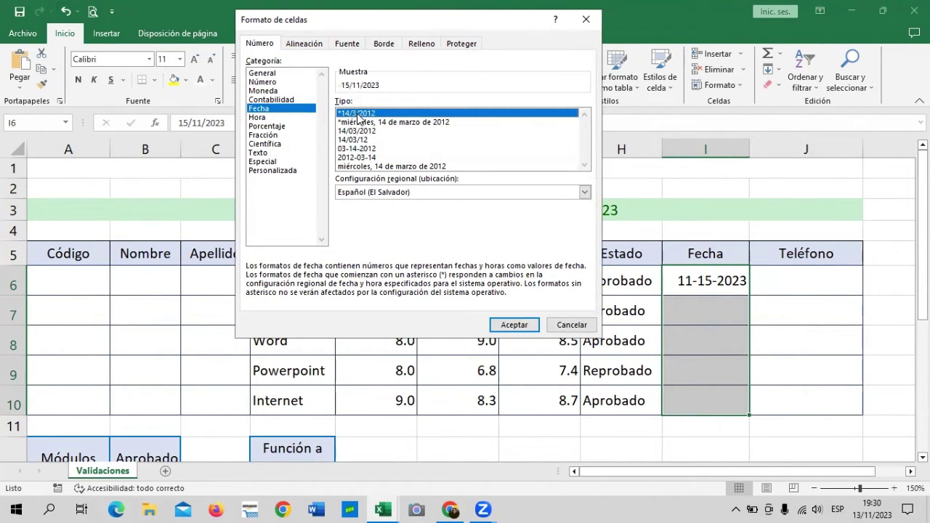
pyautogui.click(526, 325)
pyautogui.click(785, 327)
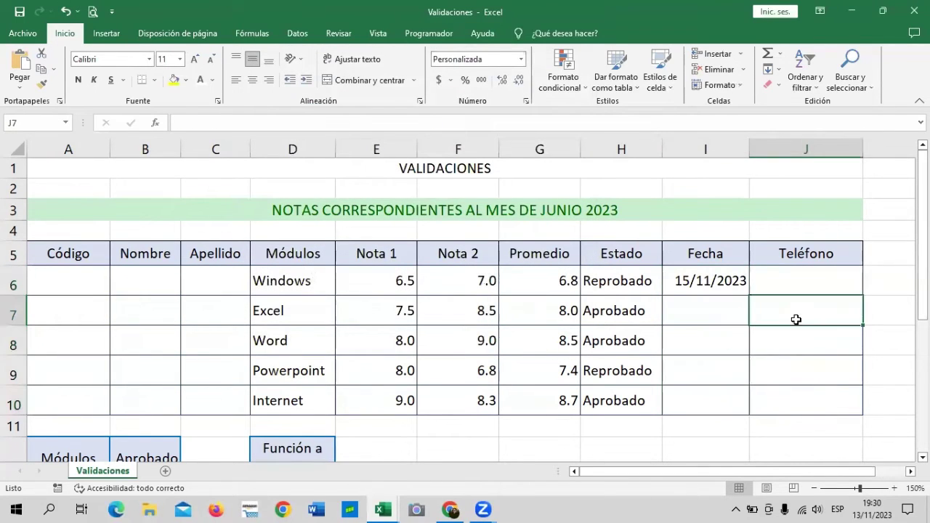
pyautogui.click(714, 309)
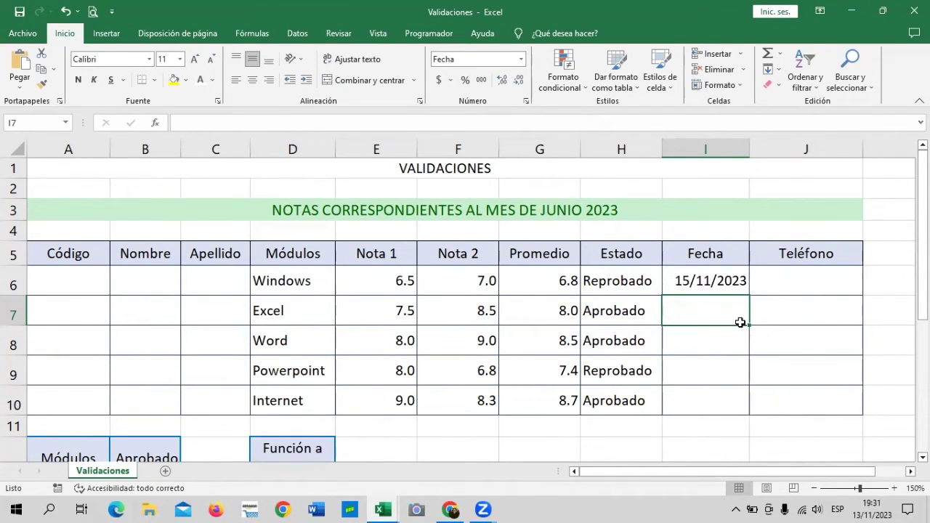
# Step: Enter 26/12/23, 20/12/2023, 10/11/2023 and 10/12/2023 in I7:I10, accepting the 26/12 validation warning
pyautogui.write('26')
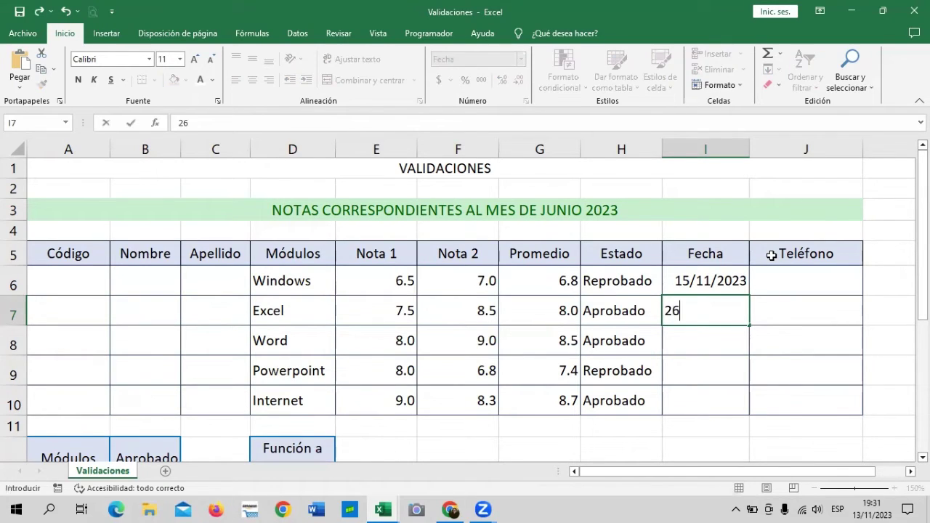
pyautogui.write('/12/')
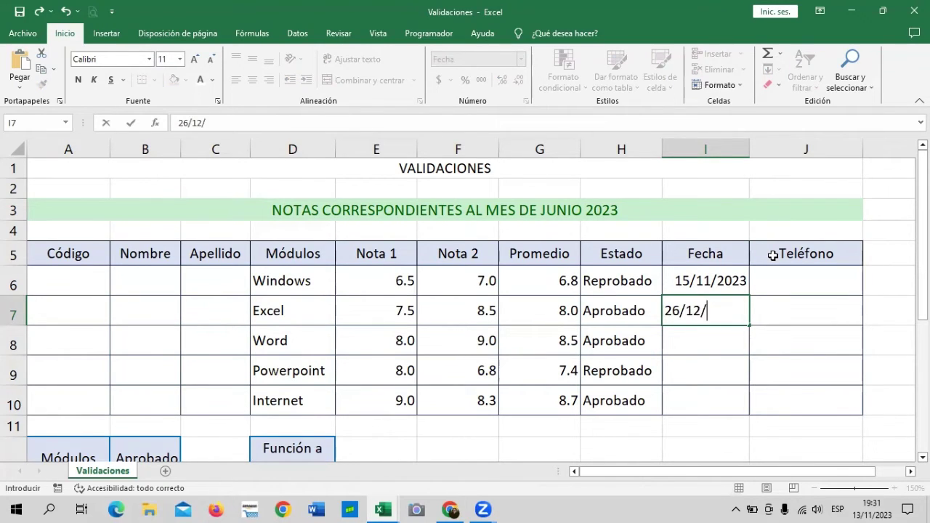
pyautogui.write('23')
pyautogui.press('Return')
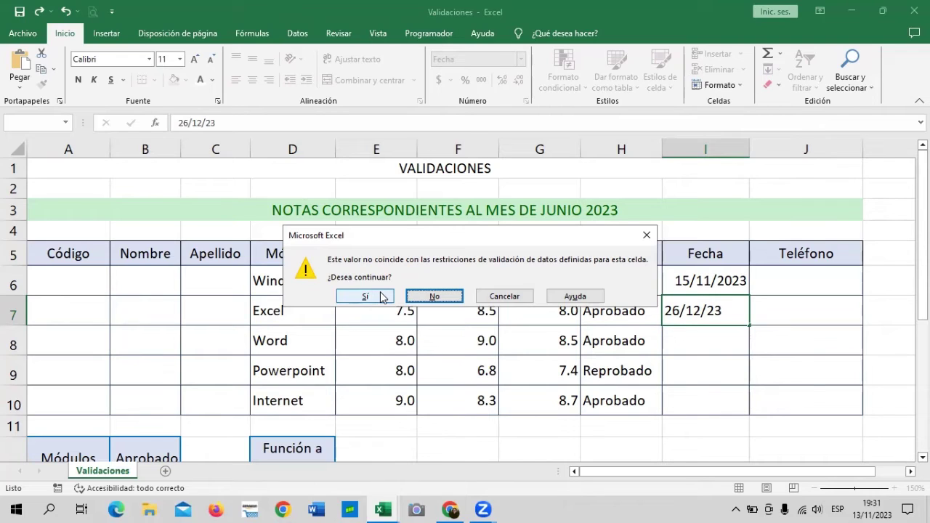
pyautogui.click(382, 297)
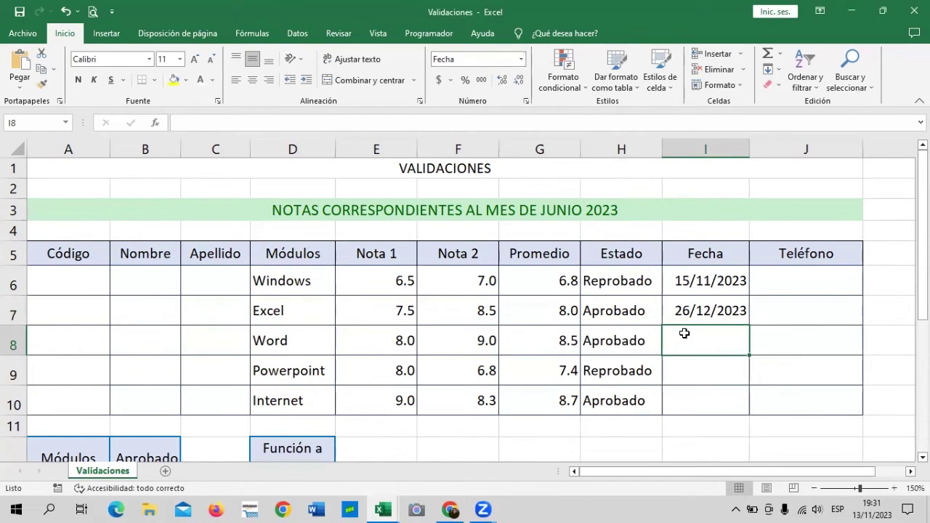
pyautogui.write('20/')
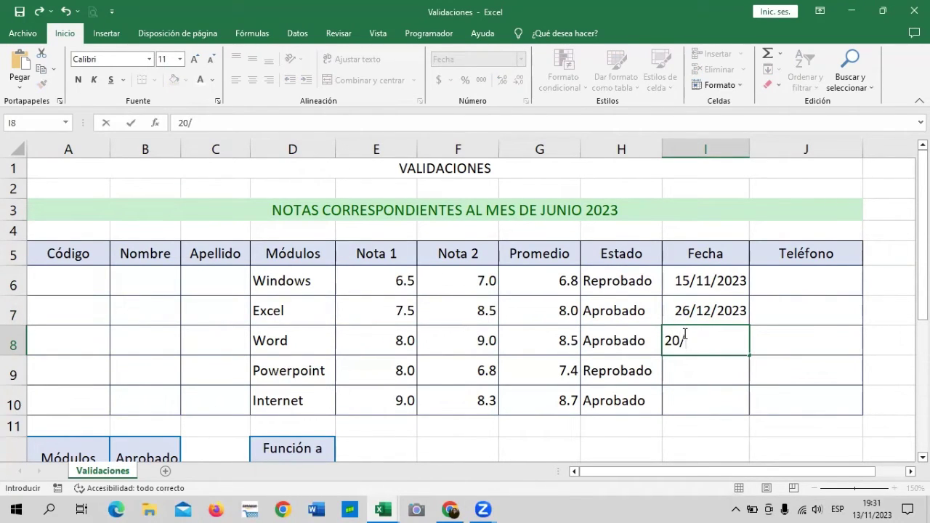
pyautogui.write('12/2023')
pyautogui.press('Return')
pyautogui.write('1')
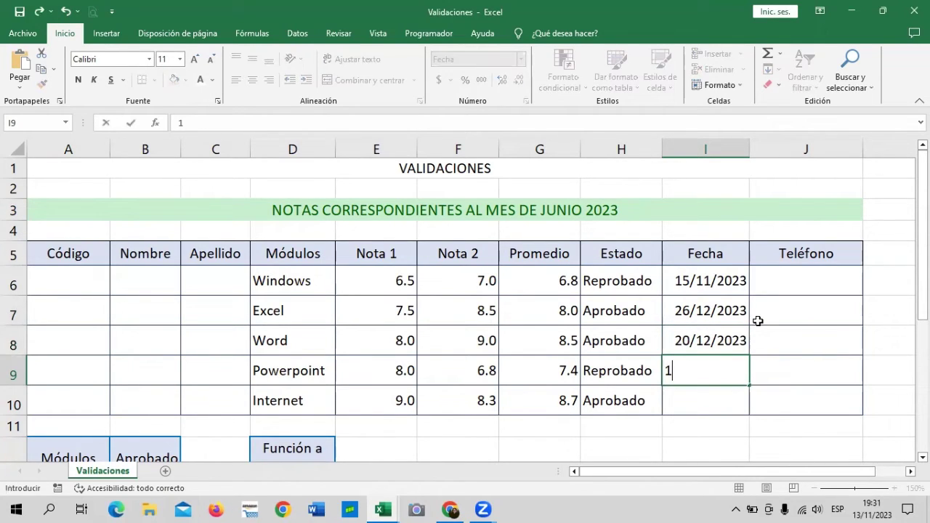
pyautogui.write('0/')
pyautogui.write('11')
pyautogui.write('/')
pyautogui.write('2023')
pyautogui.press('Return')
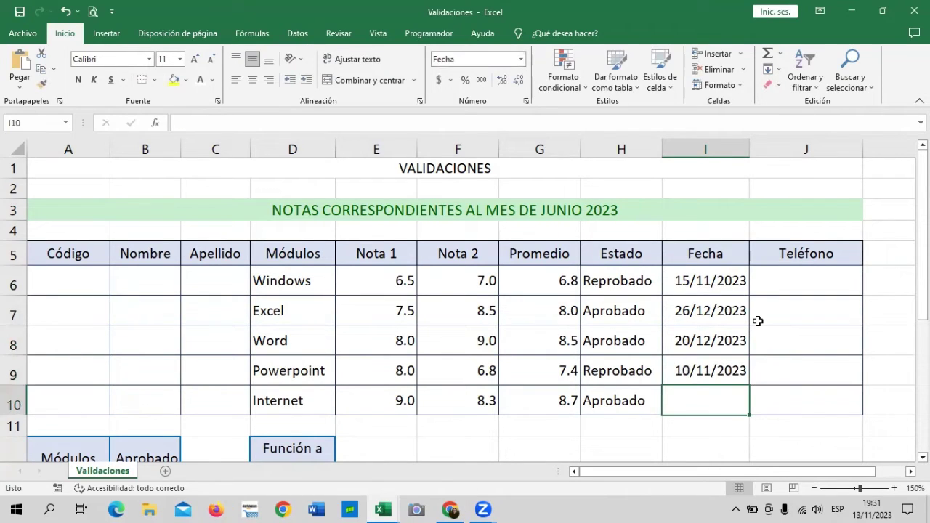
pyautogui.write('10/')
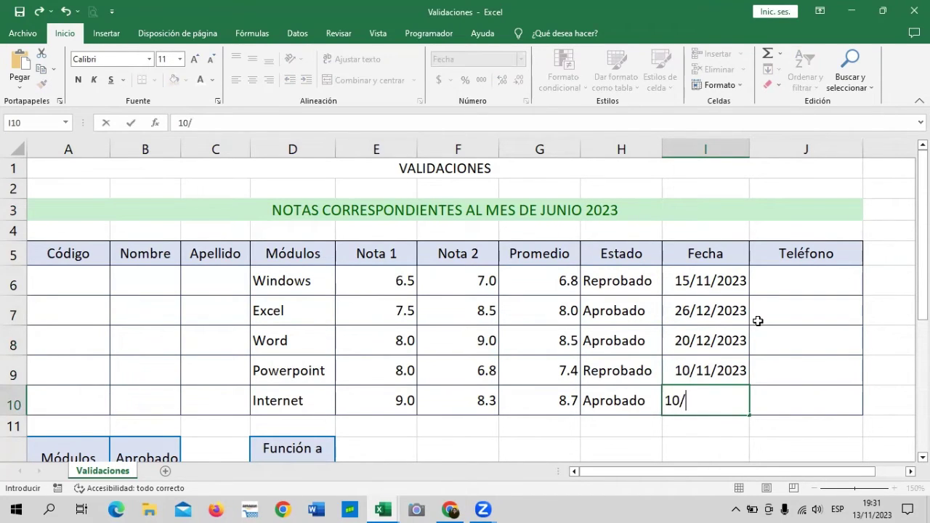
pyautogui.write('12')
pyautogui.write('/')
pyautogui.write('2023')
pyautogui.press('Return')
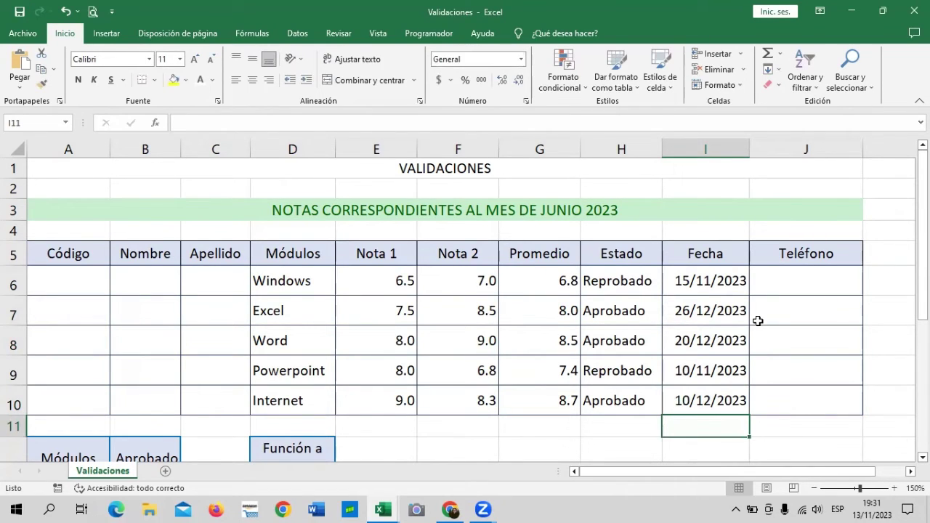
pyautogui.click(776, 427)
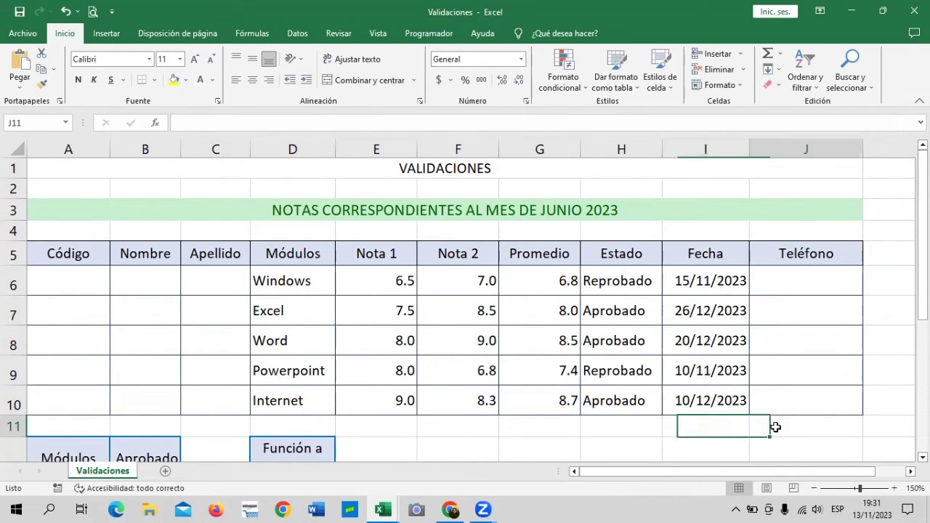
pyautogui.scroll(-1, 634, 408)
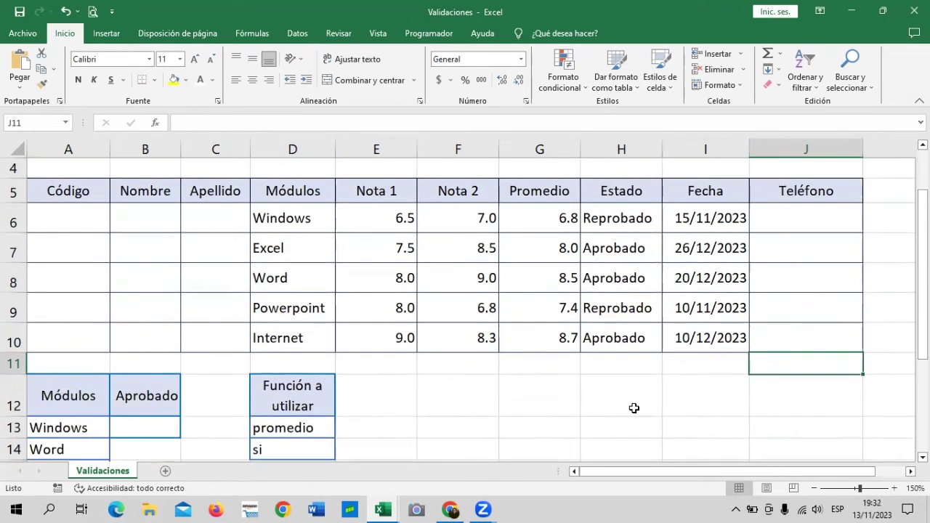
pyautogui.scroll(1, 634, 408)
pyautogui.scroll(-2, 617, 414)
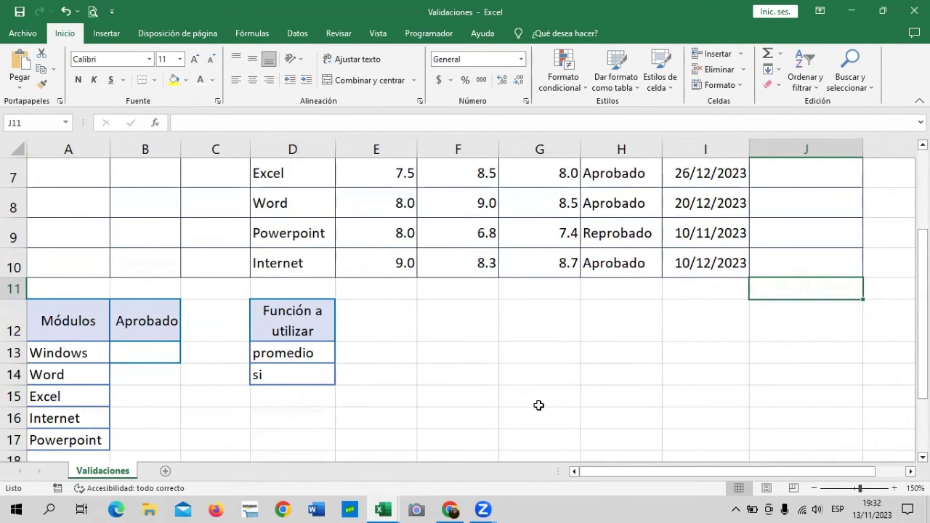
pyautogui.scroll(-2, 539, 406)
pyautogui.scroll(-2, 525, 407)
pyautogui.click(314, 325)
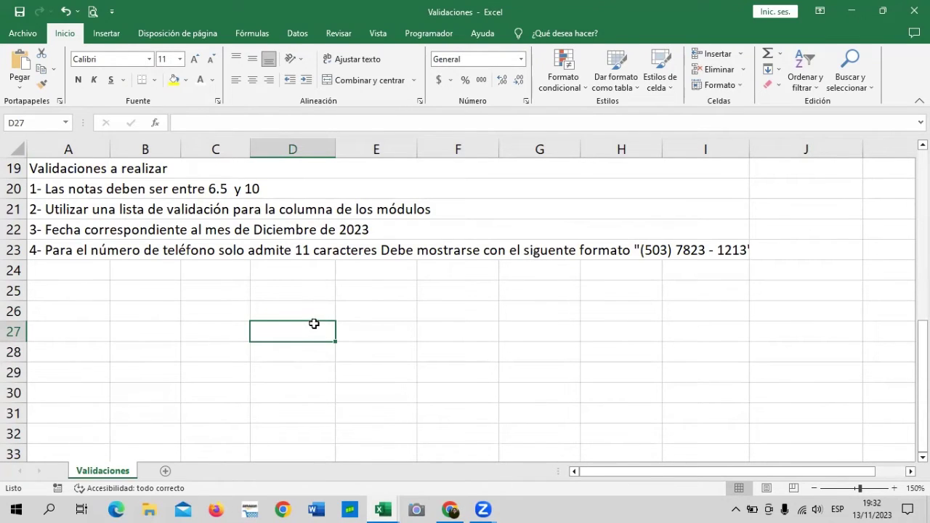
pyautogui.click(692, 249)
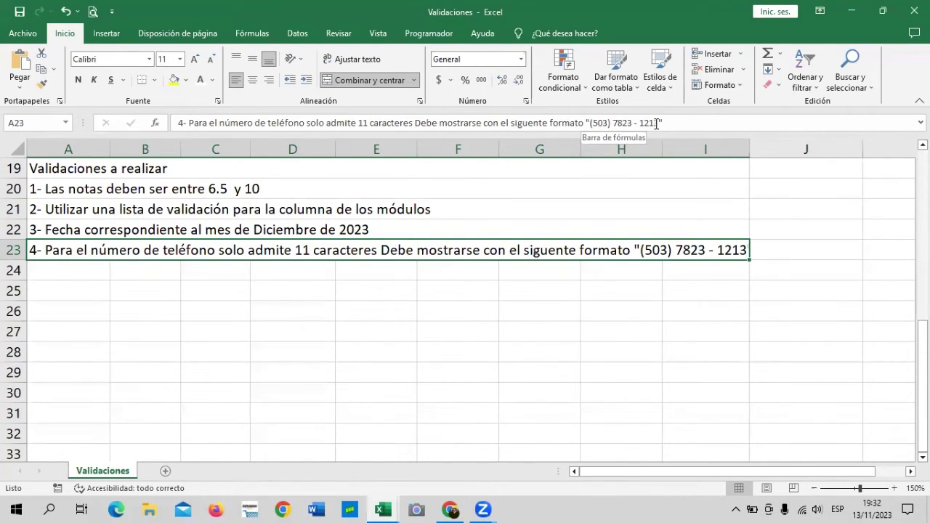
pyautogui.scroll(5, 697, 383)
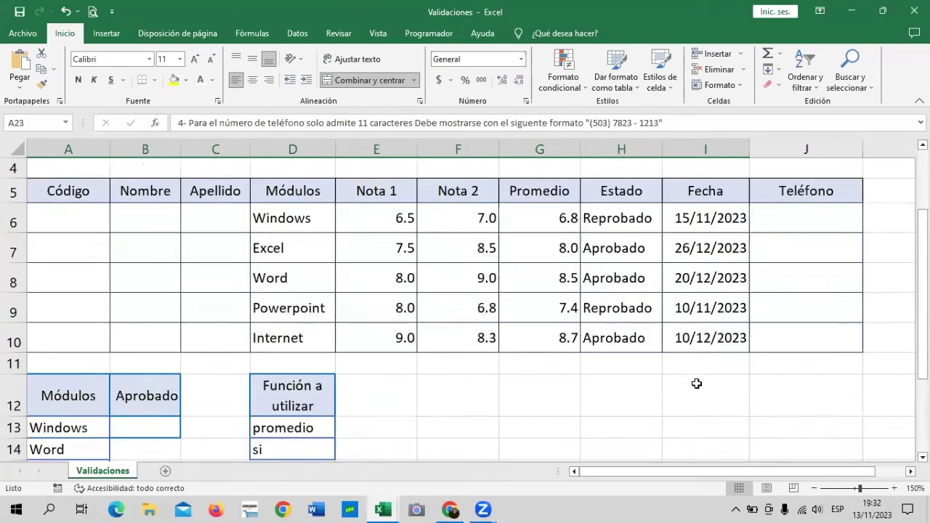
pyautogui.scroll(2, 741, 383)
# Step: Select the Teléfono cells J6:J10 and bring up Validación de datos
pyautogui.click(897, 313)
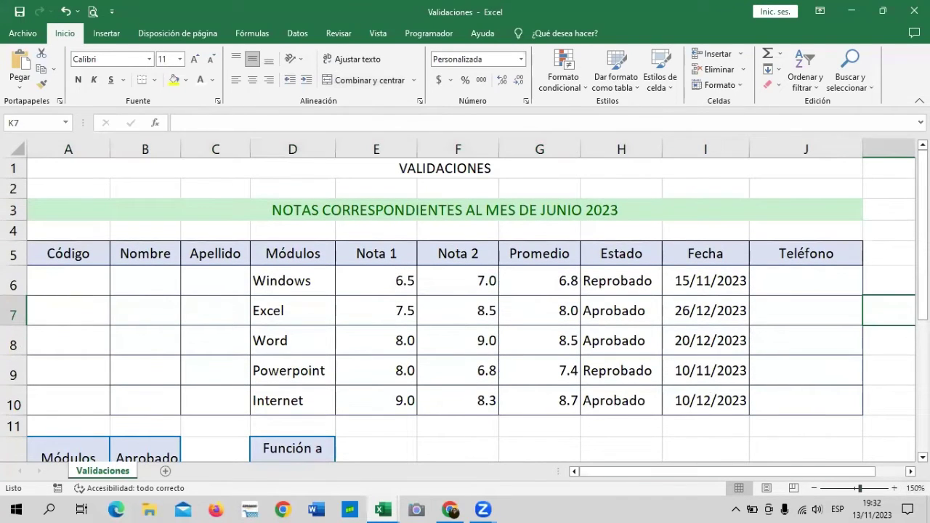
pyautogui.click(911, 471)
pyautogui.moveTo(719, 275); pyautogui.dragTo(724, 395)
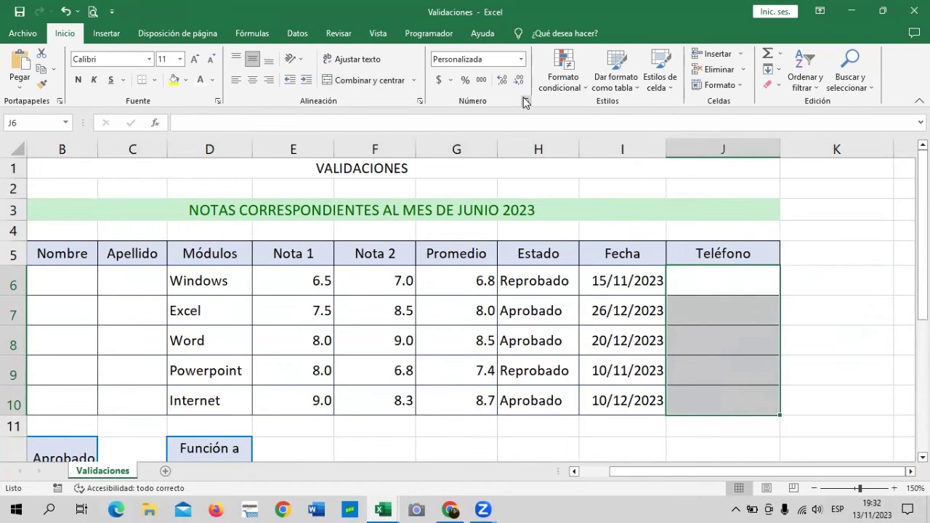
pyautogui.click(297, 34)
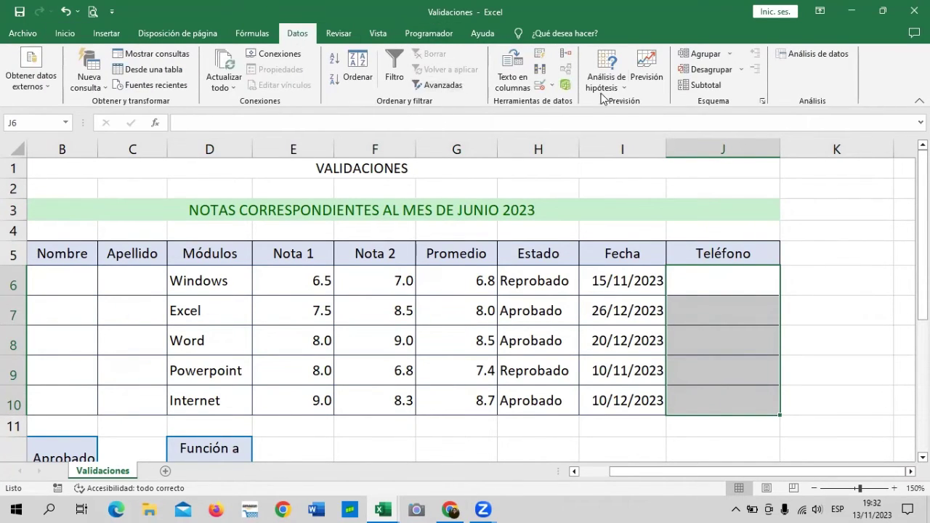
pyautogui.click(539, 86)
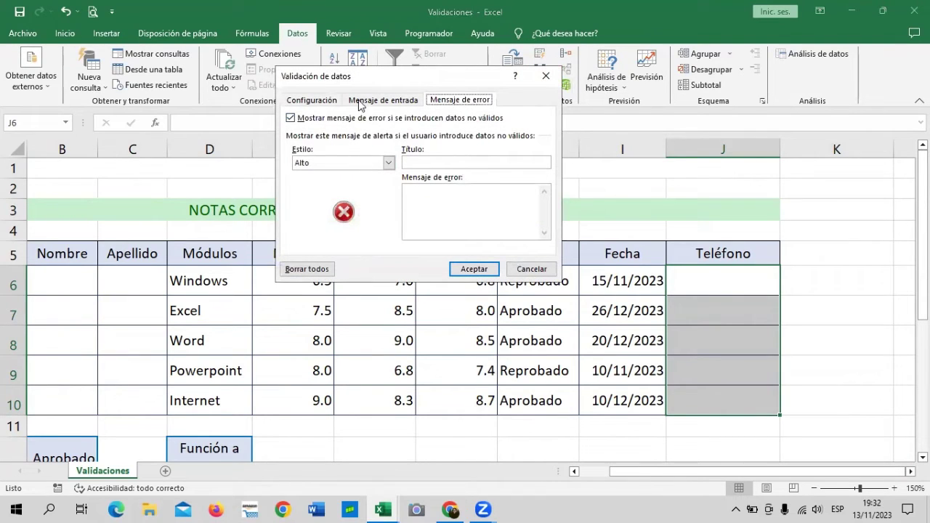
# Step: Allow only text length equal to 11 characters for those cells
pyautogui.click(321, 102)
pyautogui.click(371, 144)
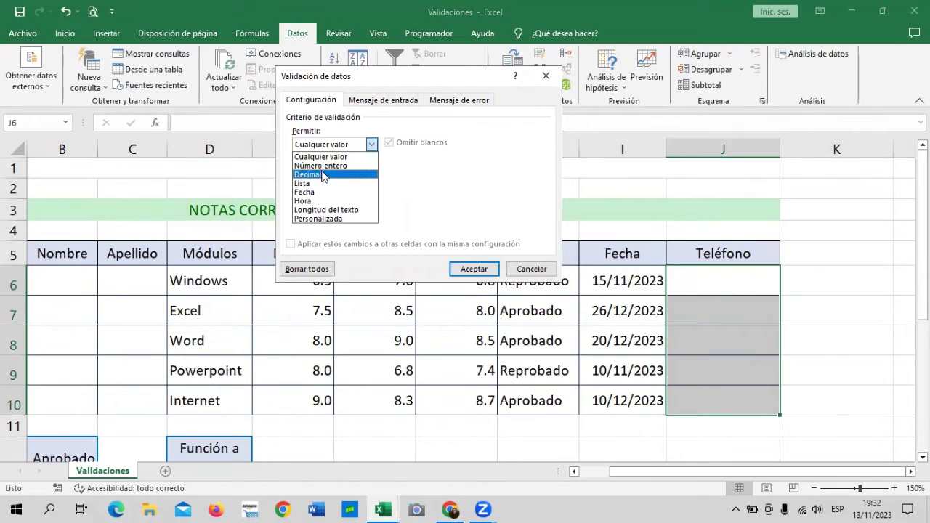
pyautogui.click(341, 210)
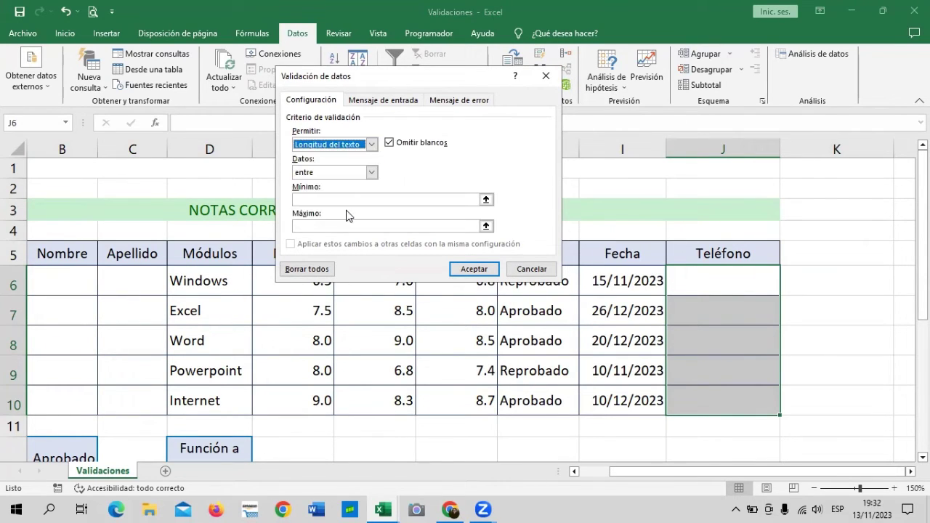
pyautogui.click(372, 172)
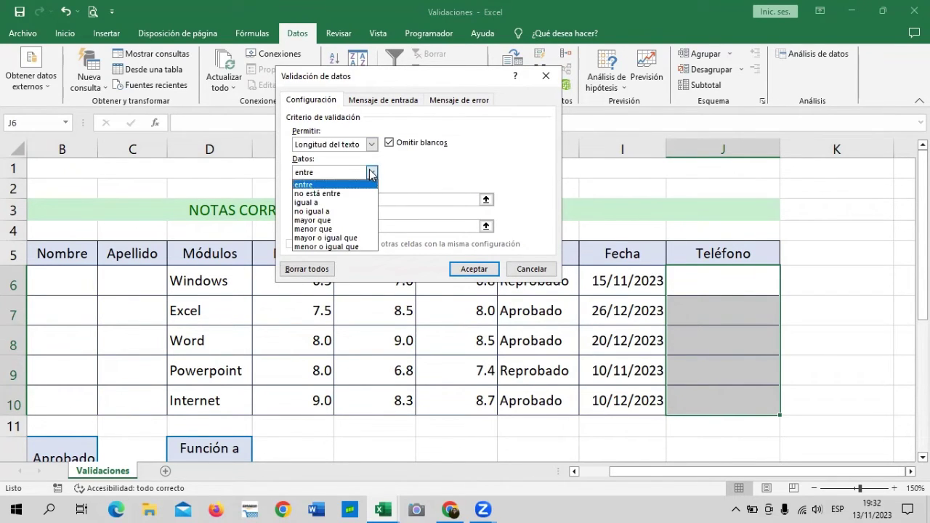
pyautogui.click(336, 208)
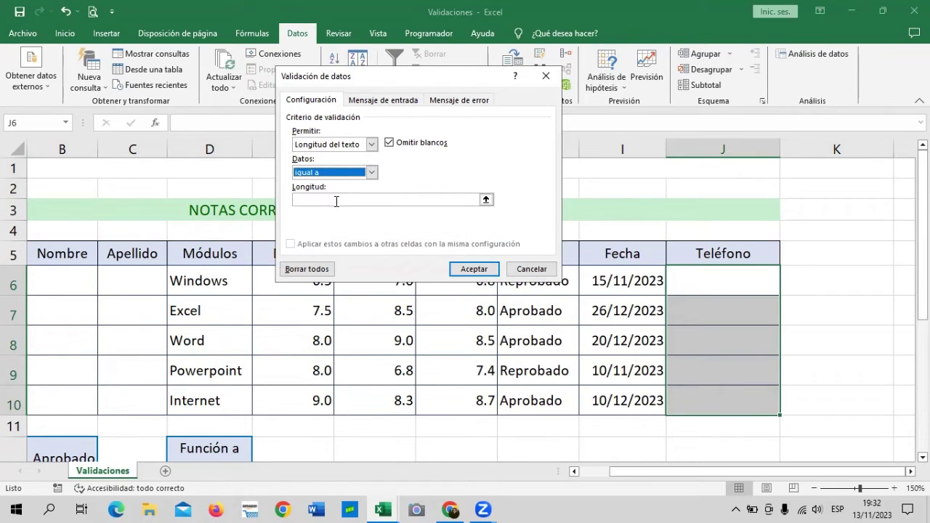
pyautogui.click(341, 199)
pyautogui.write('11')
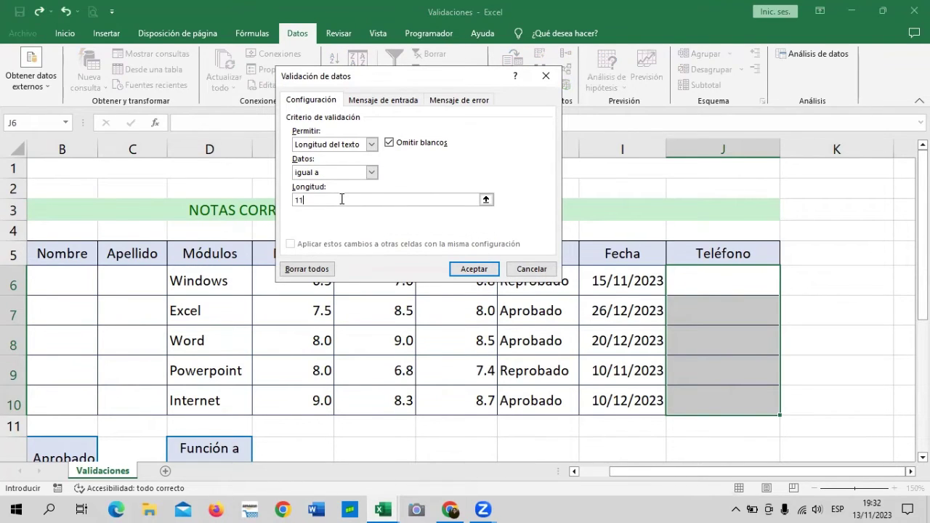
pyautogui.click(465, 267)
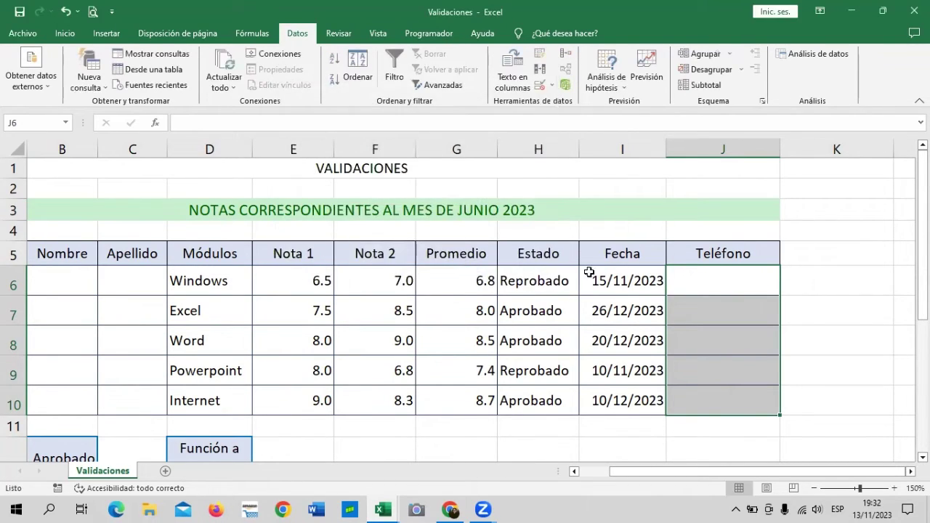
pyautogui.click(838, 284)
pyautogui.click(725, 278)
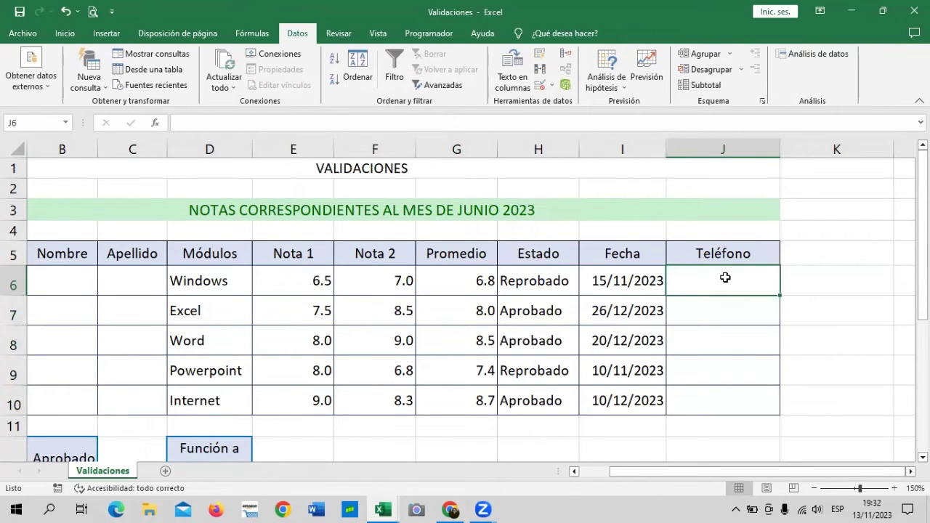
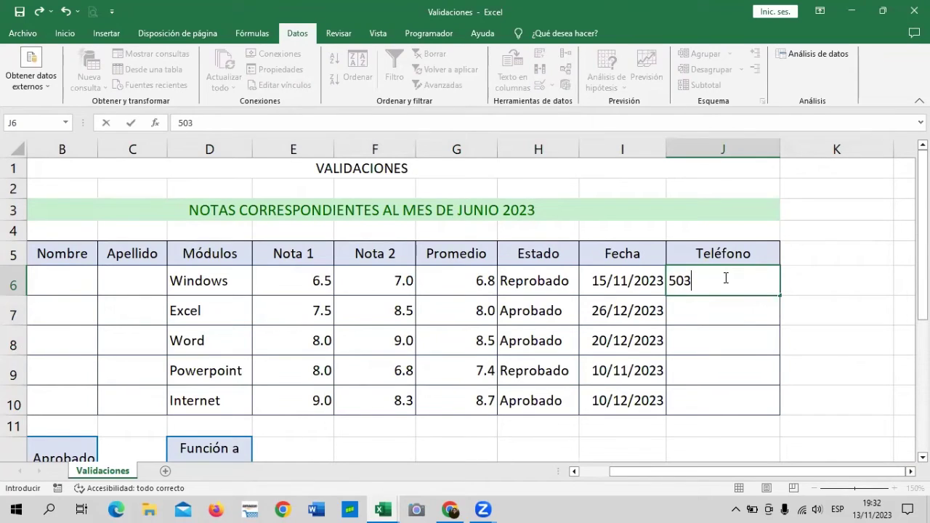
# Step: Enter a phone number in J6, then select J6:J8 on the Inicio tab
pyautogui.press('Return')
pyautogui.click(830, 328)
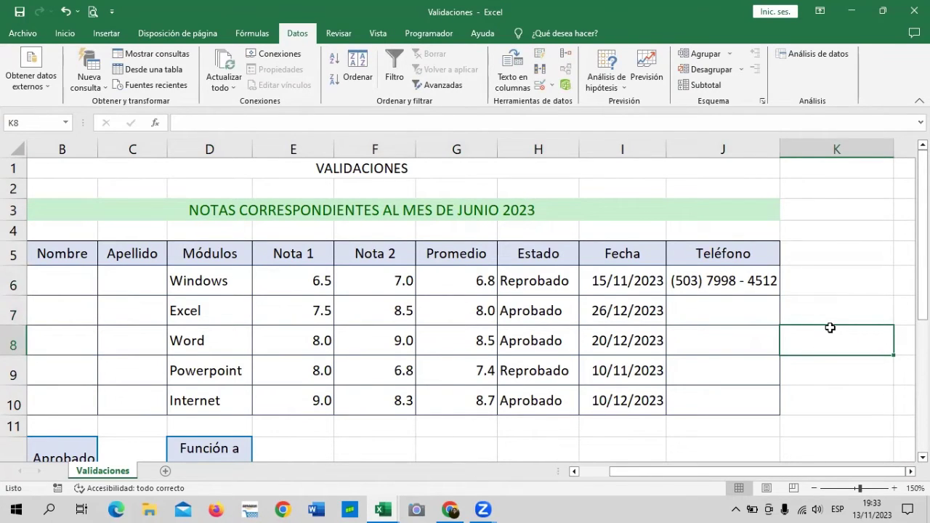
pyautogui.moveTo(737, 277); pyautogui.dragTo(732, 403)
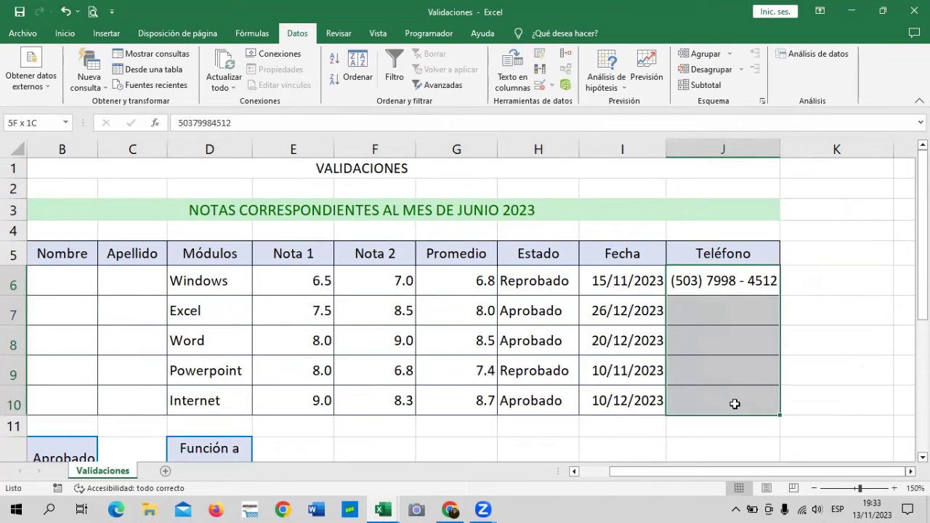
pyautogui.click(74, 37)
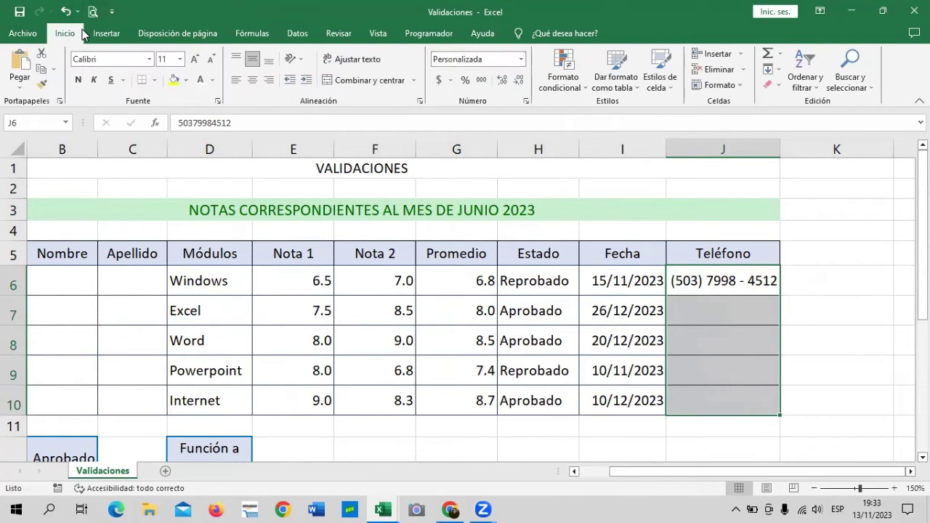
# Step: Delete the (###) #### - #### custom number format
pyautogui.click(526, 101)
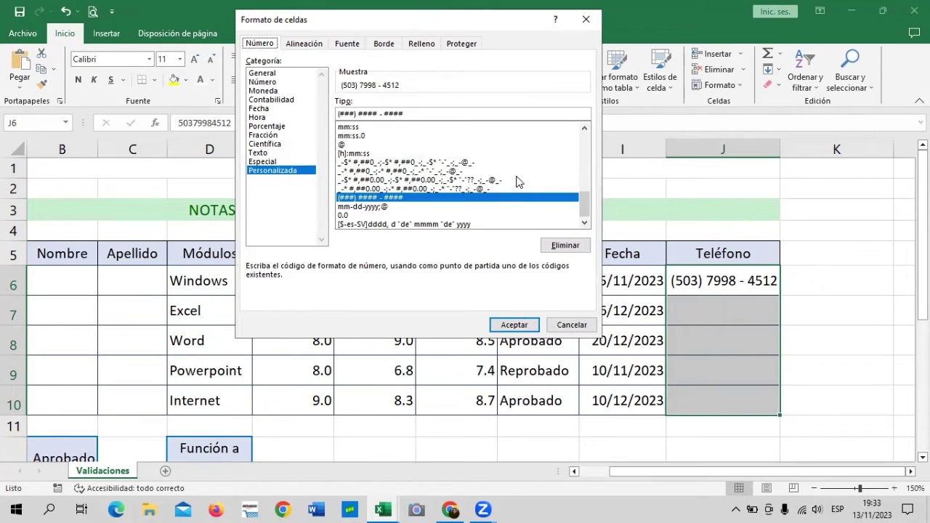
pyautogui.click(570, 244)
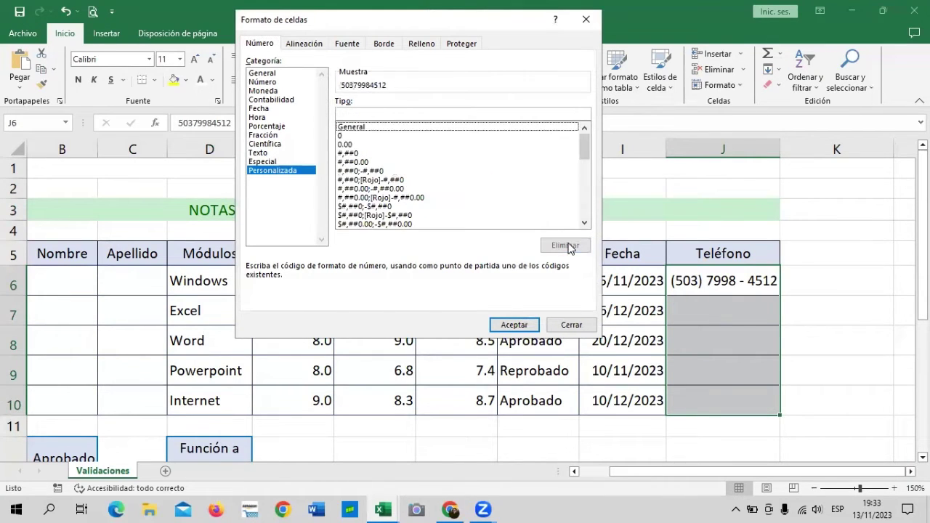
pyautogui.click(517, 325)
# Step: Check that J6 now shows plain digits, then reselect J6:J10
pyautogui.click(822, 320)
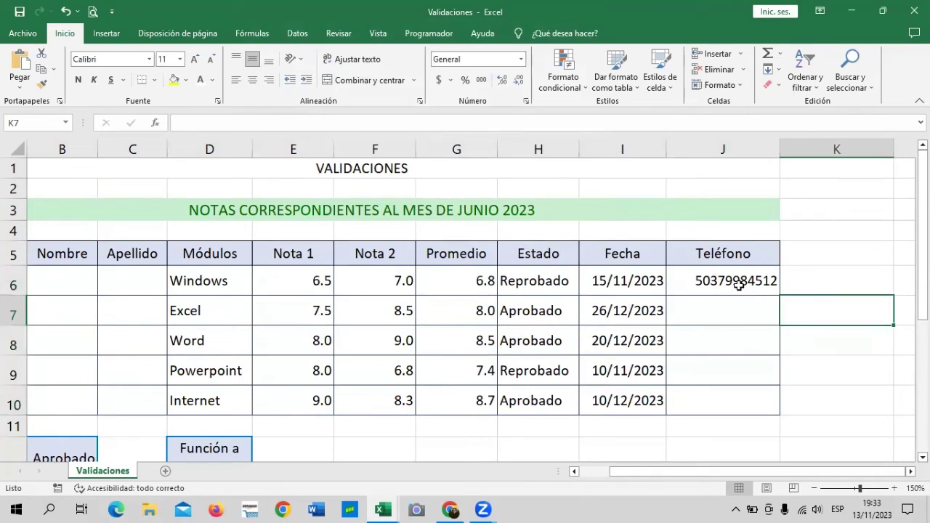
pyautogui.click(739, 285)
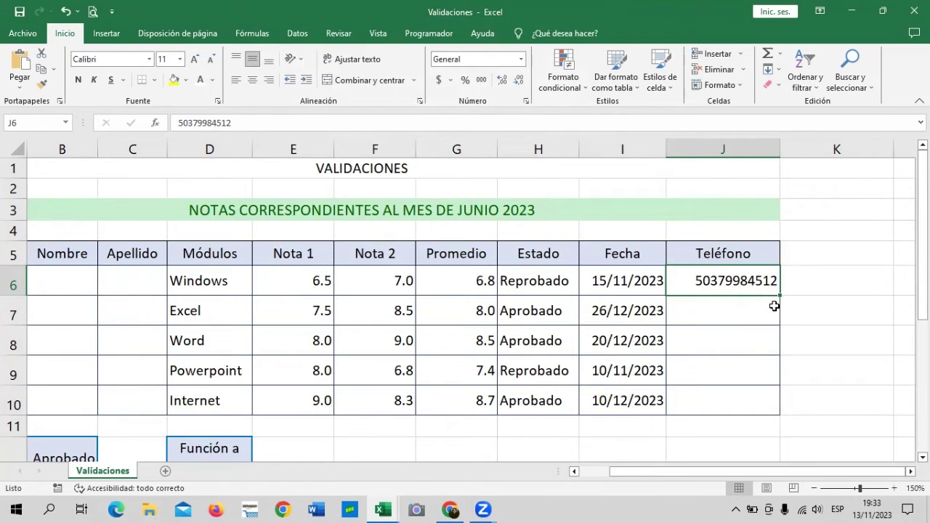
pyautogui.click(743, 309)
pyautogui.click(817, 307)
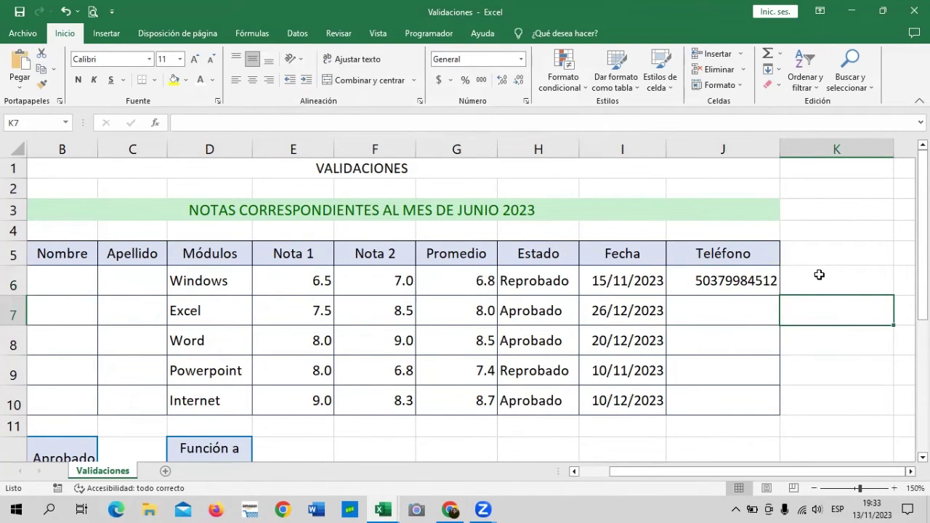
pyautogui.click(819, 275)
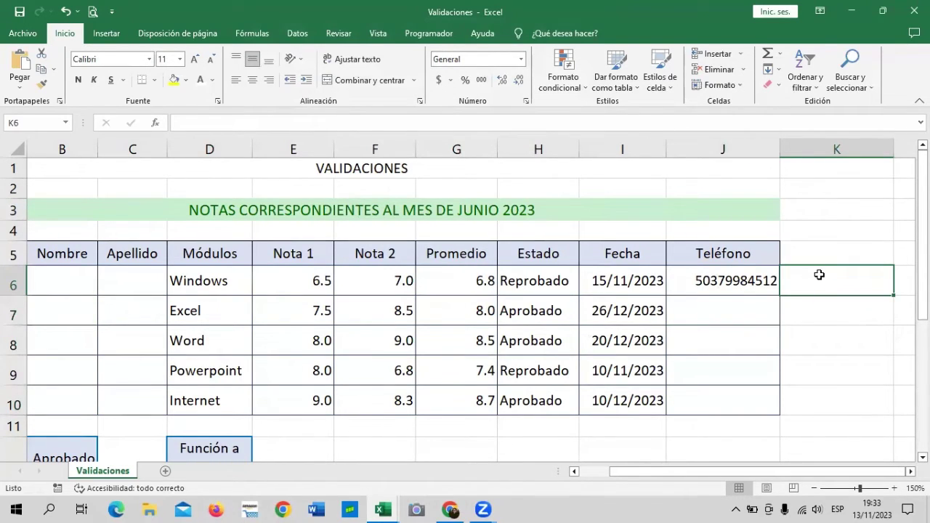
pyautogui.moveTo(724, 273); pyautogui.dragTo(724, 398)
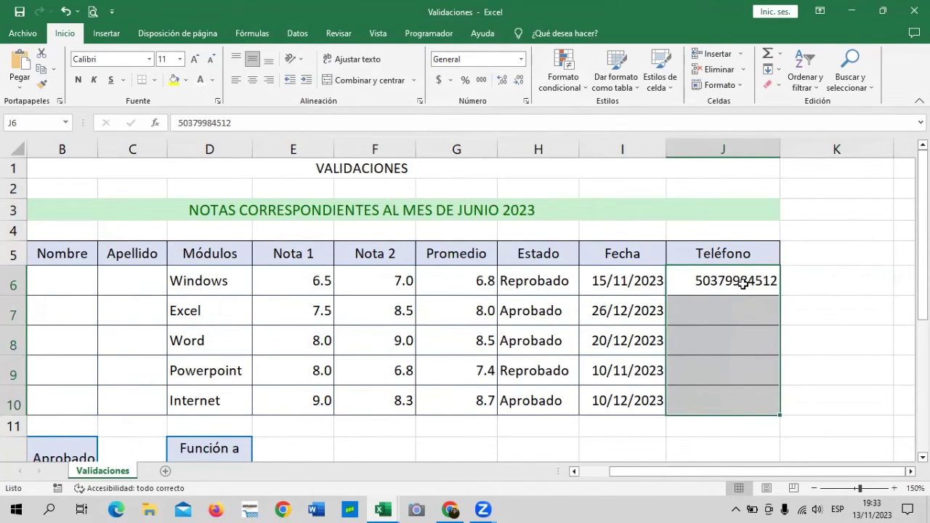
# Step: Go to Personalizada custom formats and pick the #,##0;-#,##0 code for J6:J10
pyautogui.click(525, 102)
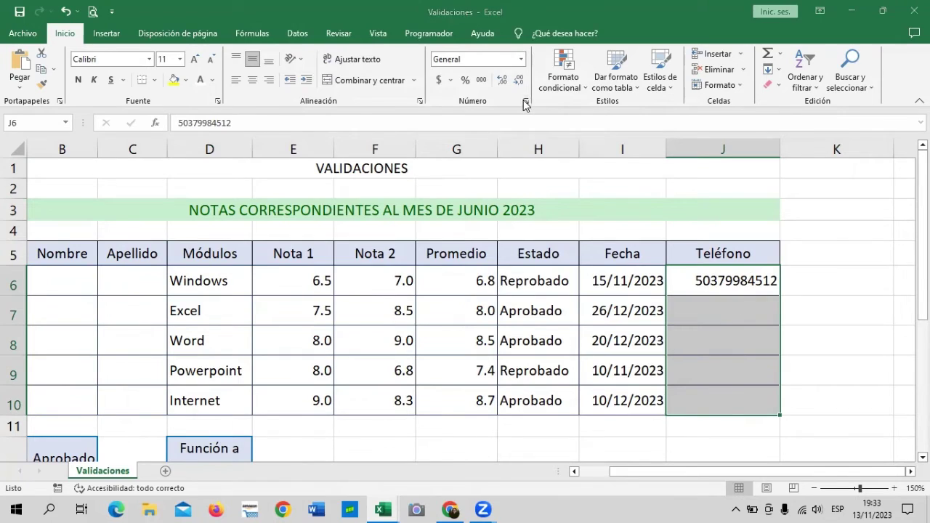
pyautogui.click(288, 171)
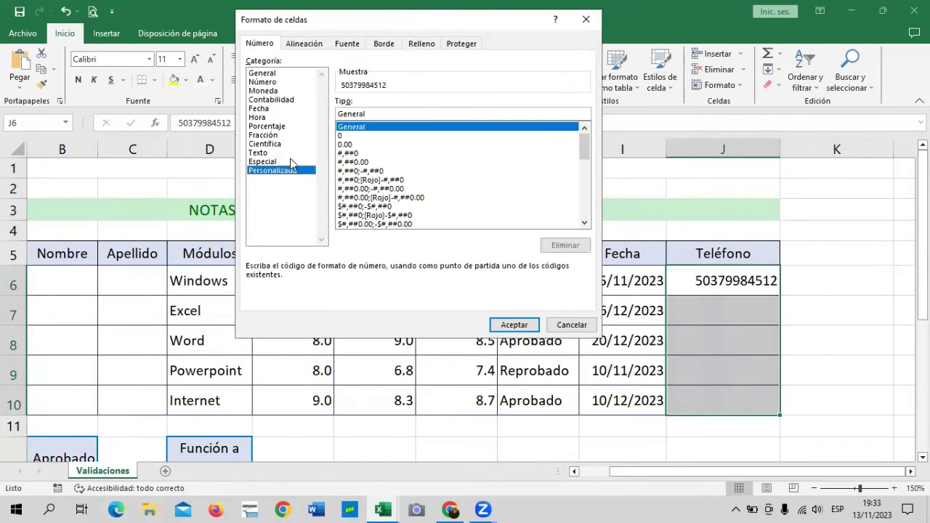
pyautogui.click(378, 171)
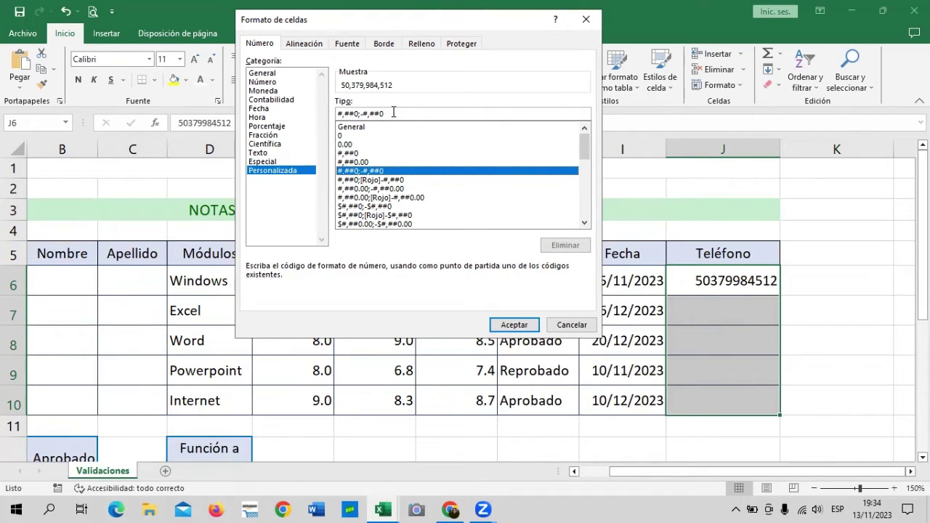
# Step: Replace the custom Tipo code with (###) ####-#### and apply it to the Teléfono cells
pyautogui.moveTo(393, 113); pyautogui.dragTo(330, 116)
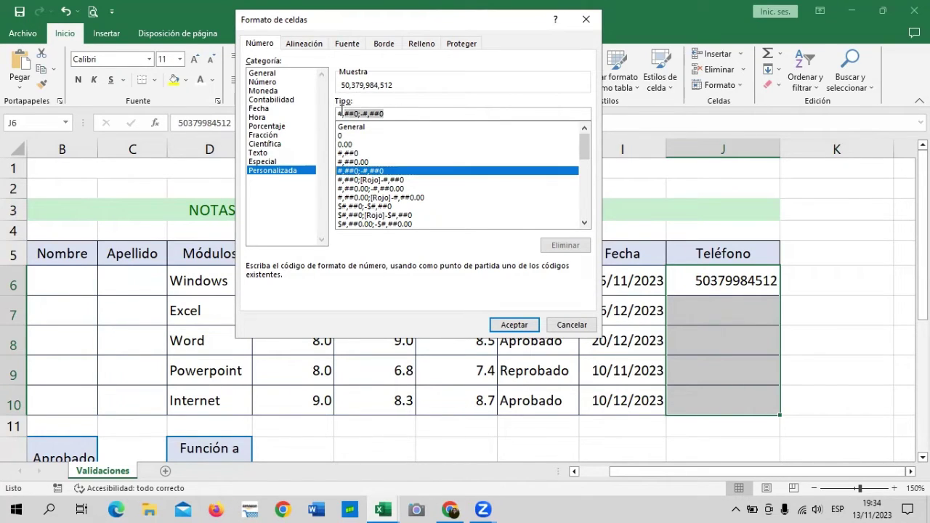
pyautogui.press('Delete')
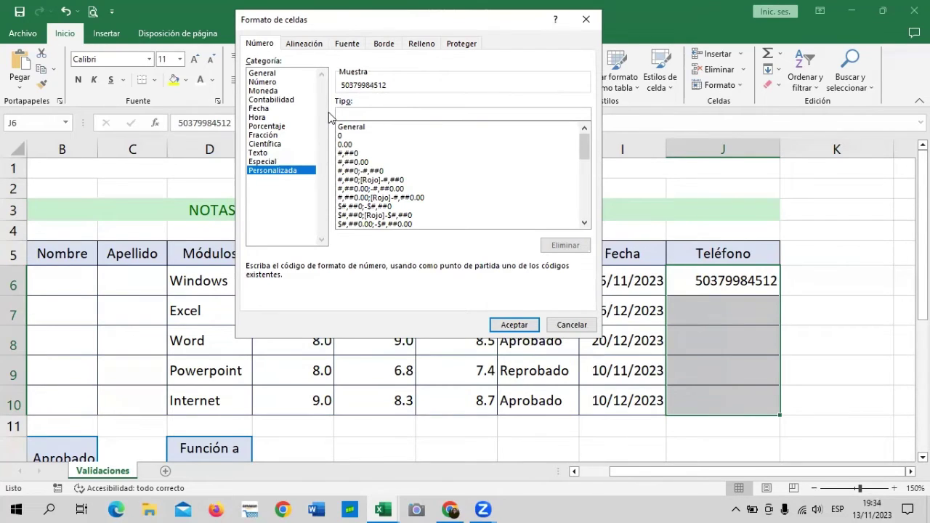
pyautogui.write('(')
pyautogui.write('###')
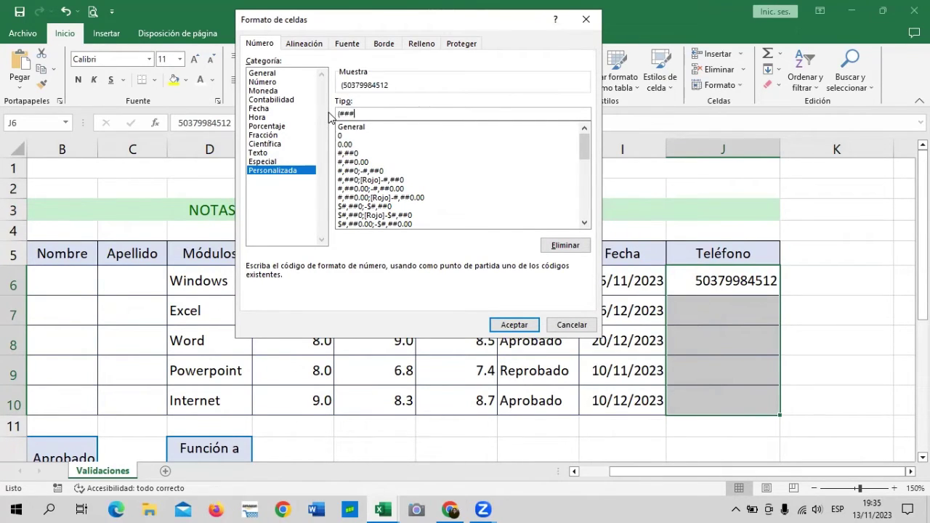
pyautogui.write(')')
pyautogui.write('####-')
pyautogui.write('###')
pyautogui.write('#')
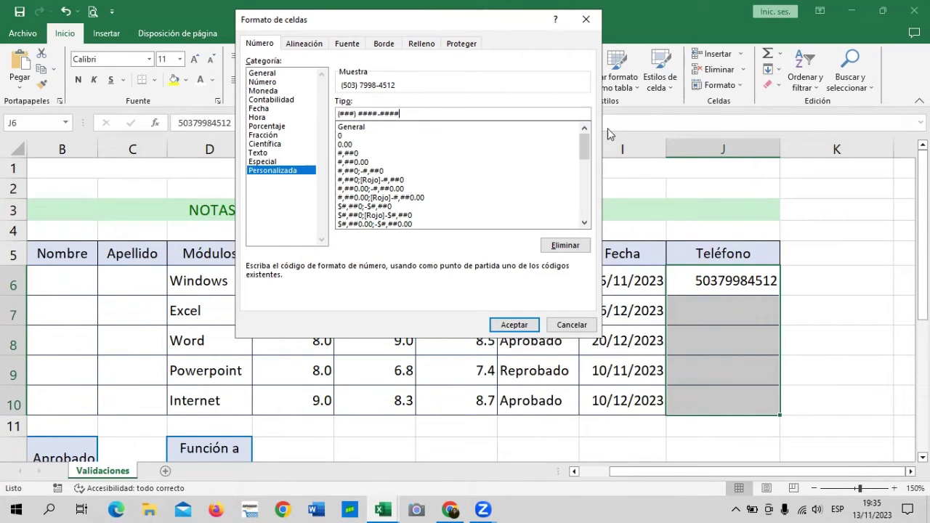
pyautogui.click(517, 326)
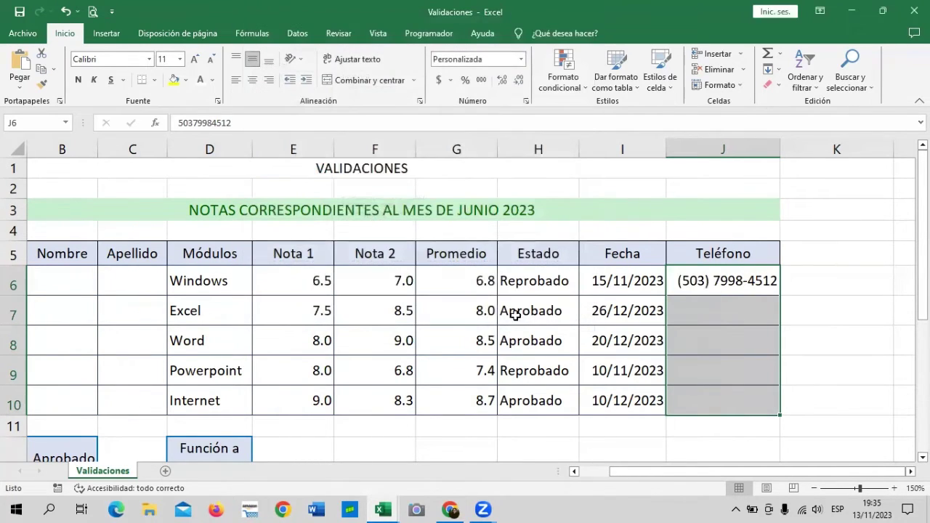
# Step: Enter an 11-digit phone number in each of J7 through J10, then check J6's stored digits
pyautogui.click(718, 310)
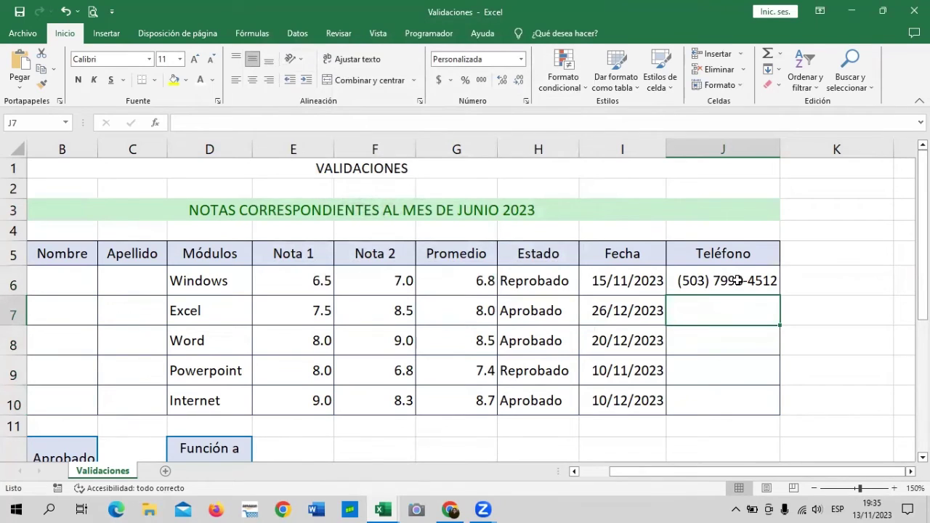
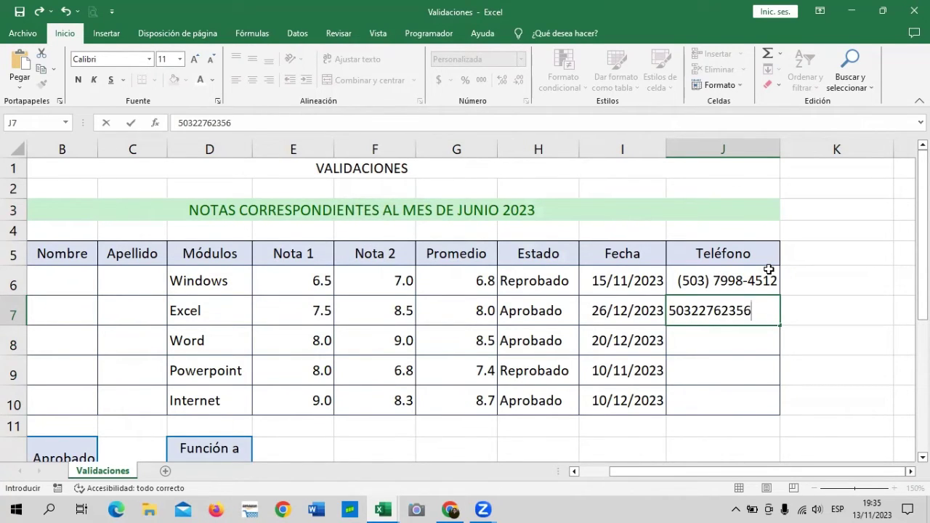
pyautogui.press('Return')
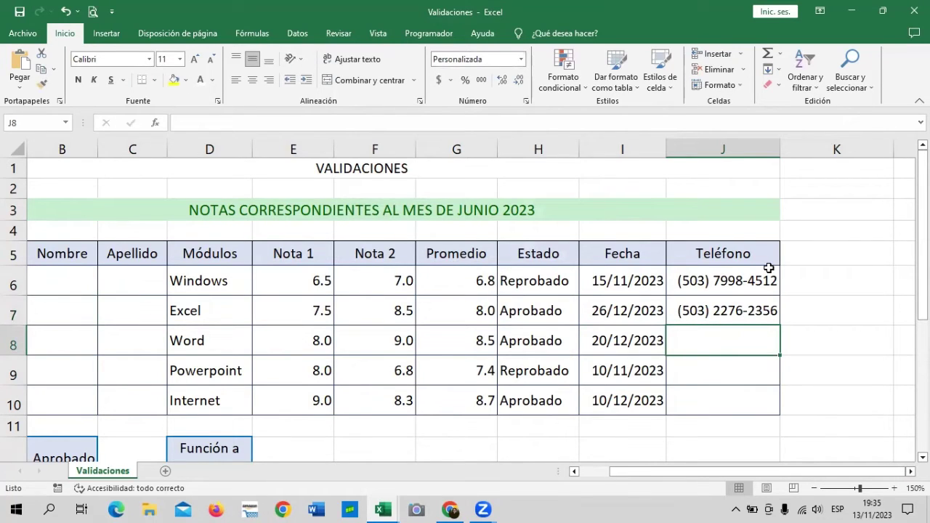
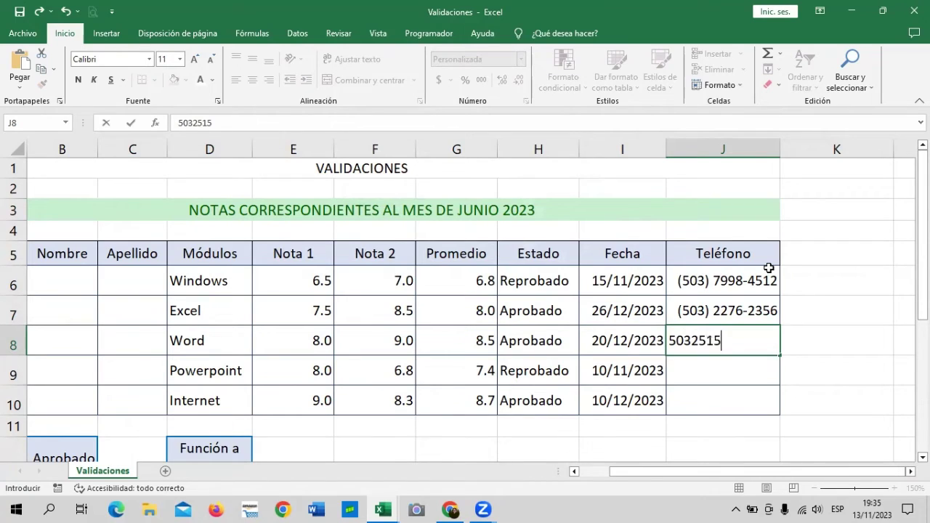
pyautogui.press('Return')
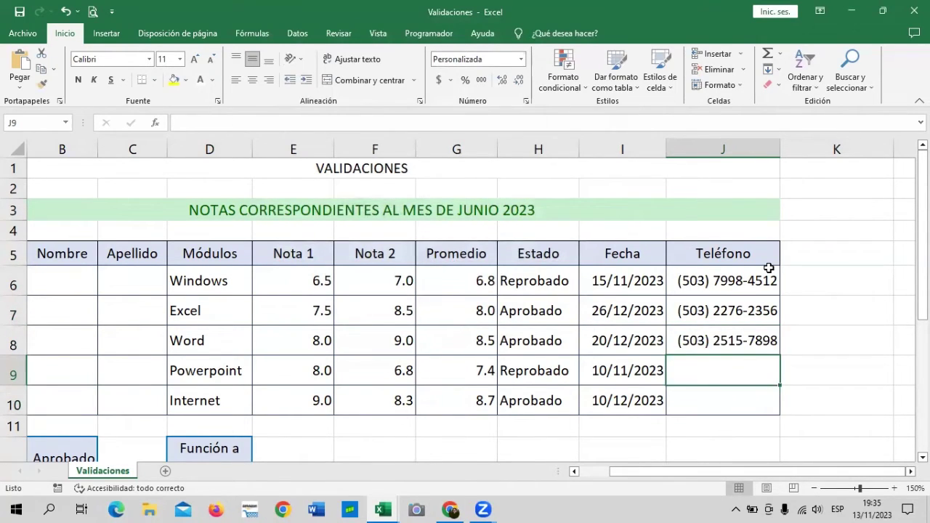
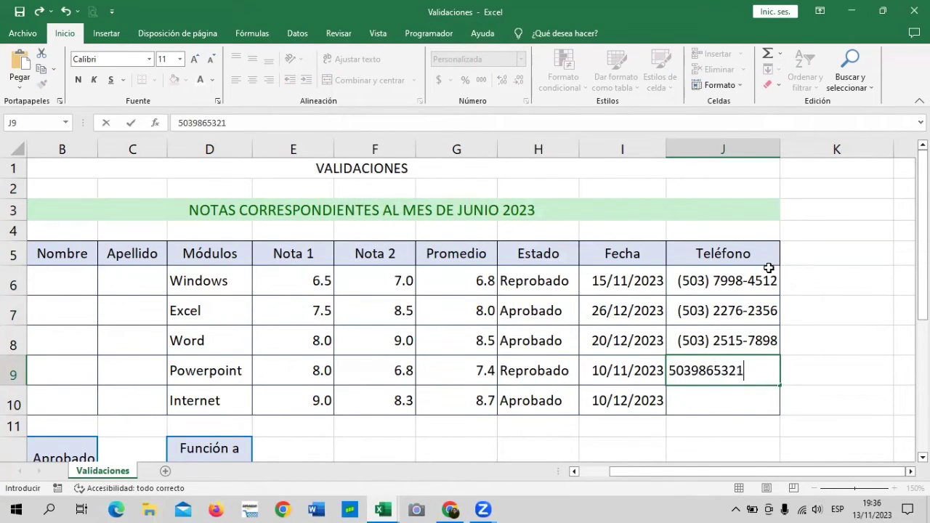
pyautogui.press('Return')
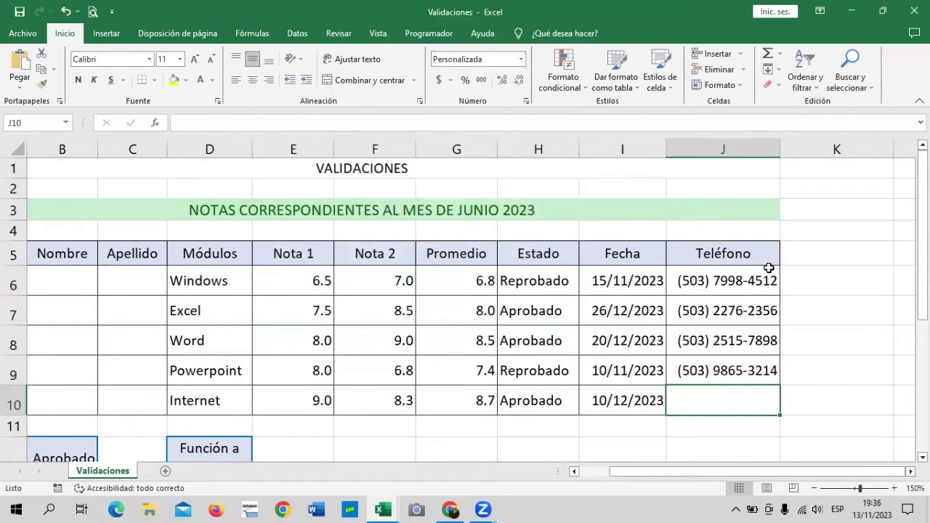
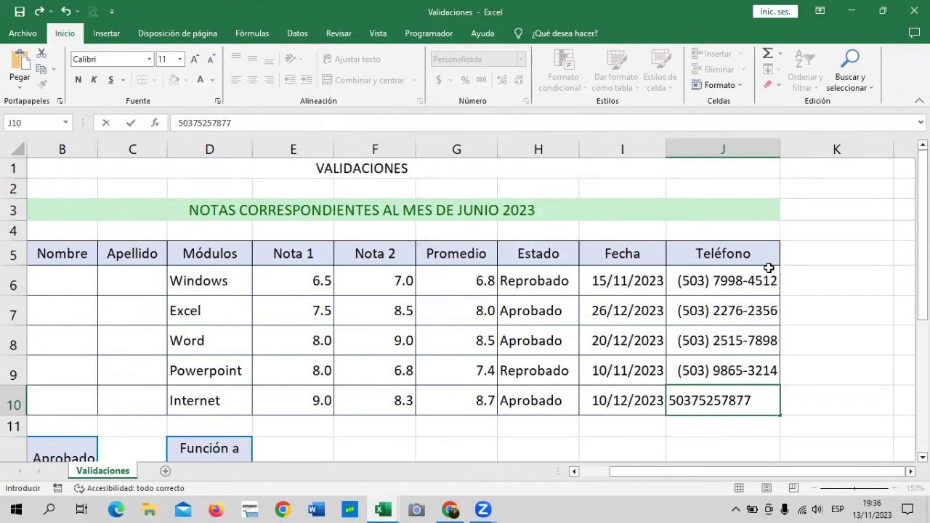
pyautogui.press('Return')
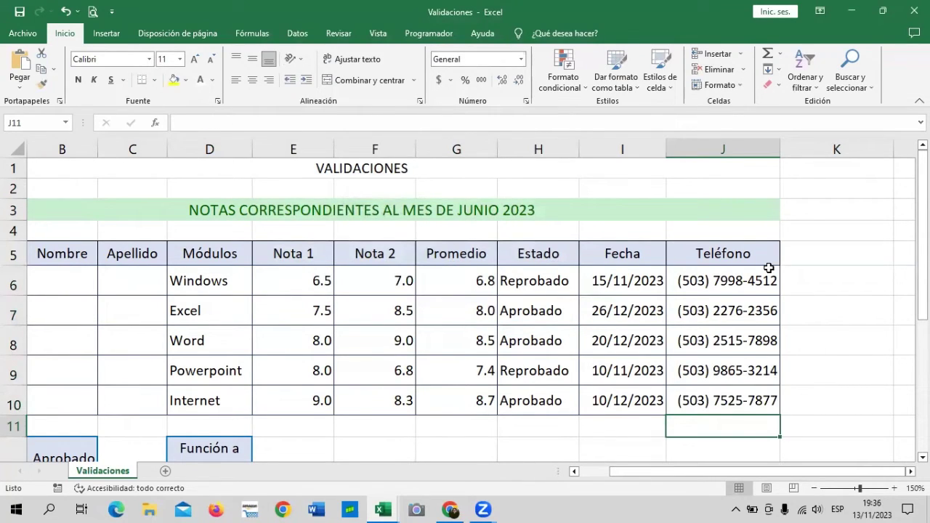
pyautogui.moveTo(702, 278); pyautogui.dragTo(756, 258)
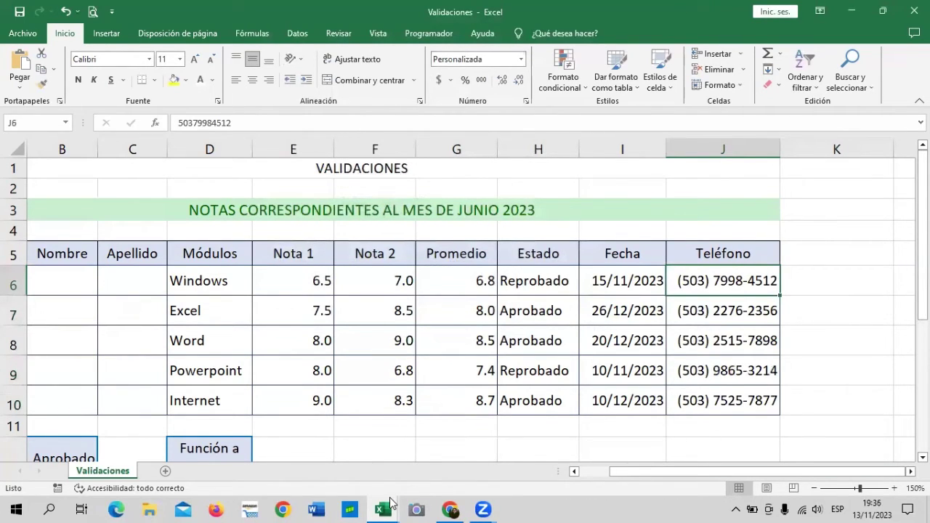
pyautogui.click(727, 309)
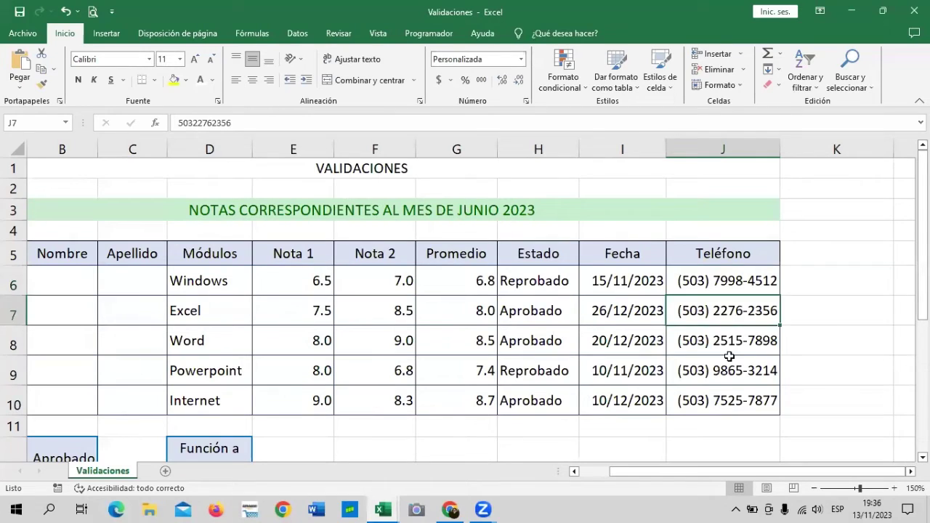
pyautogui.click(721, 348)
pyautogui.click(716, 367)
pyautogui.click(702, 406)
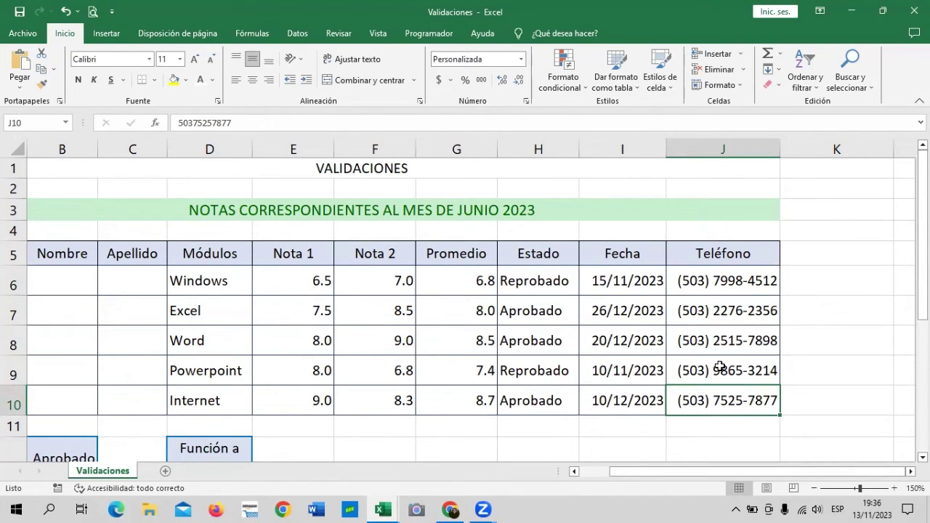
pyautogui.click(911, 471)
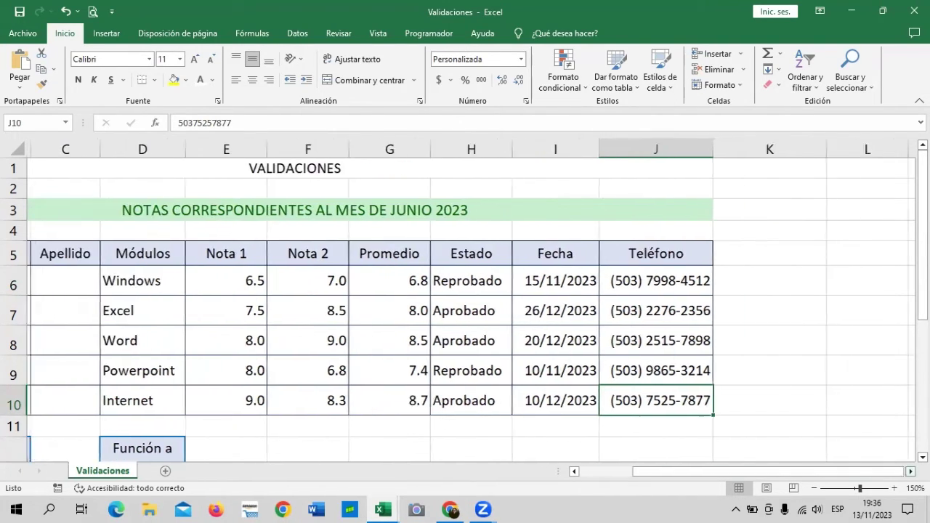
pyautogui.click(911, 471)
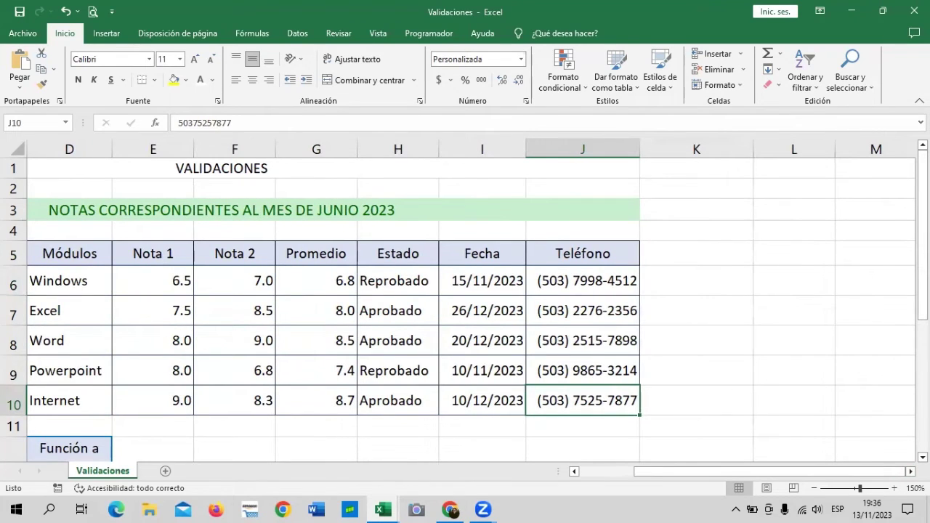
# Step: Enter a test 11-digit phone number as plain digits in K6
pyautogui.click(670, 279)
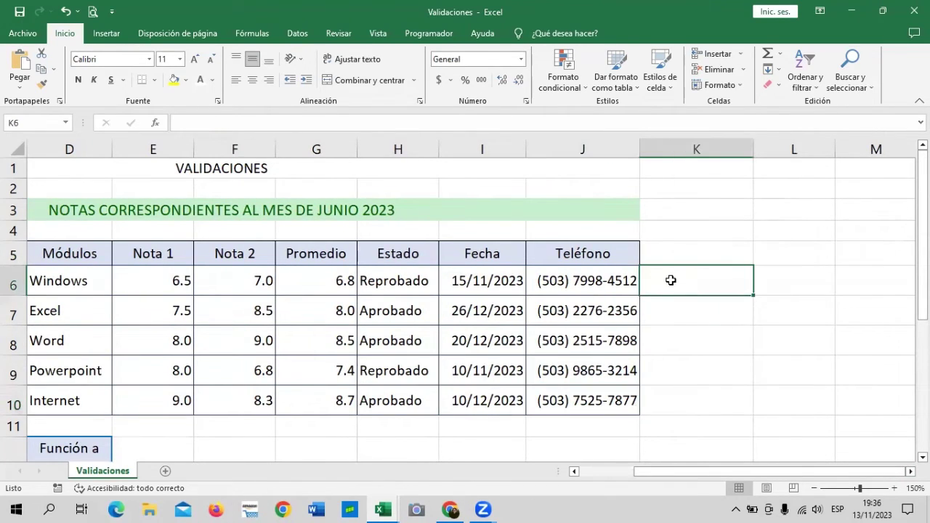
pyautogui.click(809, 328)
pyautogui.moveTo(689, 268)
pyautogui.mouseDown()
pyautogui.moveTo(700, 364)
pyautogui.moveTo(714, 393)
pyautogui.mouseUp()
pyautogui.click(824, 313)
pyautogui.moveTo(708, 271); pyautogui.dragTo(719, 396)
pyautogui.click(832, 313)
pyautogui.moveTo(699, 278); pyautogui.dragTo(702, 410)
pyautogui.click(828, 318)
pyautogui.click(697, 285)
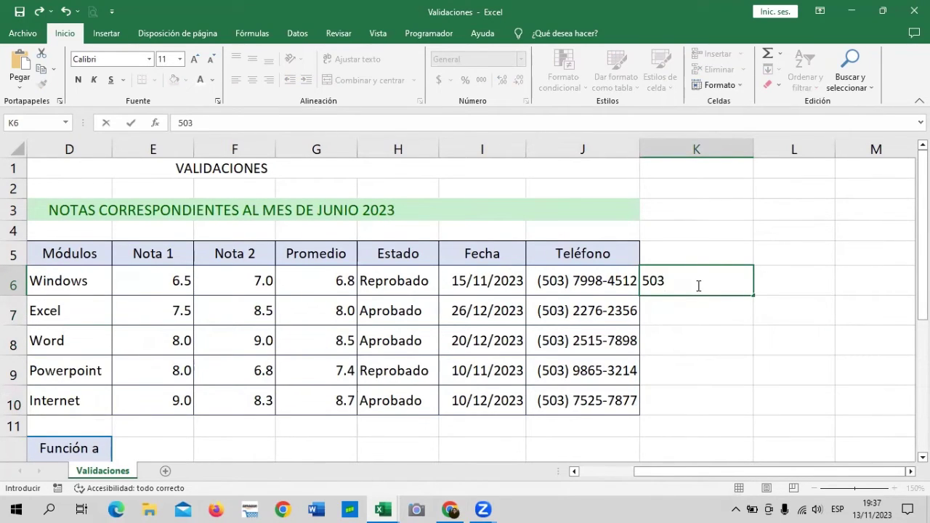
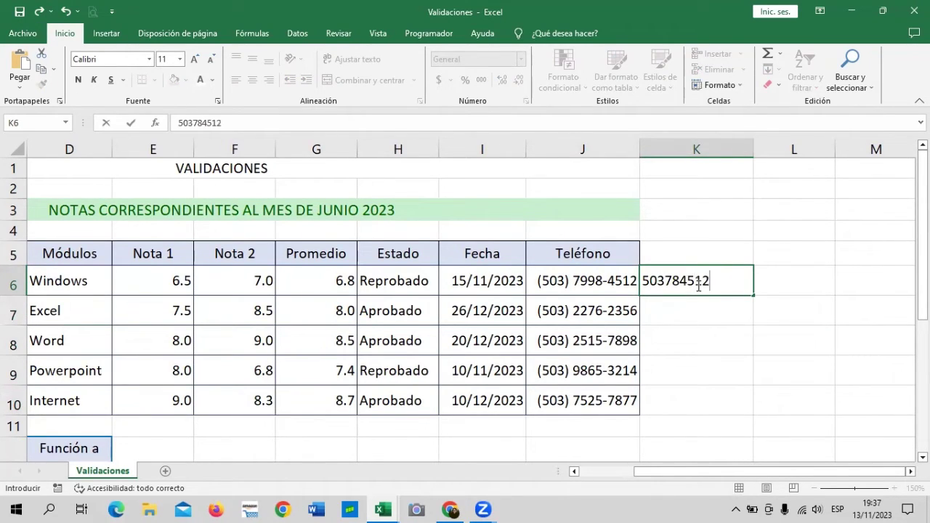
pyautogui.press('Return')
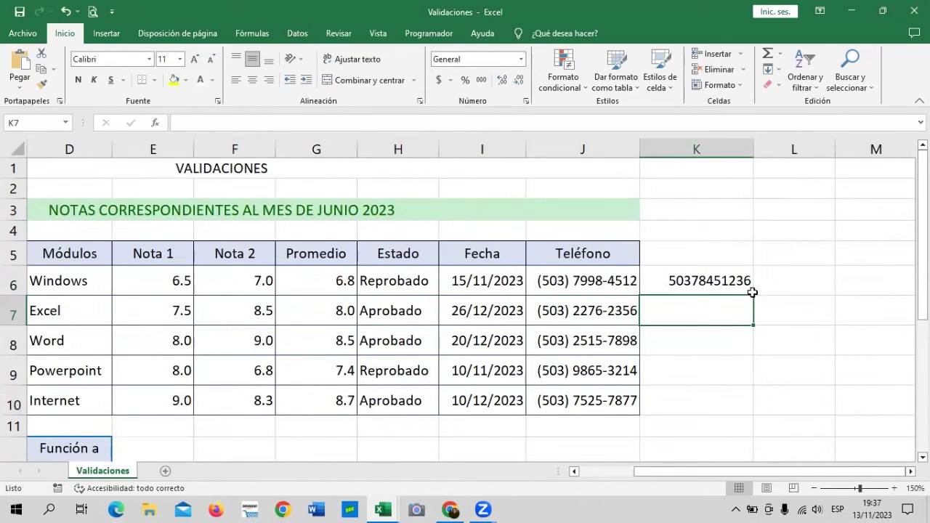
# Step: Compare K6's unformatted number against the formatted value in J6
pyautogui.click(756, 298)
pyautogui.click(704, 288)
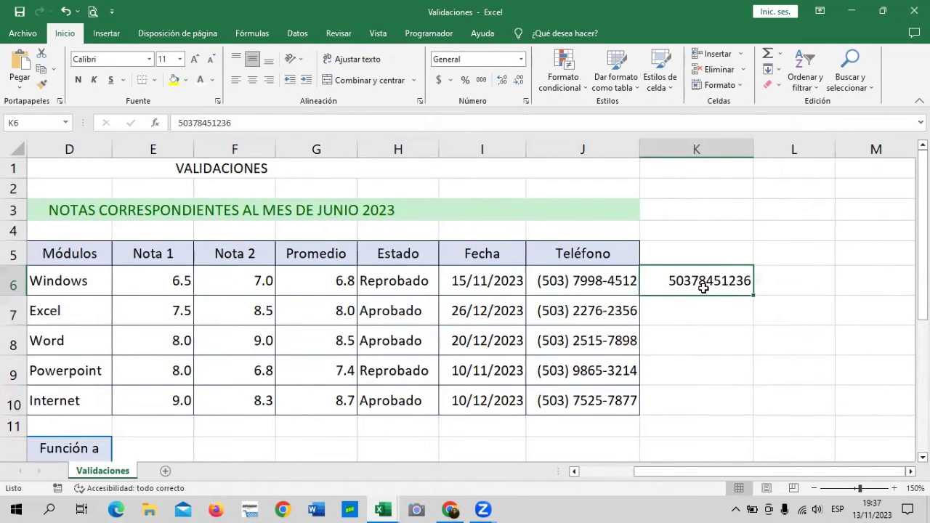
pyautogui.click(844, 279)
pyautogui.click(794, 281)
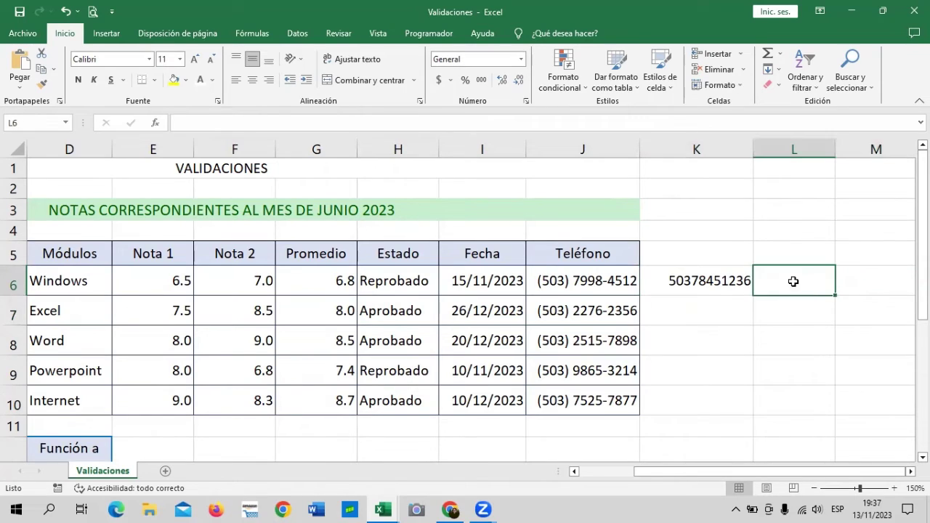
pyautogui.click(575, 280)
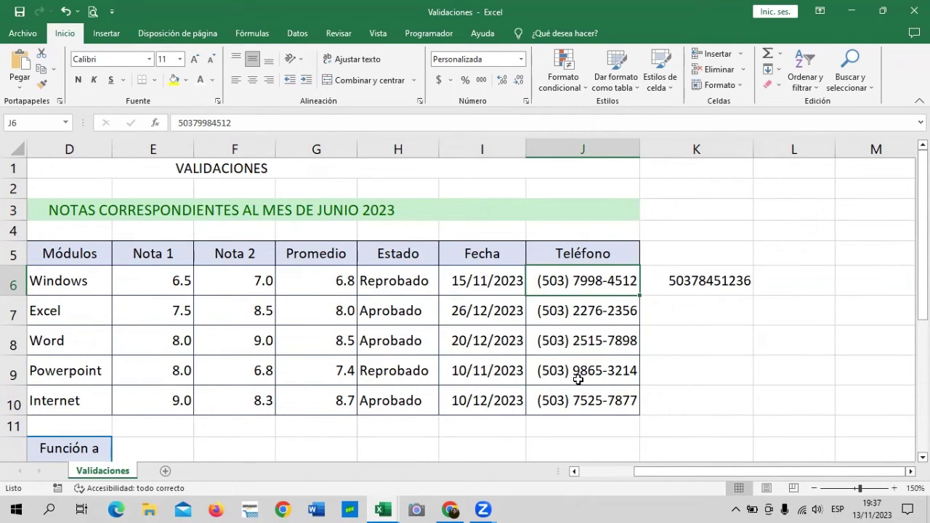
# Step: Select K6:K10 and close Data Validation without changes
pyautogui.click(774, 349)
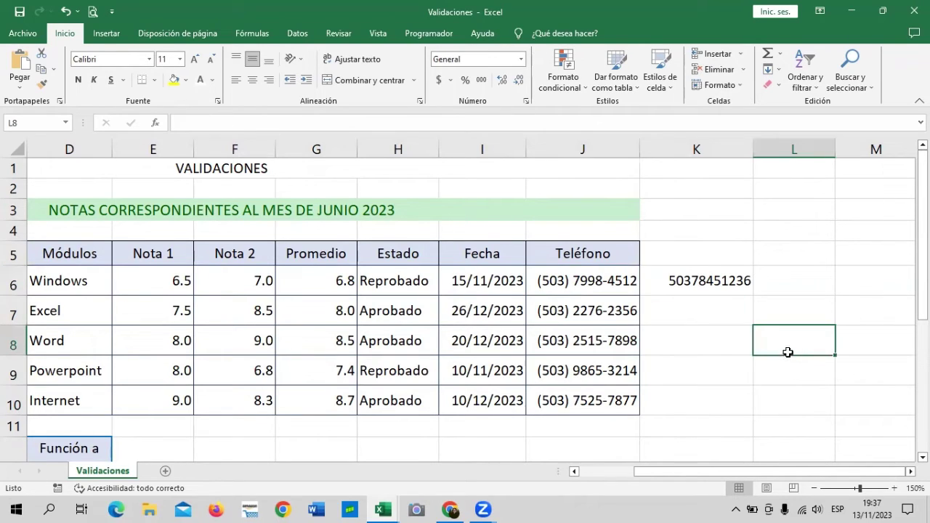
pyautogui.moveTo(712, 276); pyautogui.dragTo(716, 404)
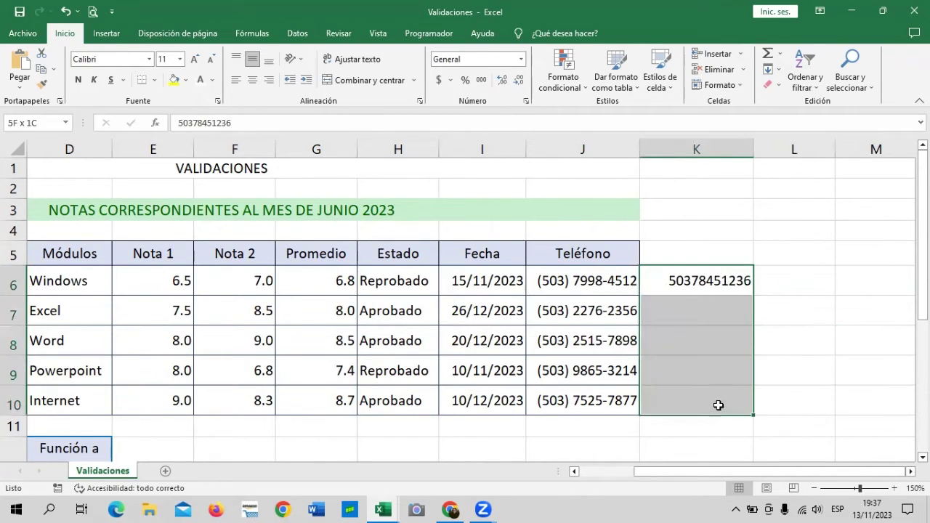
pyautogui.click(297, 33)
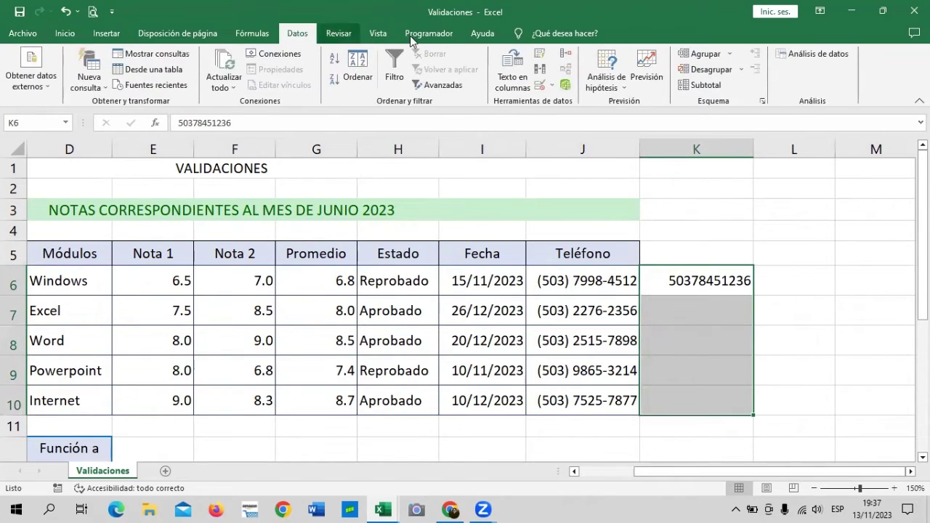
pyautogui.click(540, 83)
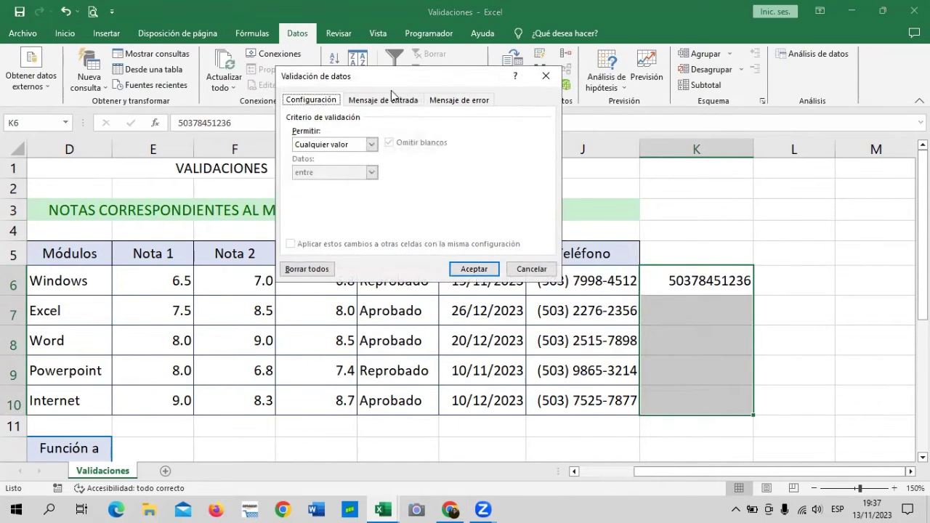
pyautogui.click(546, 76)
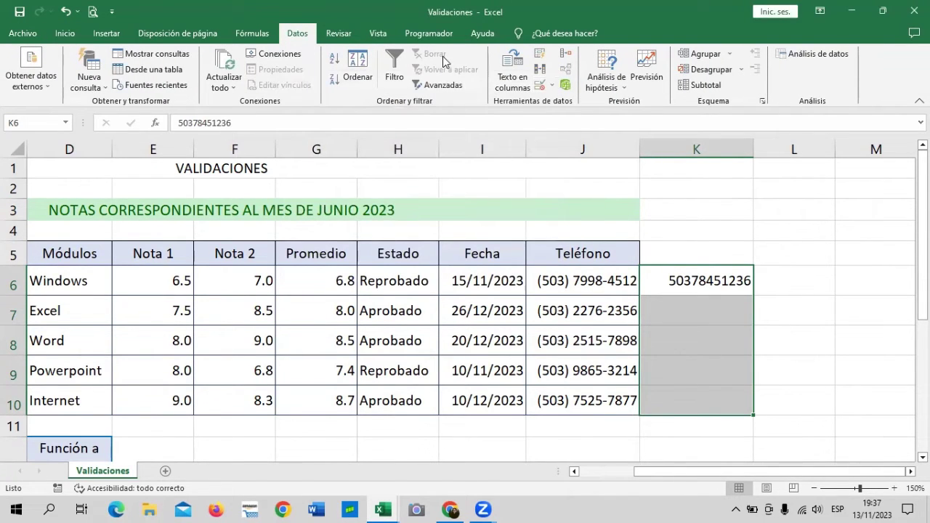
# Step: Give K6:K10 the custom number format (###) ####-####
pyautogui.click(65, 33)
pyautogui.click(521, 59)
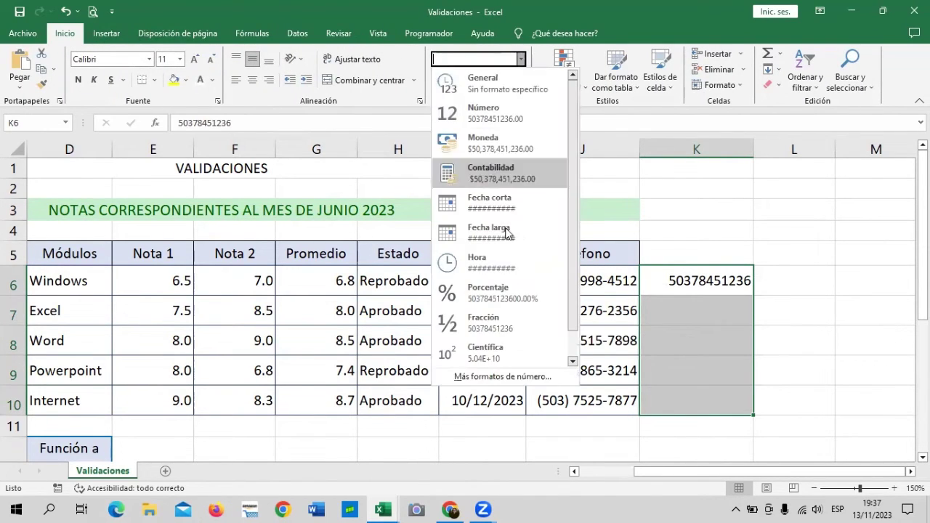
pyautogui.click(508, 377)
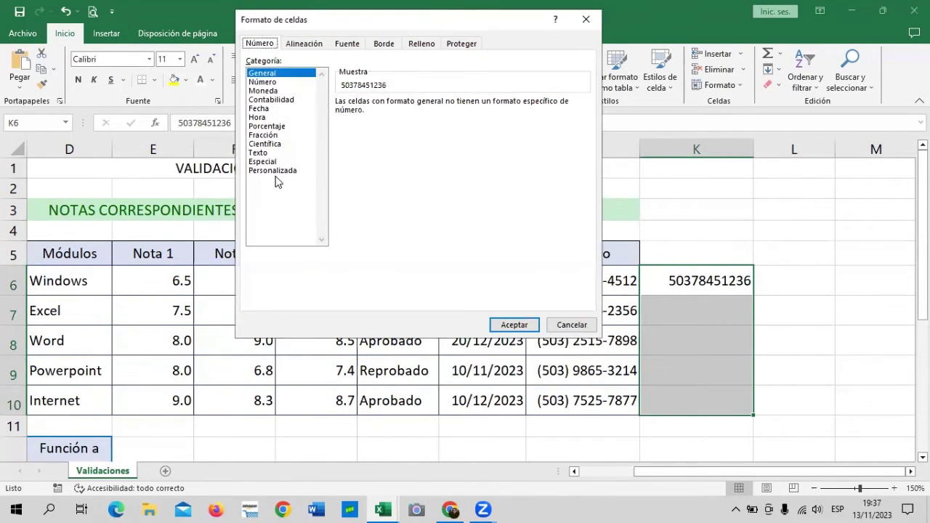
pyautogui.click(280, 171)
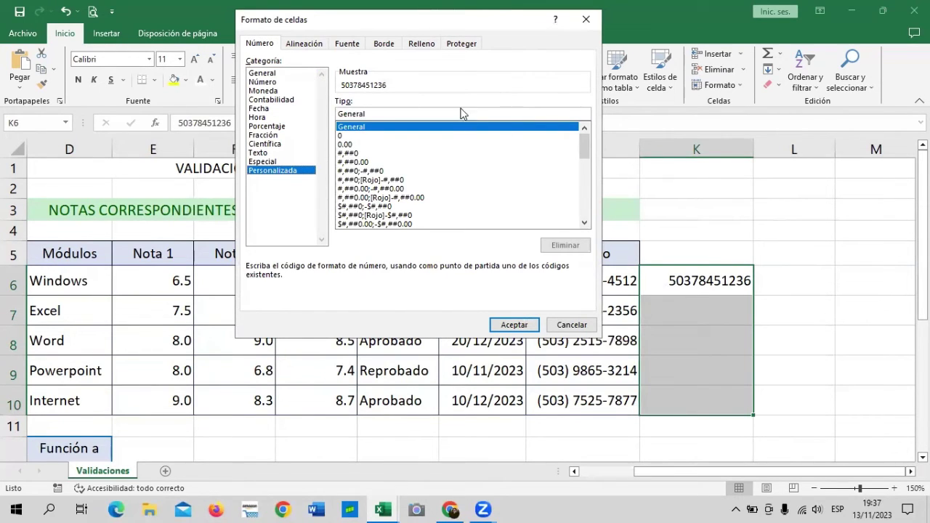
pyautogui.moveTo(587, 148); pyautogui.dragTo(586, 150)
pyautogui.click(377, 172)
pyautogui.moveTo(407, 114); pyautogui.dragTo(304, 113)
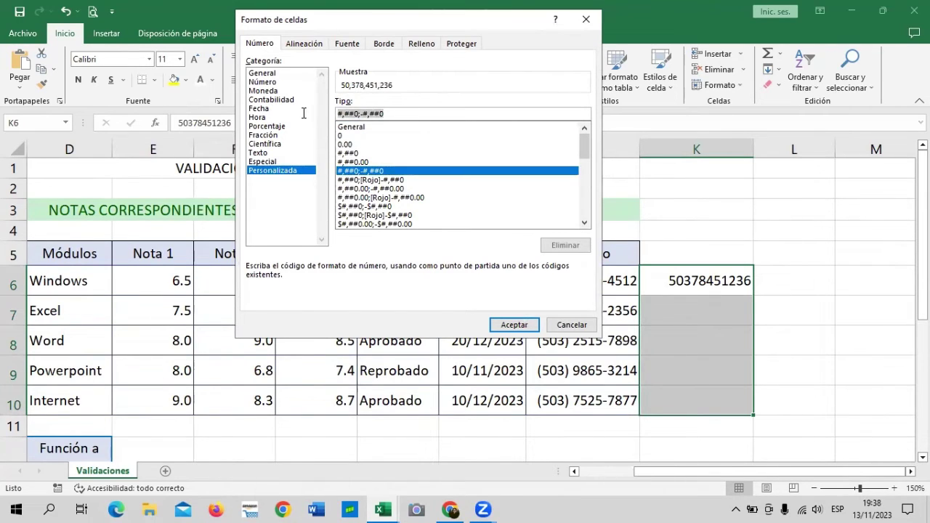
pyautogui.press('BackSpace')
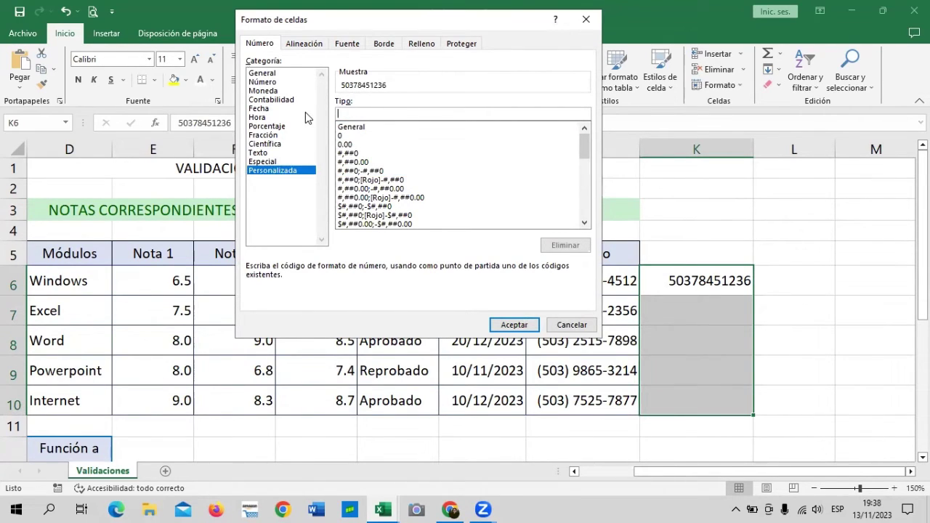
pyautogui.write('(')
pyautogui.write('###) ')
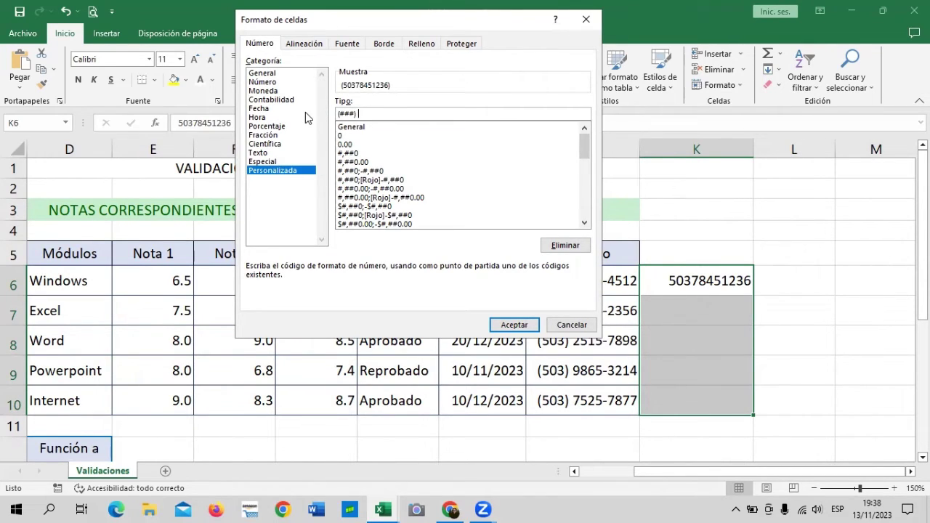
pyautogui.write('####')
pyautogui.write('-')
pyautogui.write('####')
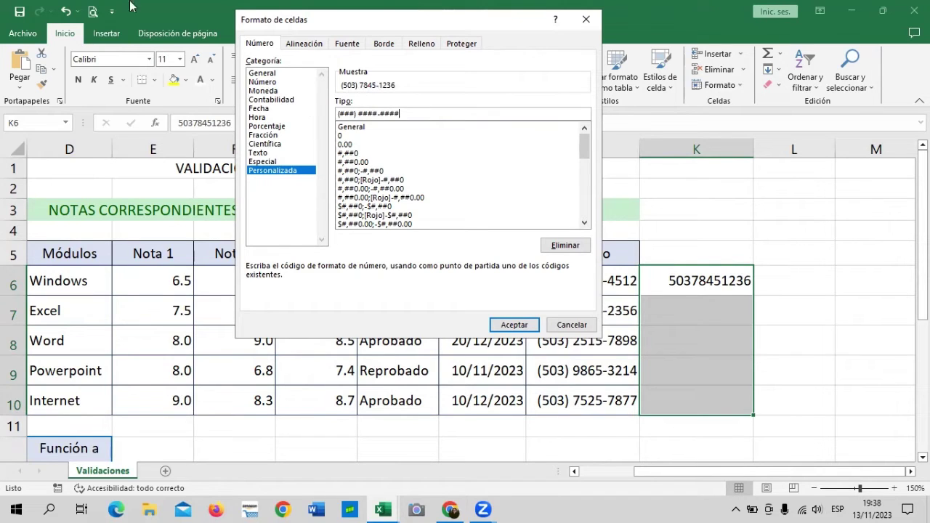
pyautogui.click(514, 324)
# Step: Enter a second phone number in K7
pyautogui.click(802, 276)
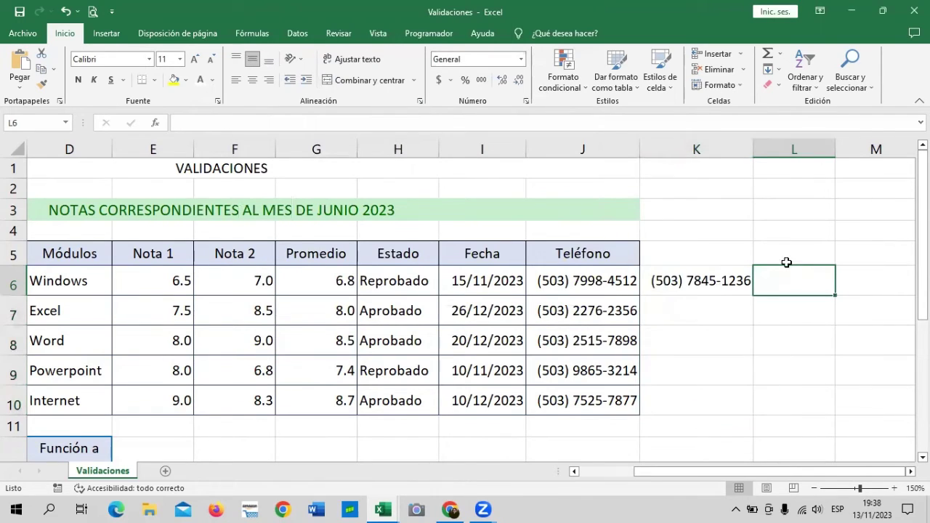
pyautogui.click(678, 305)
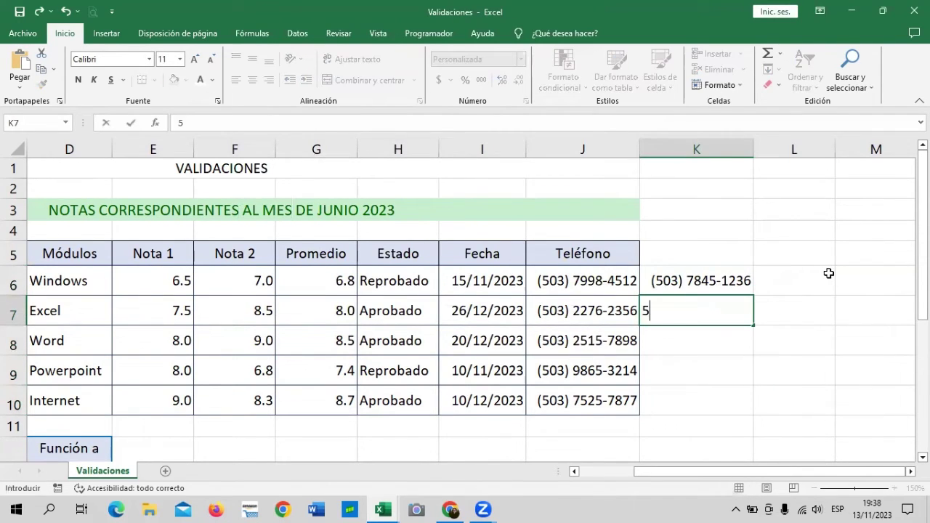
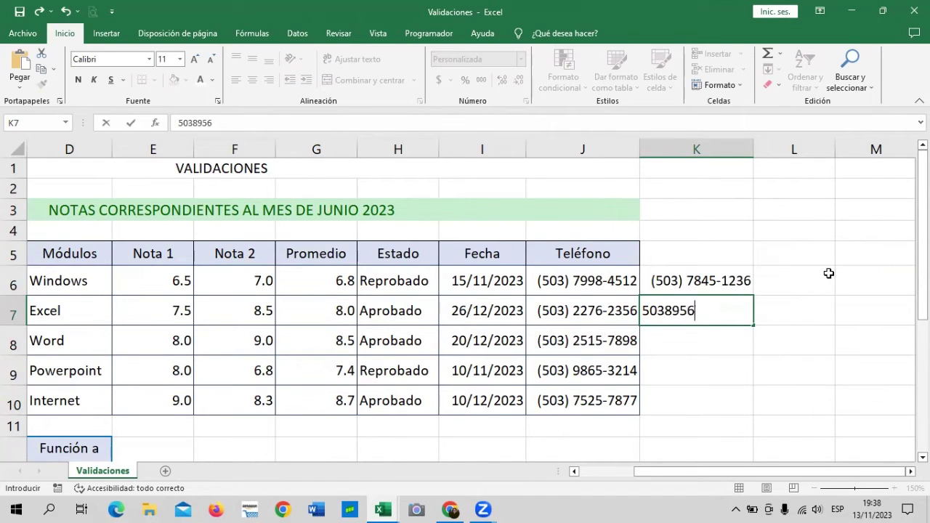
pyautogui.press('Return')
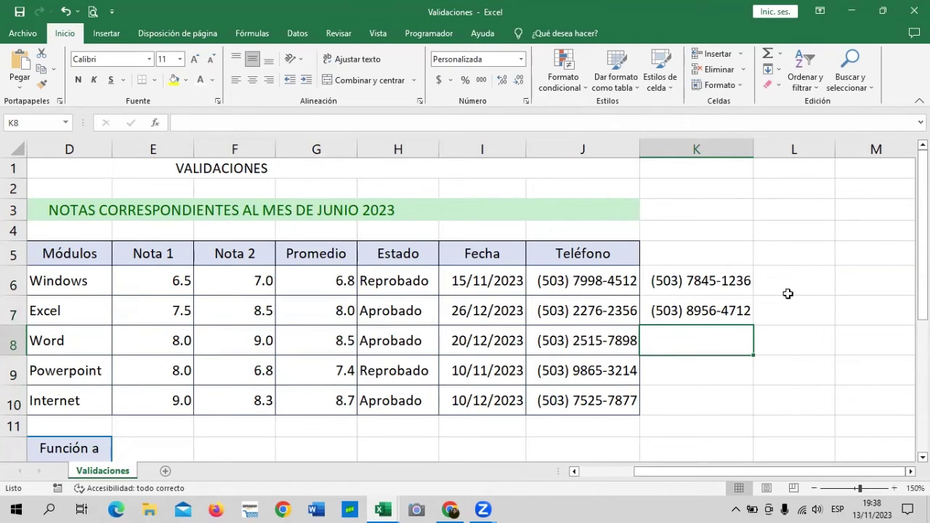
# Step: Scroll back to column A and down to show the Módulos and Función tables, ending on A6
pyautogui.hscroll(-2, 683, 427)
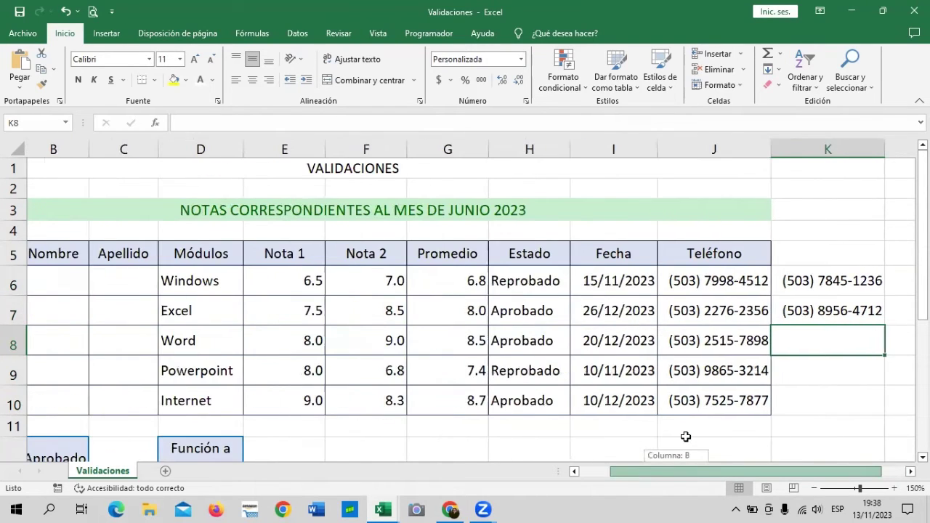
pyautogui.hscroll(-1, 685, 436)
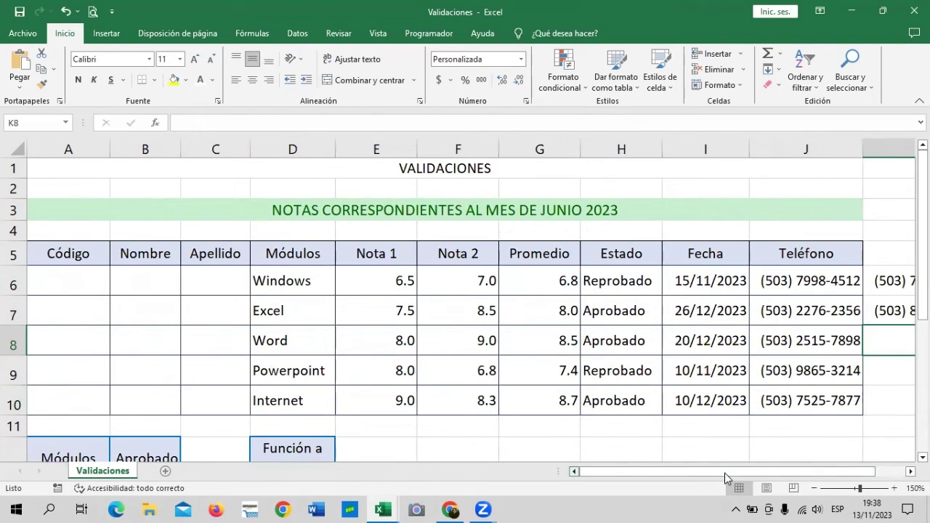
pyautogui.click(172, 282)
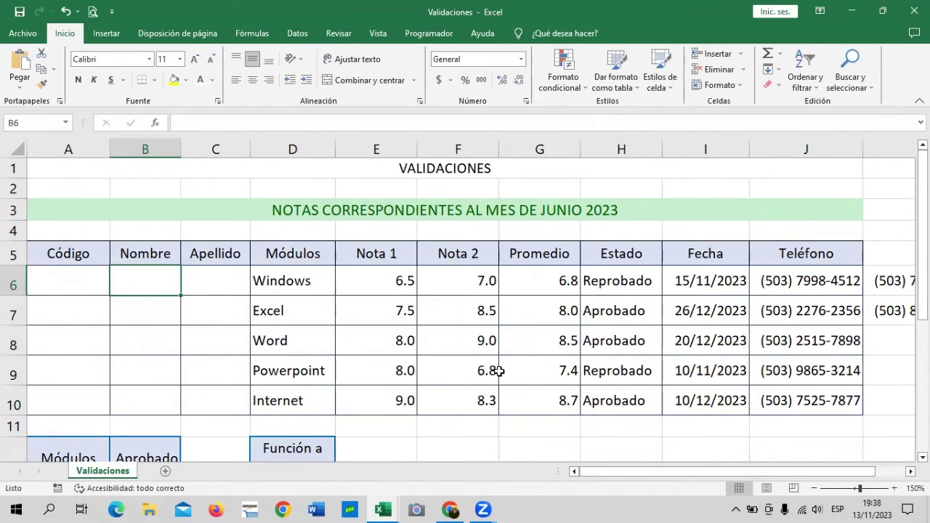
pyautogui.scroll(-1, 603, 352)
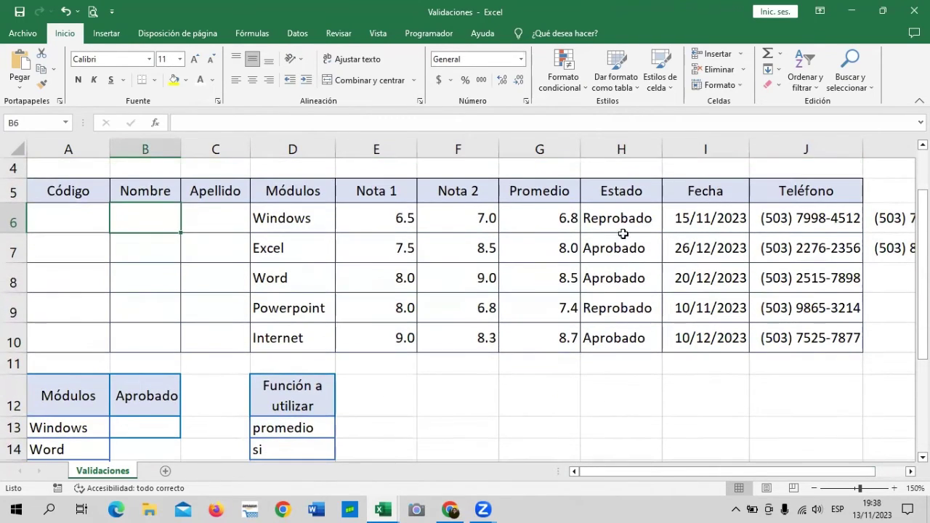
pyautogui.click(631, 379)
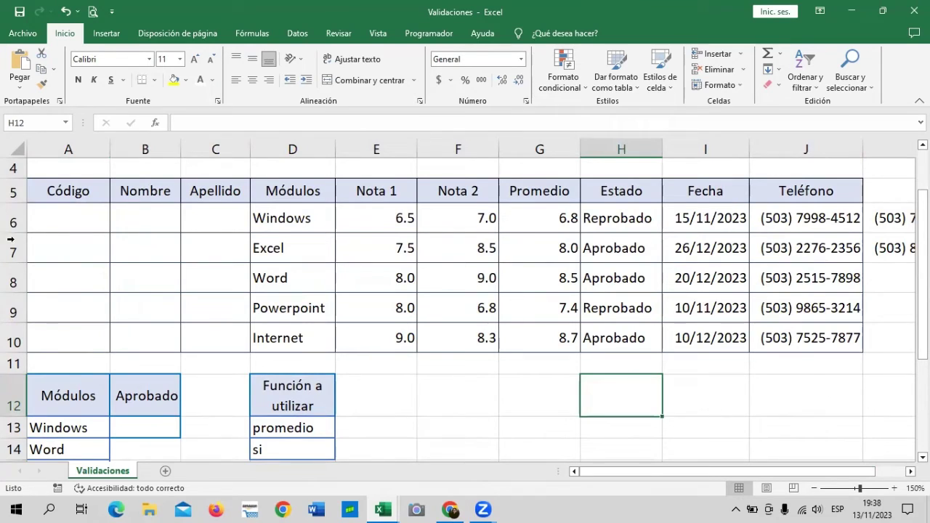
pyautogui.click(70, 214)
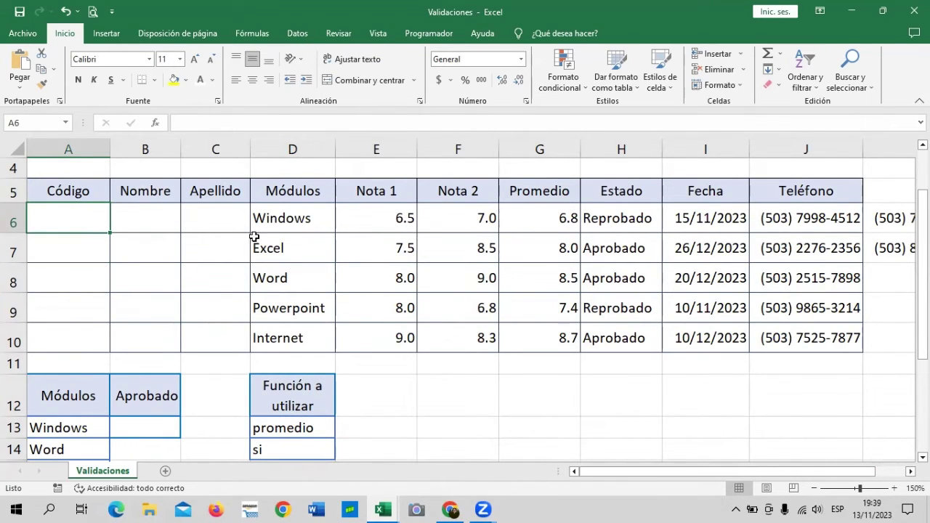
# Step: Add a Longitud del texto validation to B6:C10, between minimum 3 and maximum 6
pyautogui.click(357, 221)
pyautogui.moveTo(137, 220); pyautogui.dragTo(221, 334)
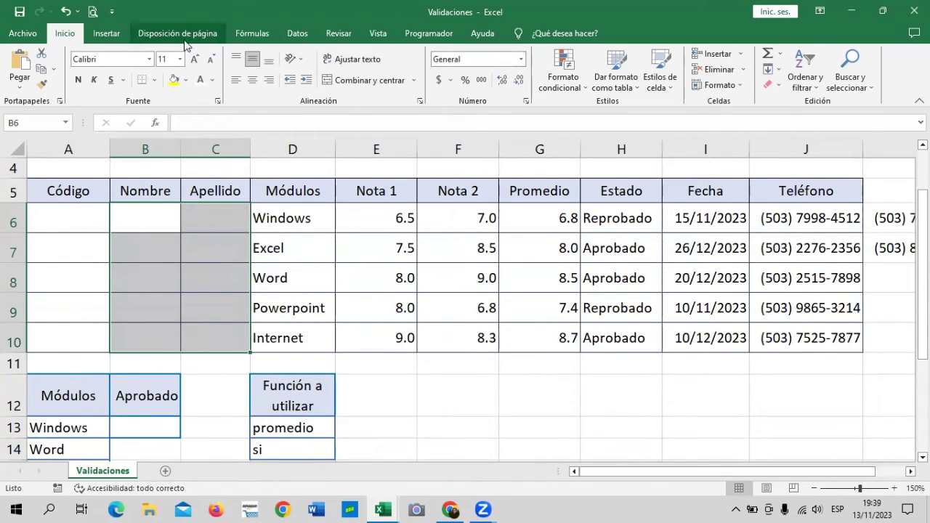
pyautogui.click(297, 33)
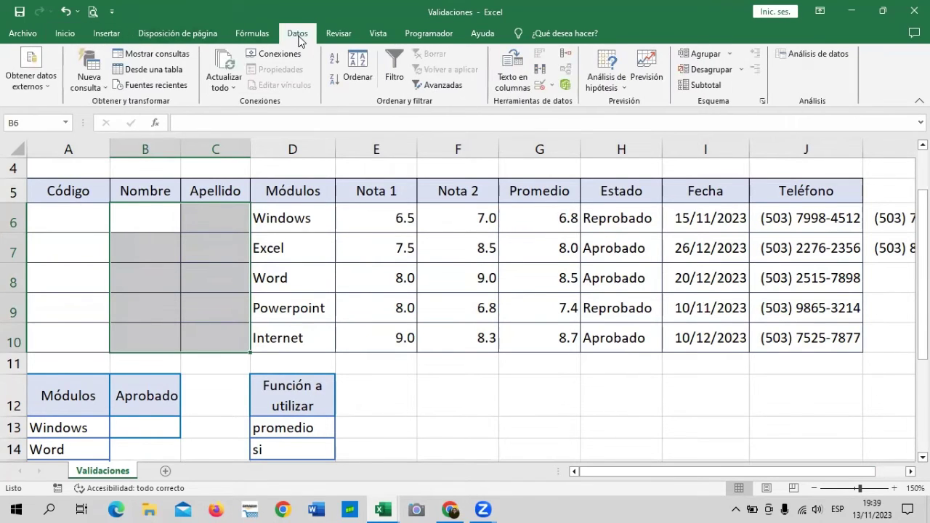
pyautogui.click(541, 86)
pyautogui.click(371, 144)
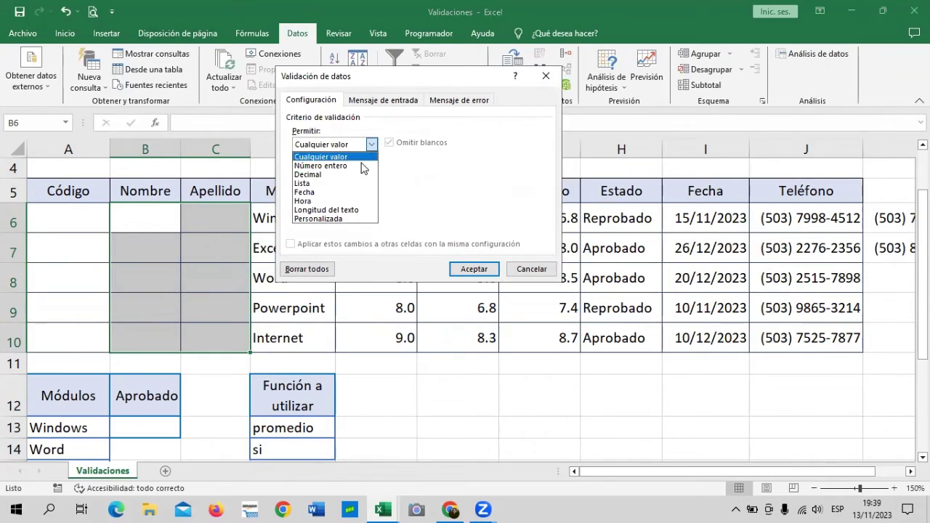
pyautogui.click(355, 210)
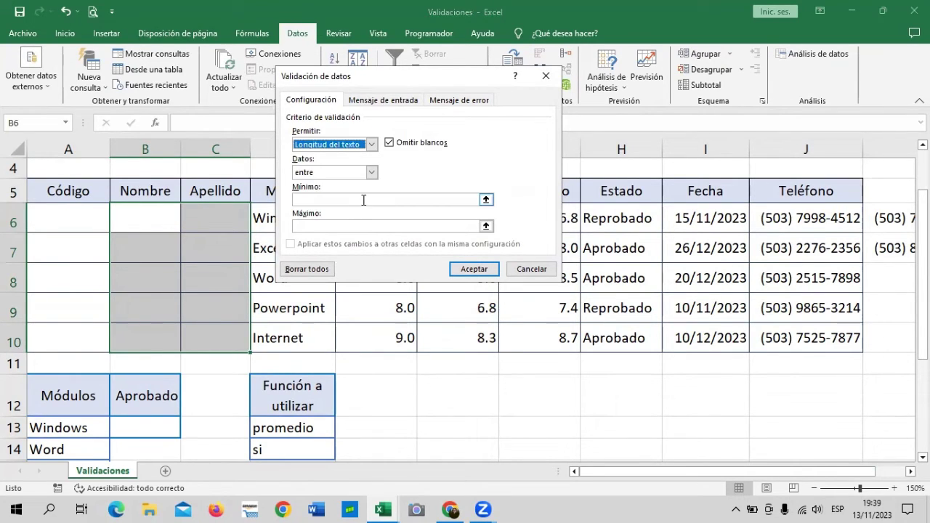
pyautogui.click(363, 200)
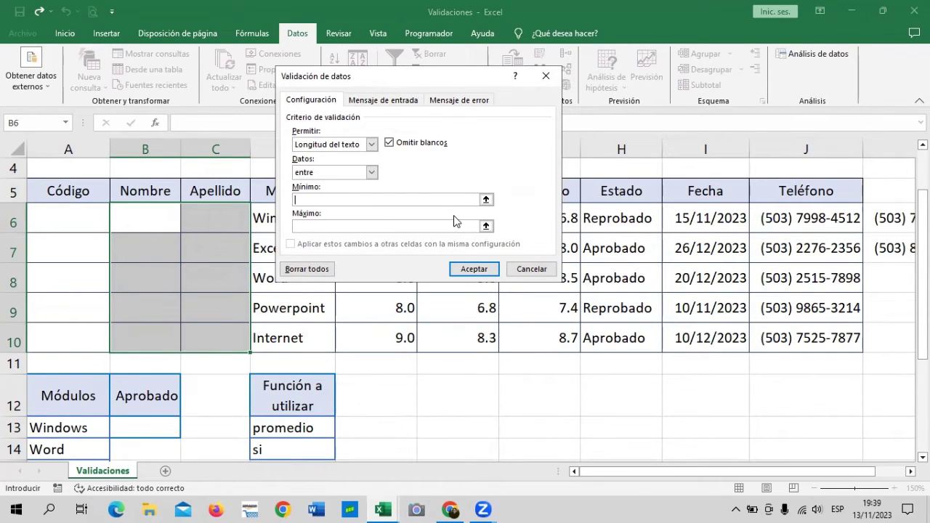
pyautogui.write('3')
pyautogui.click(455, 226)
pyautogui.write('6')
pyautogui.click(475, 269)
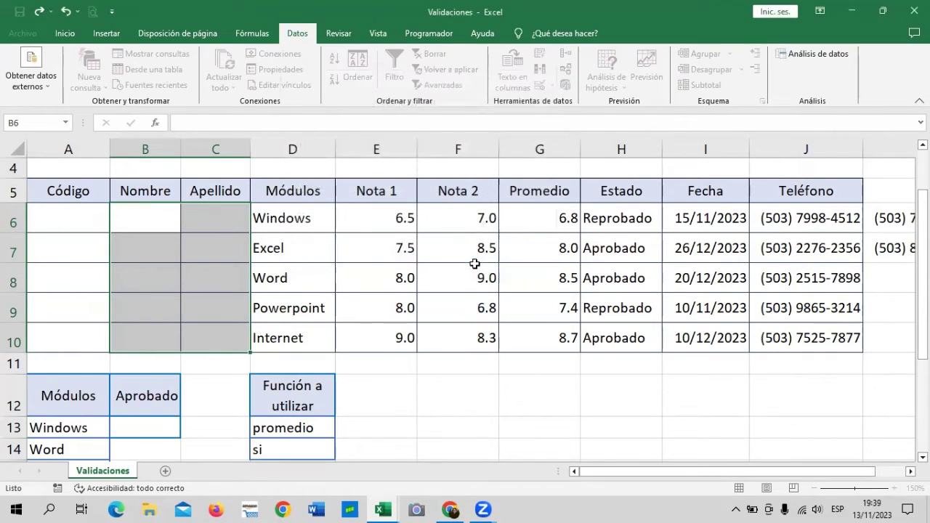
# Step: Enter the first student's first name in B6 and surname in C6
pyautogui.click(156, 226)
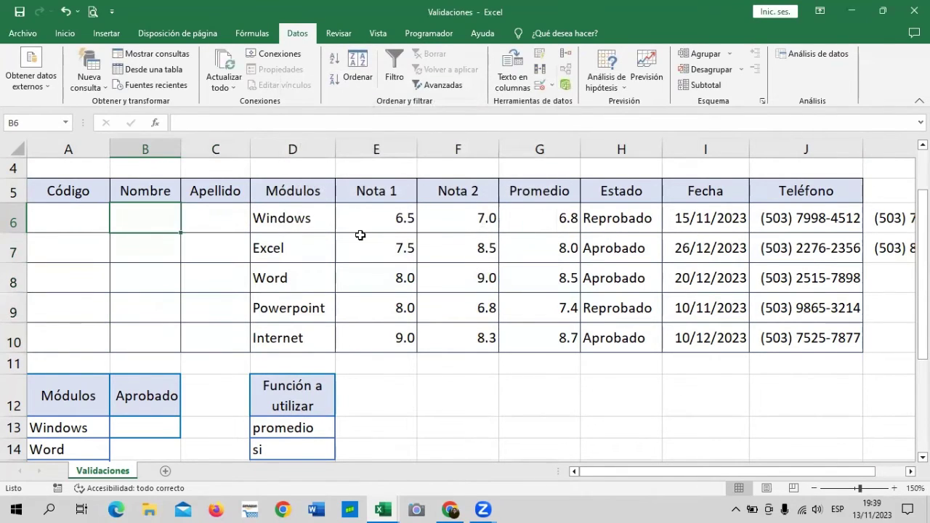
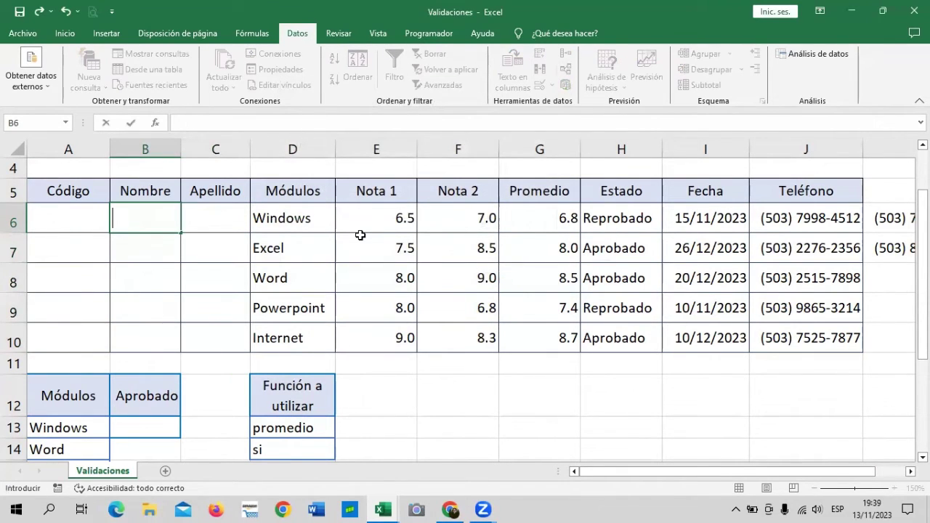
pyautogui.press('capslock')
pyautogui.press('capslock')
pyautogui.press('Return')
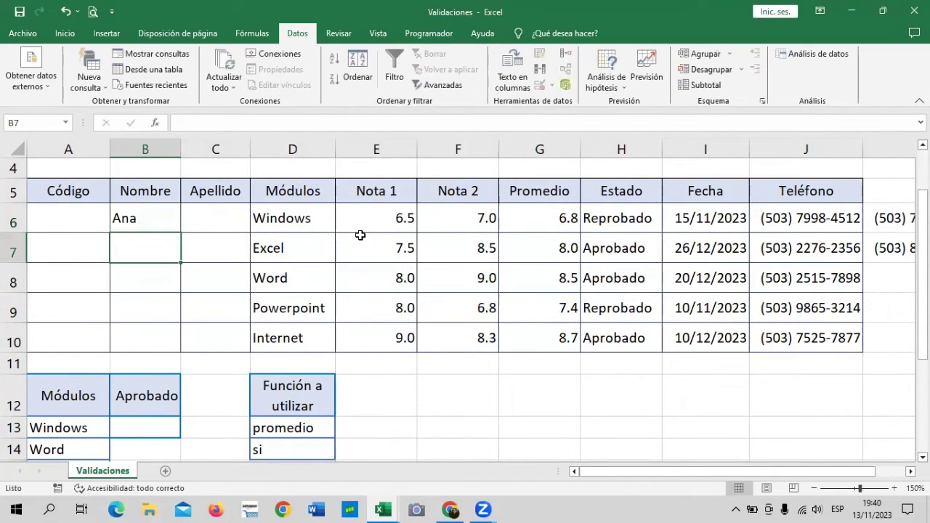
pyautogui.click(211, 213)
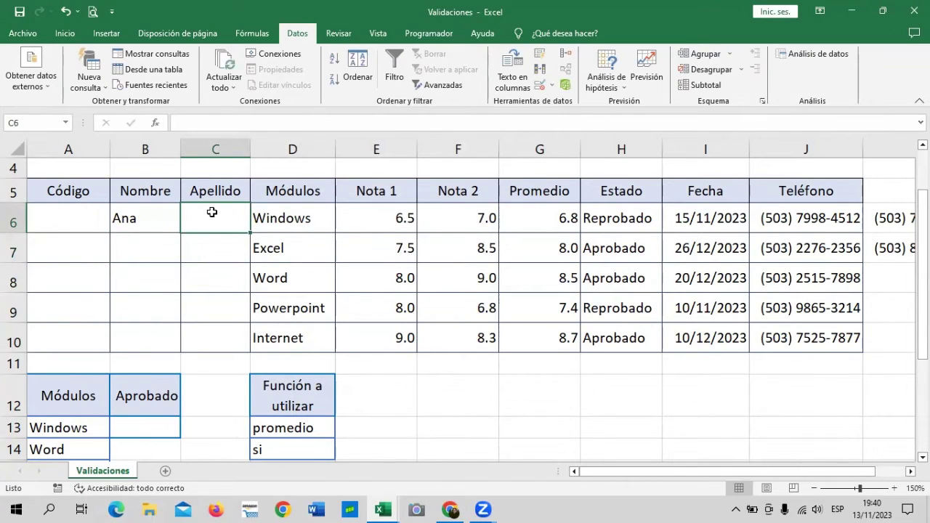
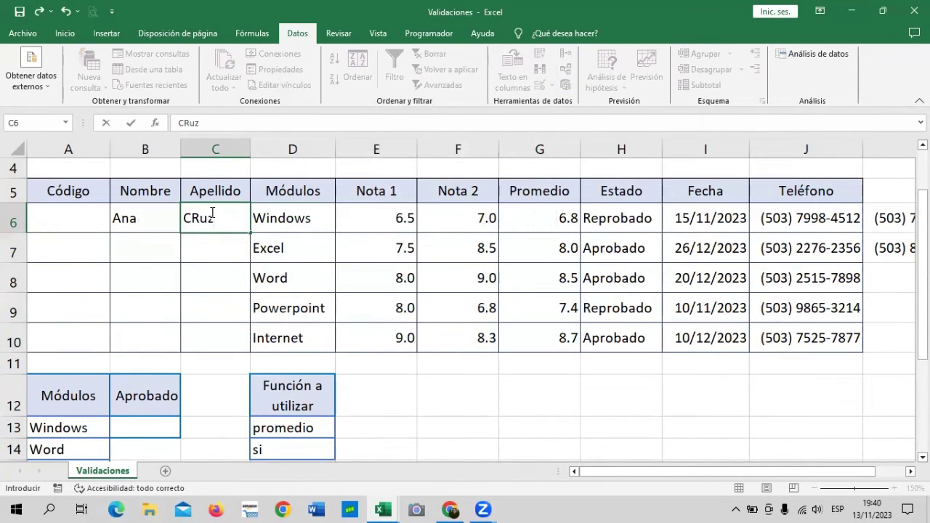
pyautogui.write('ruz')
pyautogui.press('Return')
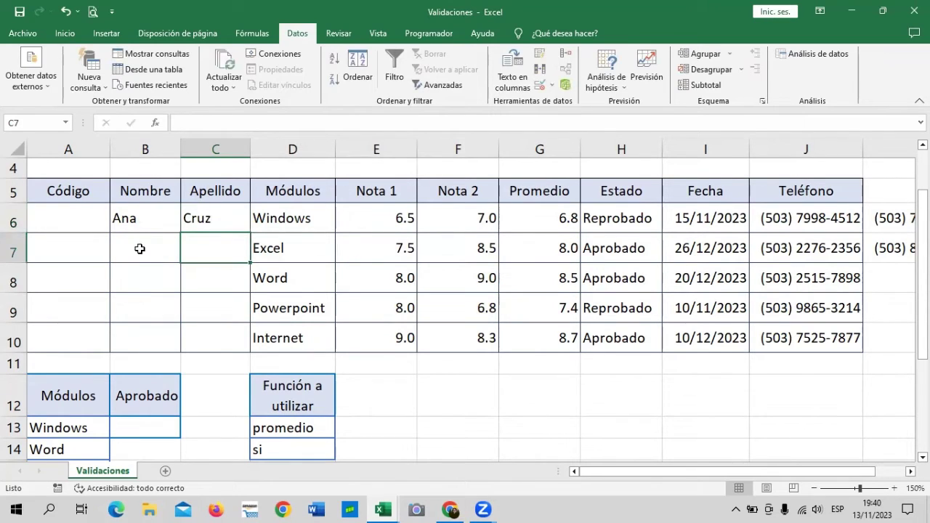
# Step: Enter the second student's first name in B7; cancel the 7-letter surname rejected in C7
pyautogui.click(139, 249)
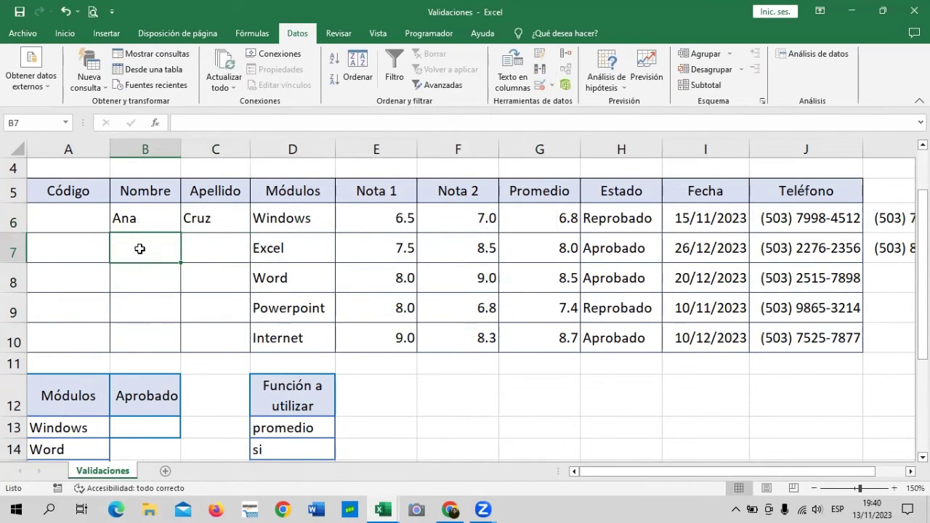
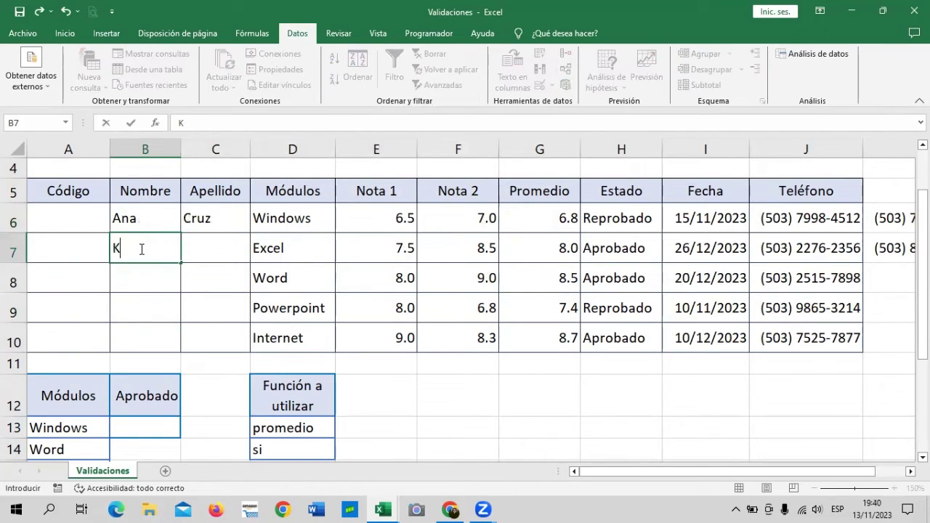
pyautogui.click(202, 252)
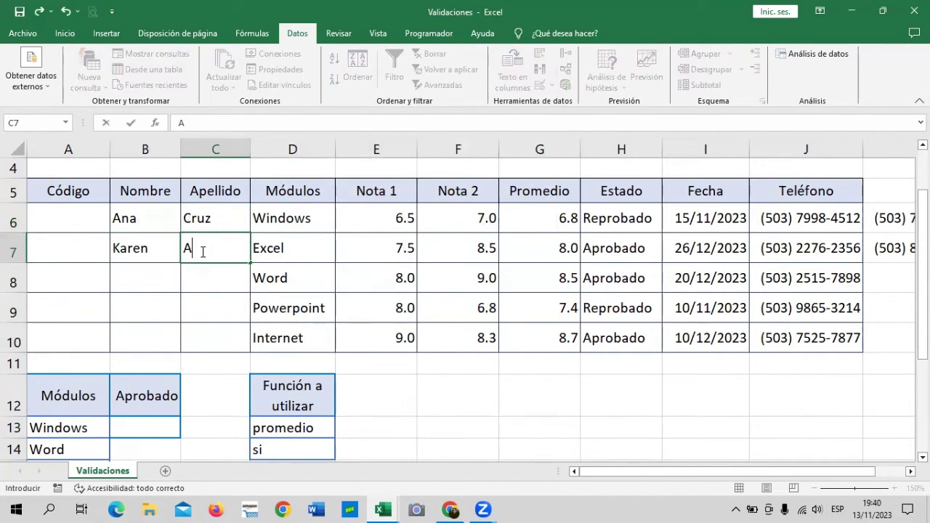
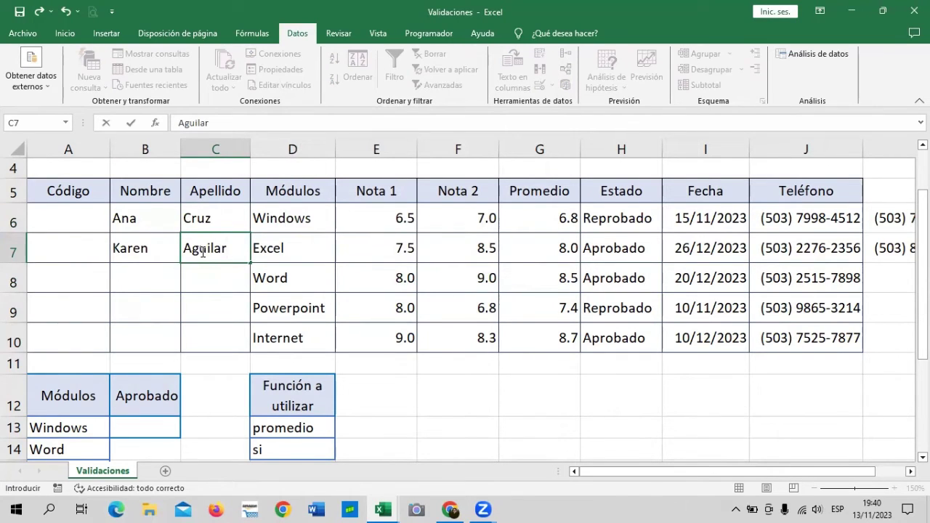
pyautogui.click(203, 251)
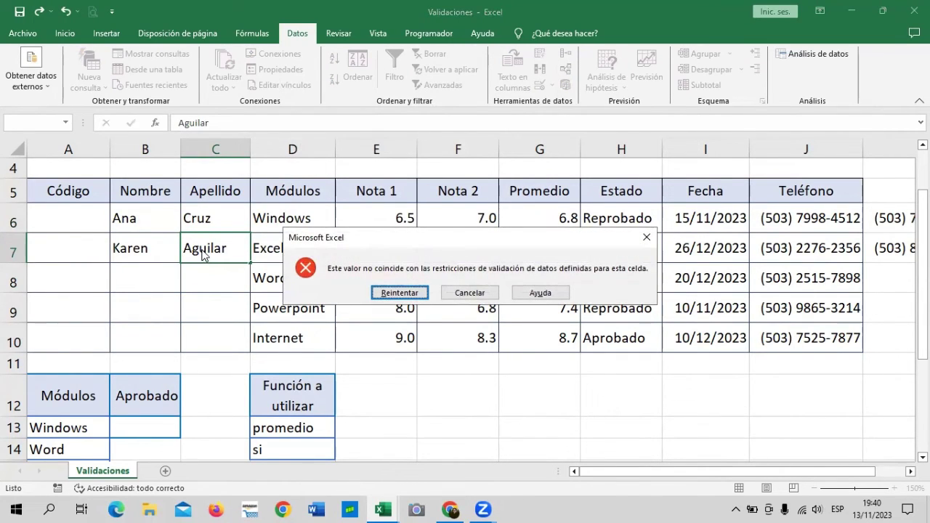
pyautogui.click(459, 295)
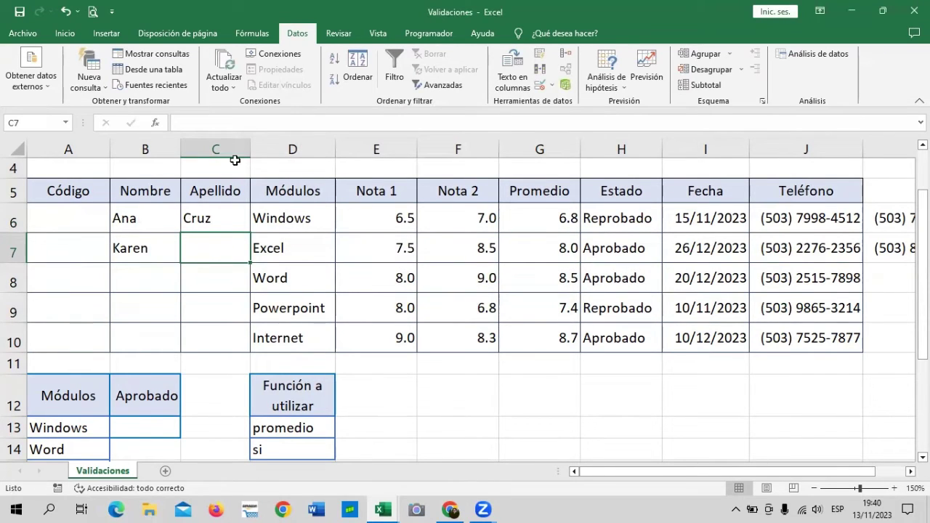
# Step: Widen columns B and C slightly and scroll down to review the validation notes
pyautogui.moveTo(250, 148); pyautogui.dragTo(256, 148)
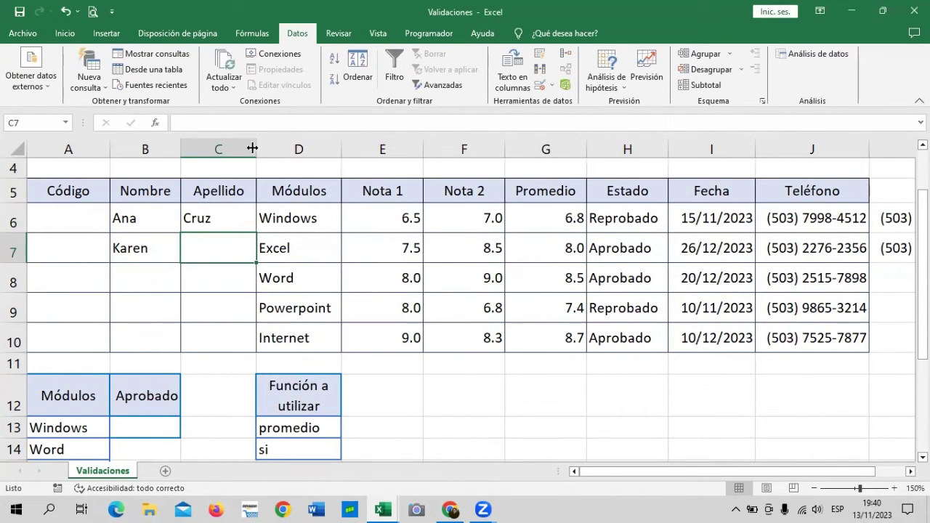
pyautogui.moveTo(180, 148); pyautogui.dragTo(183, 145)
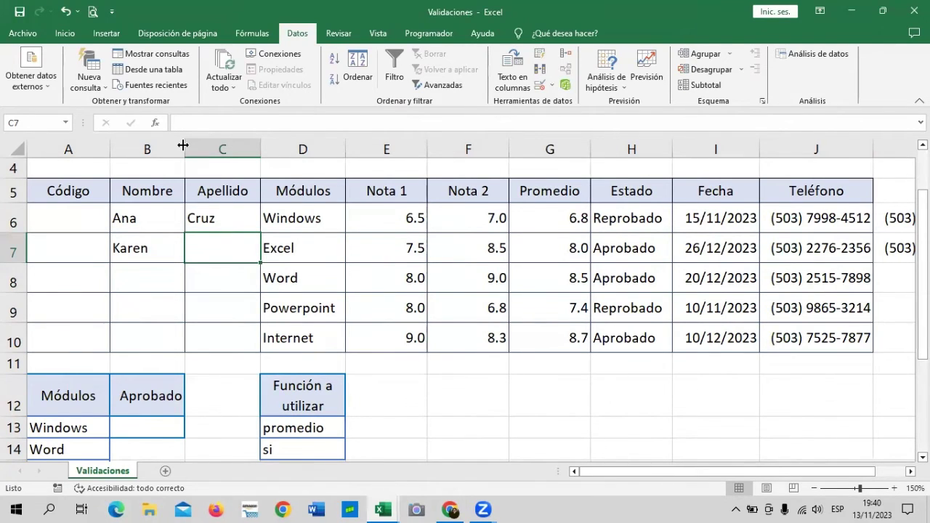
pyautogui.scroll(-3, 265, 373)
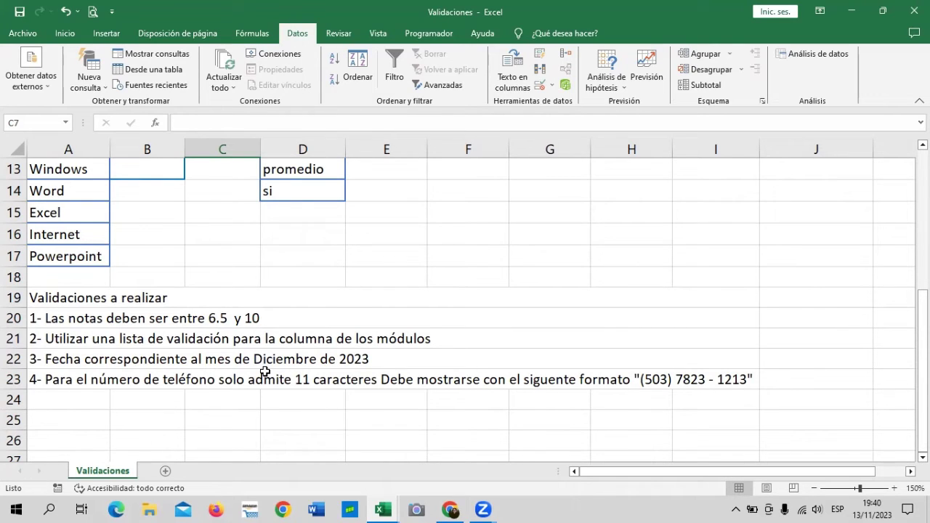
pyautogui.scroll(4, 322, 422)
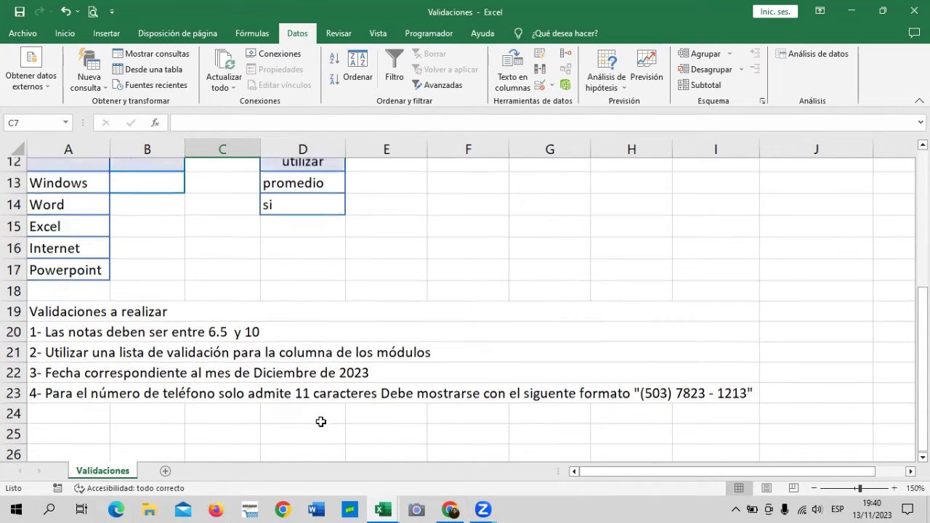
pyautogui.scroll(-2, 326, 393)
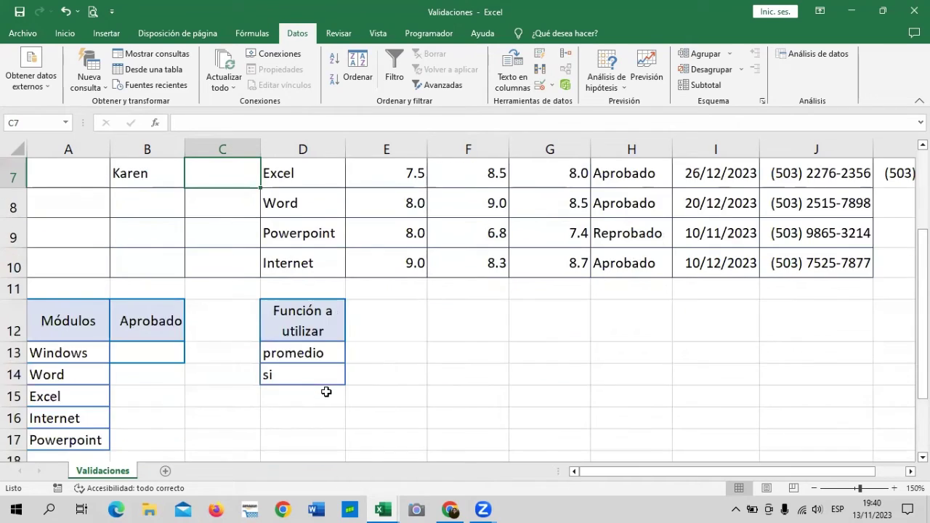
pyautogui.scroll(-2, 326, 393)
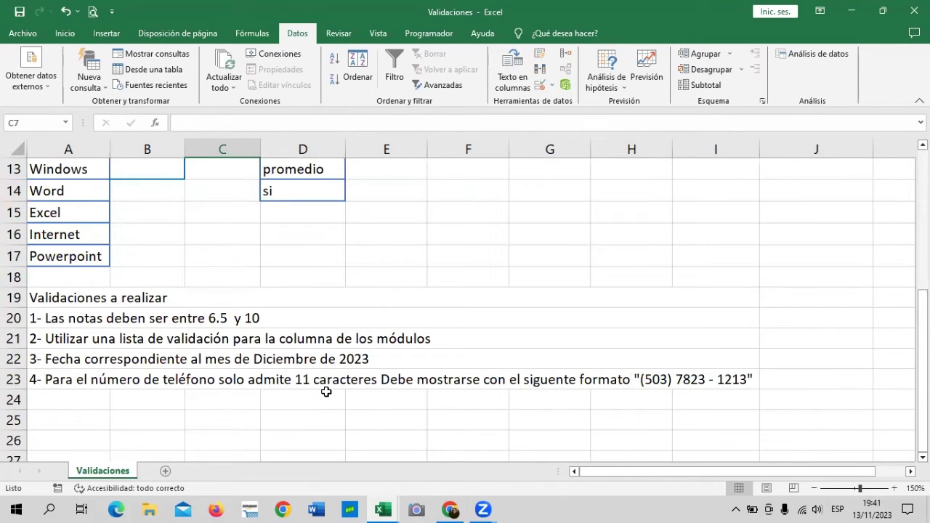
pyautogui.scroll(2, 312, 362)
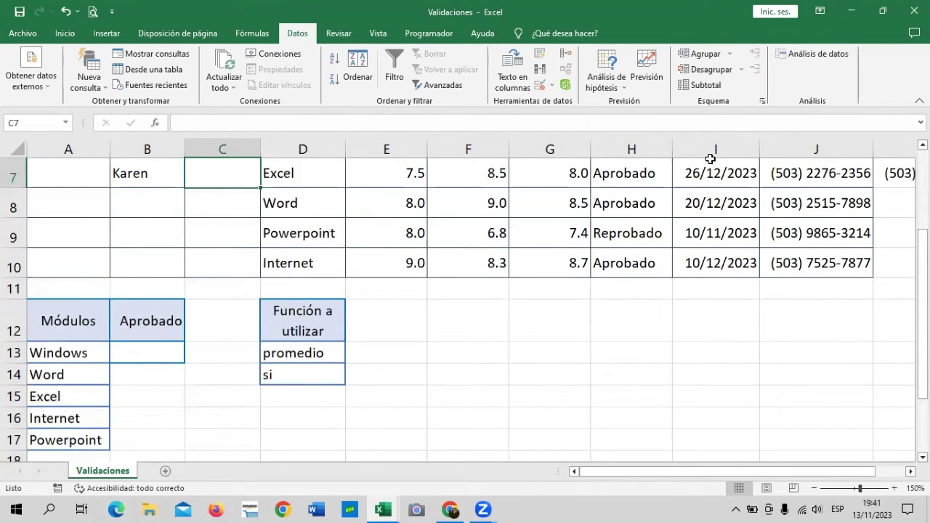
pyautogui.scroll(2, 580, 287)
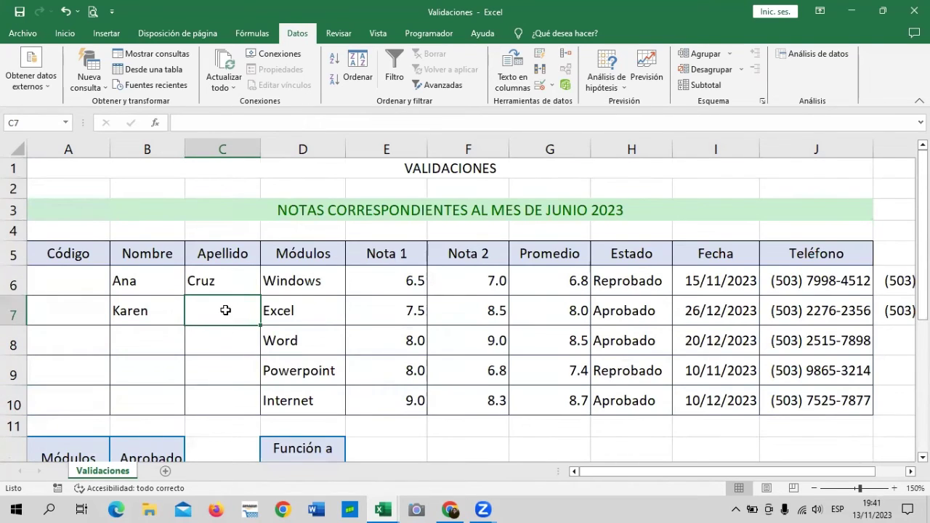
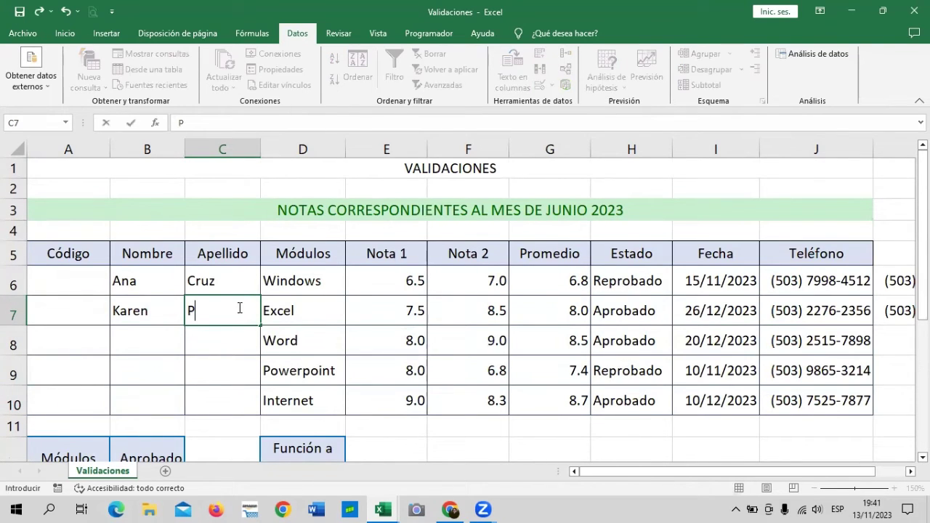
# Step: Enter a valid surname in C7 and the third student's name and surname in B8:C8
pyautogui.press('Return')
pyautogui.click(146, 335)
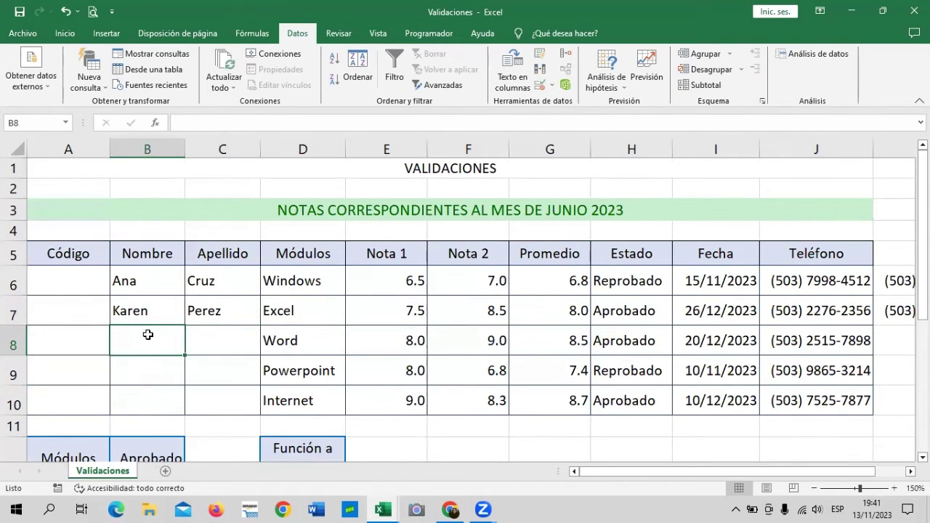
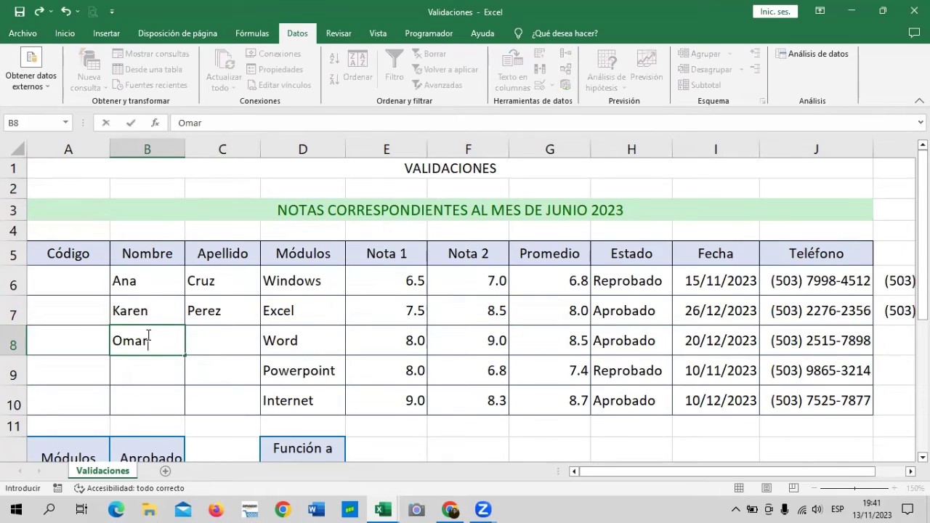
pyautogui.click(213, 338)
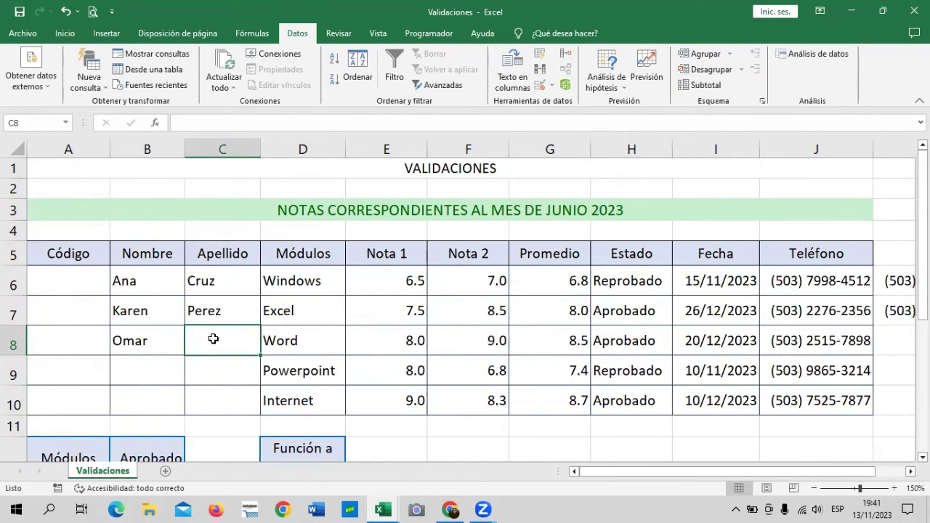
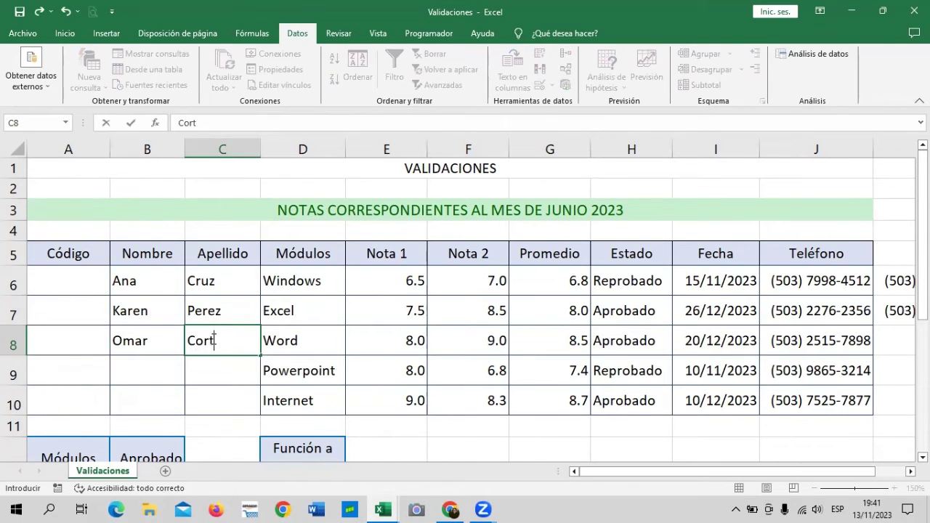
pyautogui.press('Return')
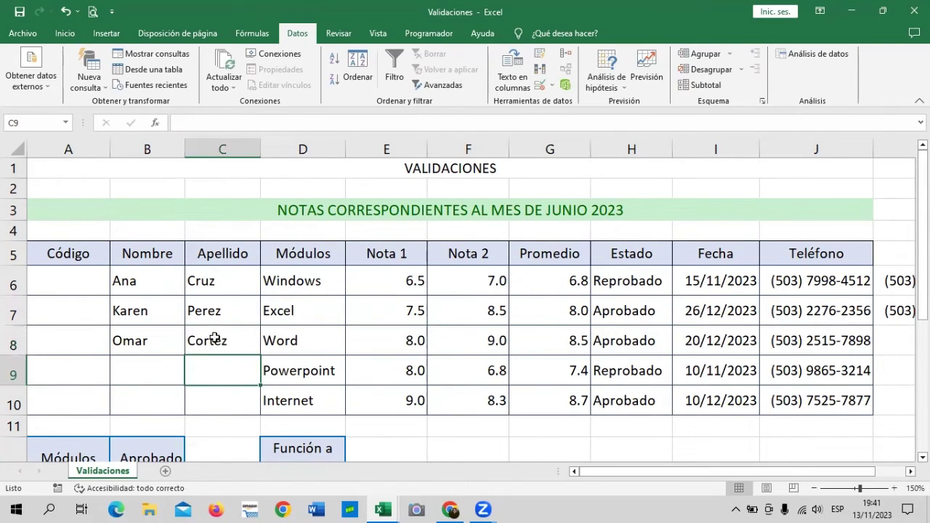
# Step: Fill rows 9 and 10 with the last two students' first names and surnames
pyautogui.click(160, 363)
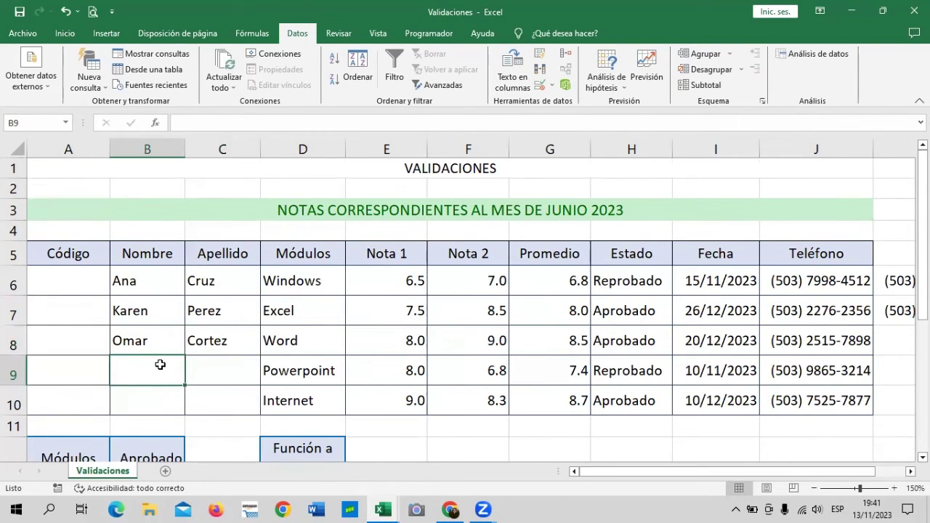
pyautogui.scroll(-1, 160, 363)
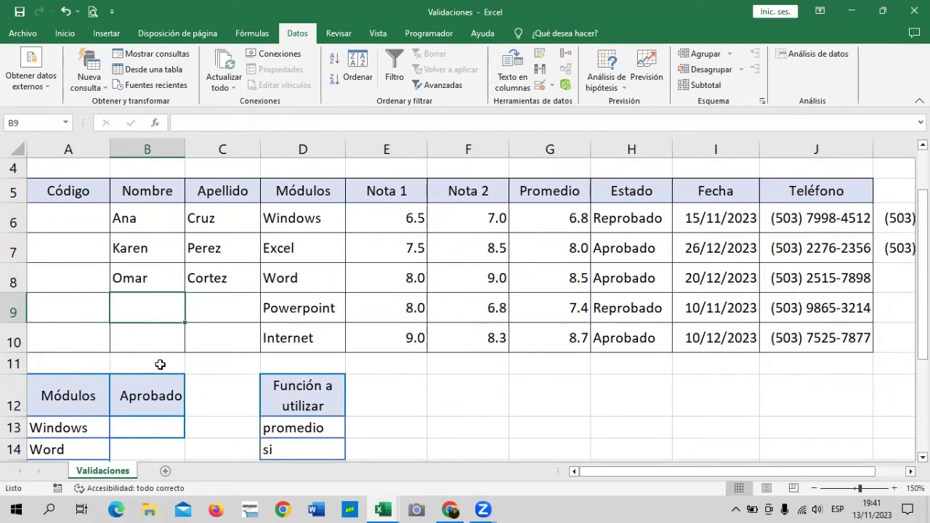
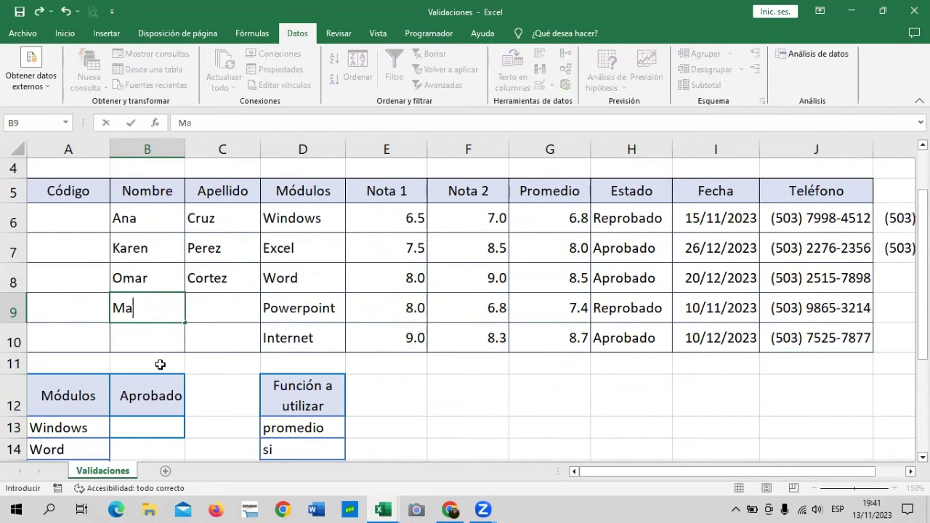
pyautogui.press('Tab')
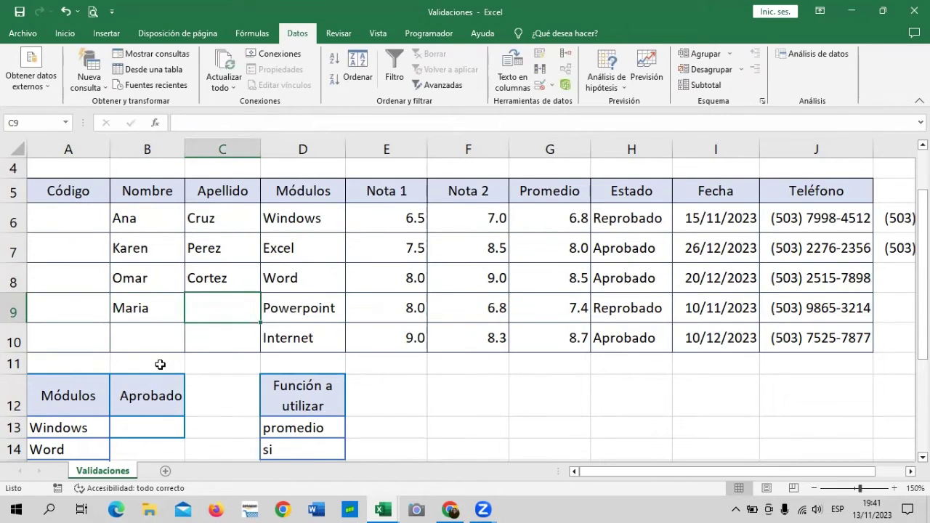
pyautogui.press('Down')
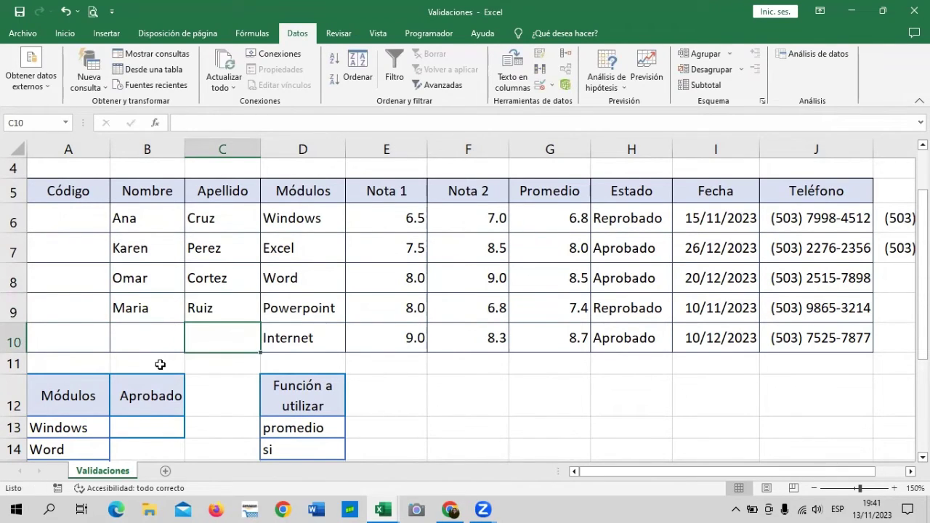
pyautogui.click(149, 338)
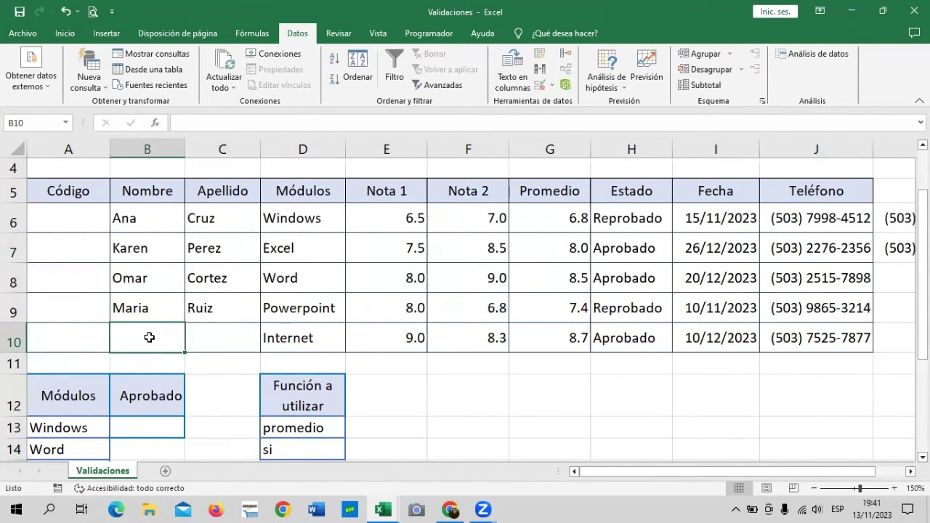
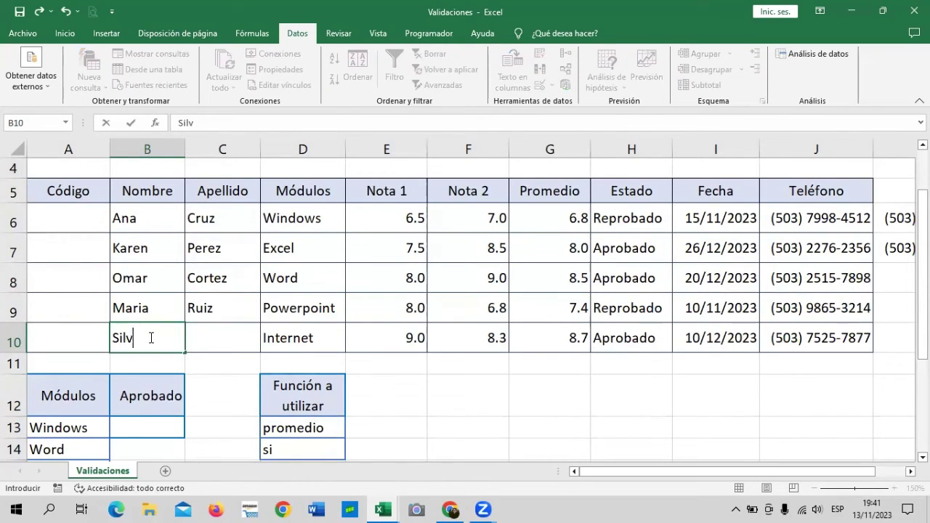
pyautogui.press('Return')
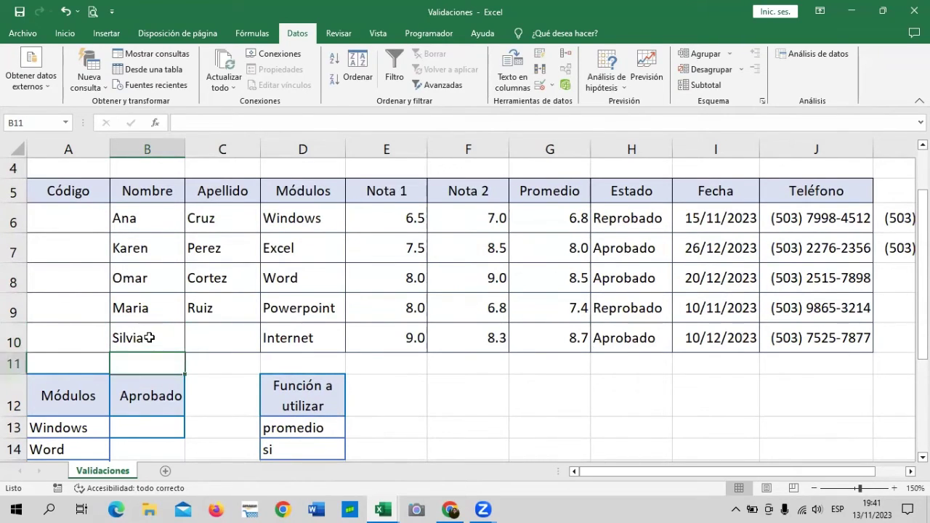
pyautogui.click(241, 341)
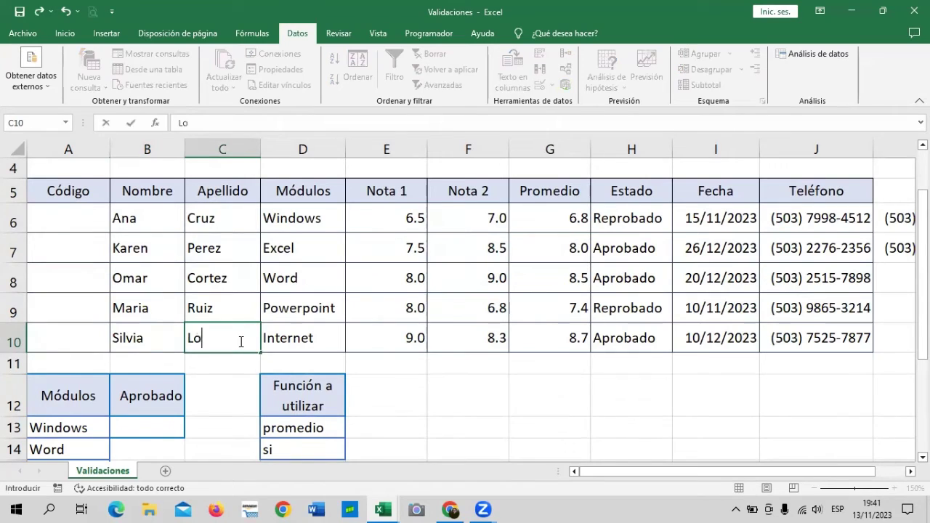
pyautogui.press('Return')
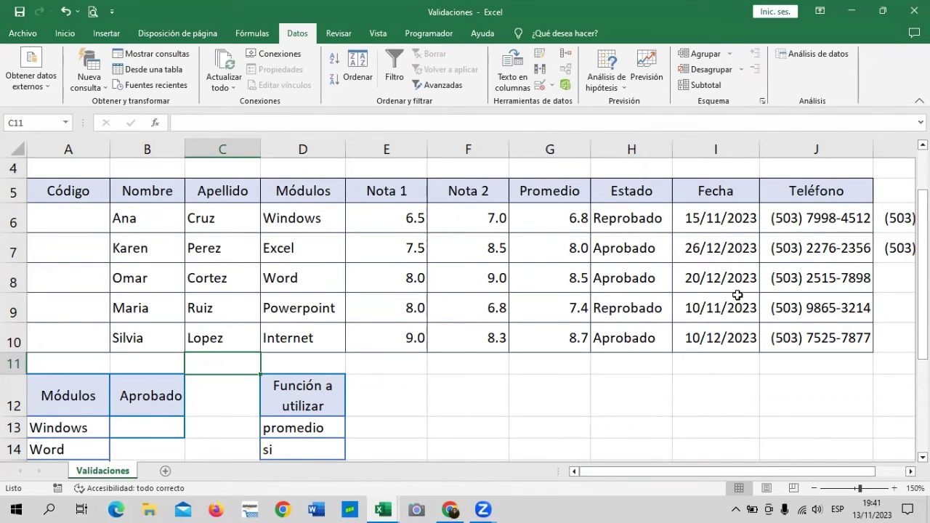
pyautogui.click(73, 208)
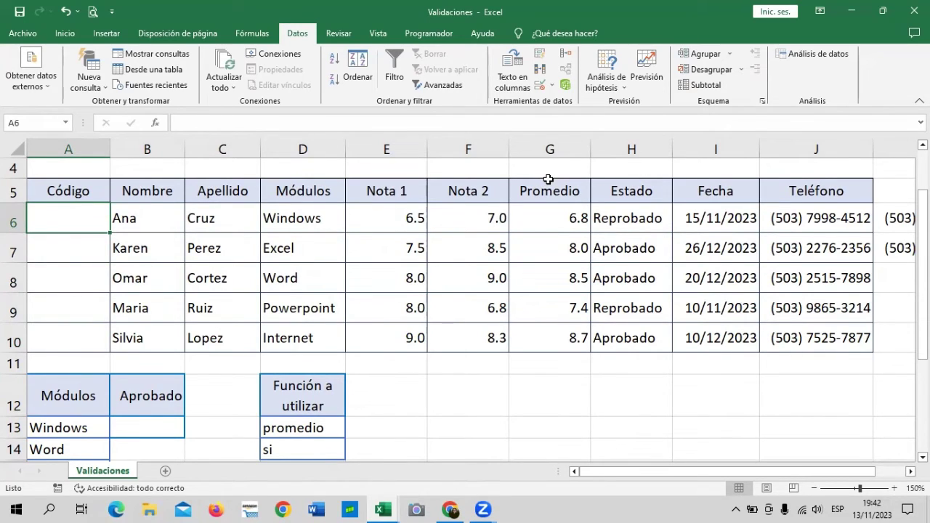
# Step: Enter =IZQUIERDA(B6;1)&IZQUIERDA(C6;1)&"001" in A6 so it shows AC001
pyautogui.write('=iz')
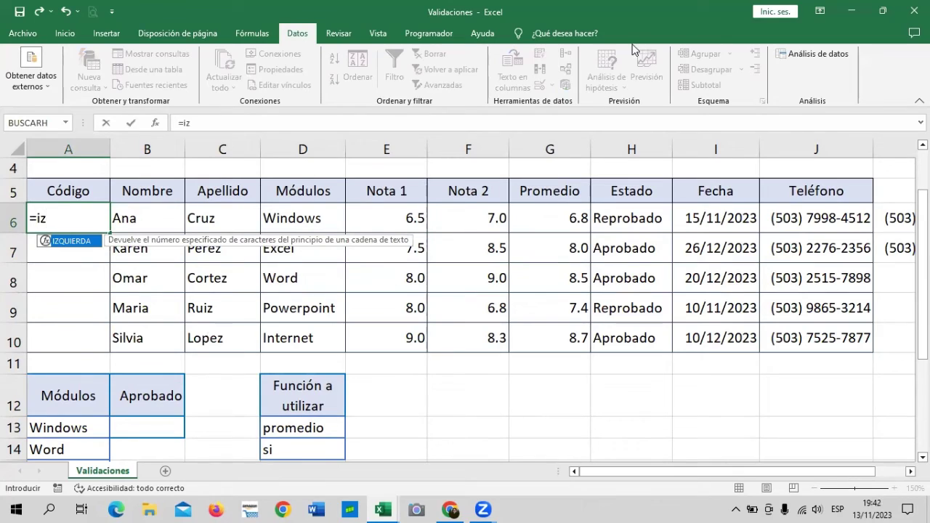
pyautogui.doubleClick(82, 243)
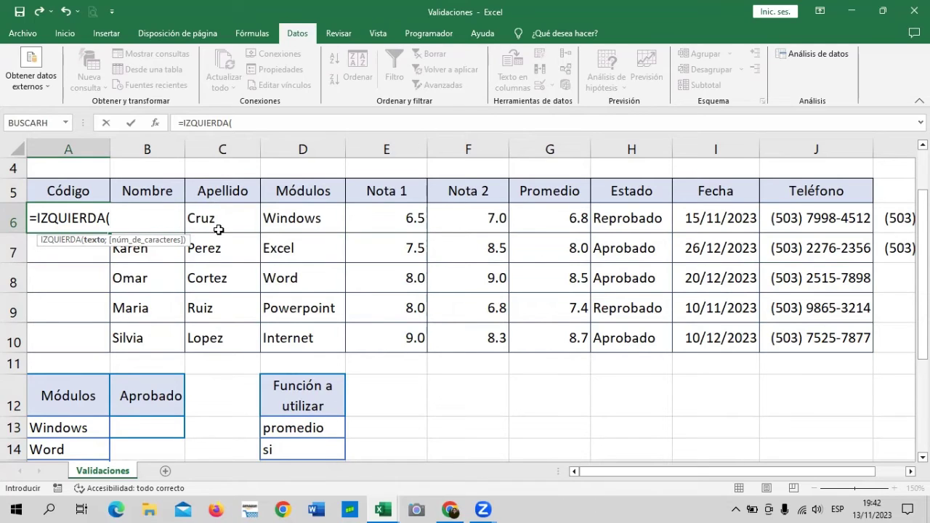
pyautogui.write('b6')
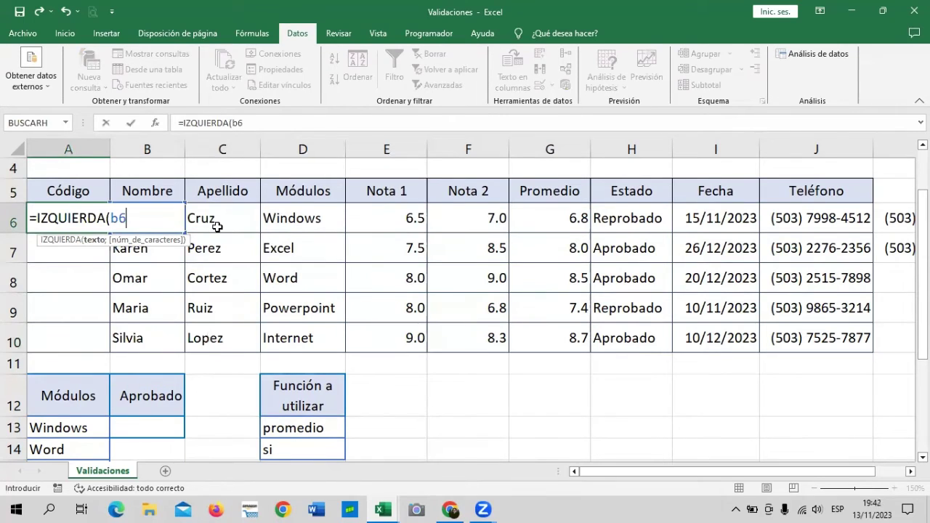
pyautogui.write(';')
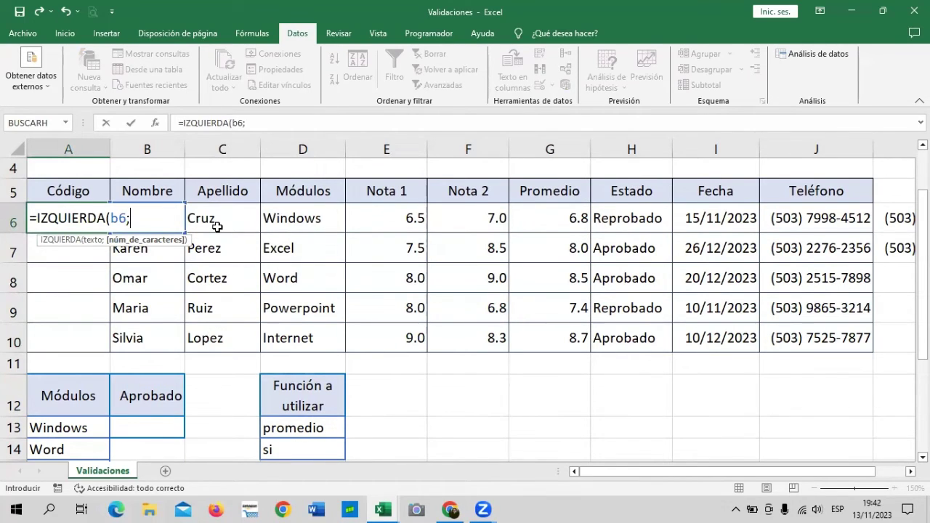
pyautogui.write('1')
pyautogui.write(')')
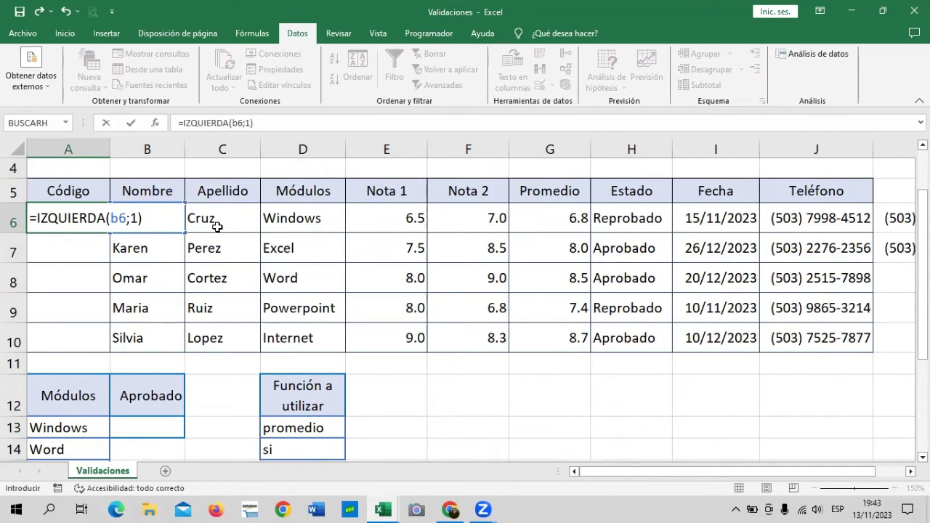
pyautogui.write('&')
pyautogui.write('iz')
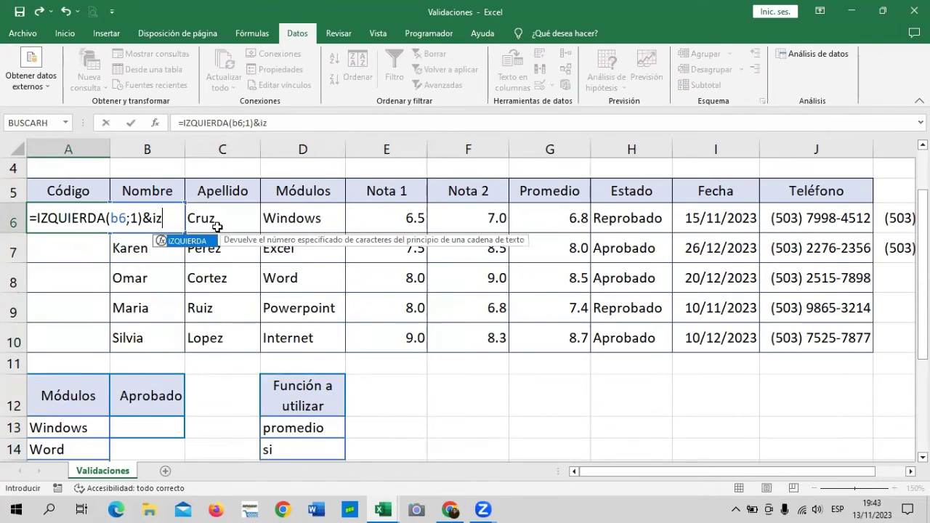
pyautogui.press('Tab')
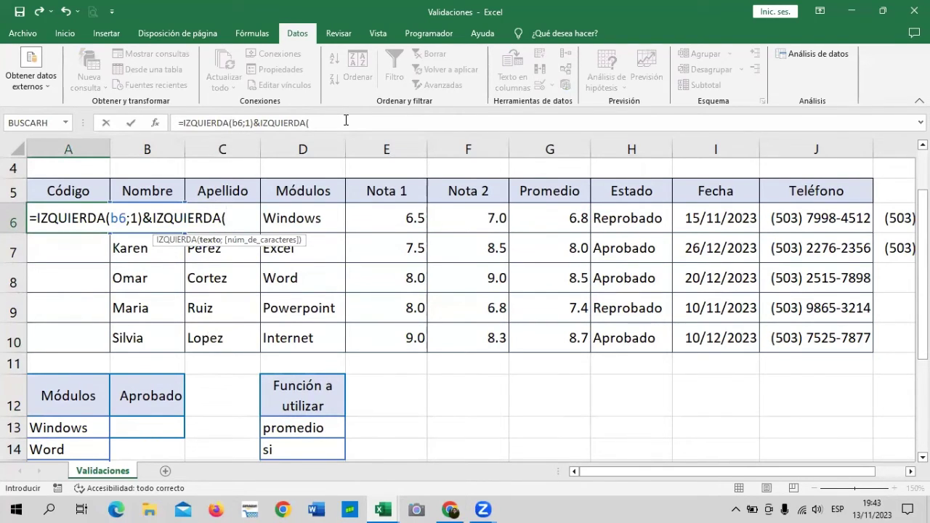
pyautogui.write('c')
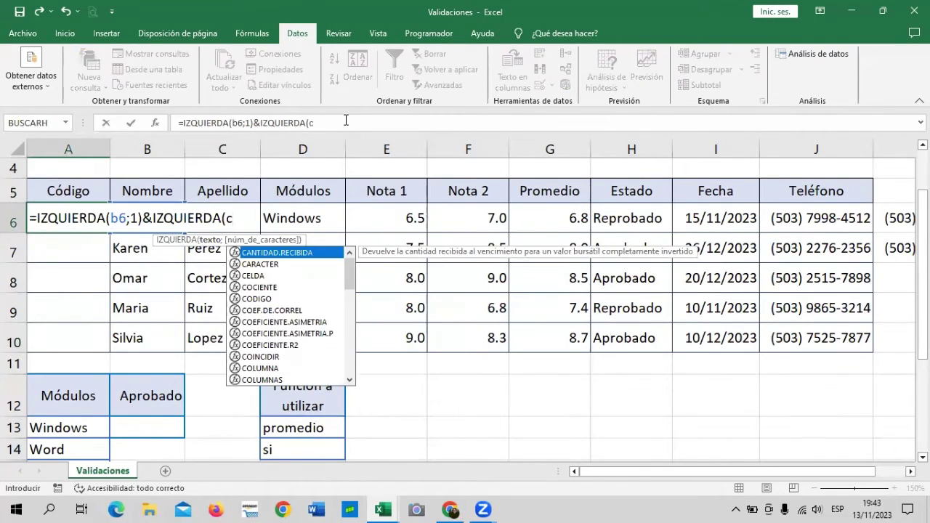
pyautogui.write('6;')
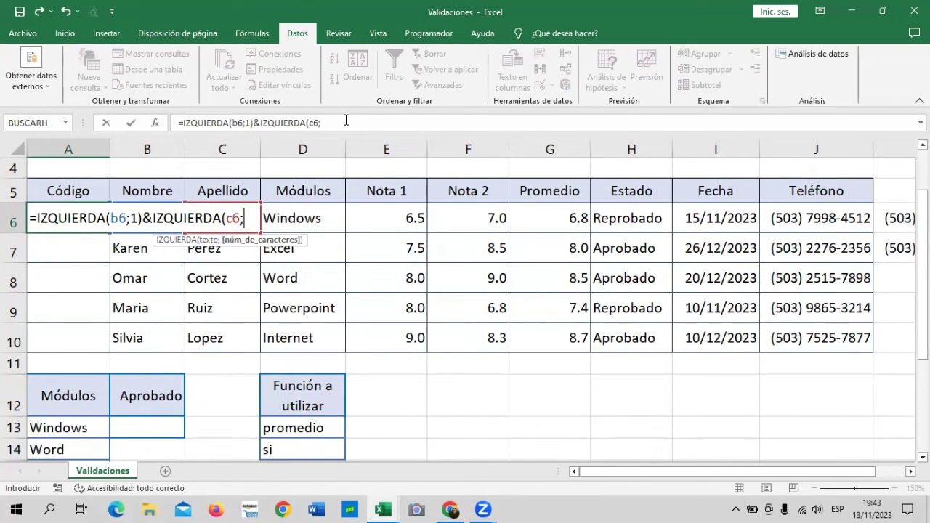
pyautogui.write('1')
pyautogui.write(')')
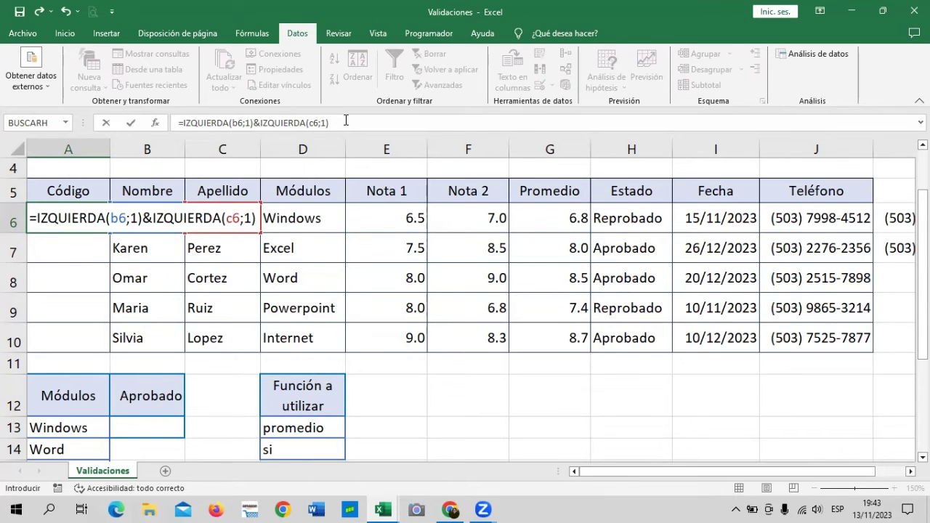
pyautogui.write('&"')
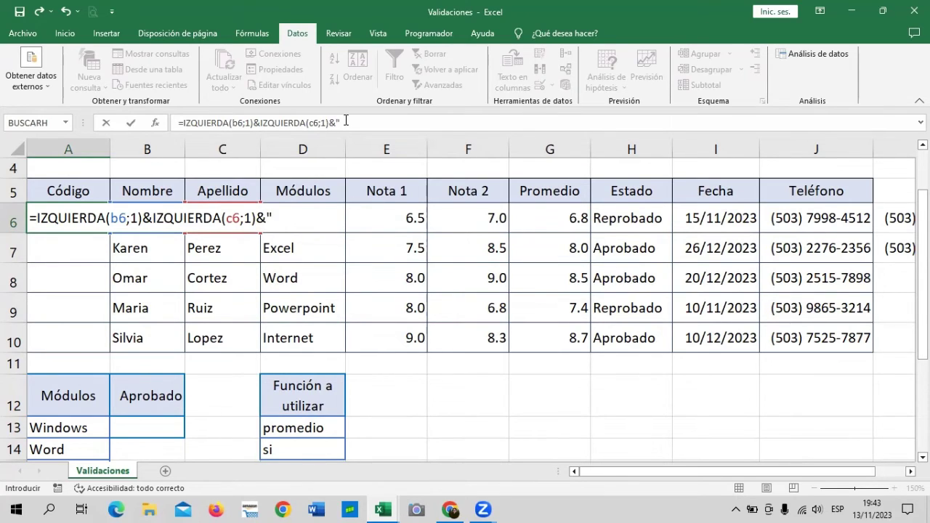
pyautogui.write('00')
pyautogui.write('1')
pyautogui.press('Return')
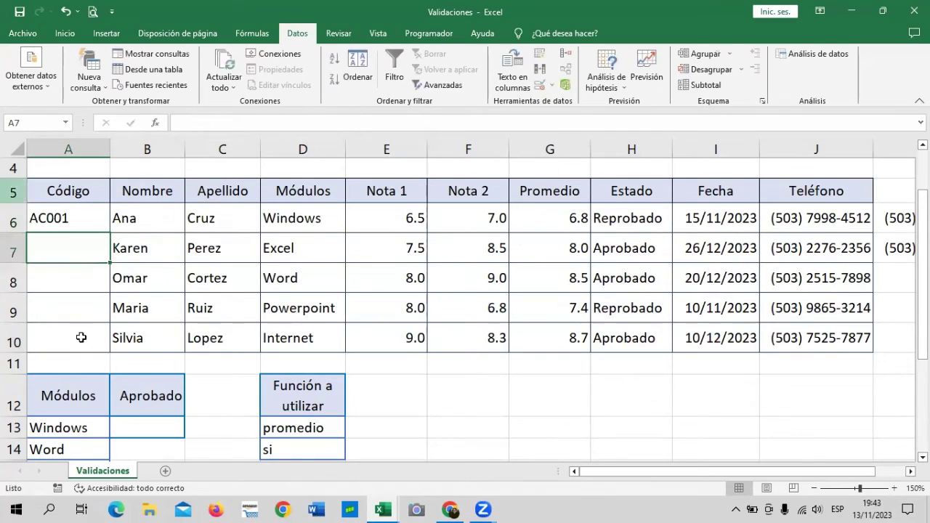
# Step: Copy the A6 Código formula down to A10, giving KP001, OC001, MR001 and SL001
pyautogui.click(72, 208)
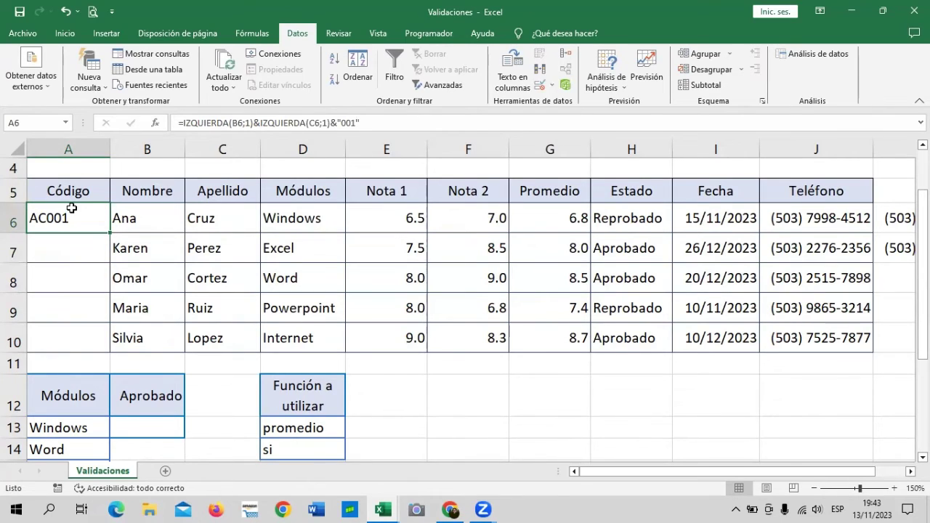
pyautogui.moveTo(110, 234); pyautogui.dragTo(117, 340)
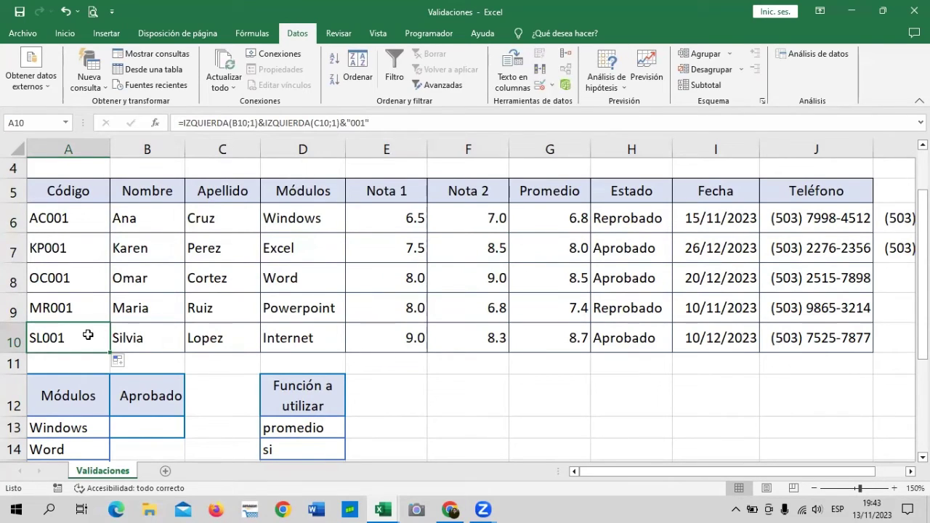
pyautogui.click(86, 309)
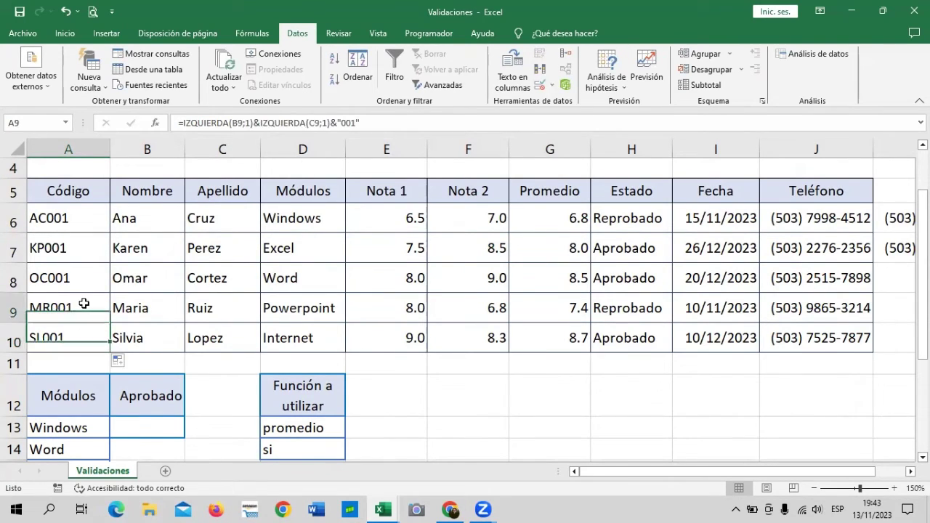
pyautogui.click(79, 274)
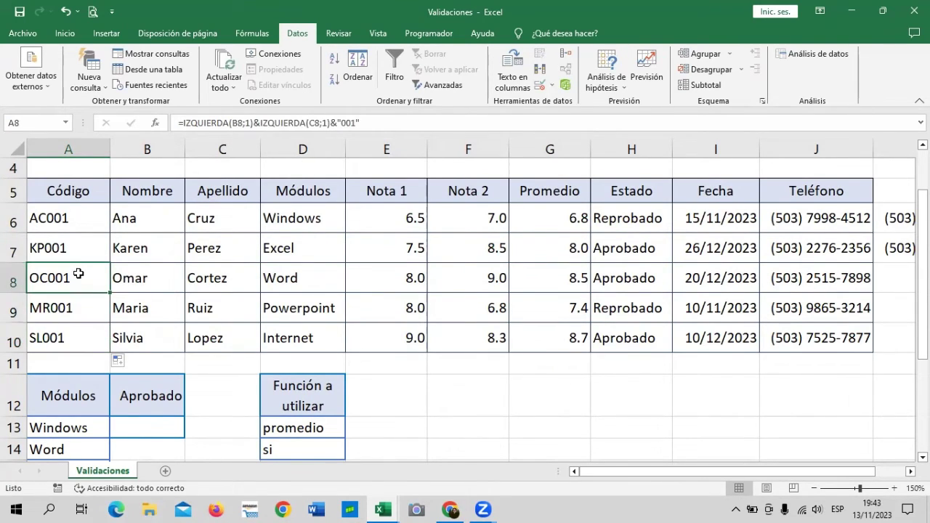
pyautogui.click(86, 213)
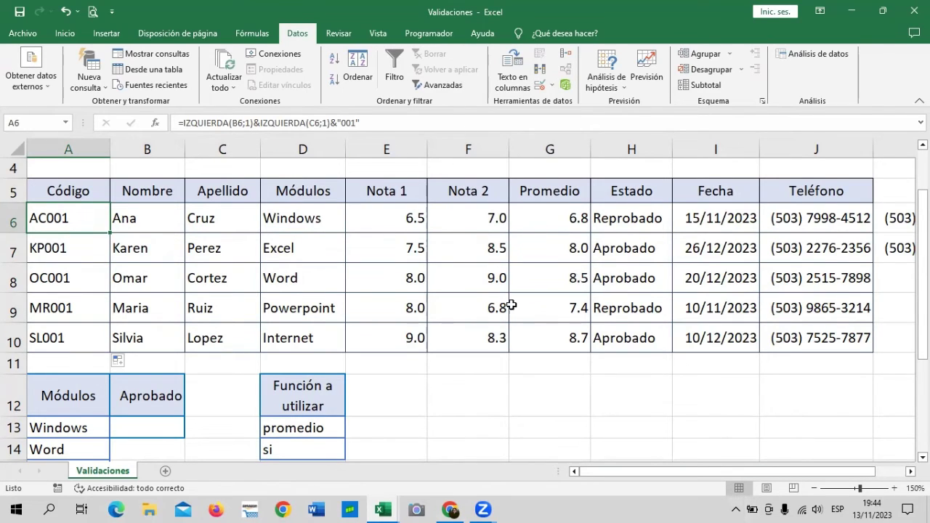
pyautogui.click(507, 392)
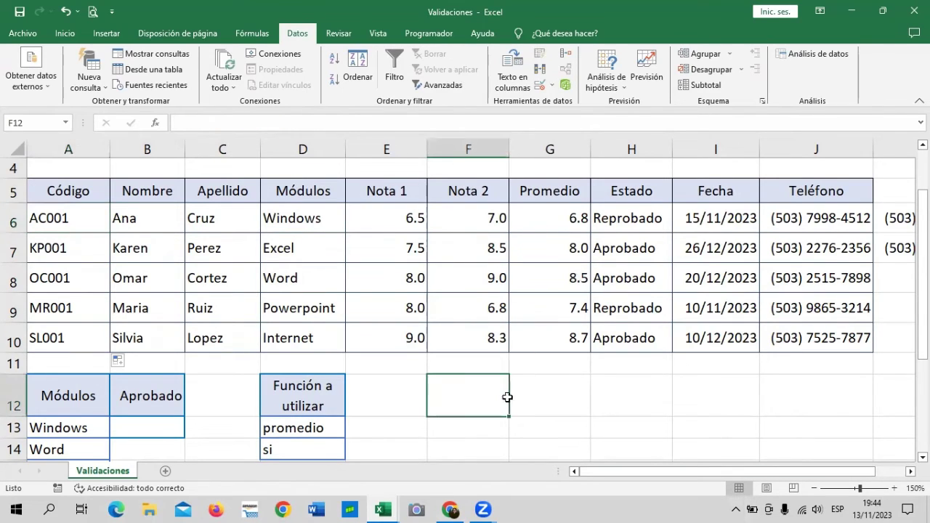
# Step: Insert an empty column before Código and narrow it, shifting the table to column B
pyautogui.click(77, 149)
pyautogui.rightClick(78, 149)
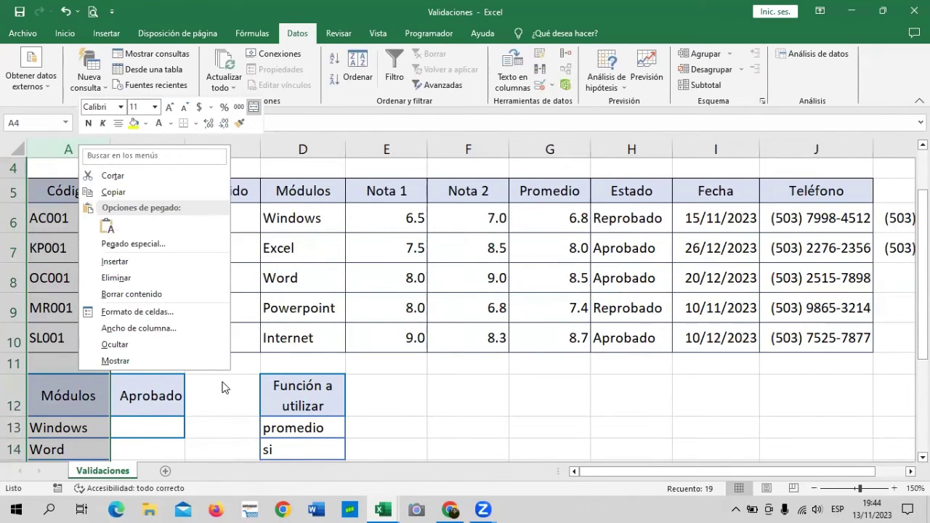
pyautogui.click(163, 261)
pyautogui.click(326, 355)
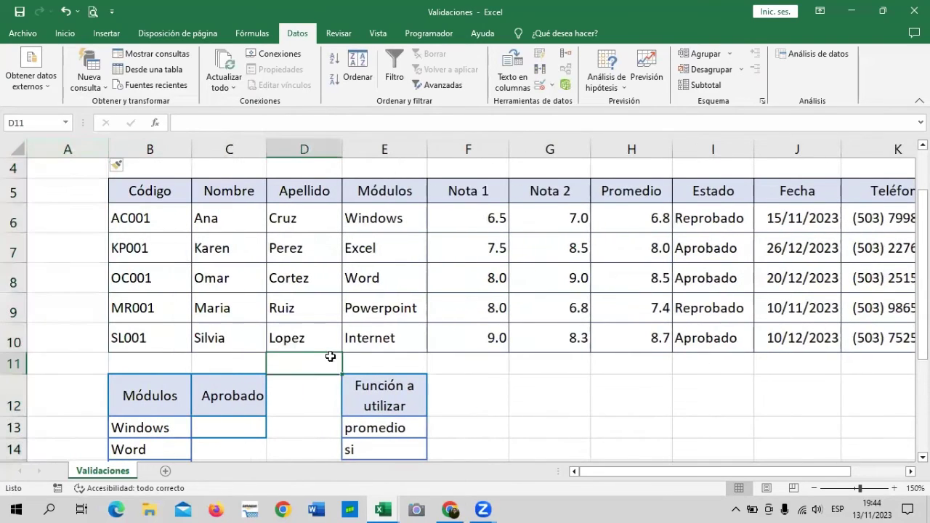
pyautogui.moveTo(109, 148); pyautogui.dragTo(70, 148)
pyautogui.click(101, 218)
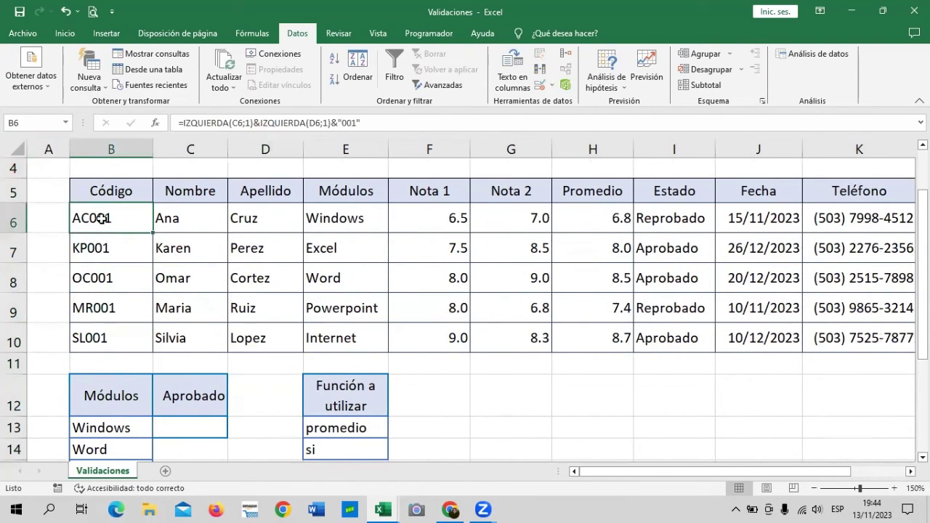
pyautogui.click(98, 250)
pyautogui.click(43, 218)
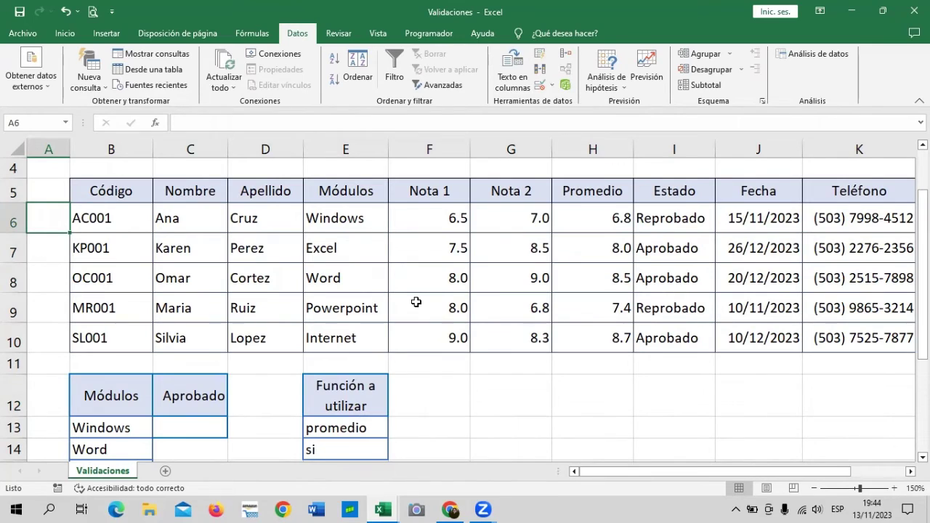
# Step: Enter 001 in helper cell A6, then retype it as ¨001
pyautogui.write('001')
pyautogui.press('Return')
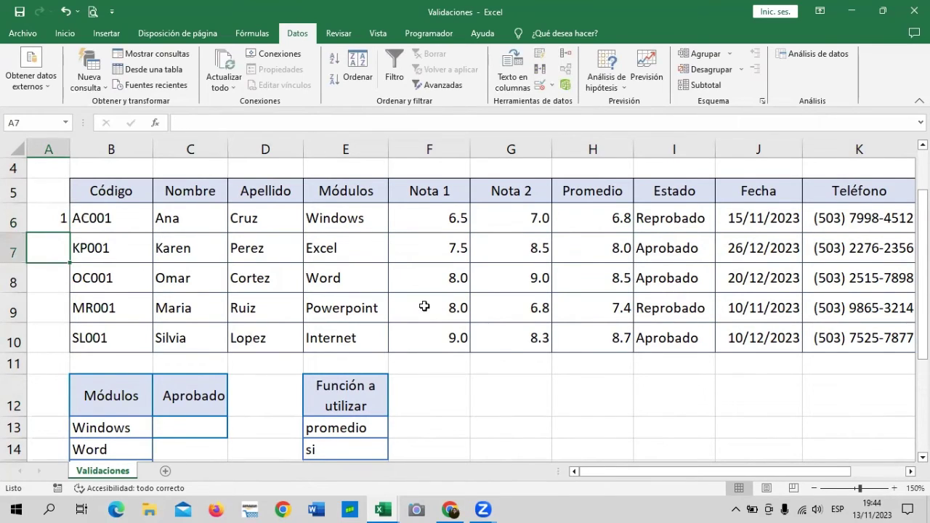
pyautogui.click(47, 218)
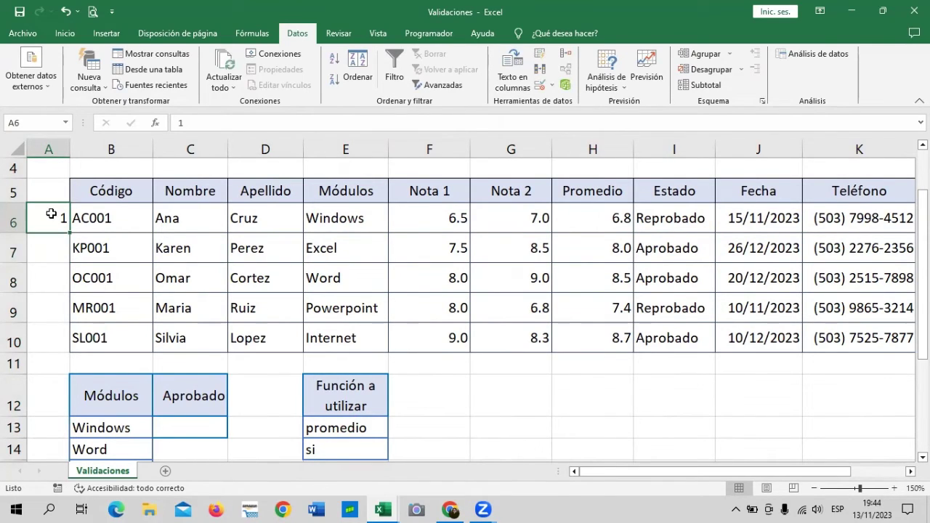
pyautogui.press('BackSpace')
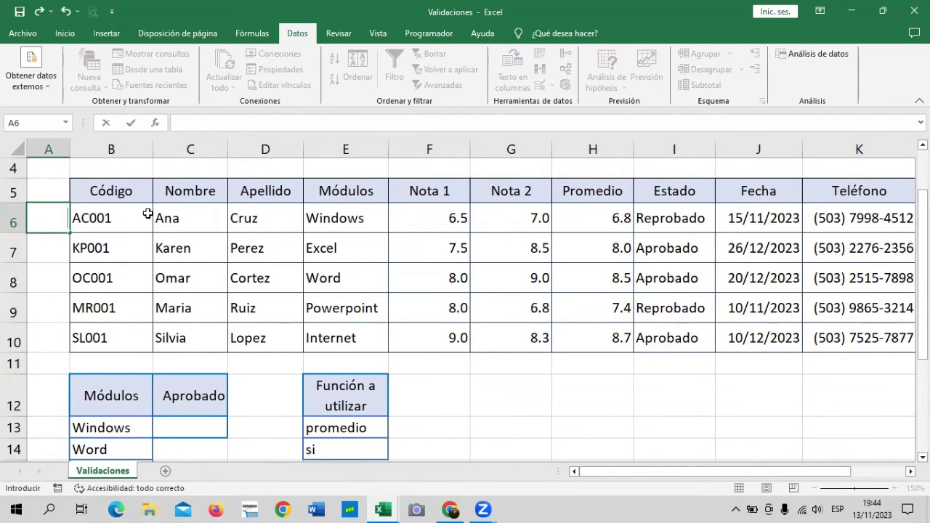
pyautogui.write('¨00')
pyautogui.press('BackSpace')
pyautogui.press('BackSpace')
pyautogui.write('¨001')
pyautogui.press('Return')
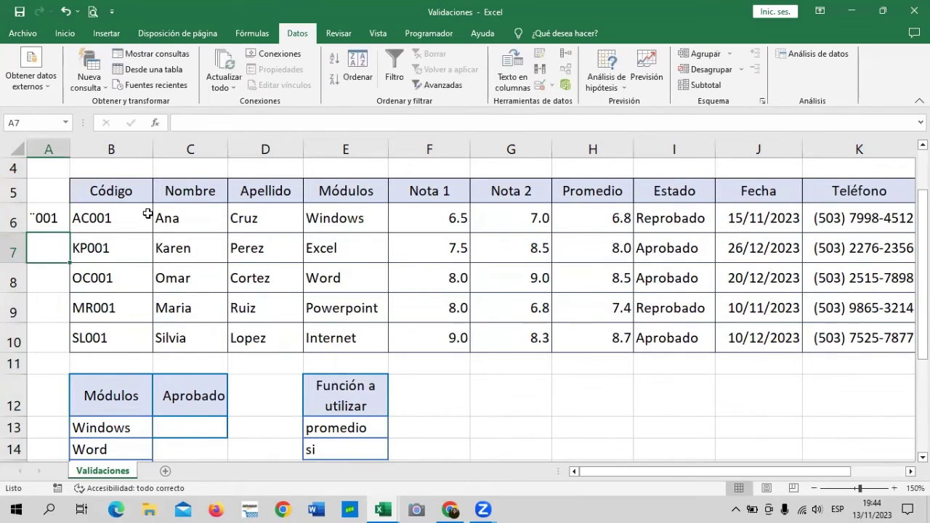
# Step: Correct A6 to '001 and fill the series down to 005 in A10
pyautogui.click(45, 214)
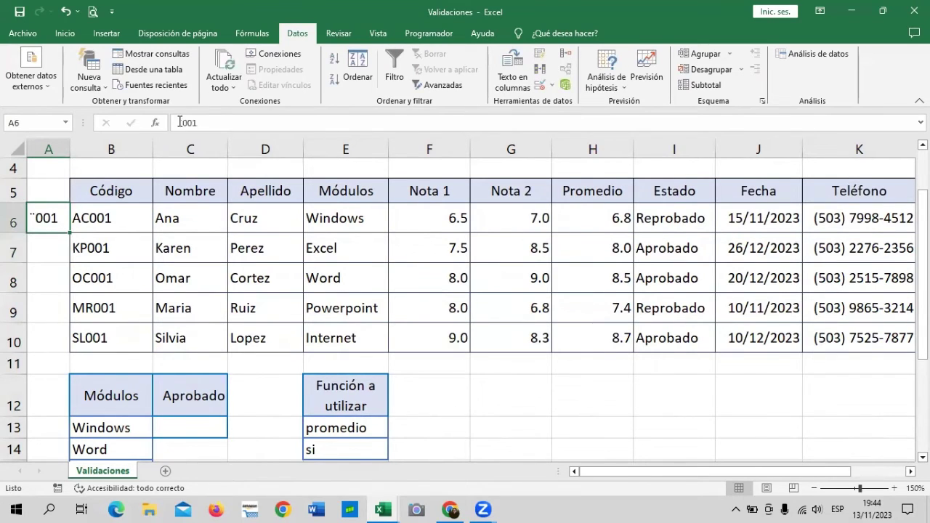
pyautogui.press('F2')
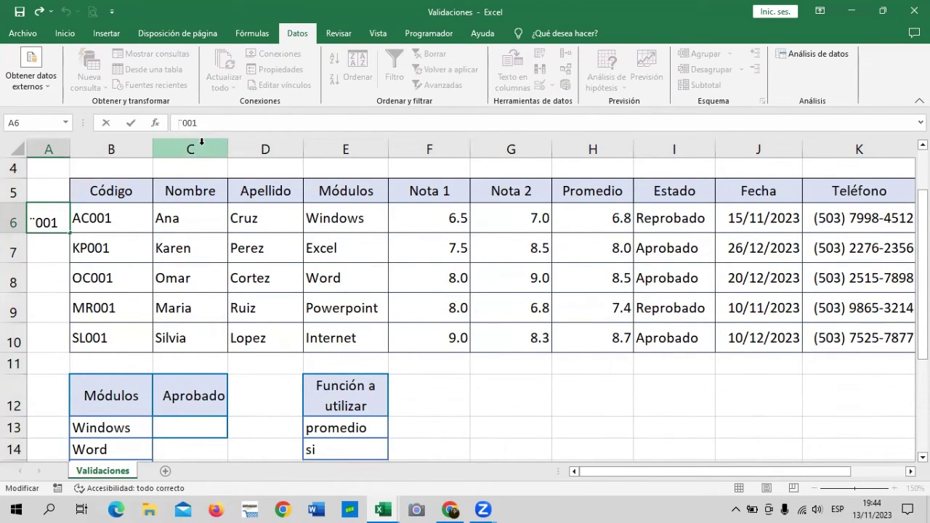
pyautogui.press('Delete')
pyautogui.press('Return')
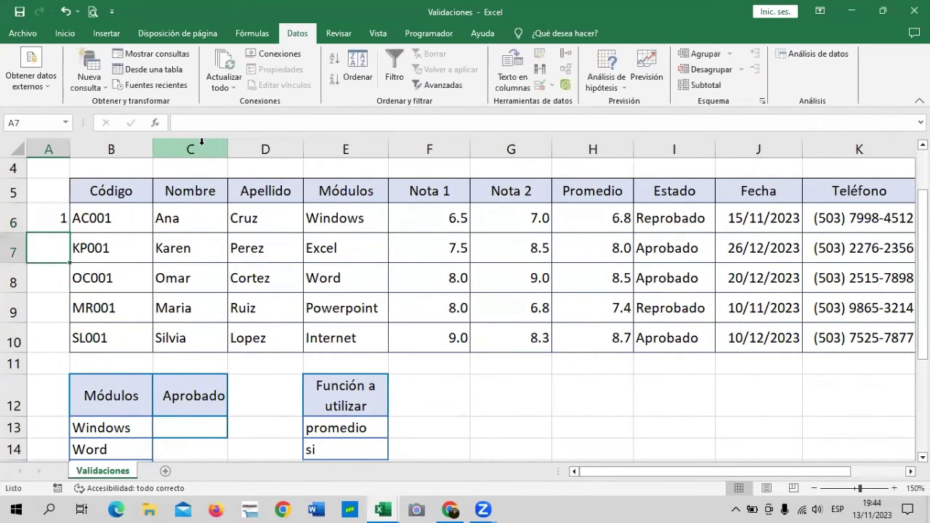
pyautogui.click(51, 216)
pyautogui.click(200, 122)
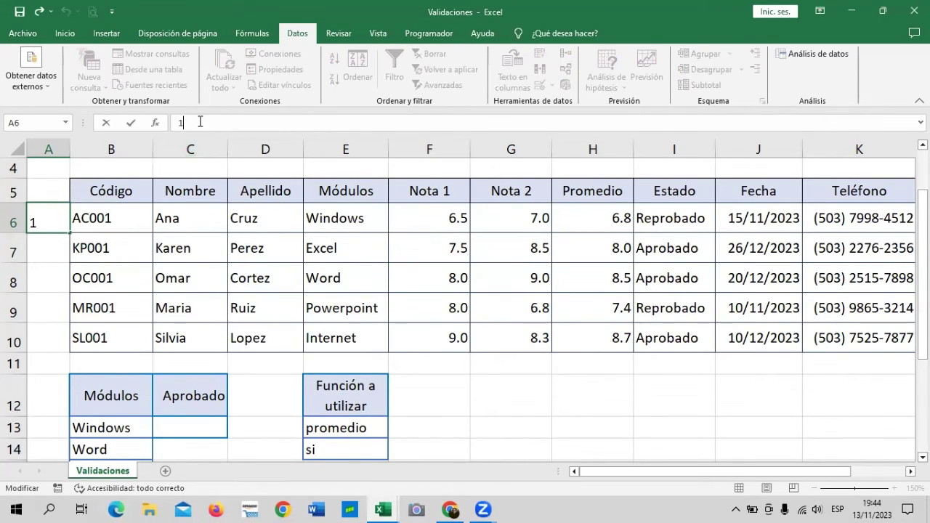
pyautogui.press('BackSpace')
pyautogui.write("'001")
pyautogui.press('Return')
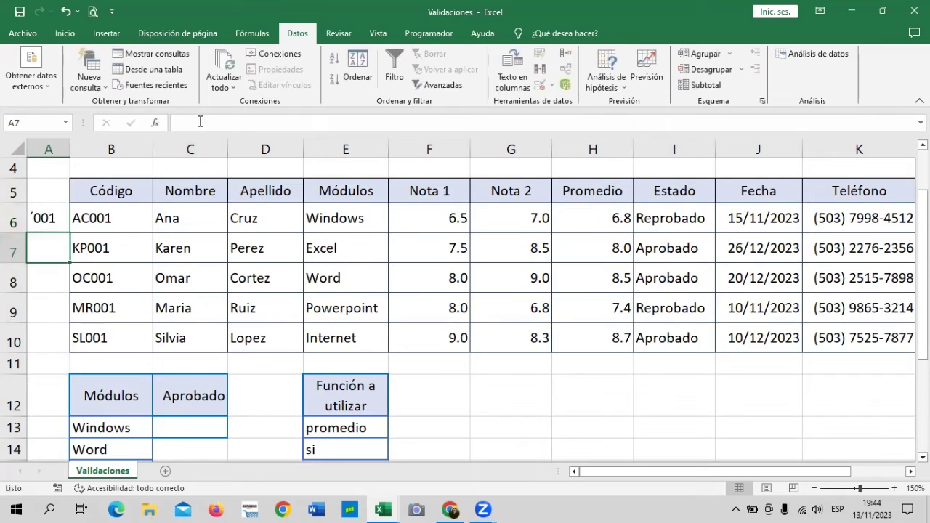
pyautogui.click(49, 221)
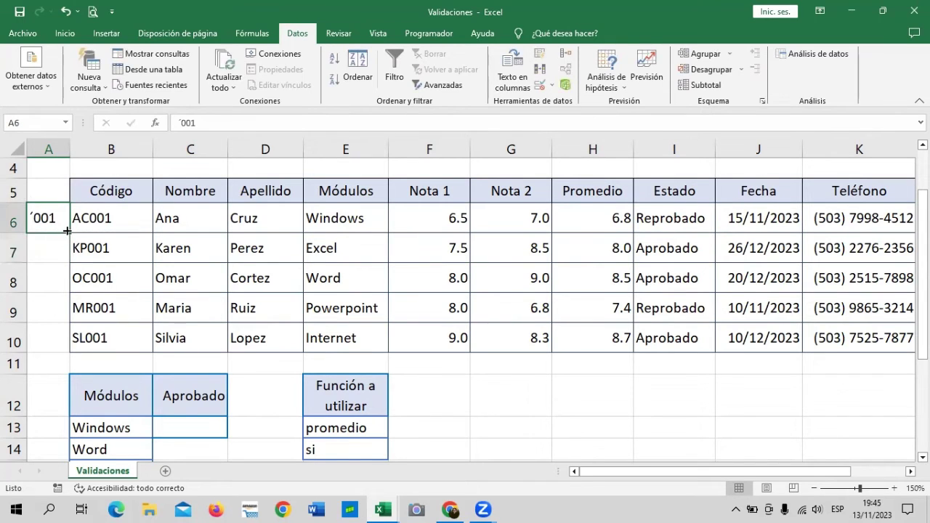
pyautogui.moveTo(69, 231); pyautogui.dragTo(76, 350)
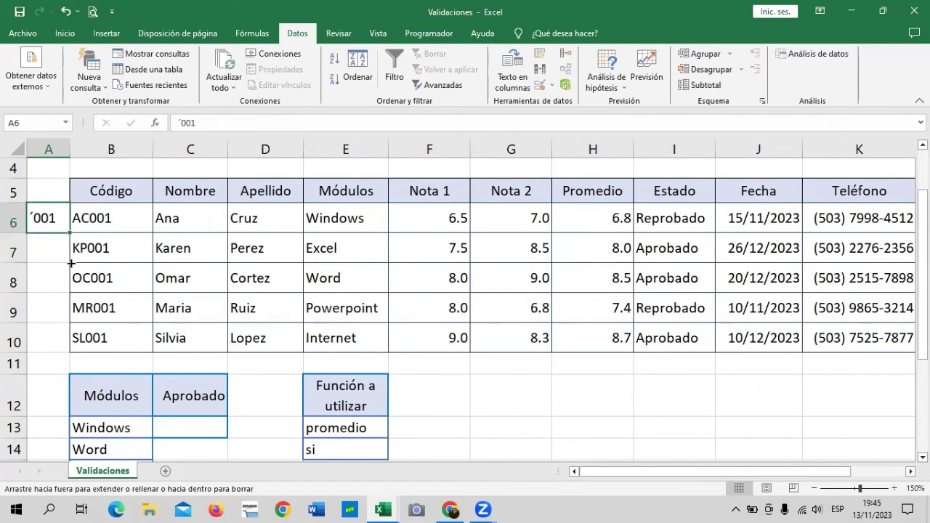
# Step: Delete the fixed "001" ending from B6's Código formula
pyautogui.click(98, 342)
pyautogui.click(126, 215)
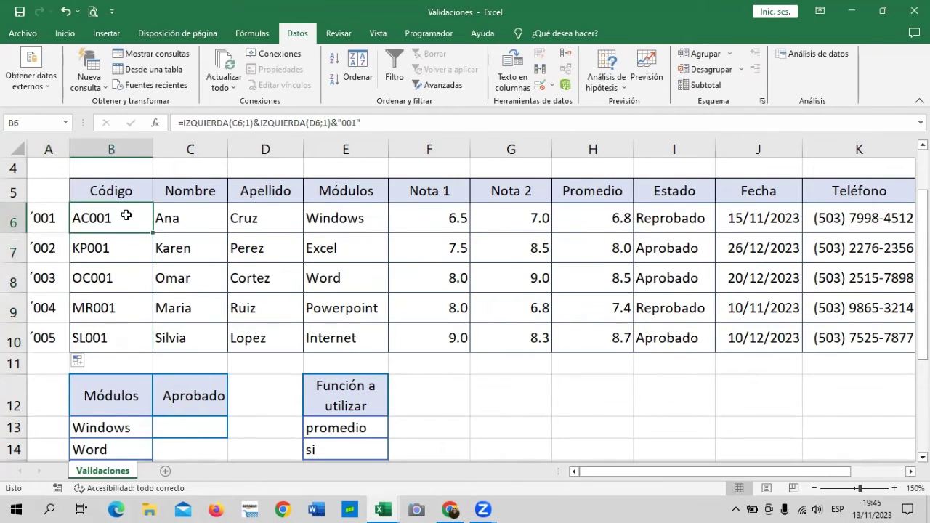
pyautogui.click(393, 122)
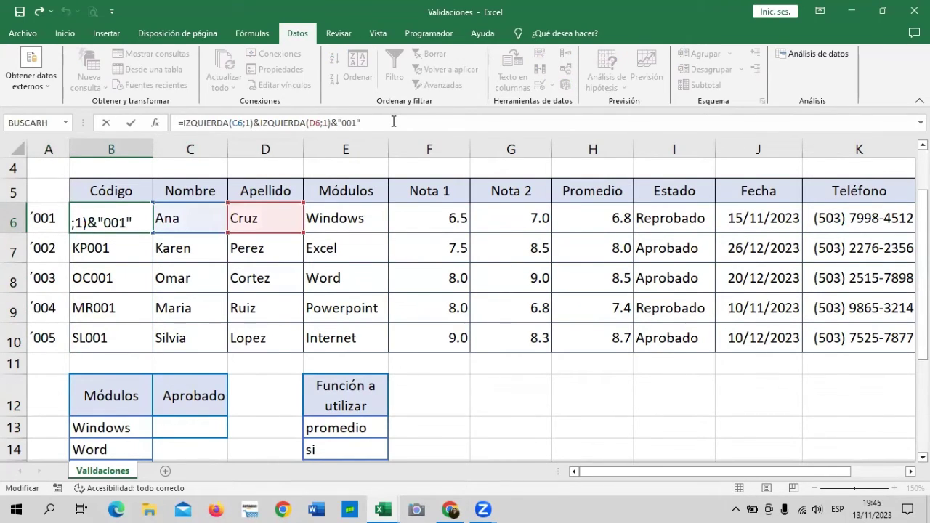
pyautogui.press('BackSpace')
pyautogui.press('BackSpace')
pyautogui.press('BackSpace')
pyautogui.press('BackSpace')
pyautogui.press('BackSpace')
# Step: Append (A6) to the end of B6's Código formula
pyautogui.click(46, 218)
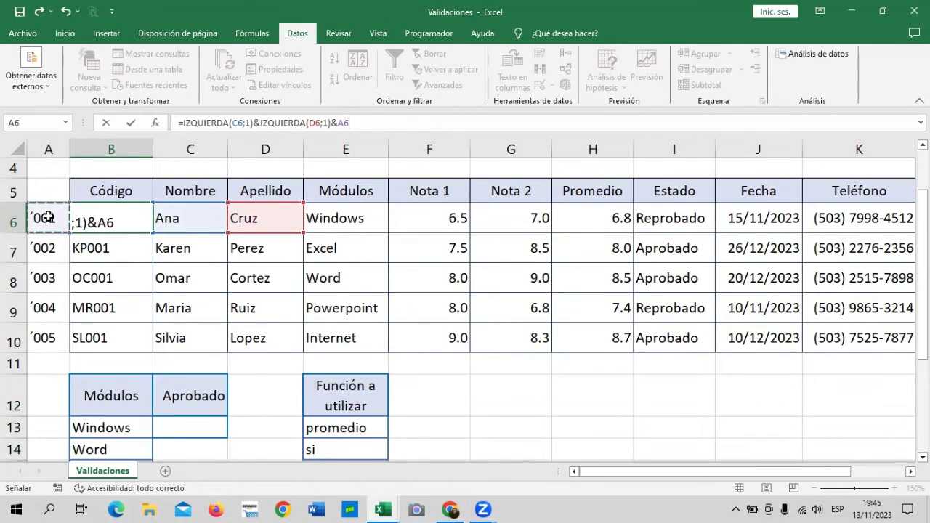
pyautogui.click(355, 123)
pyautogui.click(337, 123)
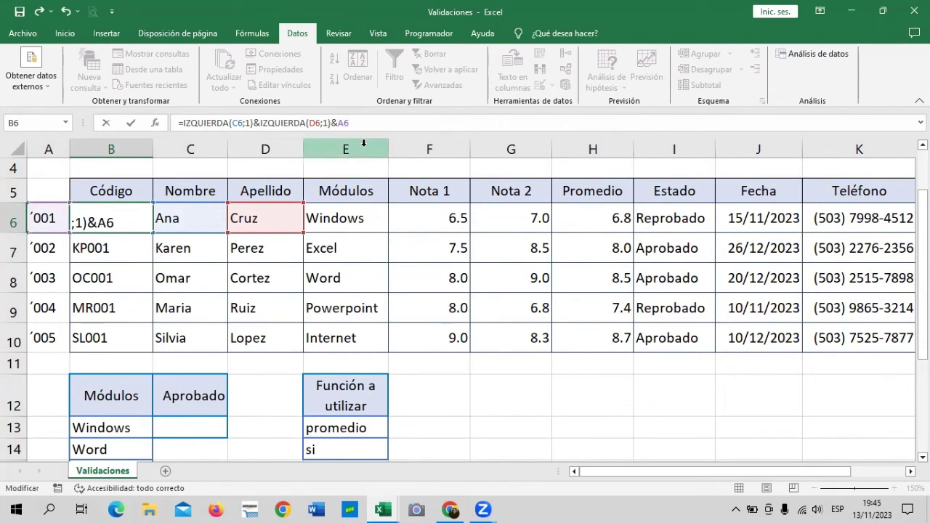
pyautogui.write('(')
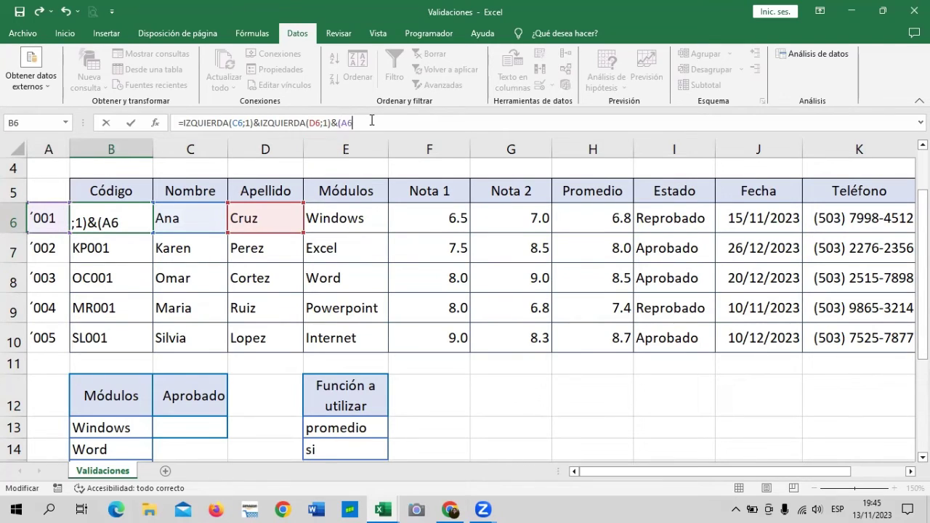
pyautogui.press('Return')
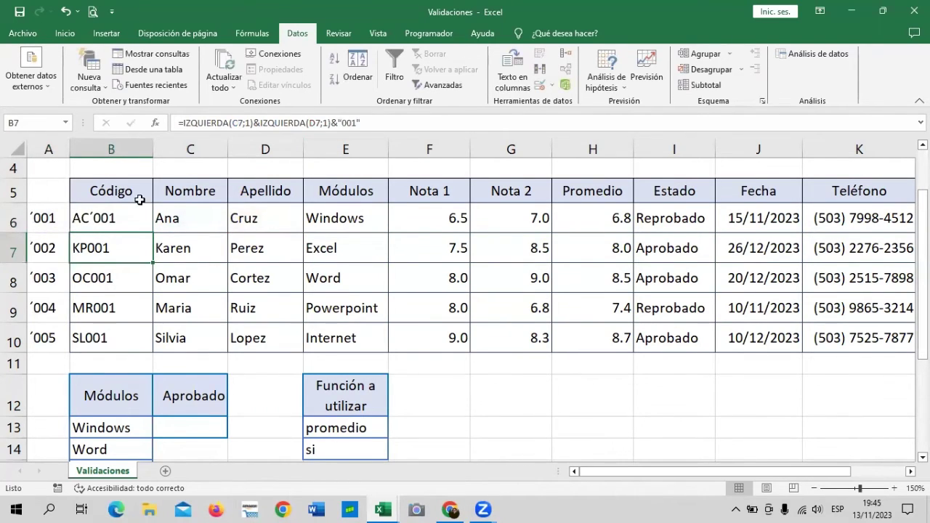
pyautogui.click(97, 217)
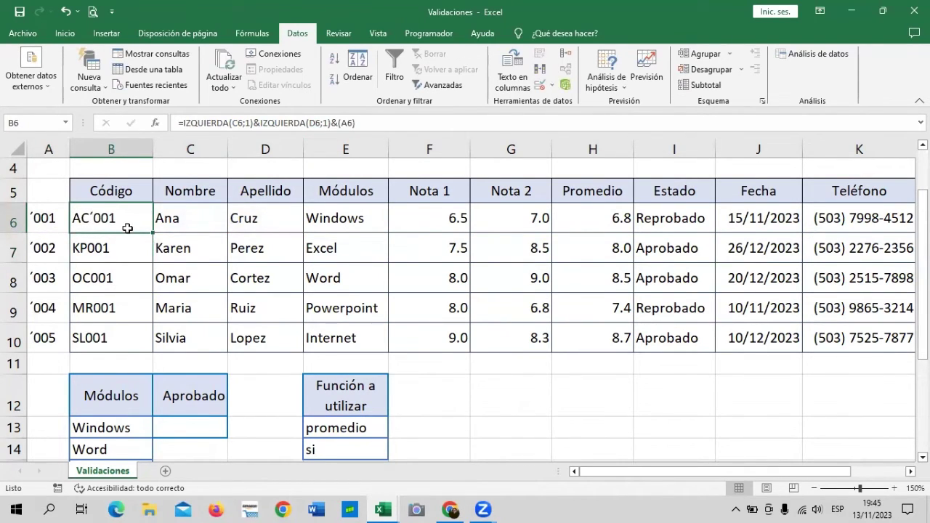
# Step: Remove the leading apostrophe from A6, then select A6:A10
pyautogui.click(45, 219)
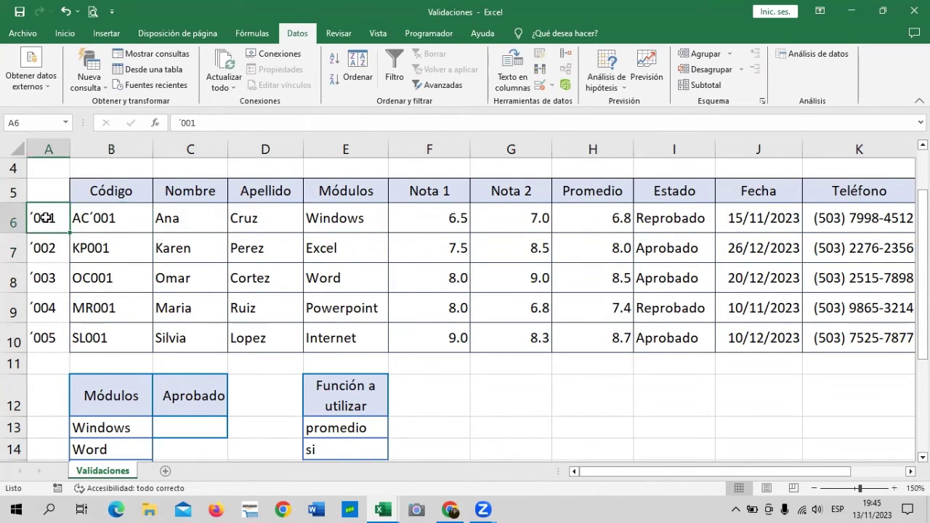
pyautogui.click(182, 124)
pyautogui.press('BackSpace')
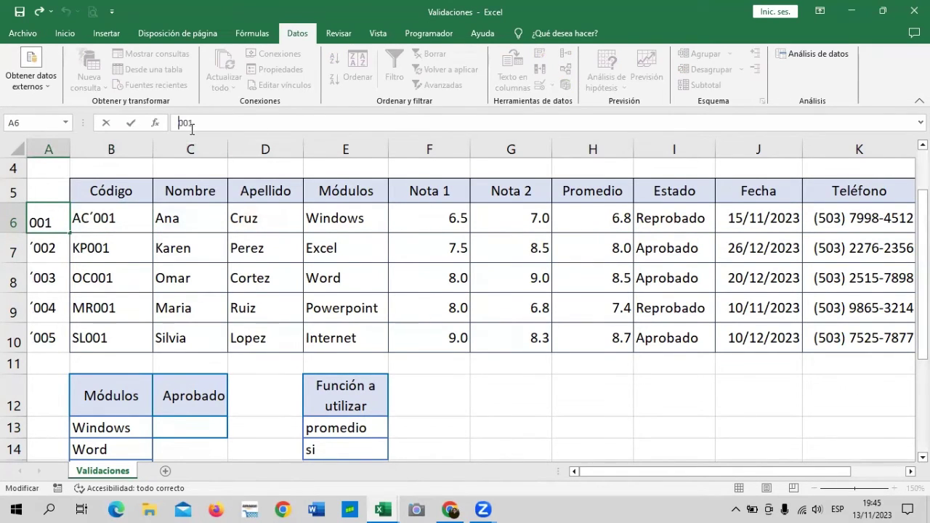
pyautogui.press('Return')
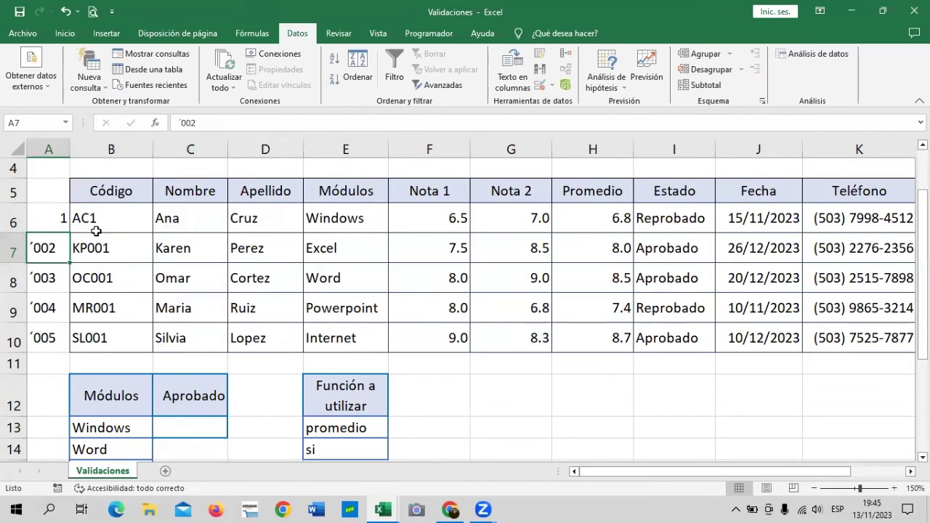
pyautogui.click(96, 230)
pyautogui.moveTo(63, 220); pyautogui.dragTo(60, 333)
# Step: Clear A6:A10 and give the range the Texto number format
pyautogui.press('Delete')
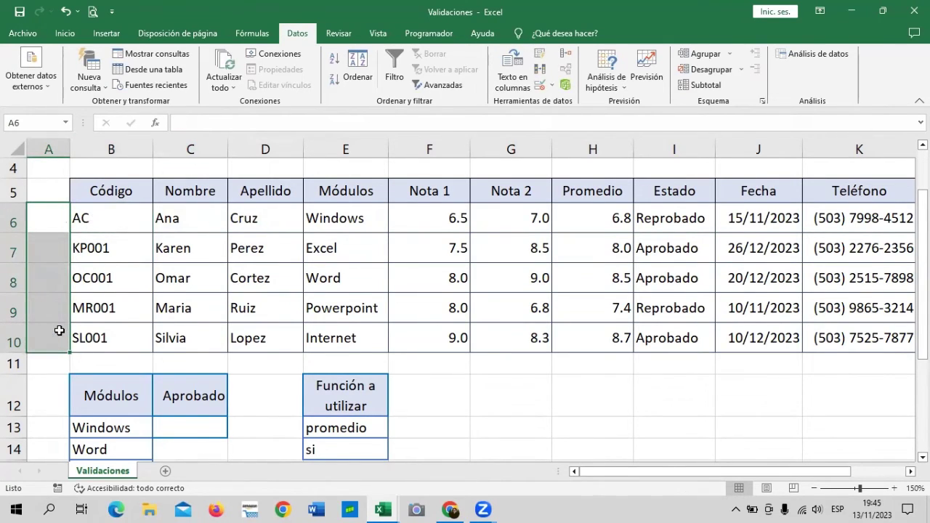
pyautogui.click(64, 34)
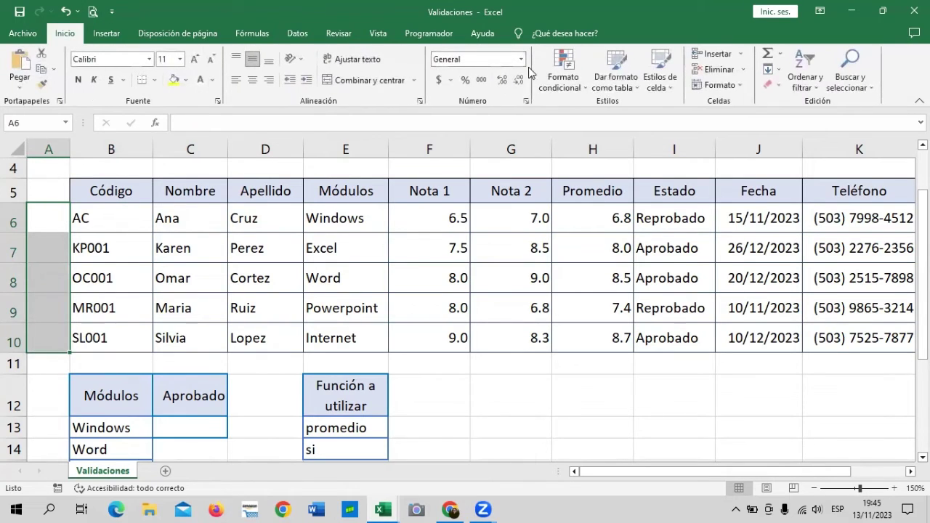
pyautogui.click(522, 60)
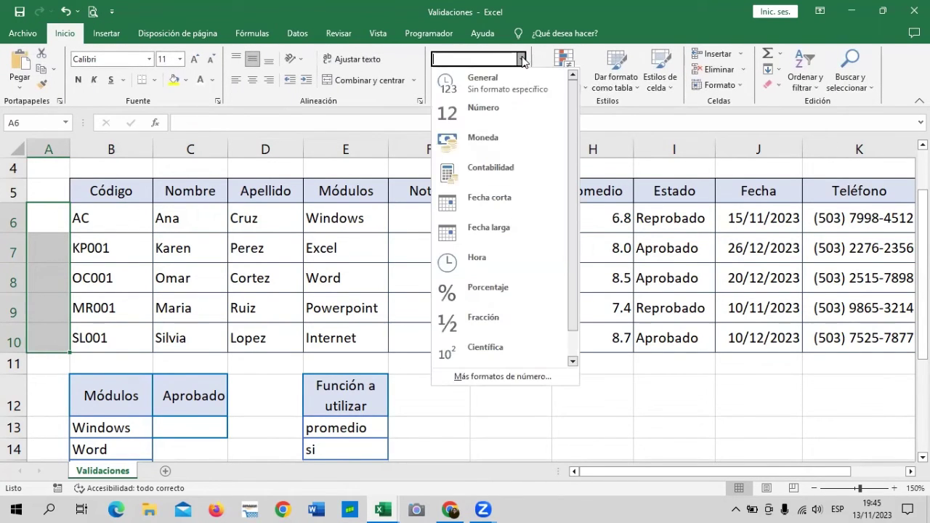
pyautogui.moveTo(571, 269); pyautogui.dragTo(577, 308)
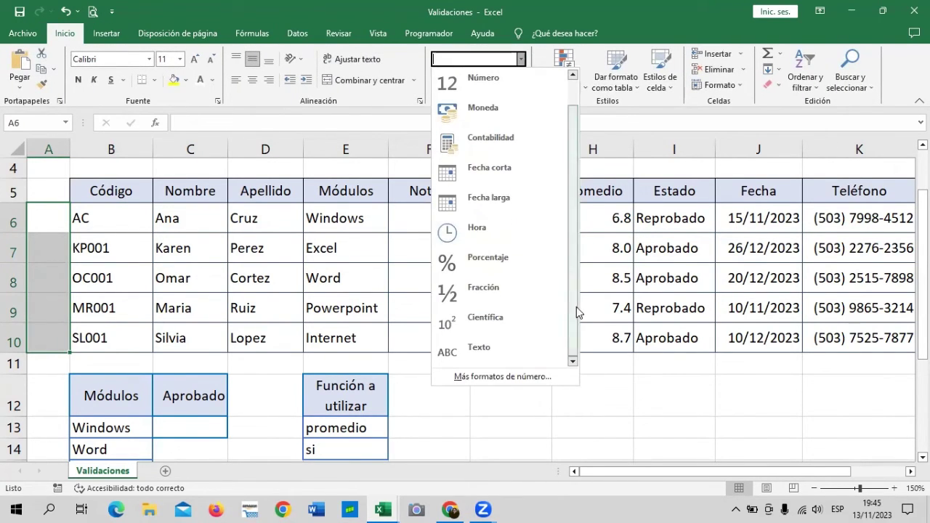
pyautogui.click(519, 357)
pyautogui.click(509, 392)
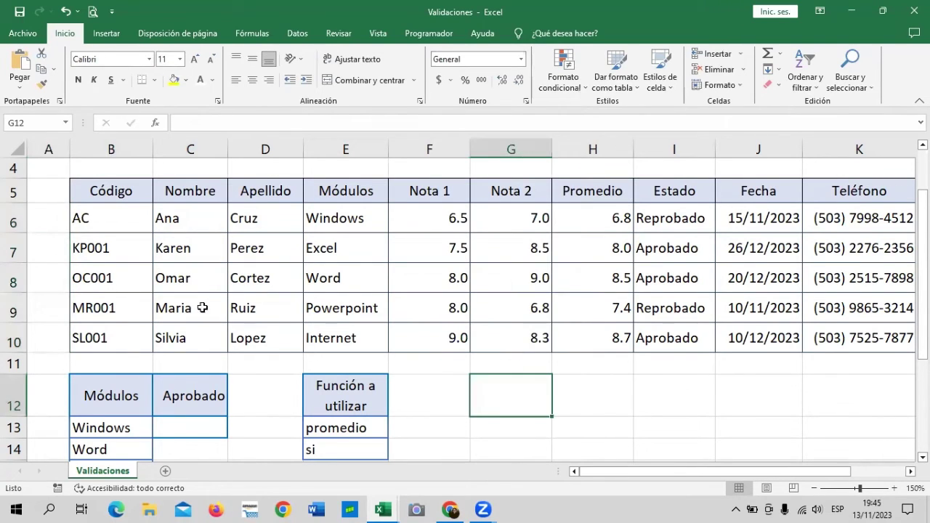
# Step: Enter 001 in A6 and fill 002–005 down to A10
pyautogui.click(52, 216)
pyautogui.write('001')
pyautogui.press('Return')
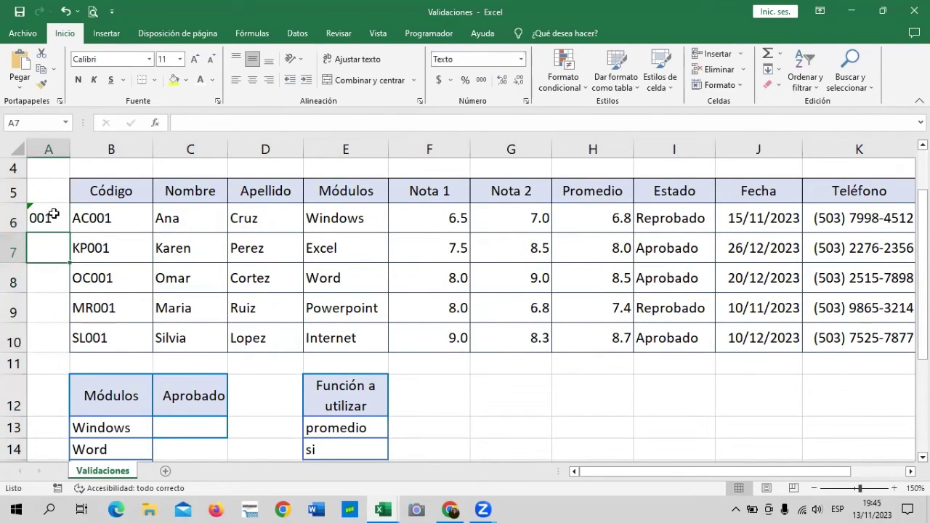
pyautogui.click(61, 227)
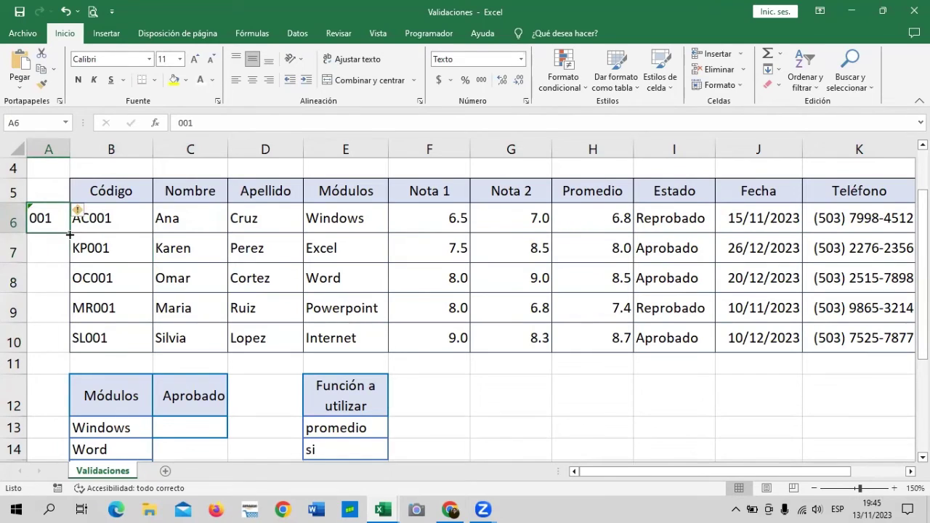
pyautogui.moveTo(62, 230); pyautogui.dragTo(69, 353)
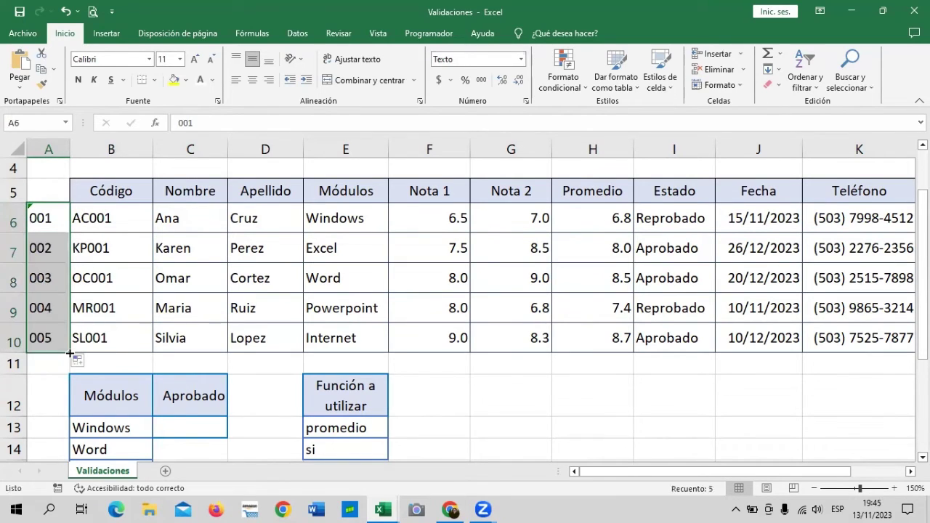
# Step: Confirm B6's formula =IZQUIERDA(C6;1)&IZQUIERDA(D6;1)&(A6), now showing AC001
pyautogui.click(132, 218)
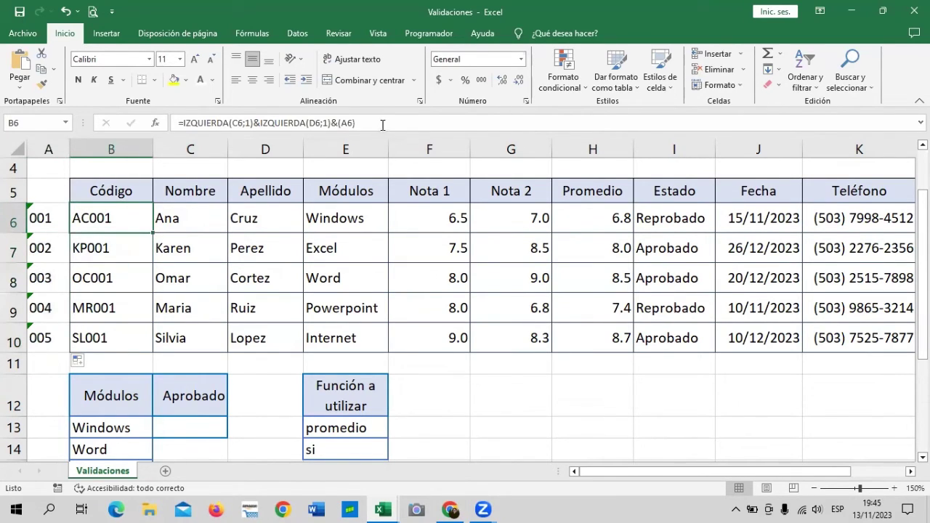
pyautogui.click(379, 122)
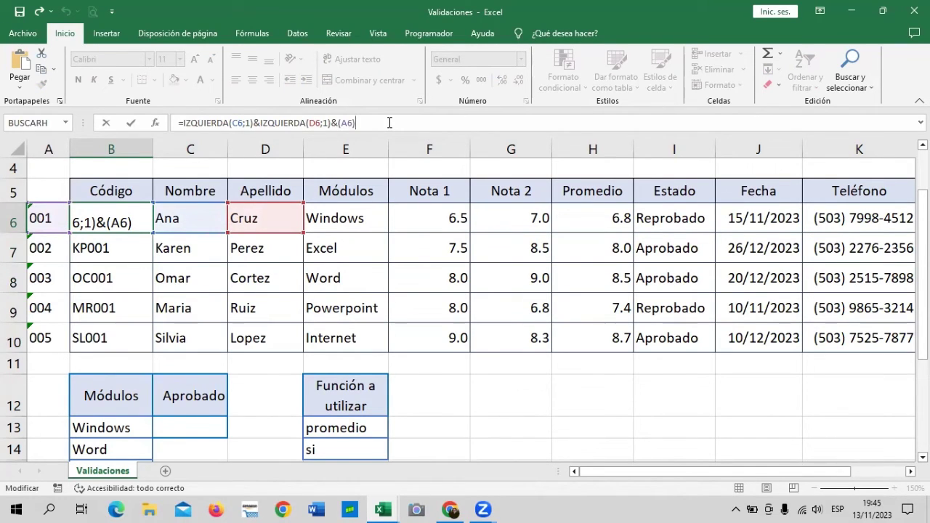
pyautogui.press('Return')
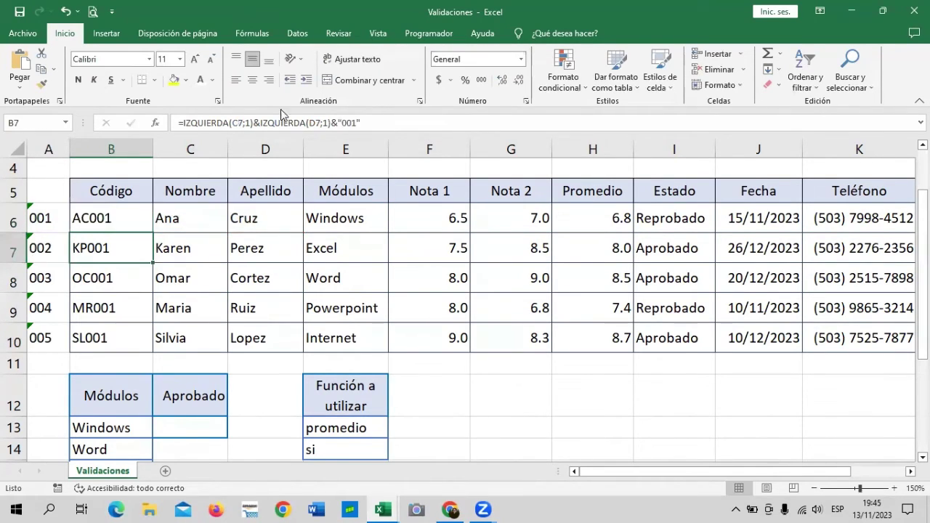
# Step: Copy B6's formula down to B10, giving AC001, KP002, OC003, MR004 and SL005
pyautogui.click(112, 218)
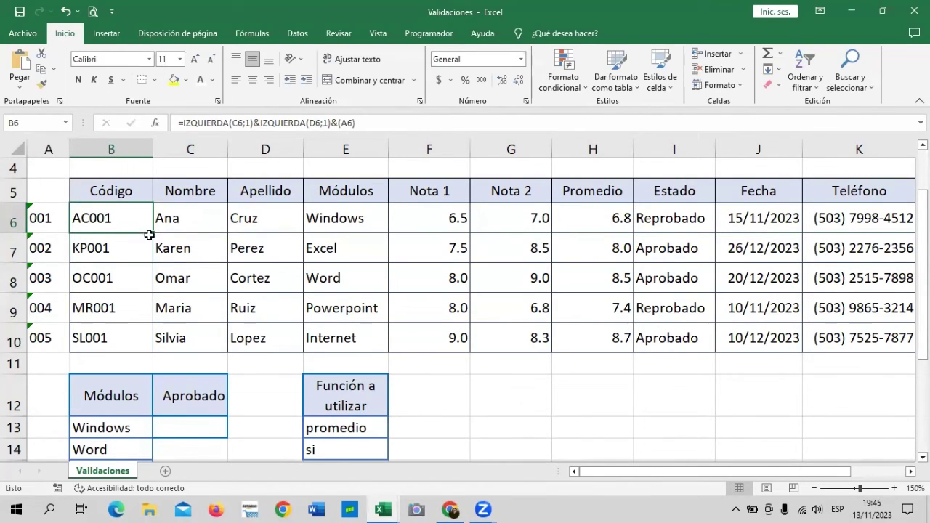
pyautogui.moveTo(149, 235); pyautogui.dragTo(161, 340)
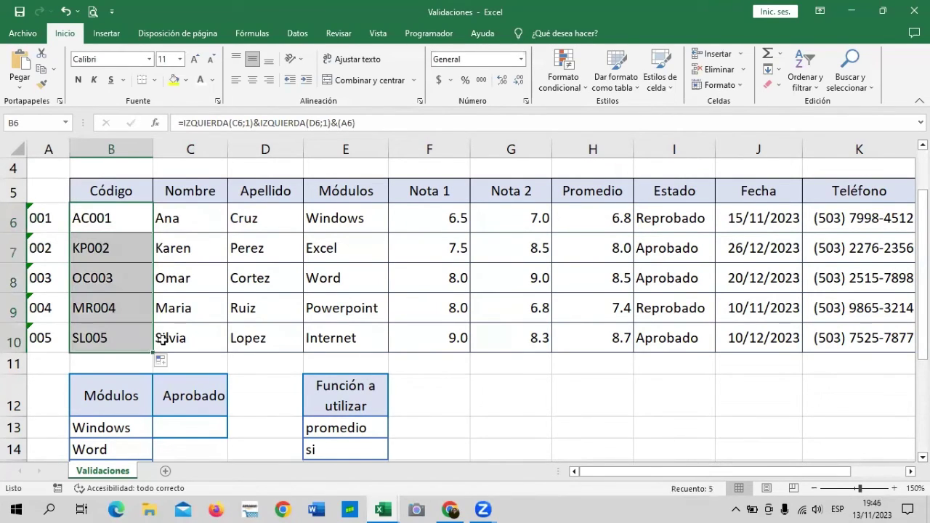
pyautogui.click(42, 216)
# Step: Set the helper numbers in A6:A10 to white font to hide them
pyautogui.click(123, 218)
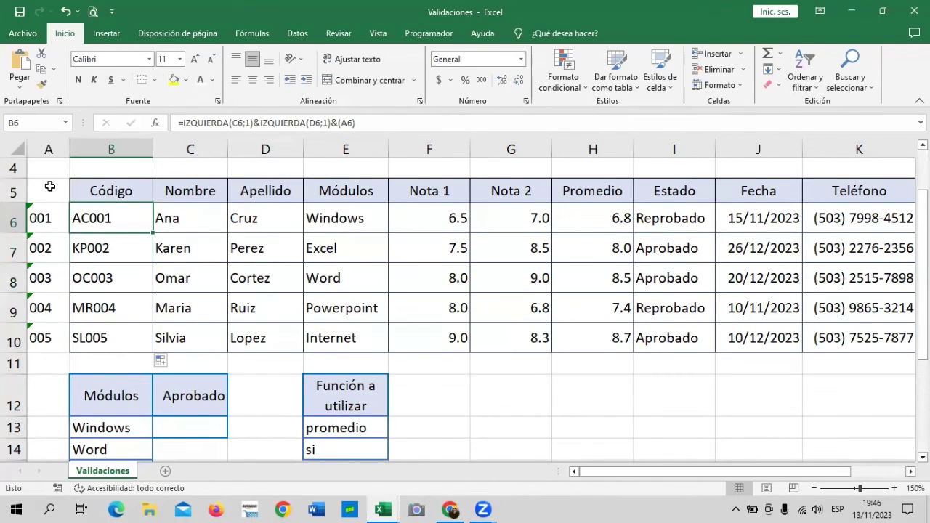
pyautogui.moveTo(44, 215); pyautogui.dragTo(43, 338)
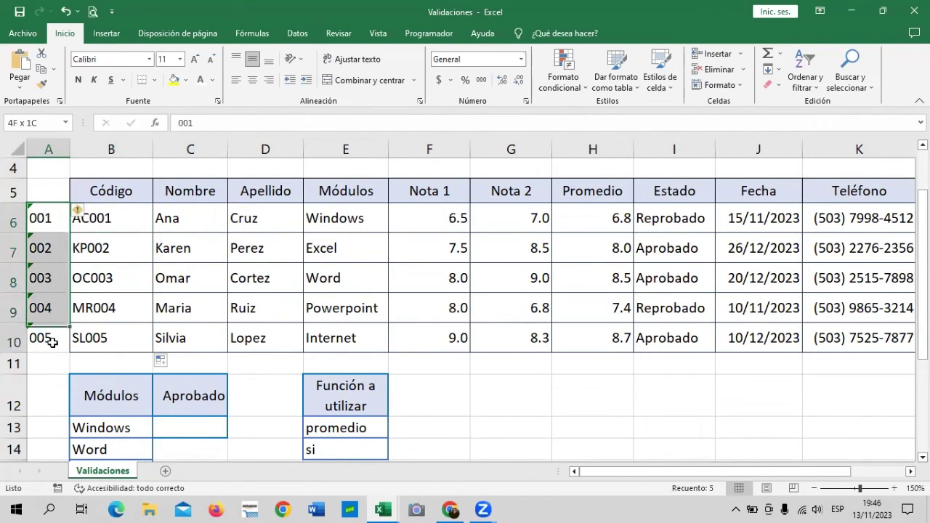
pyautogui.click(201, 81)
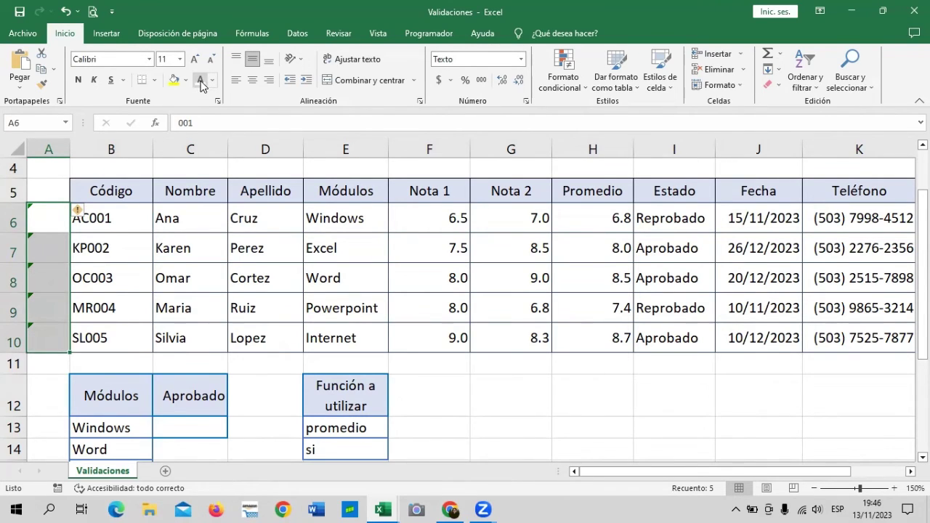
# Step: Narrow column A and ignore the number-stored-as-text warnings on A6 through A10
pyautogui.moveTo(70, 149); pyautogui.dragTo(43, 151)
pyautogui.click(38, 222)
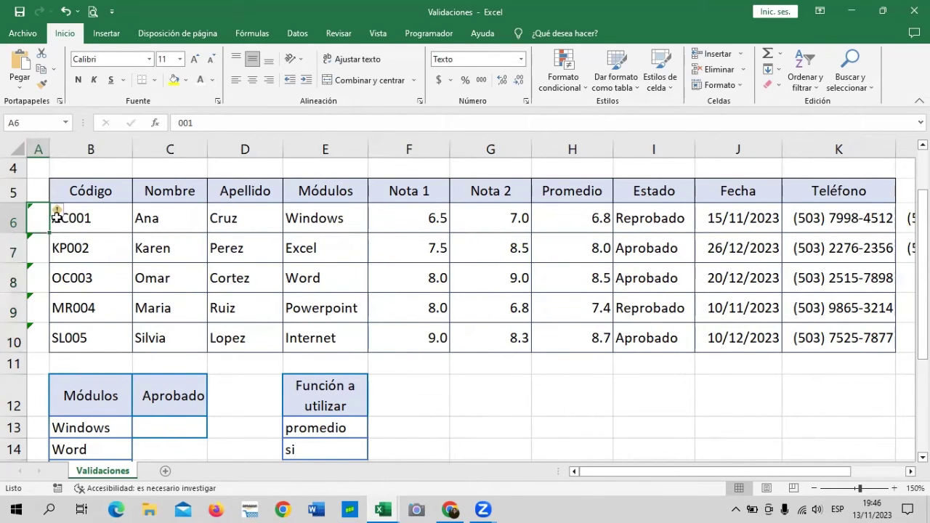
pyautogui.click(58, 216)
pyautogui.click(61, 282)
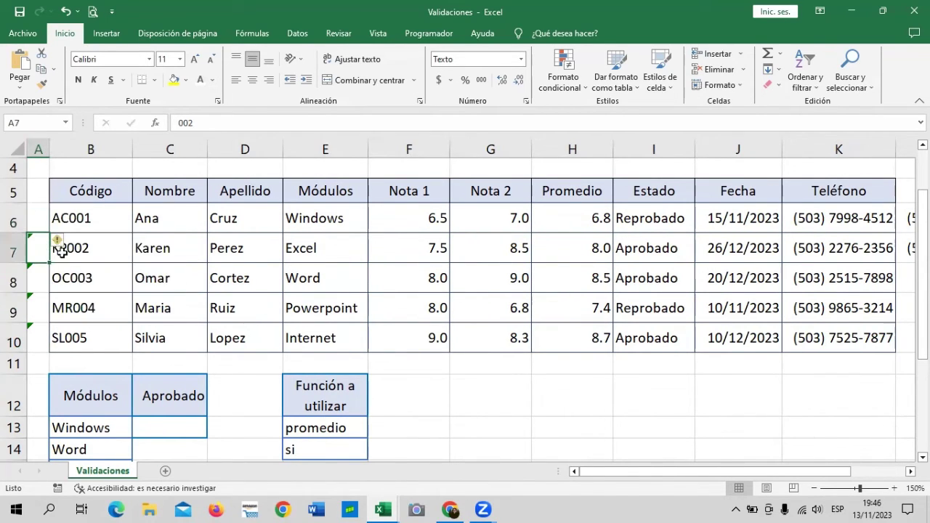
pyautogui.click(58, 239)
pyautogui.click(47, 303)
pyautogui.click(42, 280)
pyautogui.click(58, 270)
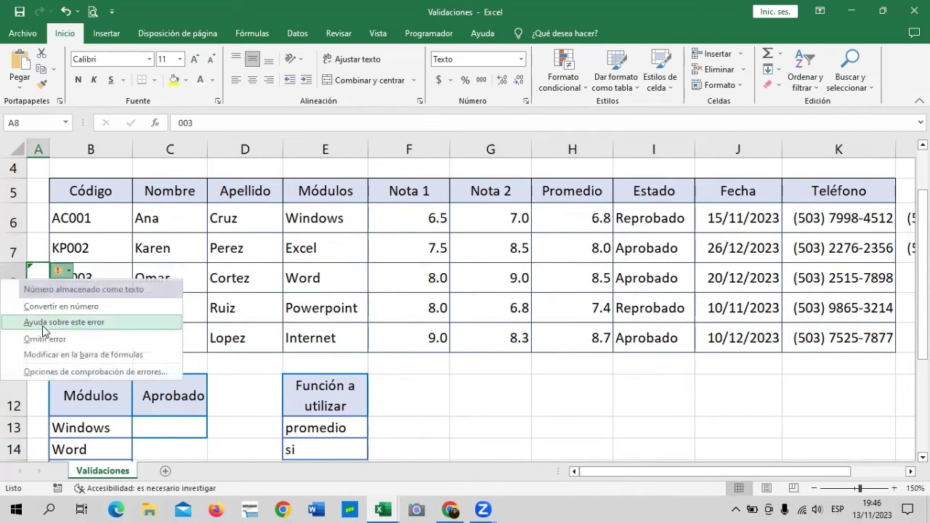
pyautogui.click(44, 339)
pyautogui.click(39, 310)
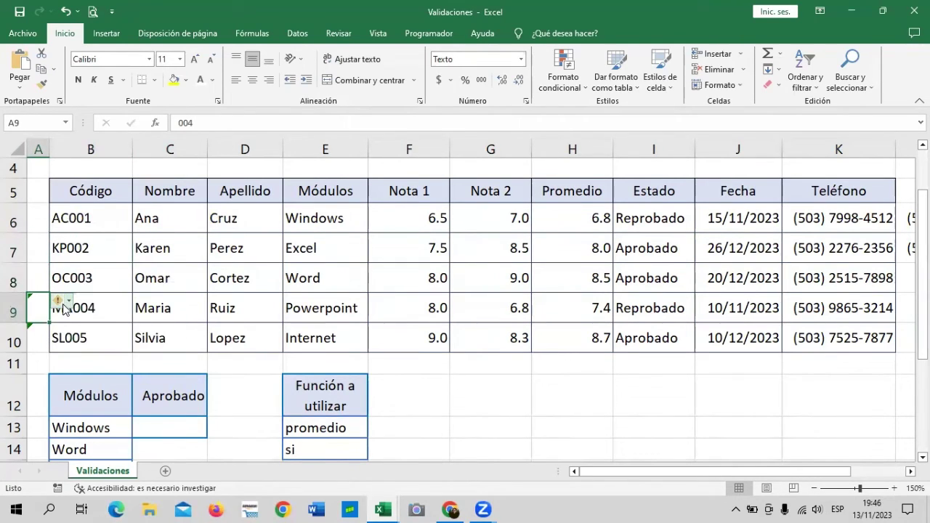
pyautogui.click(59, 302)
pyautogui.click(40, 369)
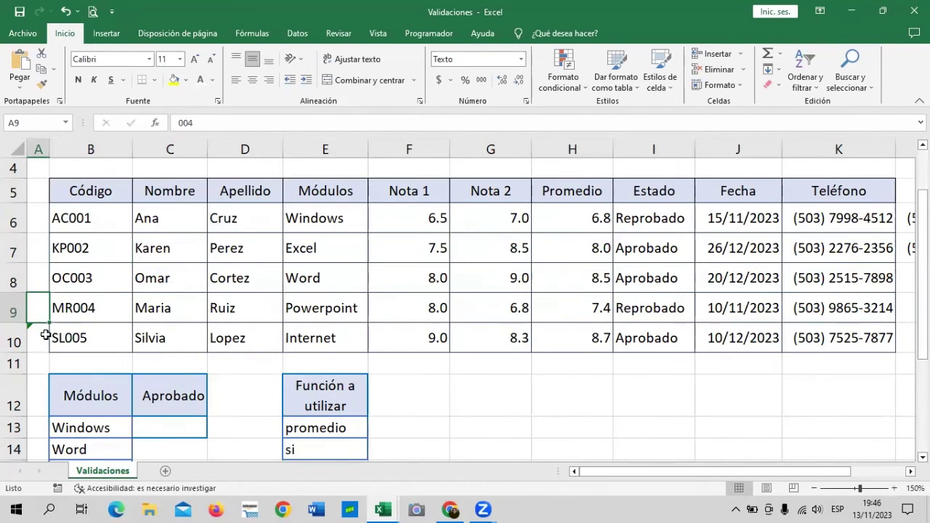
pyautogui.click(42, 336)
pyautogui.click(66, 332)
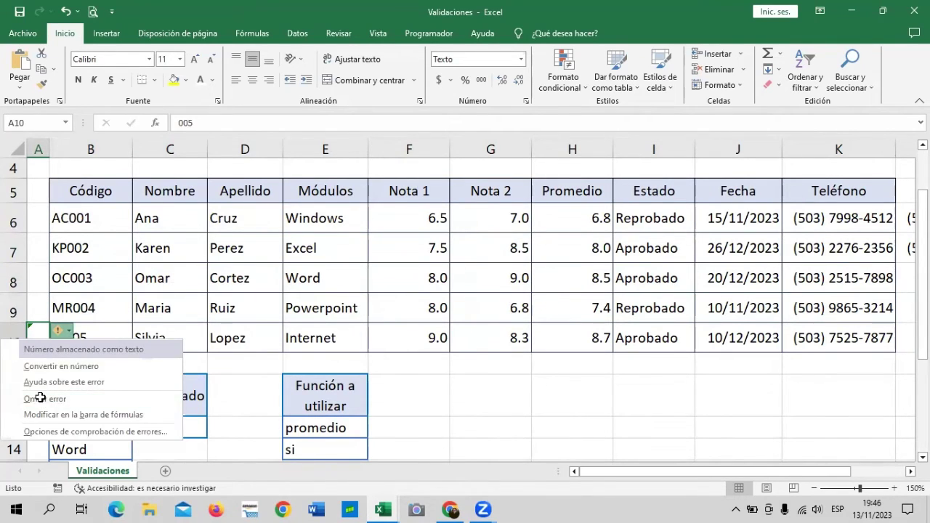
pyautogui.click(40, 398)
# Step: Review the hidden helper values and the Código formulas in B6 through B10
pyautogui.click(40, 218)
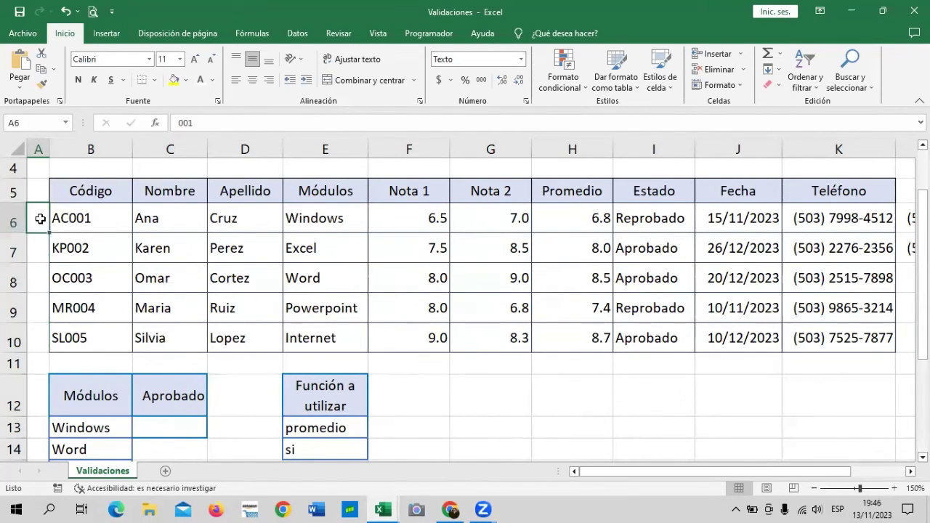
pyautogui.click(63, 216)
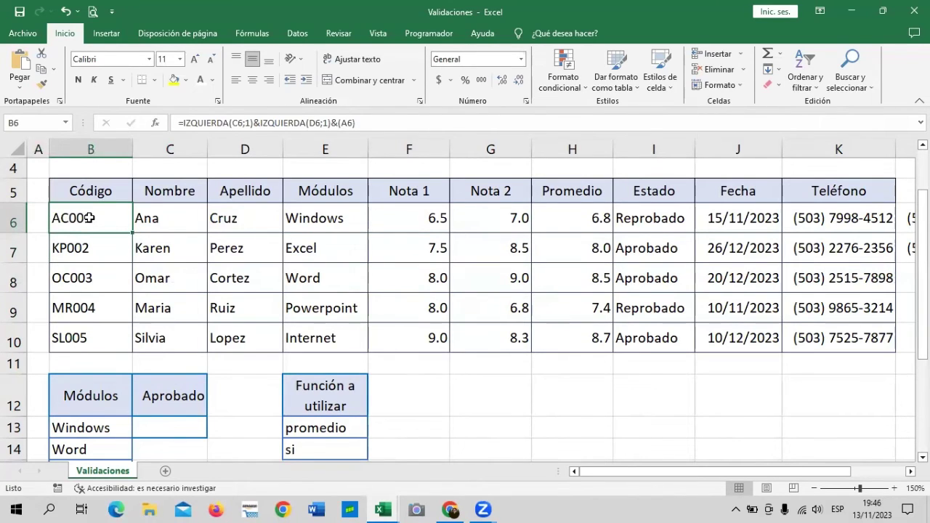
pyautogui.click(38, 248)
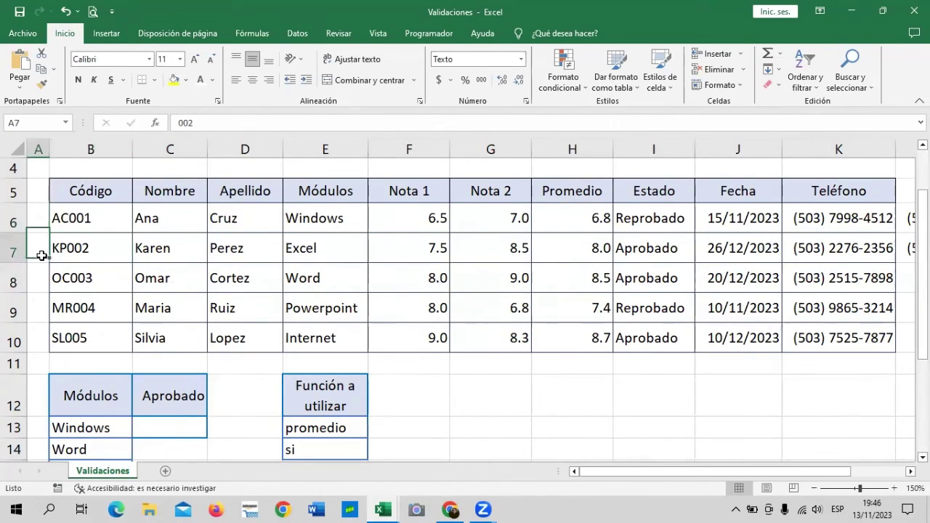
pyautogui.click(42, 308)
pyautogui.click(42, 338)
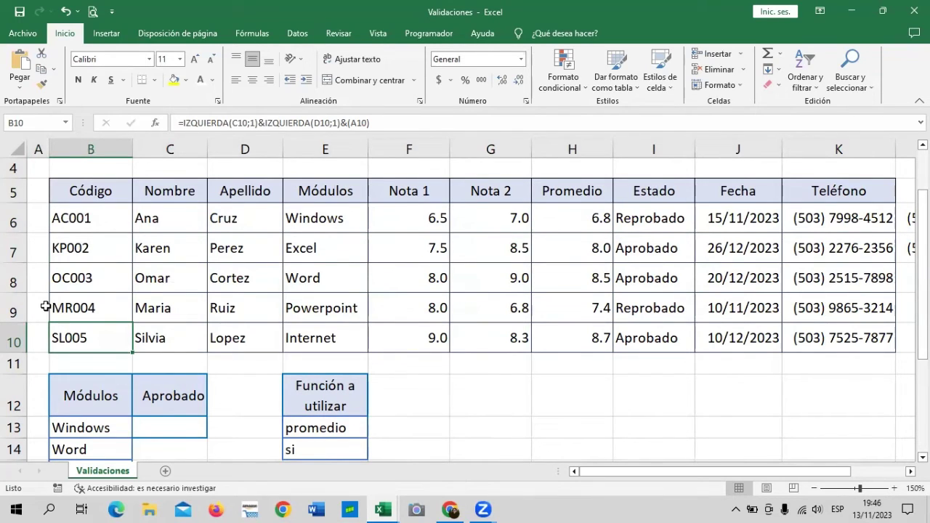
pyautogui.click(104, 223)
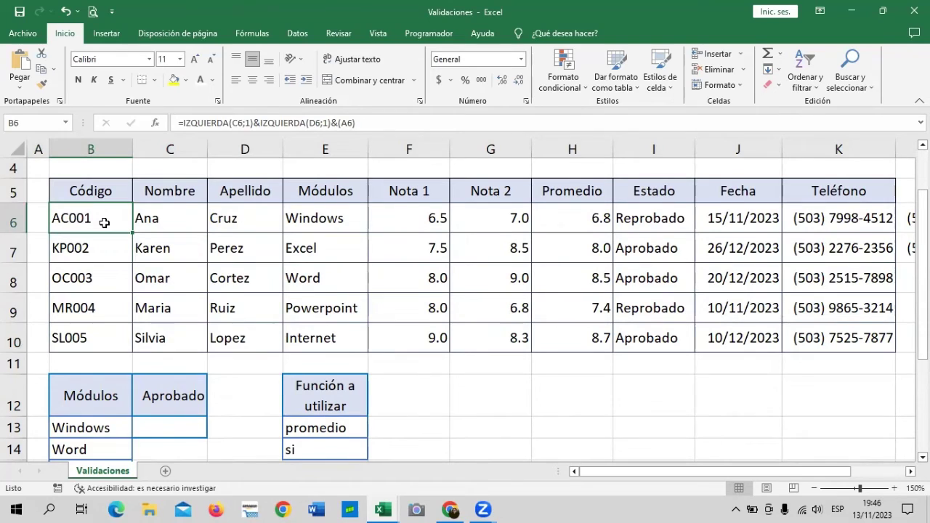
pyautogui.click(101, 248)
pyautogui.click(113, 276)
pyautogui.click(117, 308)
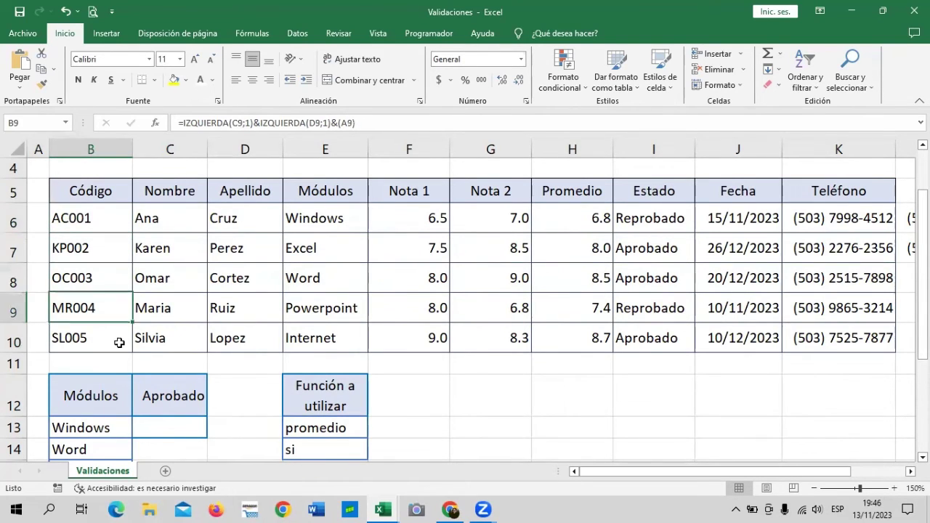
pyautogui.click(119, 344)
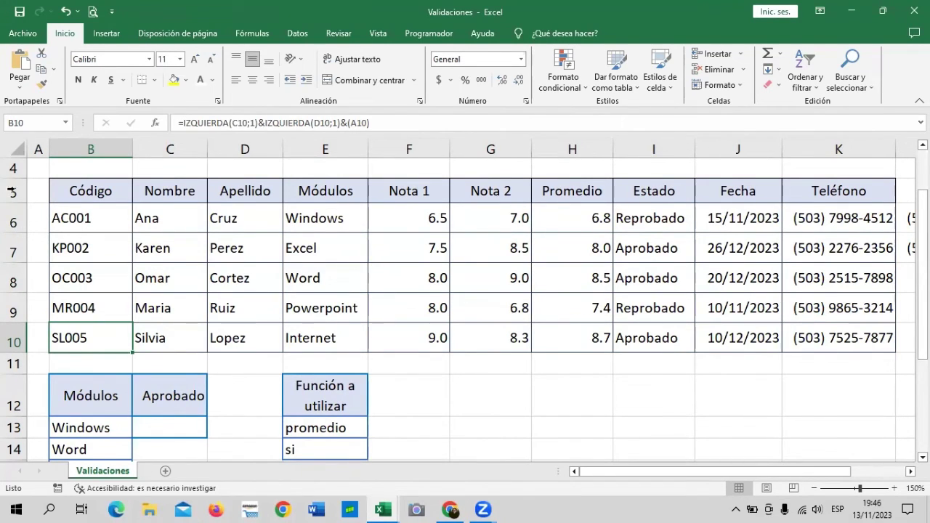
pyautogui.click(89, 218)
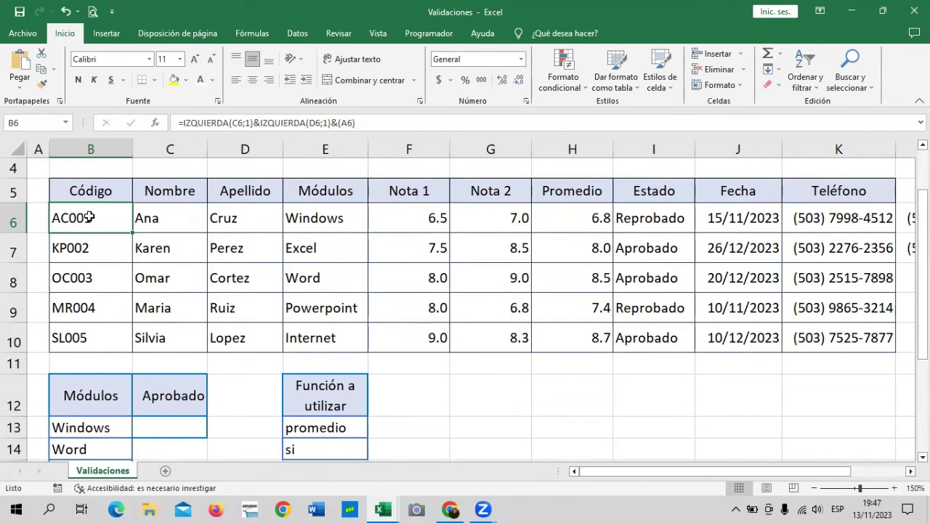
pyautogui.click(251, 123)
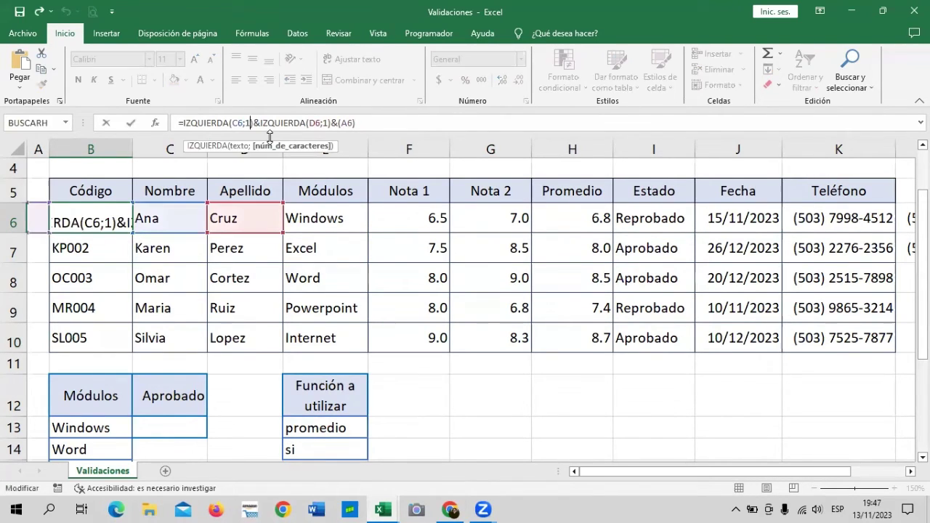
pyautogui.write('2')
pyautogui.press('Return')
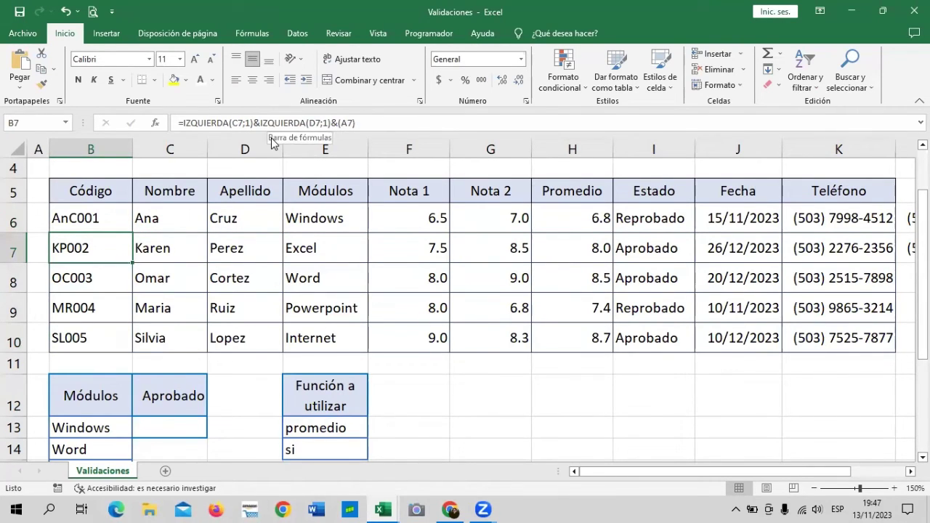
pyautogui.click(102, 219)
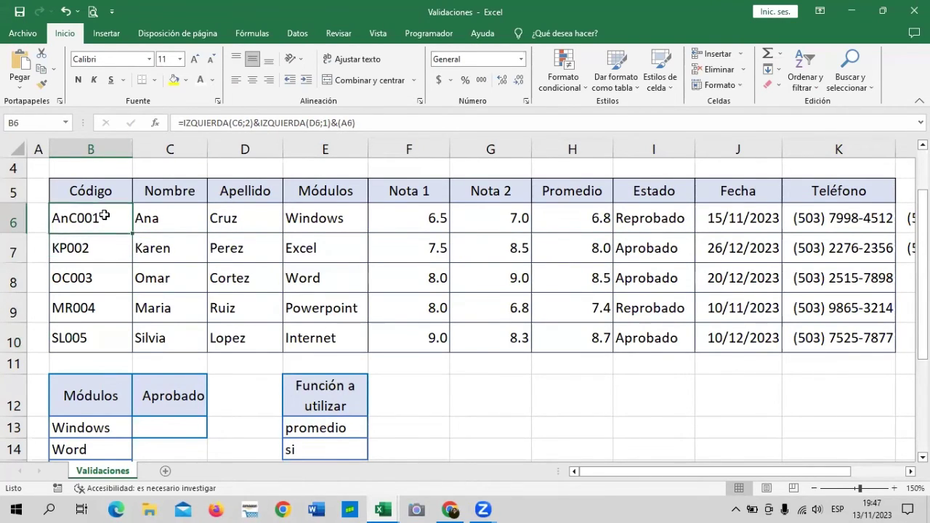
pyautogui.click(248, 124)
pyautogui.press('BackSpace')
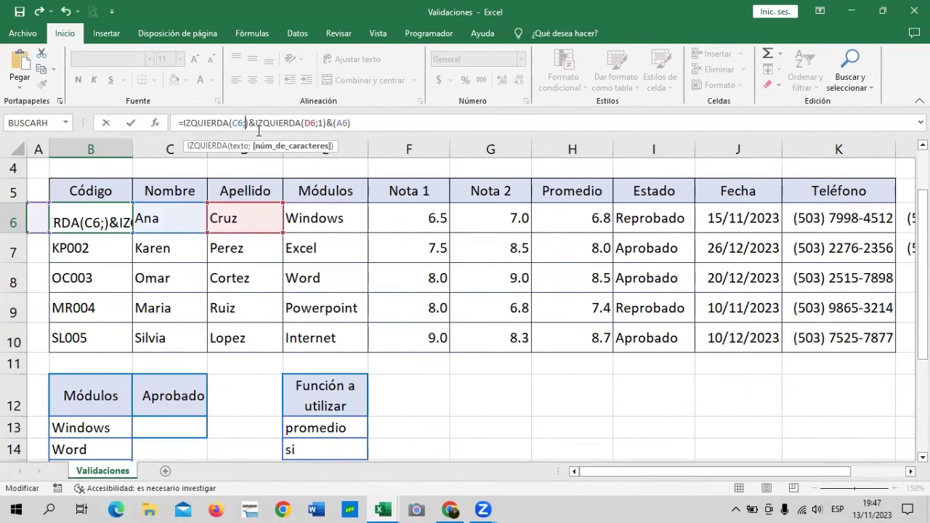
pyautogui.write('1')
pyautogui.press('Return')
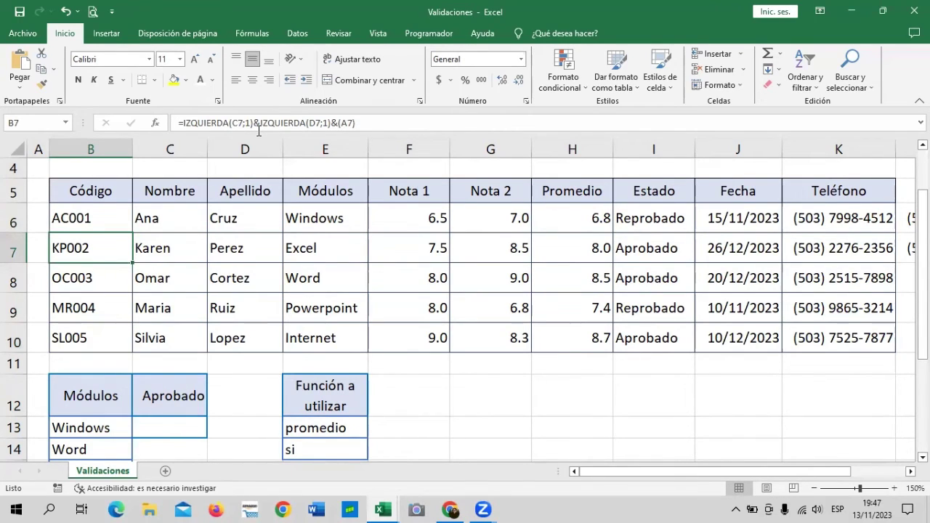
# Step: Turn A6:A10 text black and widen column A so 001–005 show
pyautogui.click(482, 378)
pyautogui.moveTo(38, 213); pyautogui.dragTo(37, 331)
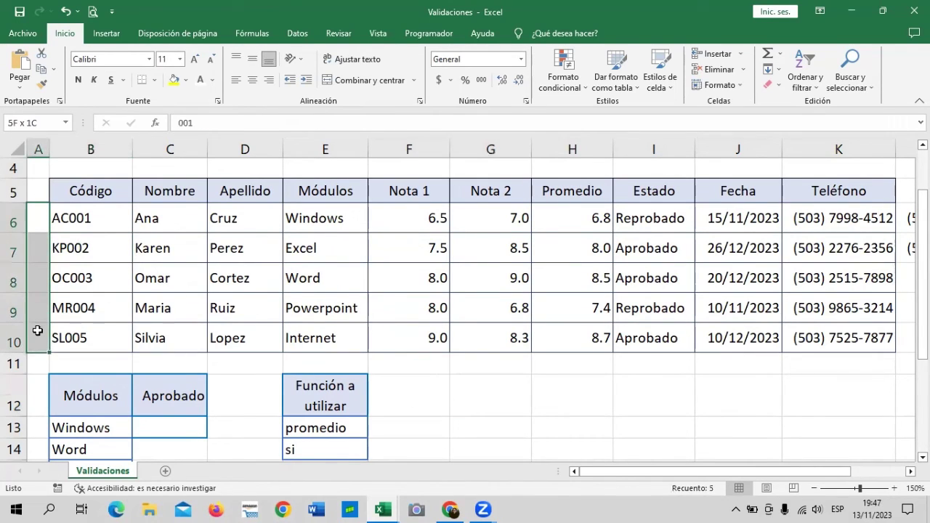
pyautogui.click(214, 80)
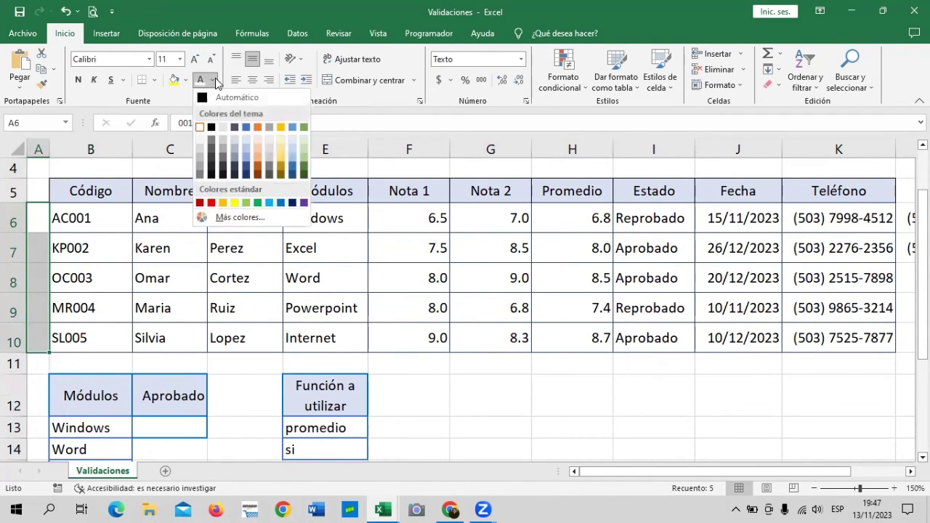
pyautogui.click(206, 98)
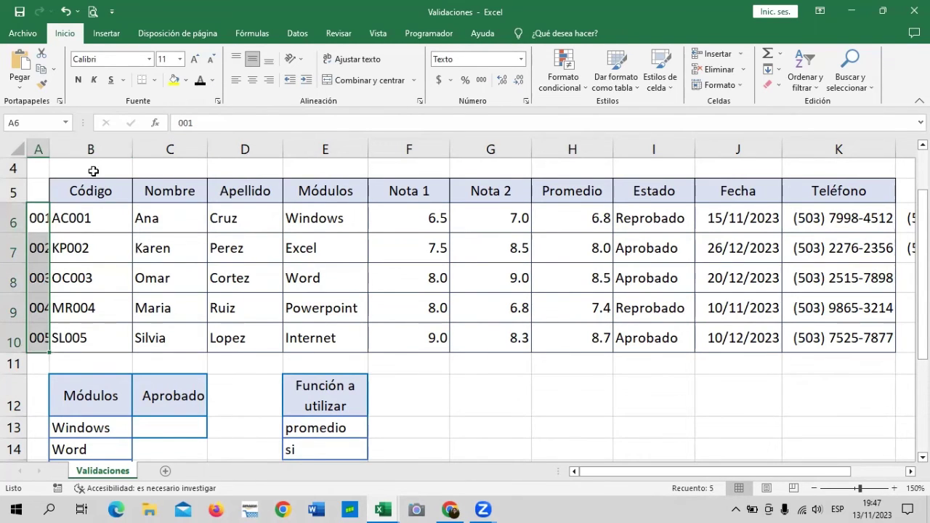
pyautogui.moveTo(50, 149); pyautogui.dragTo(57, 149)
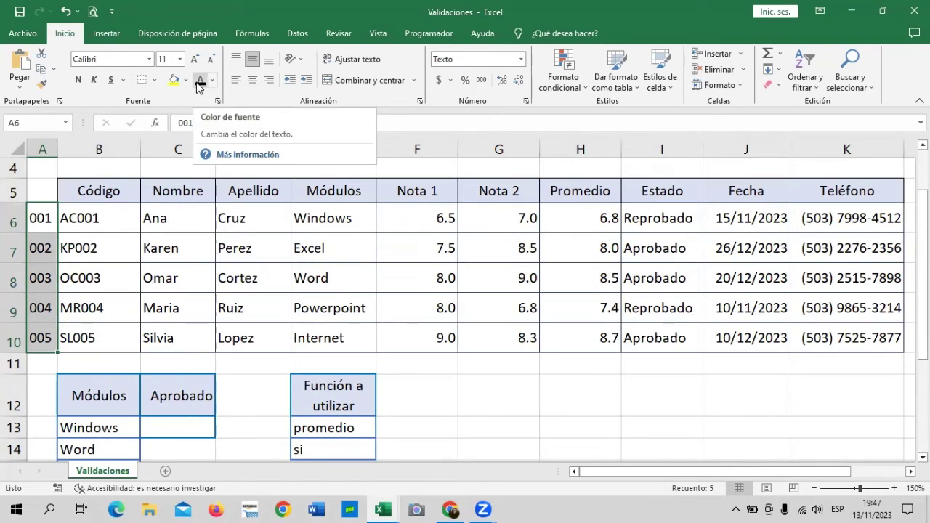
pyautogui.click(224, 221)
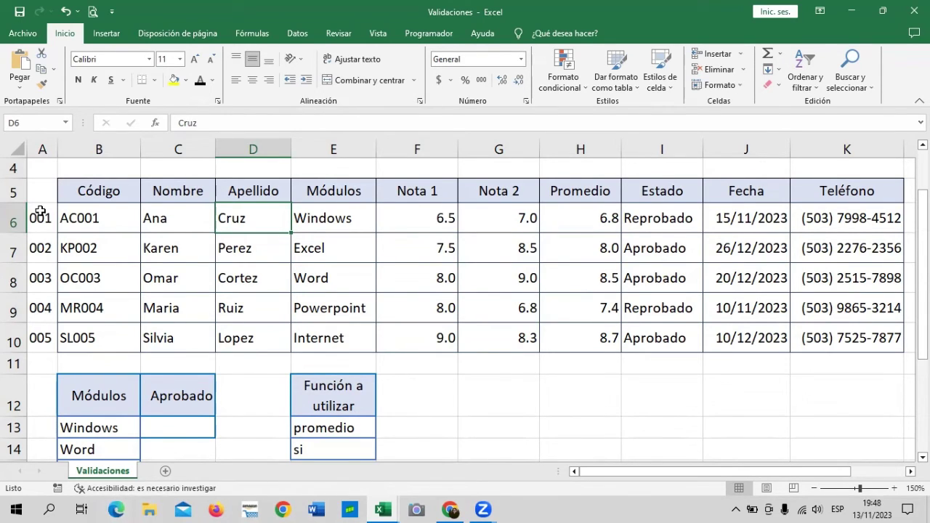
# Step: Narrow column A again and make the A6:A10 text white to hide it
pyautogui.moveTo(58, 149); pyautogui.dragTo(51, 149)
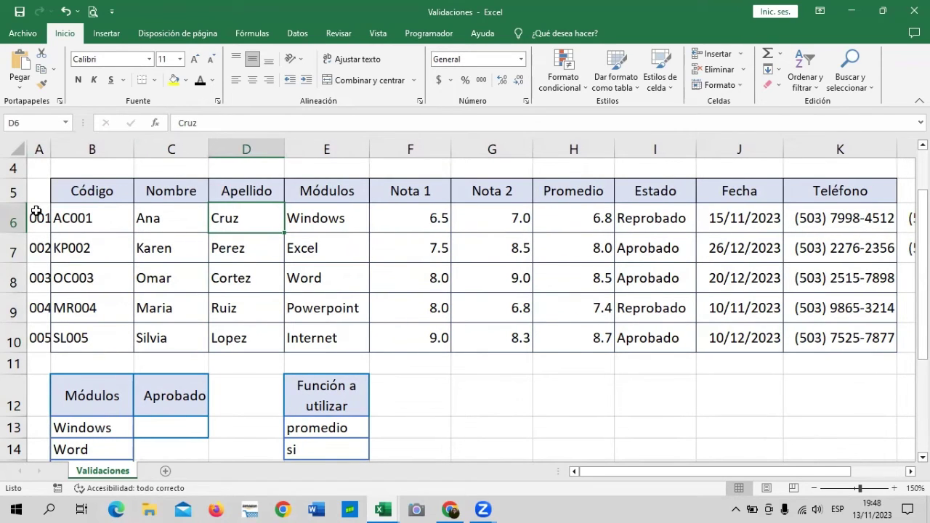
pyautogui.moveTo(40, 209); pyautogui.dragTo(40, 340)
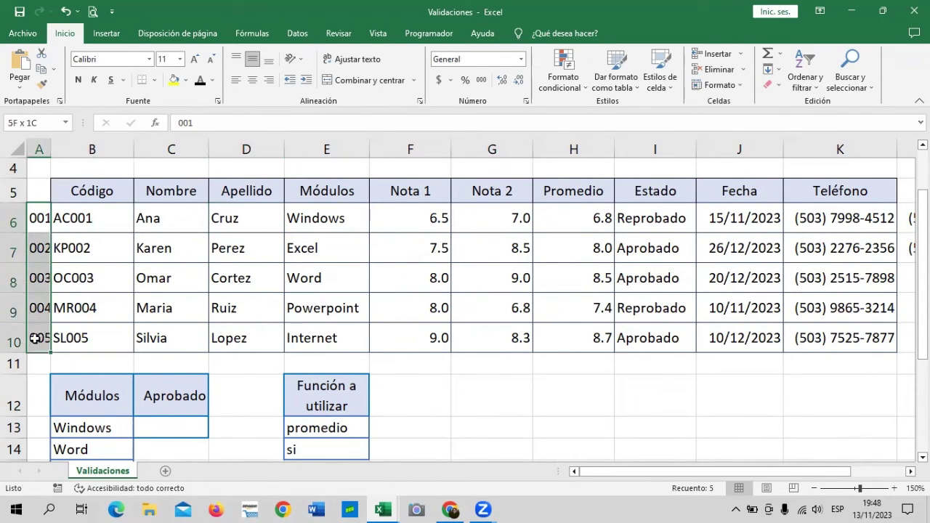
pyautogui.click(216, 80)
pyautogui.click(202, 122)
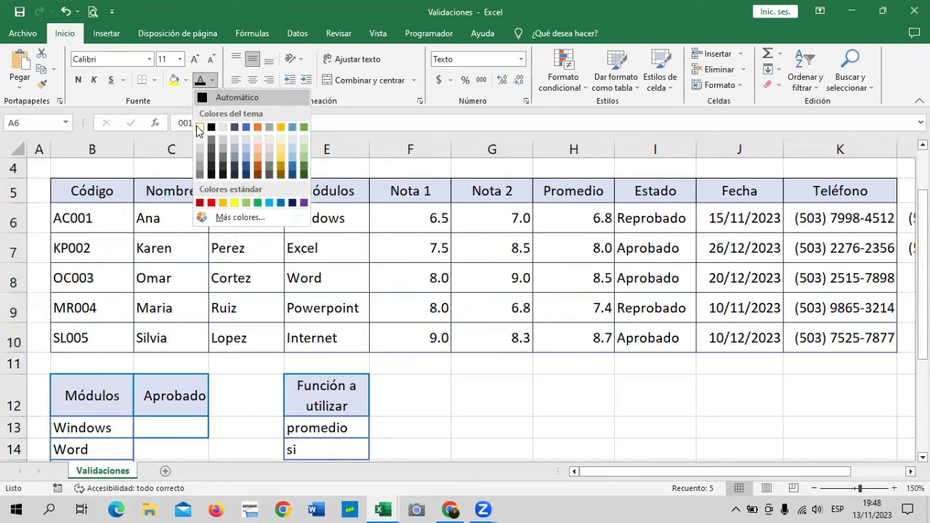
pyautogui.click(179, 253)
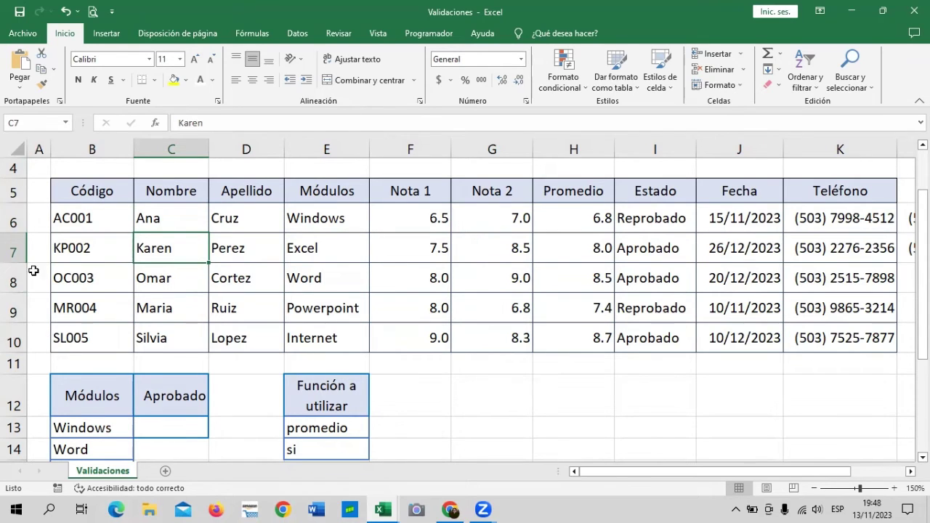
pyautogui.click(108, 222)
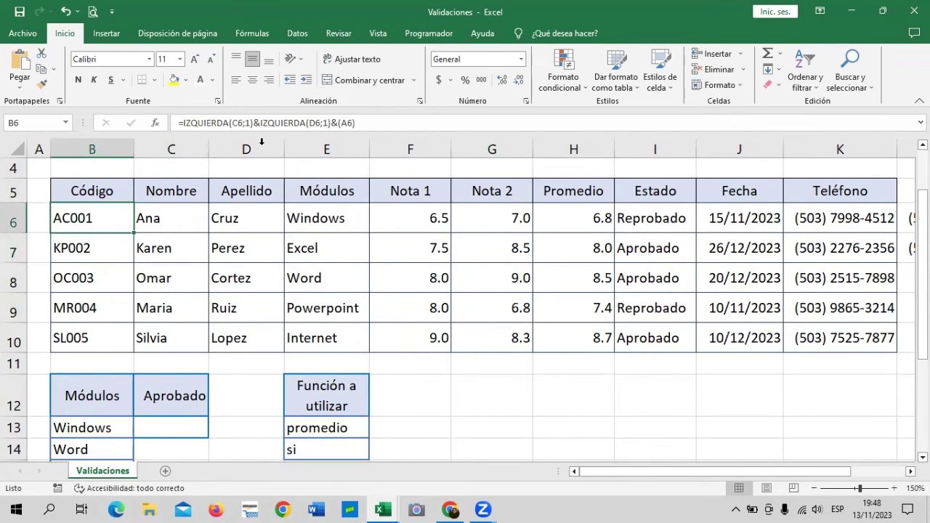
pyautogui.click(109, 250)
pyautogui.click(98, 282)
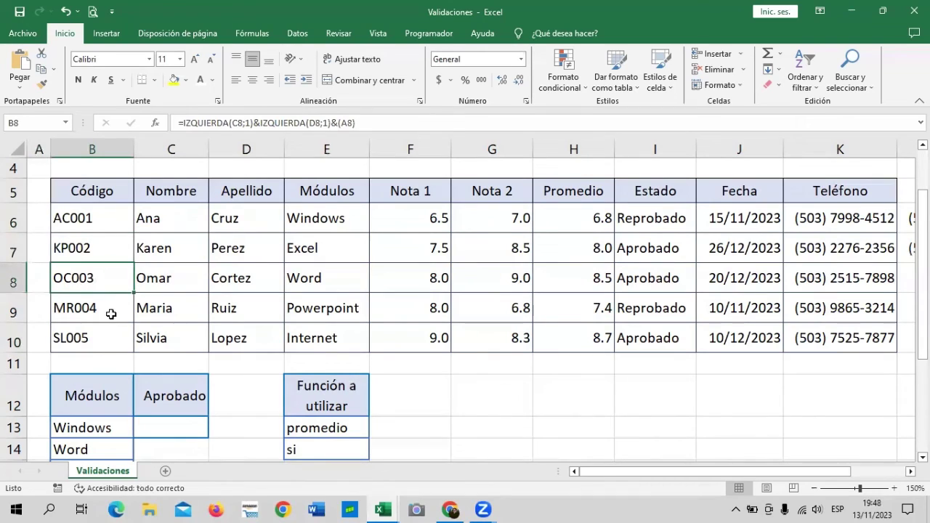
pyautogui.click(110, 314)
pyautogui.click(114, 340)
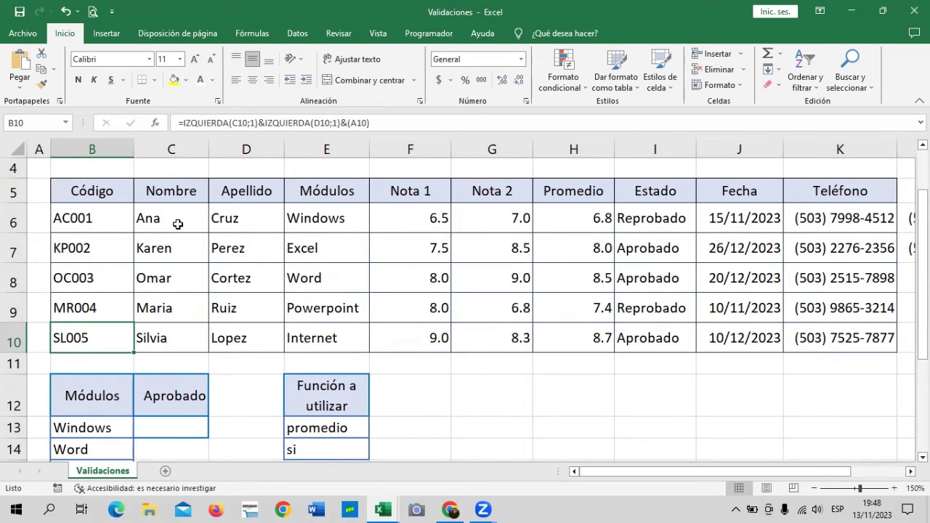
pyautogui.click(243, 218)
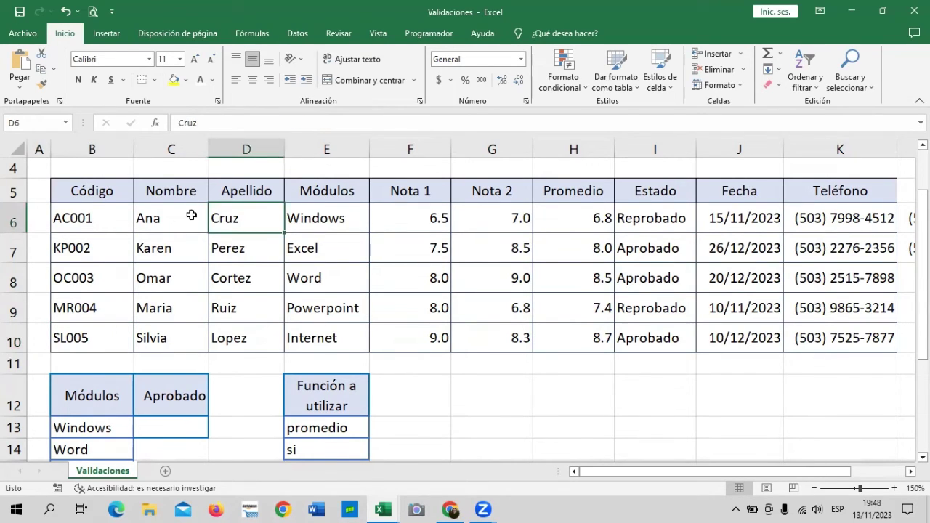
pyautogui.click(164, 220)
pyautogui.click(109, 218)
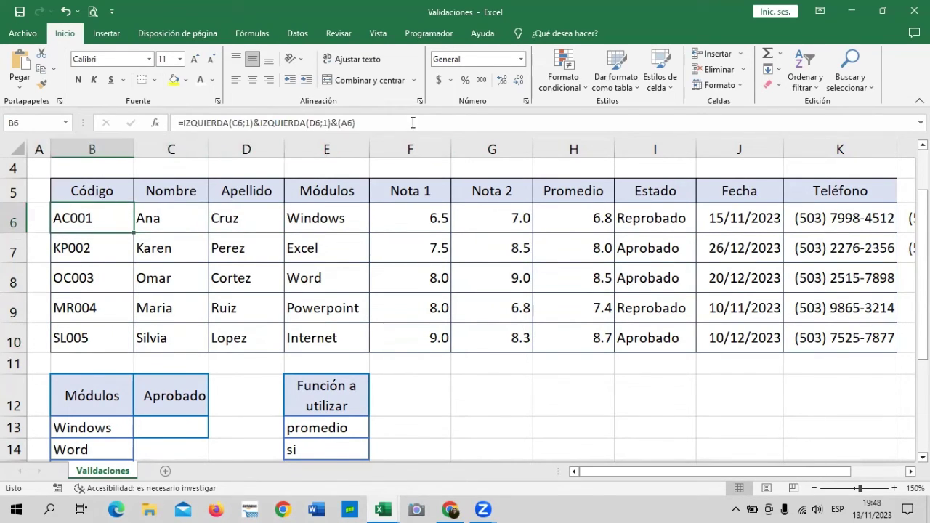
pyautogui.click(412, 123)
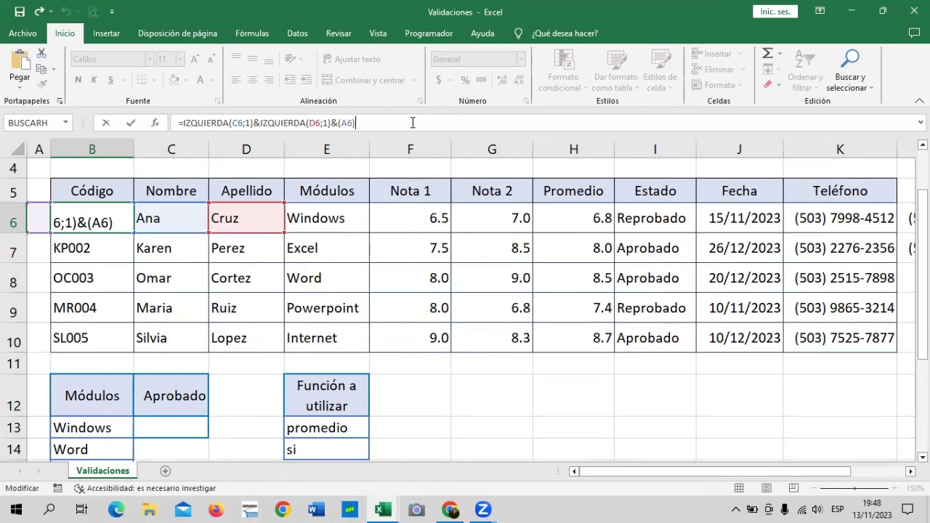
pyautogui.press('Return')
pyautogui.press('Down')
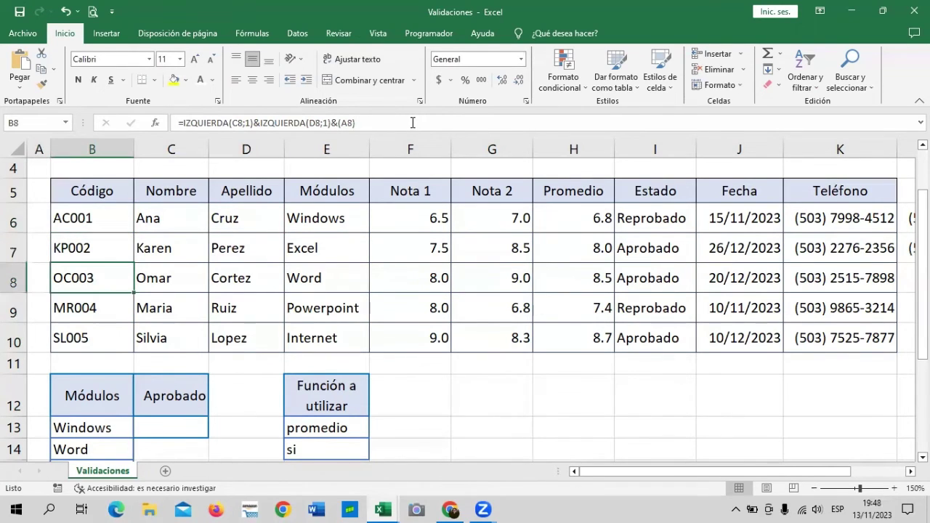
pyautogui.press('Down')
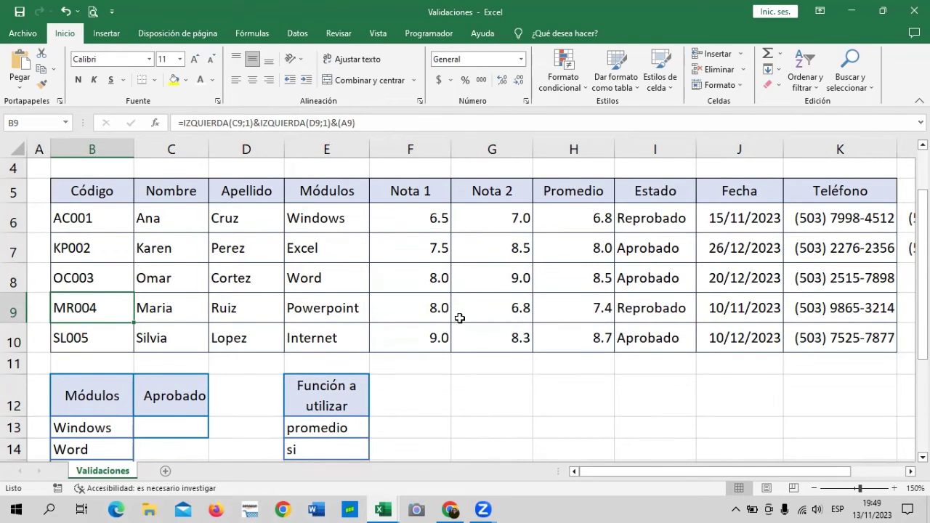
pyautogui.scroll(-1, 460, 319)
pyautogui.scroll(-1, 459, 318)
pyautogui.scroll(-2, 460, 319)
pyautogui.scroll(3, 459, 319)
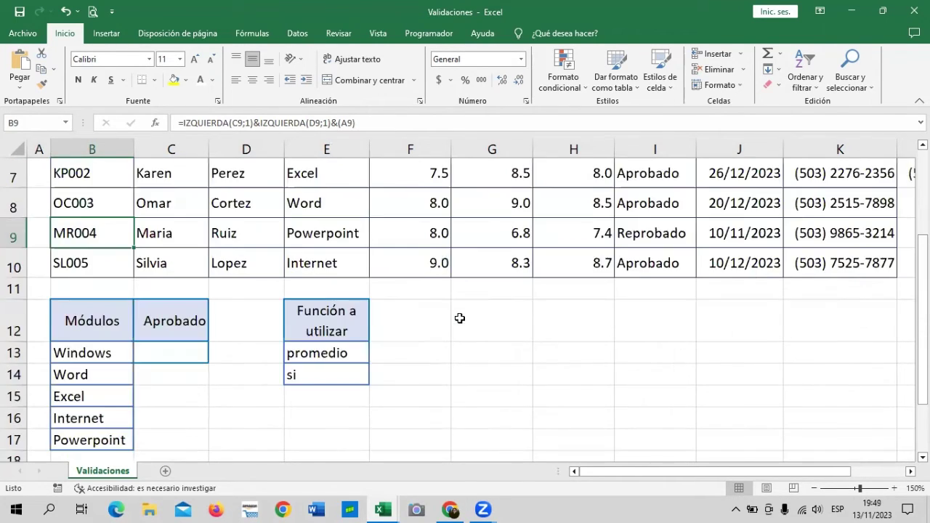
pyautogui.scroll(2, 460, 319)
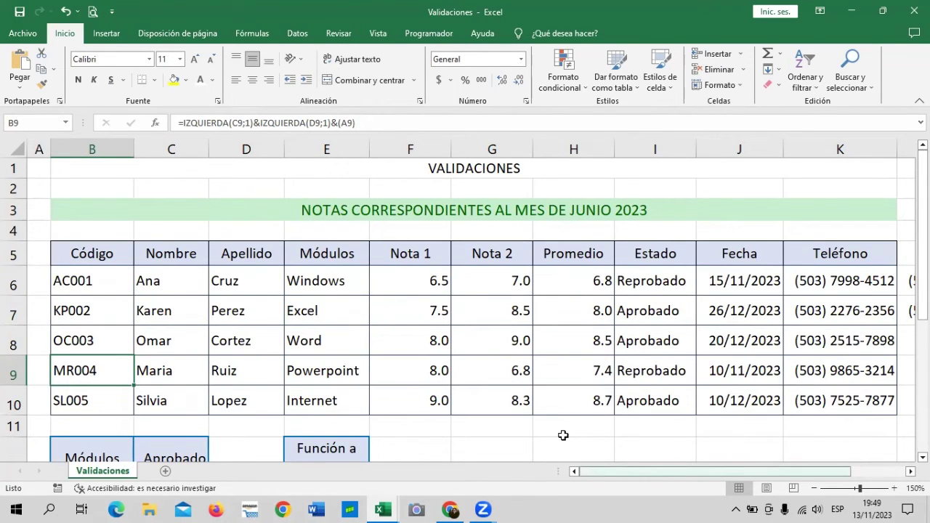
pyautogui.hscroll(1, 563, 435)
pyautogui.hscroll(1, 563, 435)
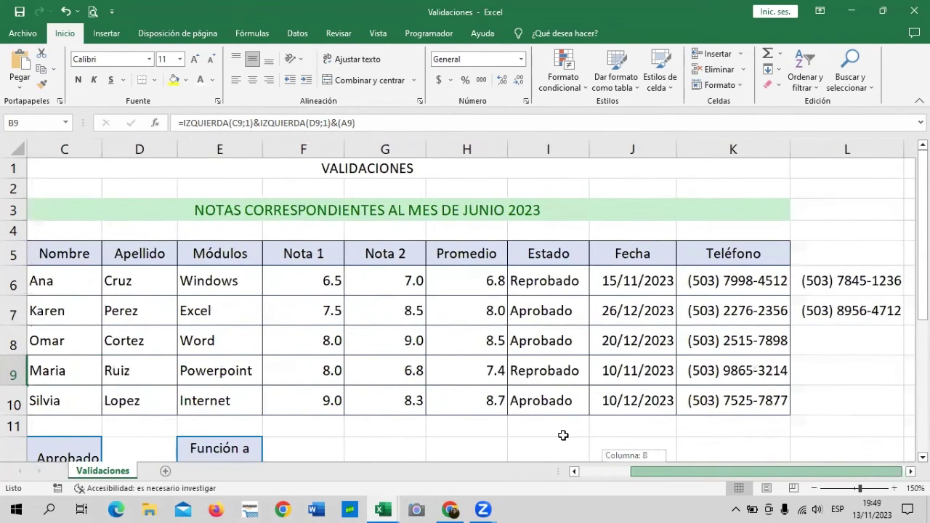
pyautogui.hscroll(-2, 563, 435)
pyautogui.hscroll(1, 563, 435)
pyautogui.hscroll(1, 563, 435)
pyautogui.hscroll(-2, 718, 468)
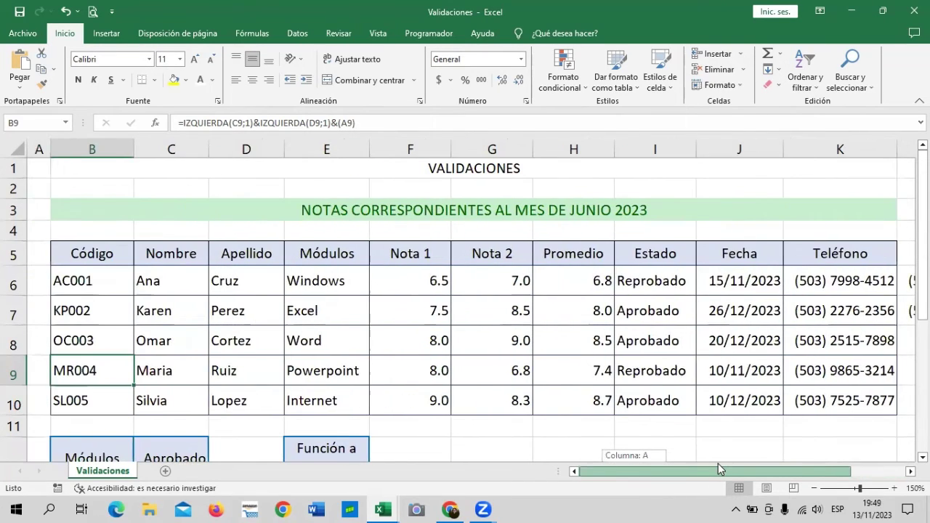
pyautogui.hscroll(2, 718, 467)
pyautogui.hscroll(-2, 718, 467)
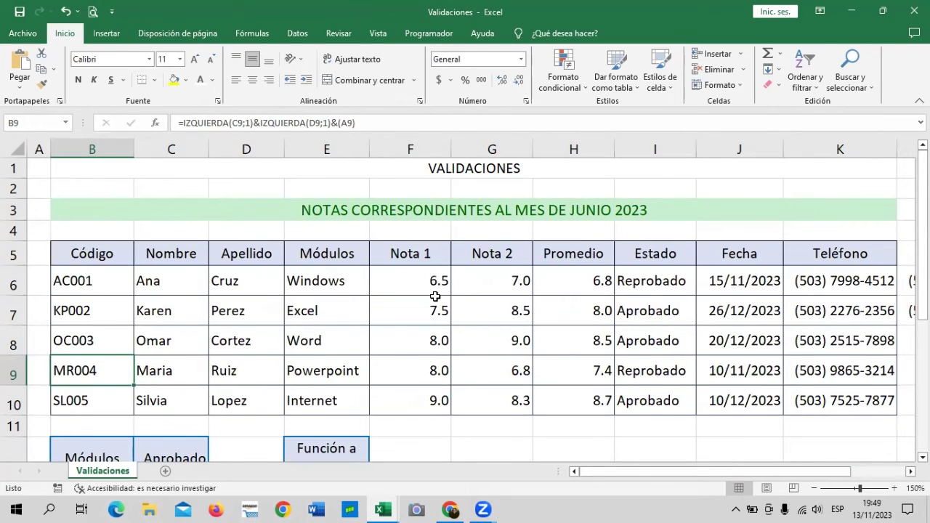
# Step: Switch to Chrome and scroll to the lesson 3.0 Objetivo de la lección page
pyautogui.click(451, 509)
pyautogui.scroll(3, 418, 174)
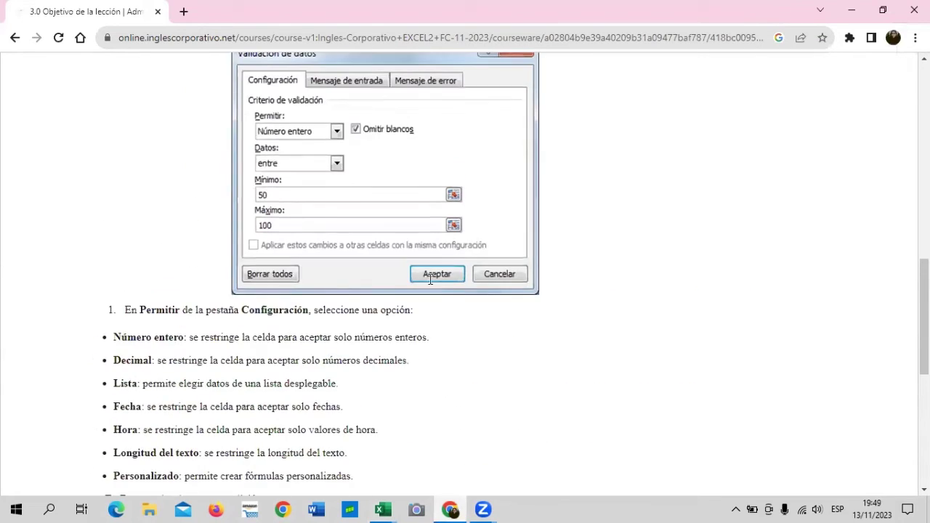
pyautogui.scroll(2, 434, 284)
pyautogui.scroll(5, 437, 283)
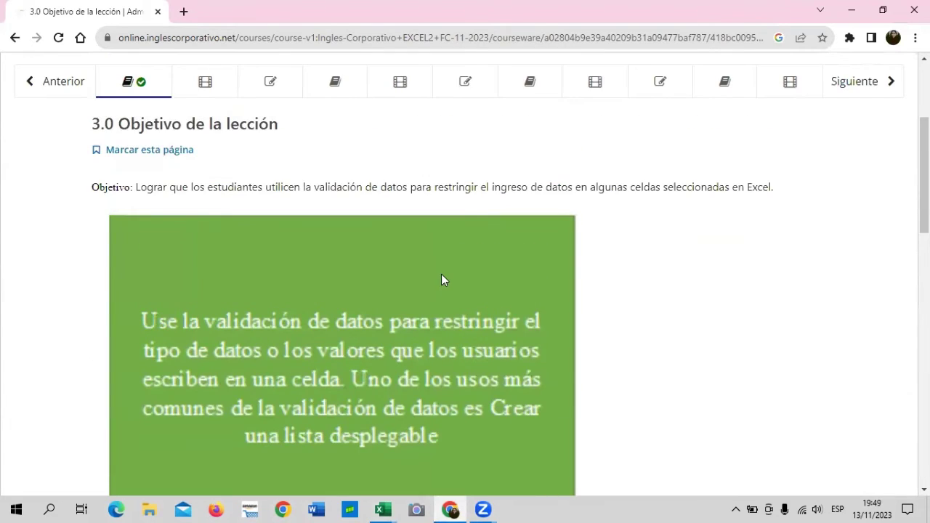
pyautogui.scroll(3, 441, 274)
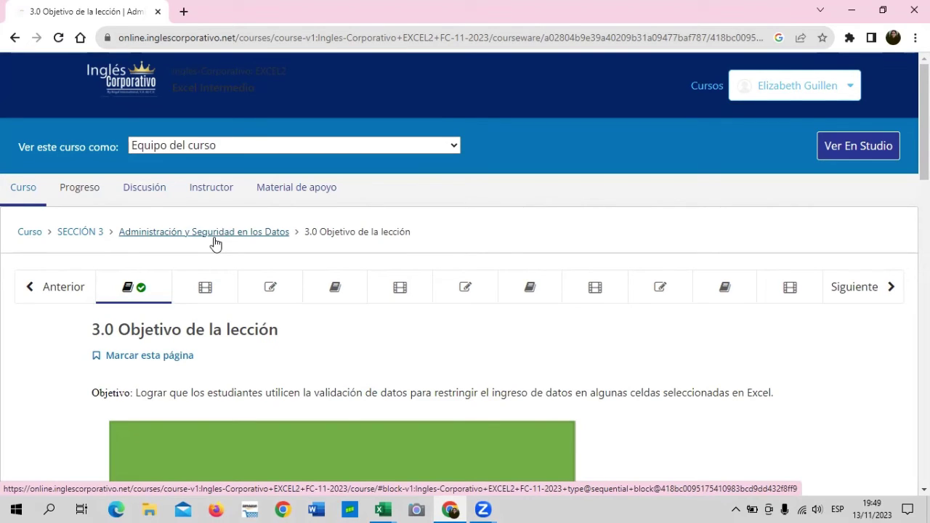
pyautogui.scroll(-1, 381, 250)
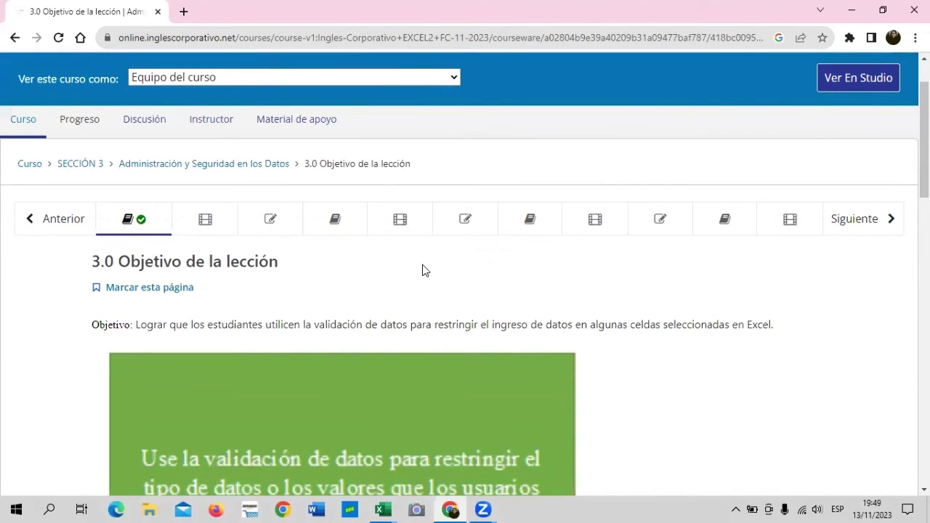
pyautogui.scroll(-1, 426, 268)
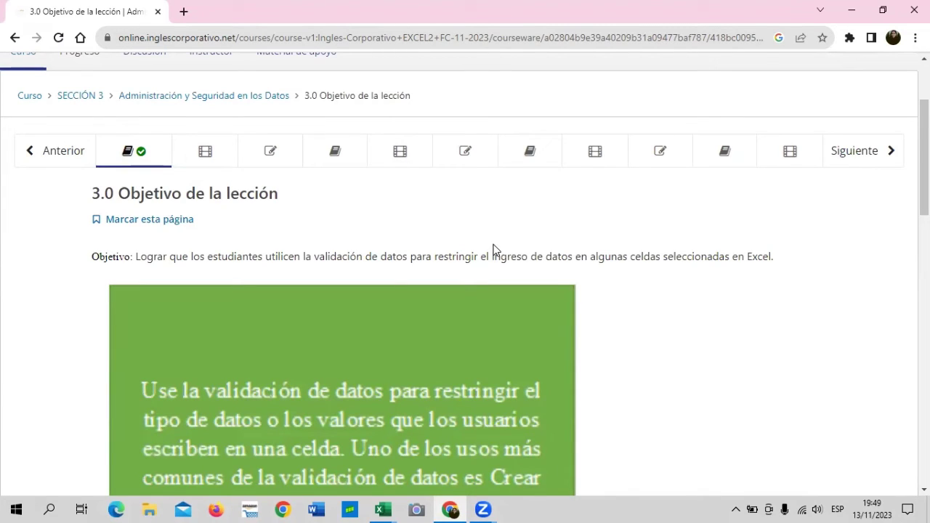
# Step: Open lesson 3.1 Validación de datos, play its 8:08 video and raise the volume
pyautogui.click(221, 147)
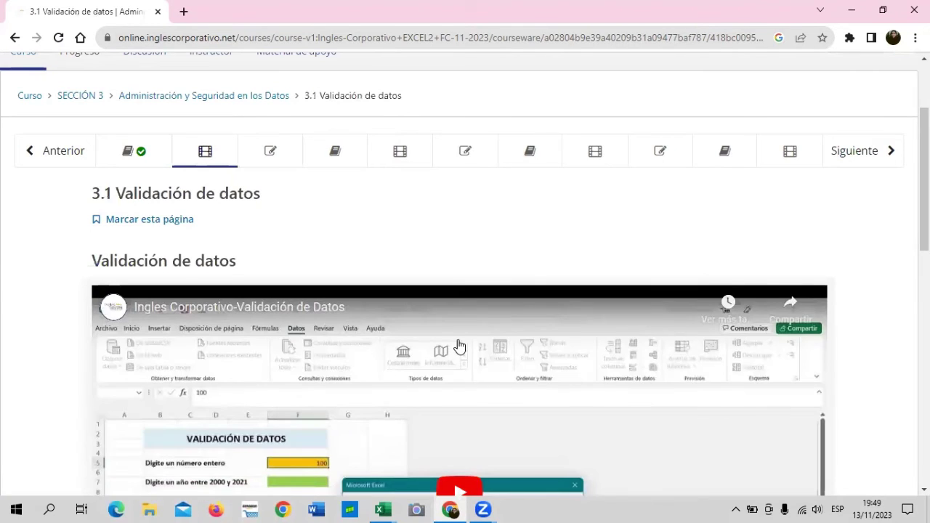
pyautogui.scroll(-2, 459, 346)
pyautogui.scroll(-1, 282, 379)
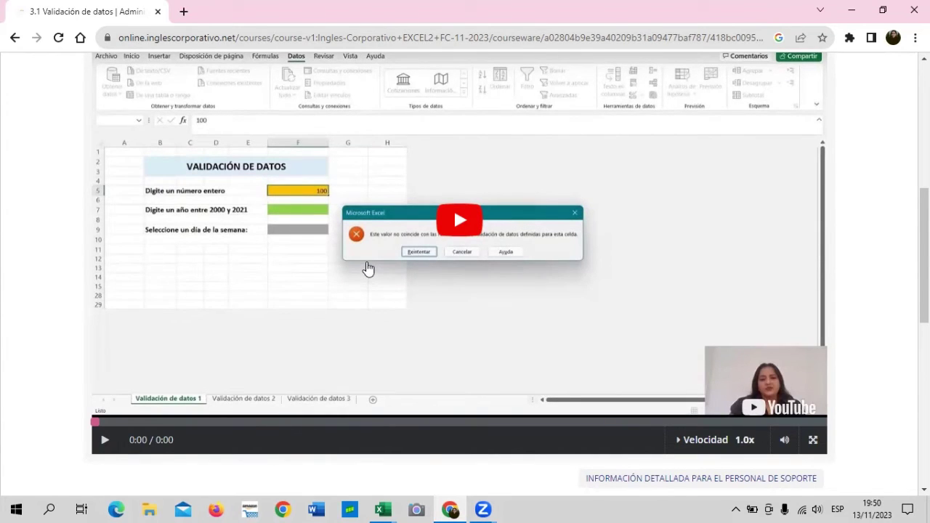
pyautogui.click(463, 221)
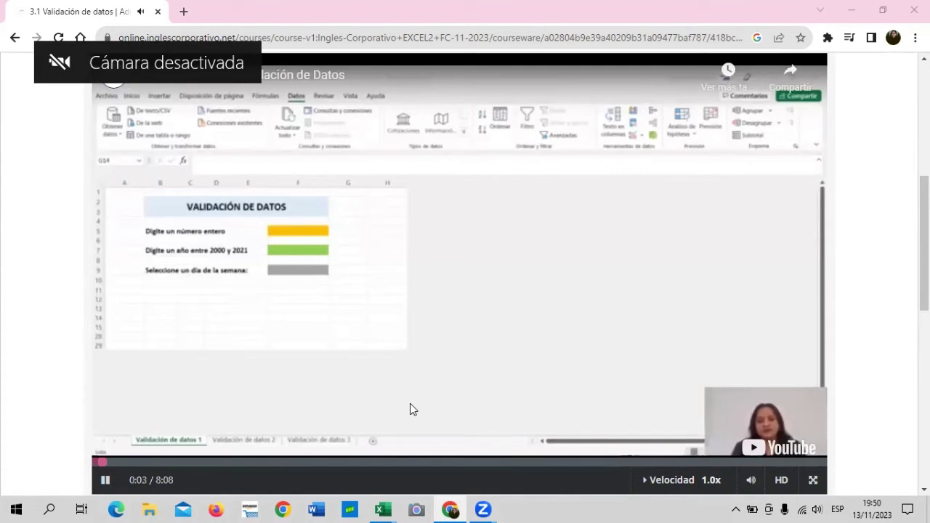
pyautogui.press('XF86AudioRaiseVolume')
pyautogui.press('XF86AudioRaiseVolume')
pyautogui.press('XF86AudioRaiseVolume')
pyautogui.press('XF86AudioRaiseVolume')
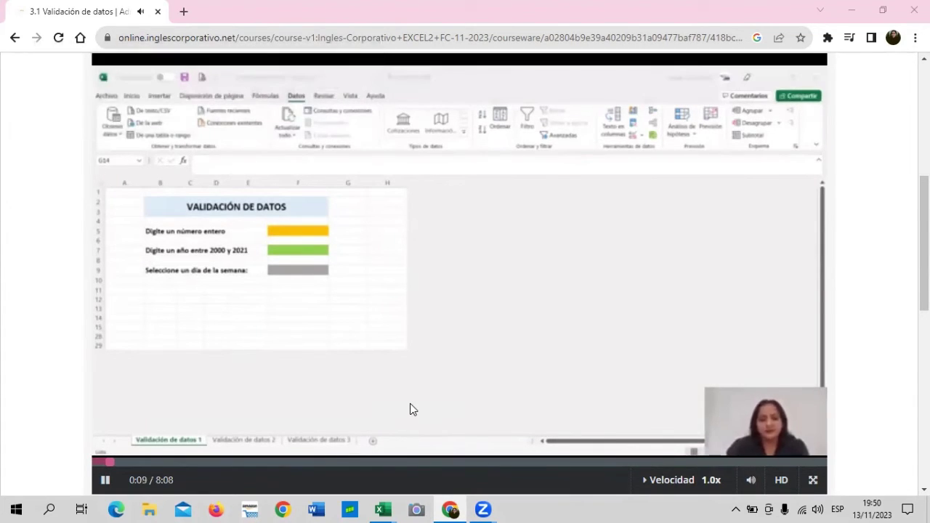
pyautogui.press('XF86AudioRaiseVolume')
pyautogui.press('XF86AudioRaiseVolume')
pyautogui.press('XF86AudioRaiseVolume')
pyautogui.press('XF86AudioRaiseVolume')
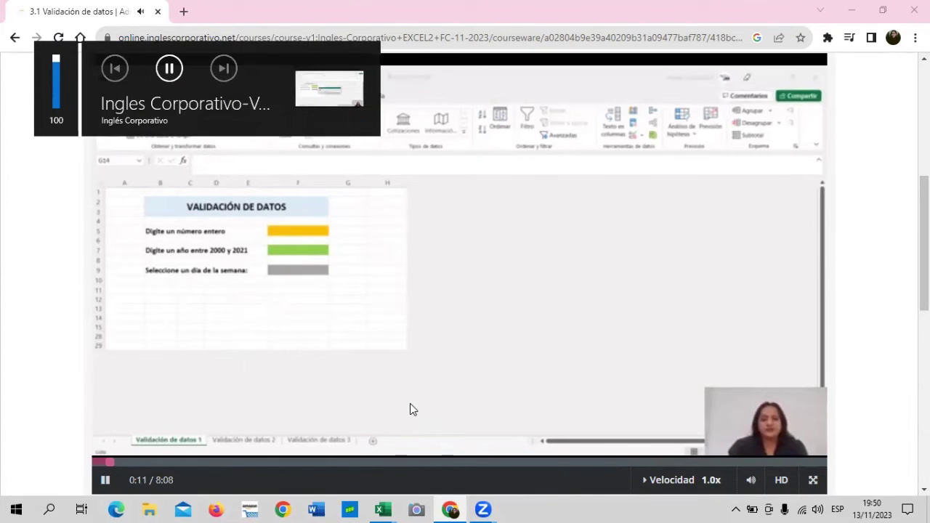
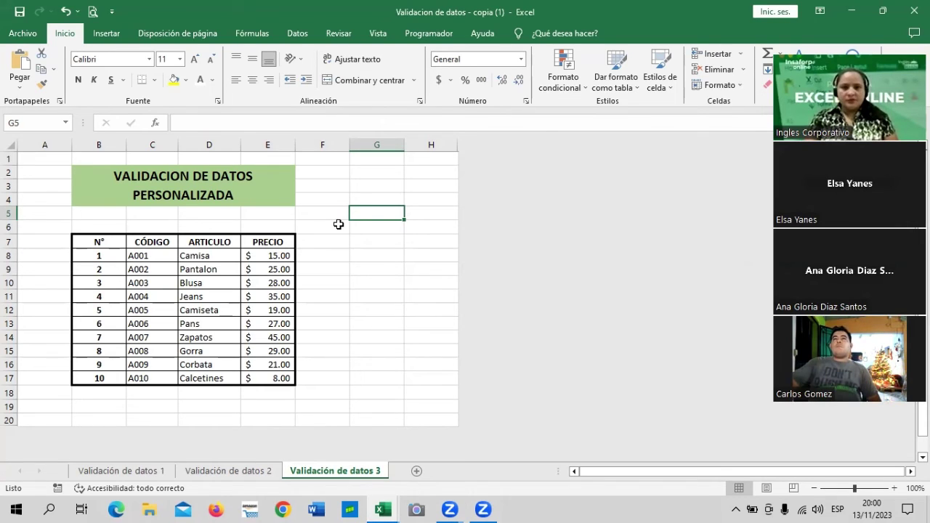
# Step: Look over the PERSONALIZADA title, then check the Validación de datos 1 sheet
pyautogui.click(373, 292)
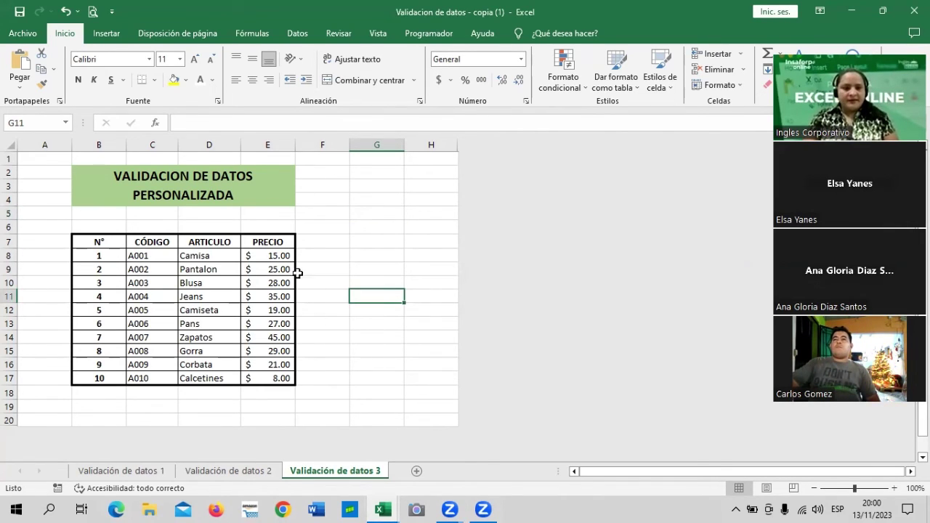
pyautogui.click(184, 181)
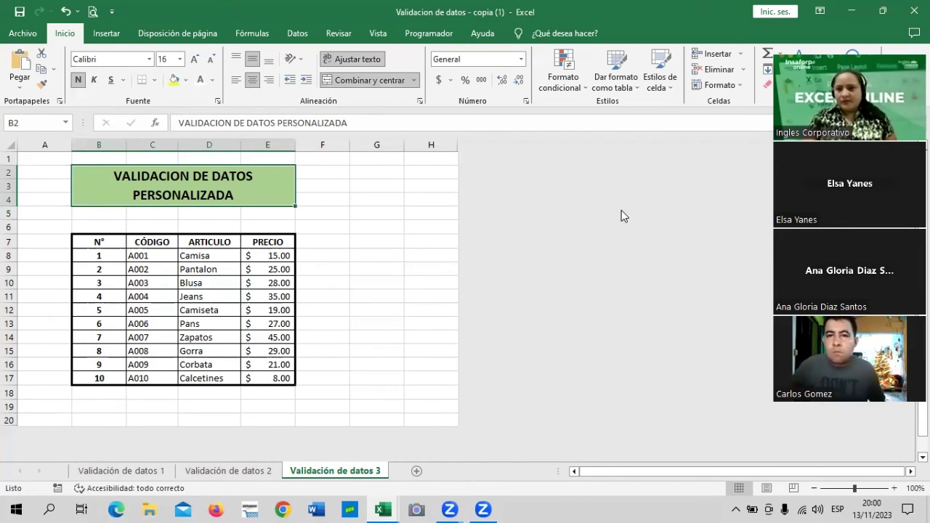
pyautogui.click(379, 313)
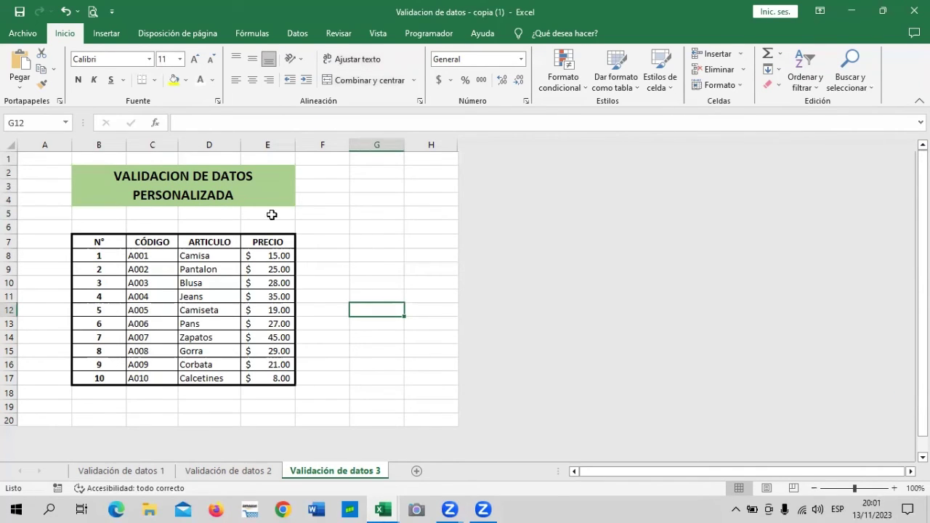
pyautogui.click(152, 473)
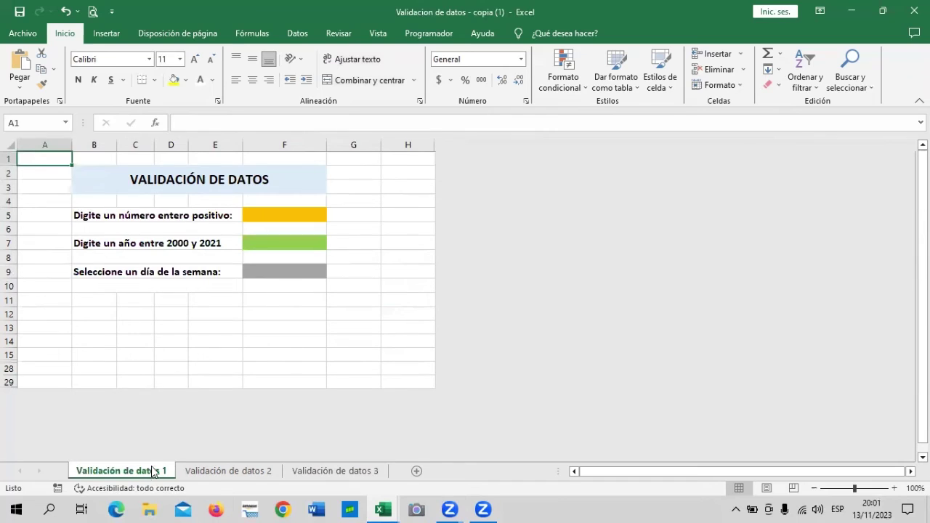
pyautogui.click(380, 300)
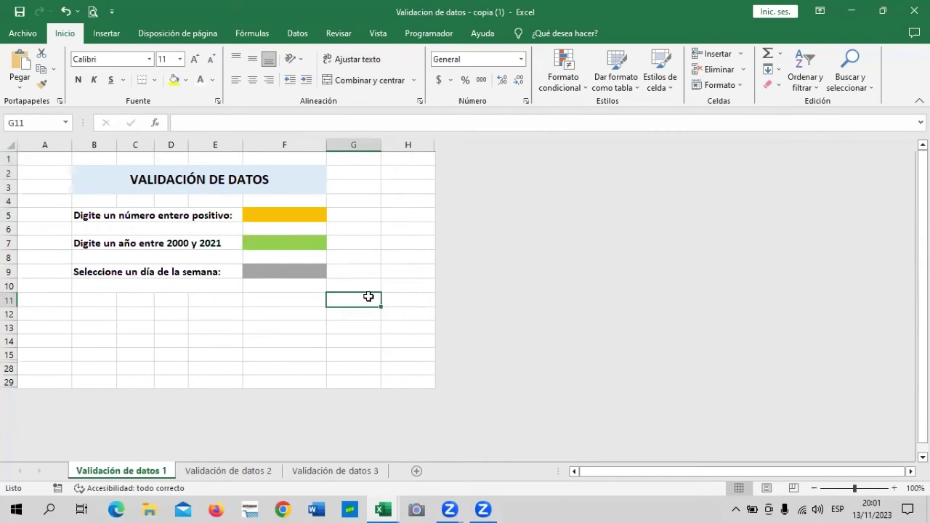
# Step: Review the San Vicente–Santa Ana department list on Validación de datos 2, then return to sheet 3
pyautogui.click(245, 473)
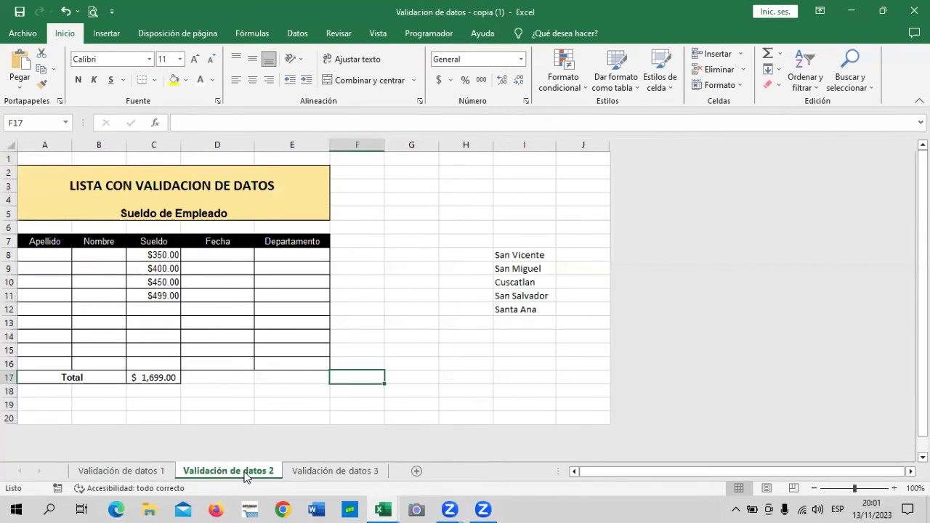
pyautogui.moveTo(518, 253); pyautogui.dragTo(524, 312)
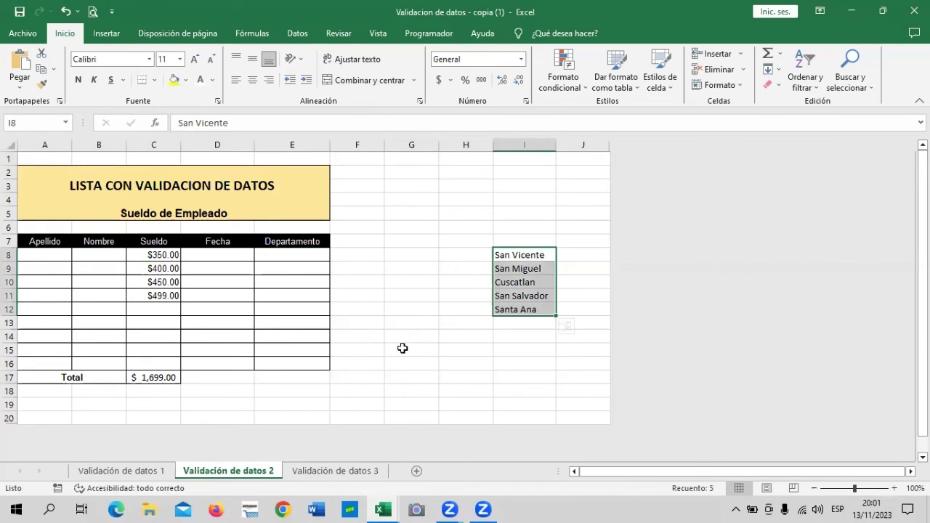
pyautogui.click(355, 473)
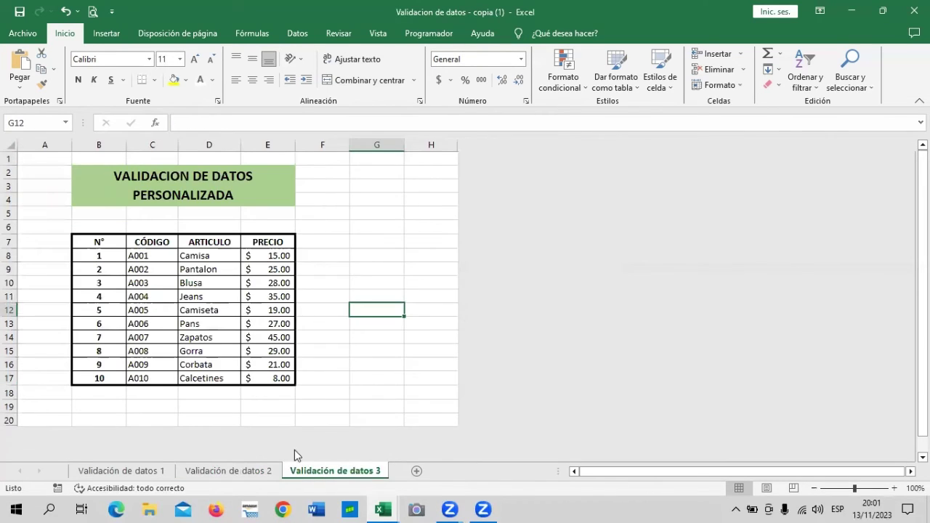
pyautogui.click(256, 473)
pyautogui.hotkey('ctrl', 'pageup')
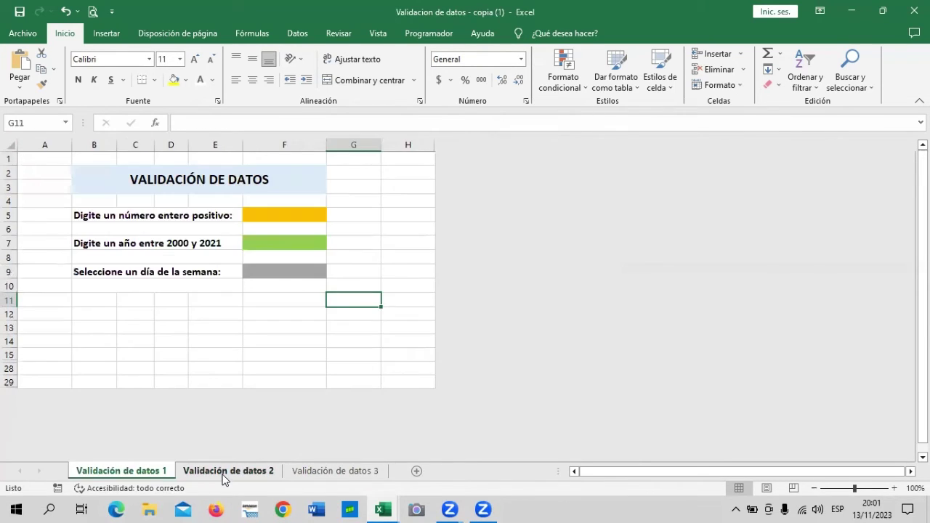
pyautogui.click(224, 474)
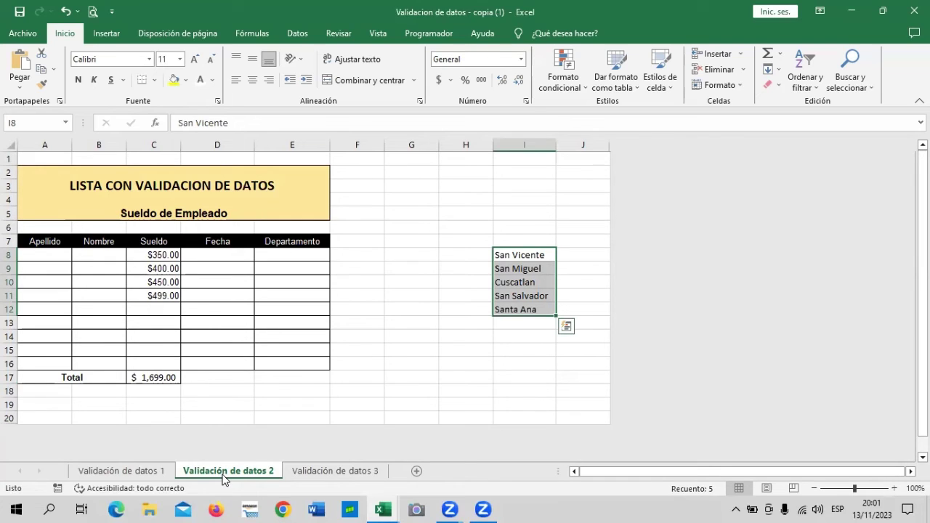
pyautogui.click(338, 472)
pyautogui.click(368, 208)
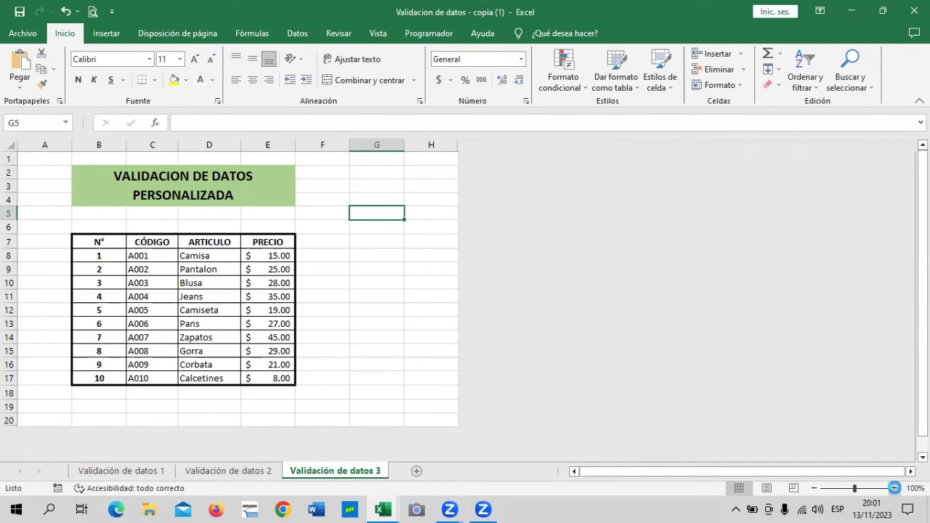
# Step: Zoom the product table to 120% and highlight the CÓDIGO and ARTICULO columns
pyautogui.click(894, 488)
pyautogui.click(893, 489)
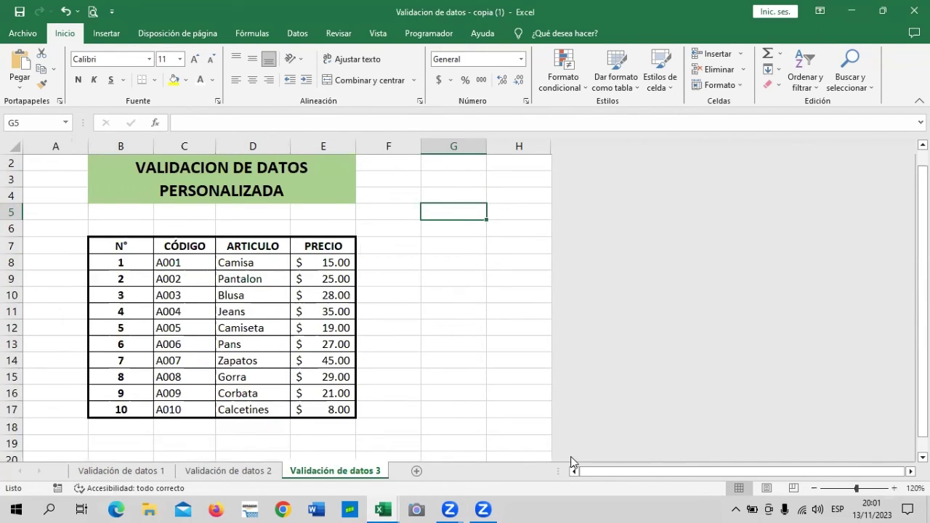
pyautogui.scroll(-1, 556, 326)
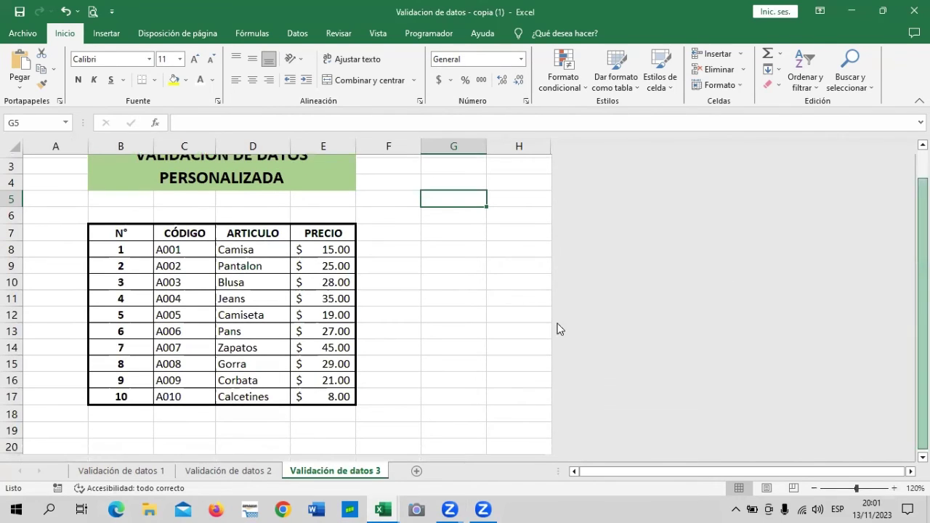
pyautogui.click(484, 328)
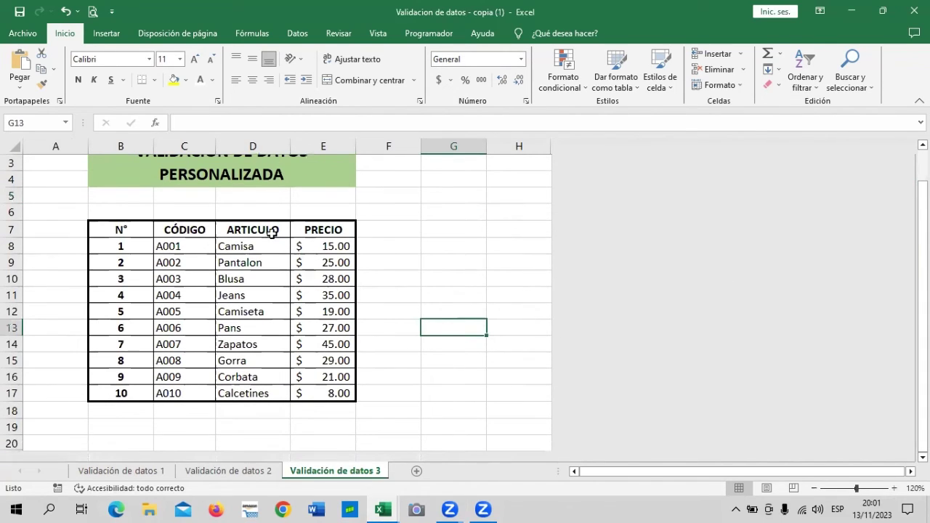
pyautogui.moveTo(191, 247); pyautogui.dragTo(179, 393)
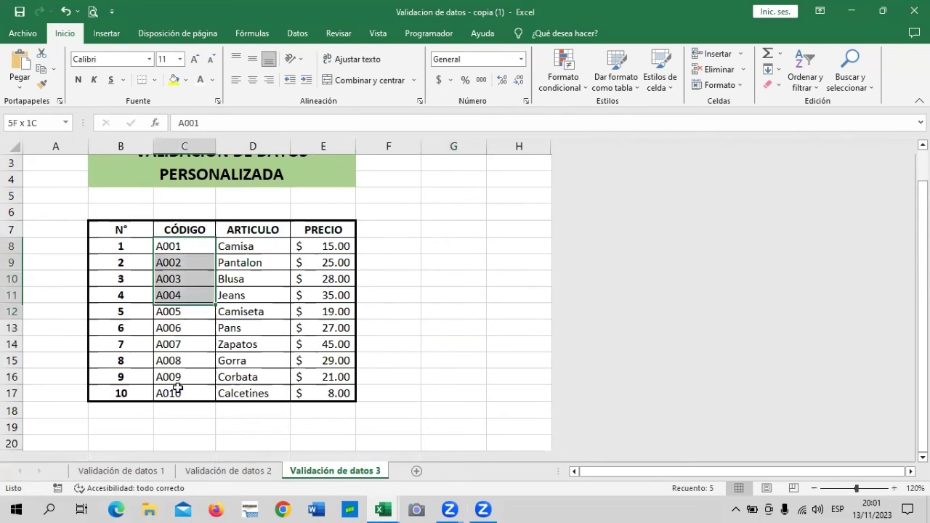
pyautogui.moveTo(253, 246); pyautogui.dragTo(272, 393)
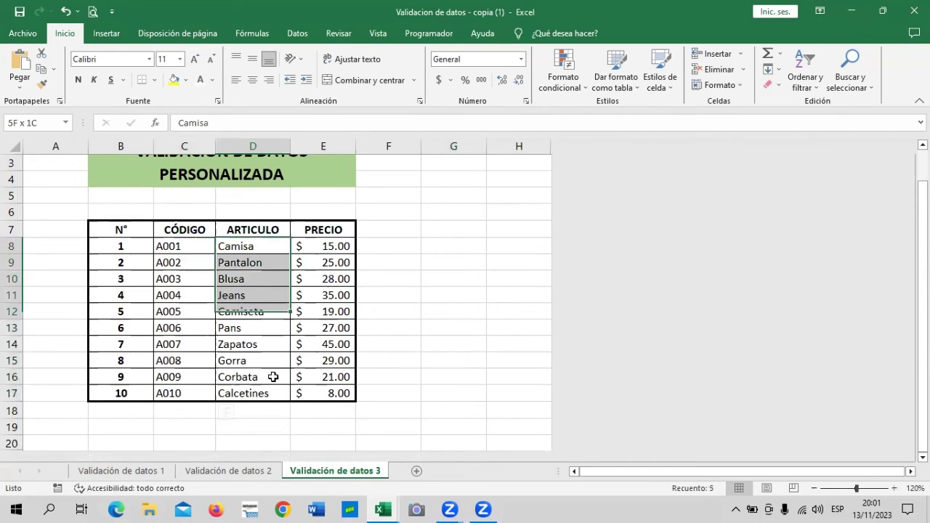
pyautogui.click(446, 314)
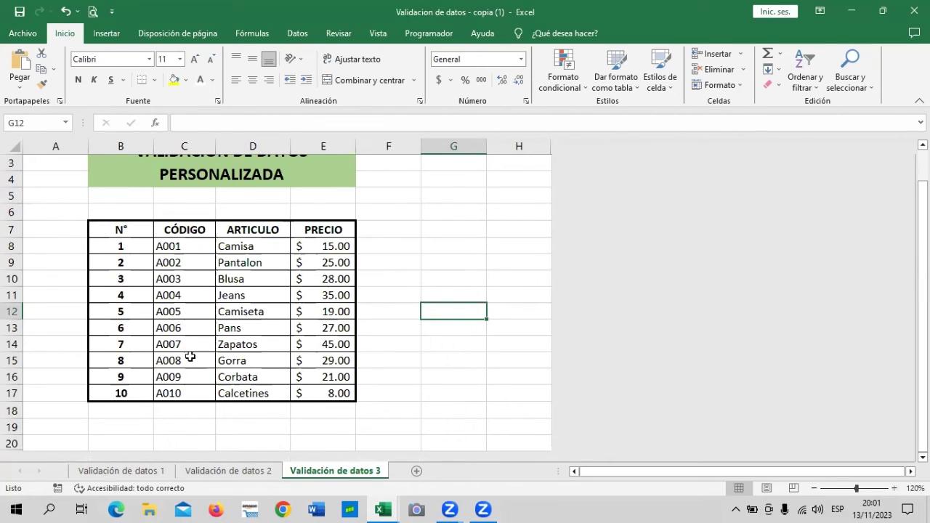
# Step: Apply the custom validation =CONTAR.SI(C:C;C8)=1 to codes C8:C17 so only unique codes are allowed
pyautogui.moveTo(186, 246); pyautogui.dragTo(195, 392)
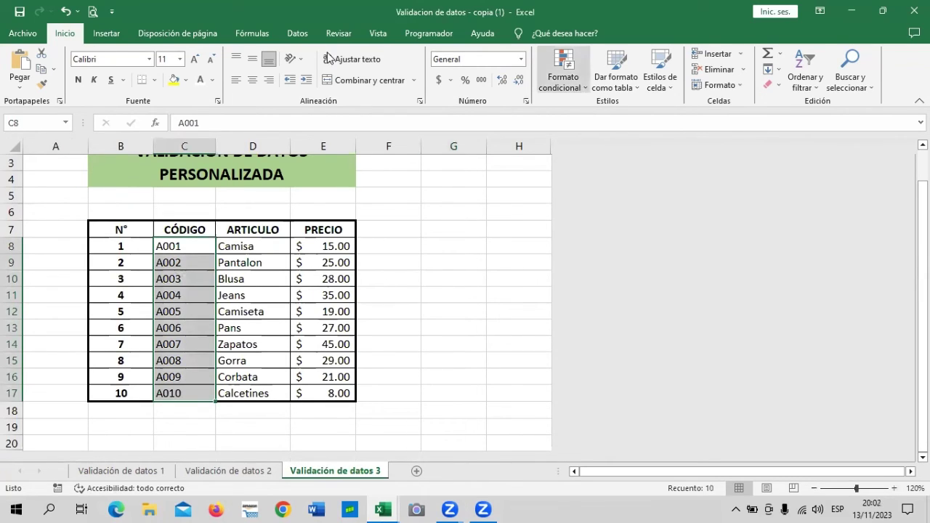
pyautogui.click(296, 34)
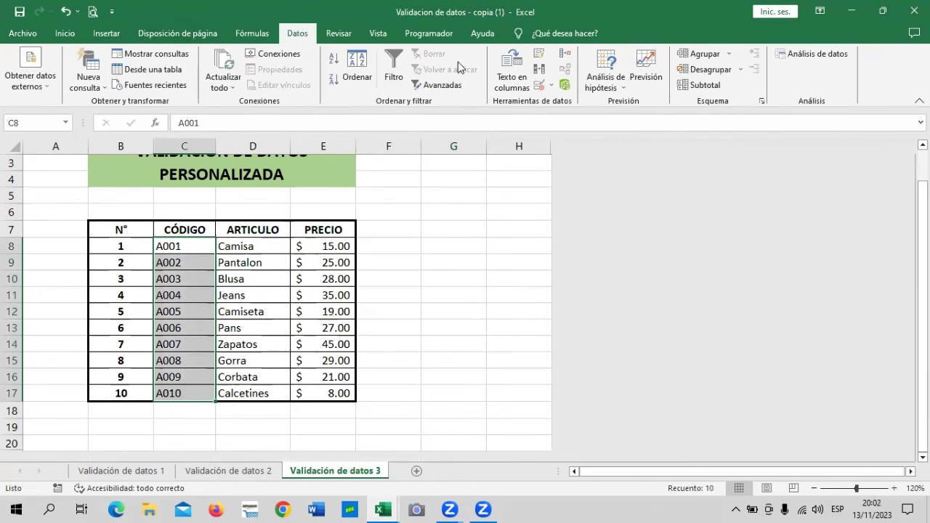
pyautogui.click(539, 85)
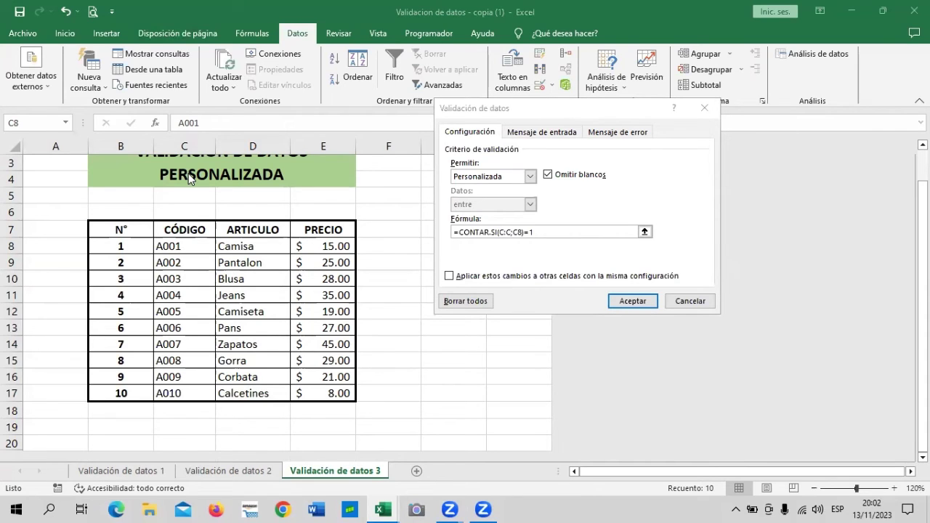
pyautogui.click(552, 231)
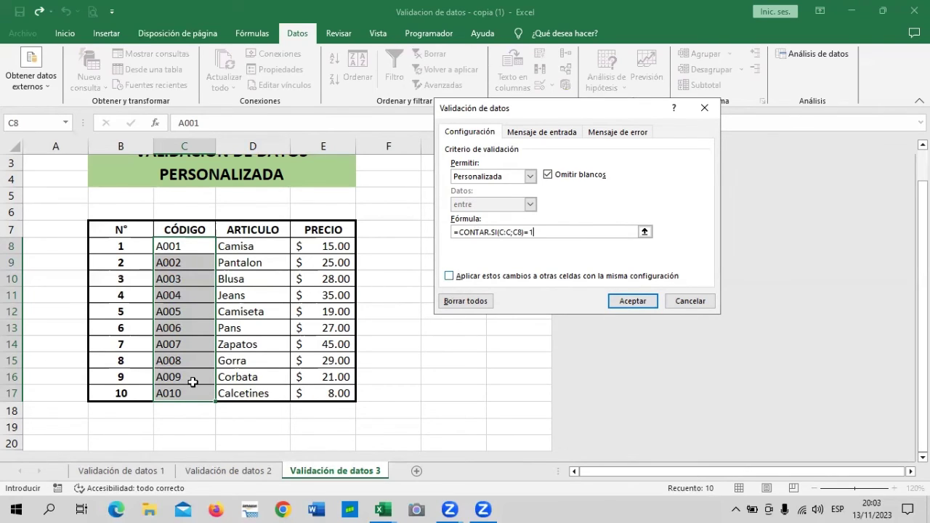
pyautogui.click(629, 299)
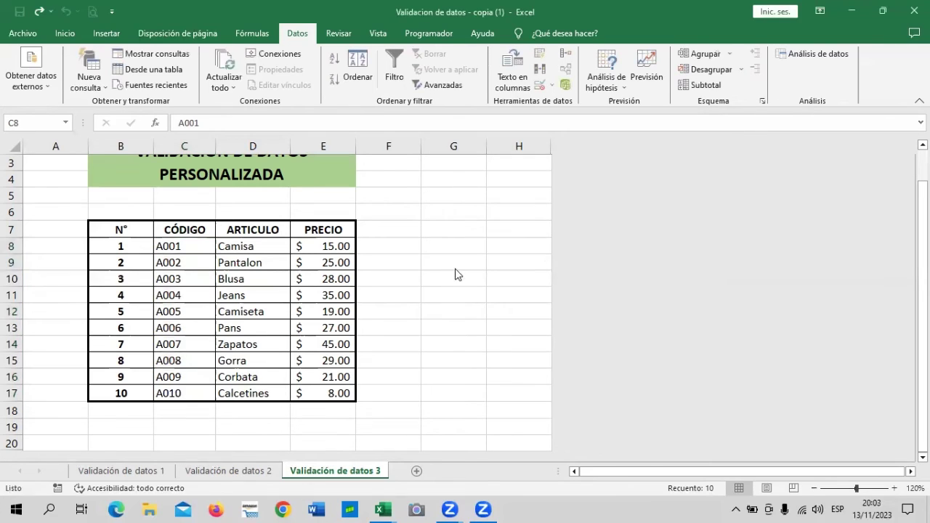
# Step: Test the rule with a duplicate A001 in C12, cancel so A005 remains, then select C8
pyautogui.click(188, 311)
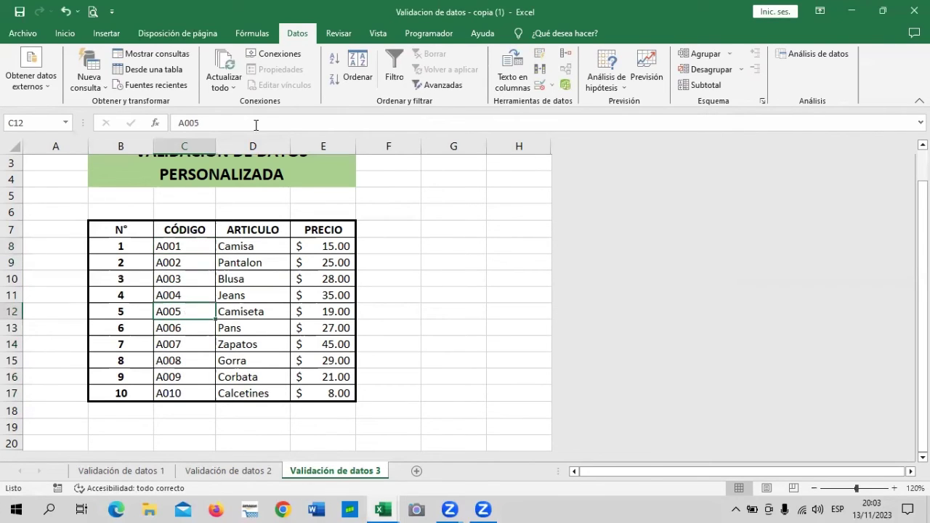
pyautogui.click(256, 125)
pyautogui.press('BackSpace')
pyautogui.write('1')
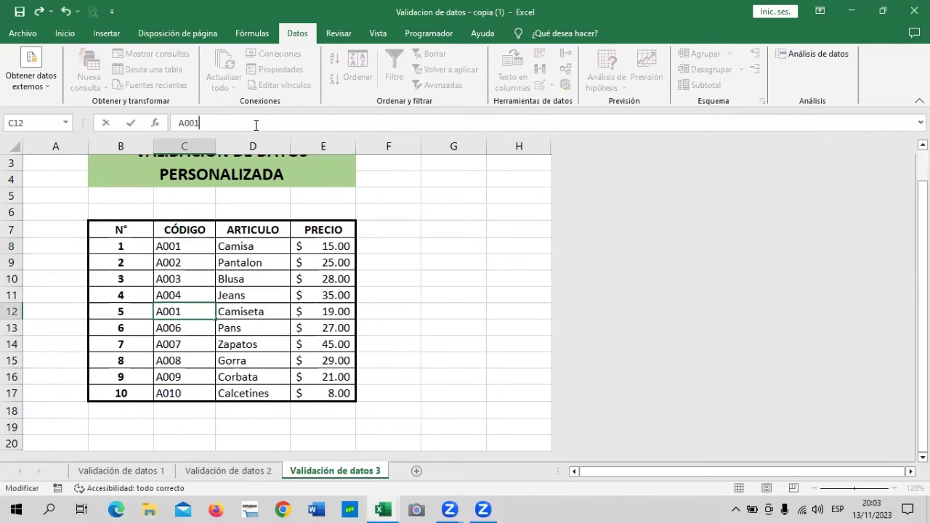
pyautogui.press('Return')
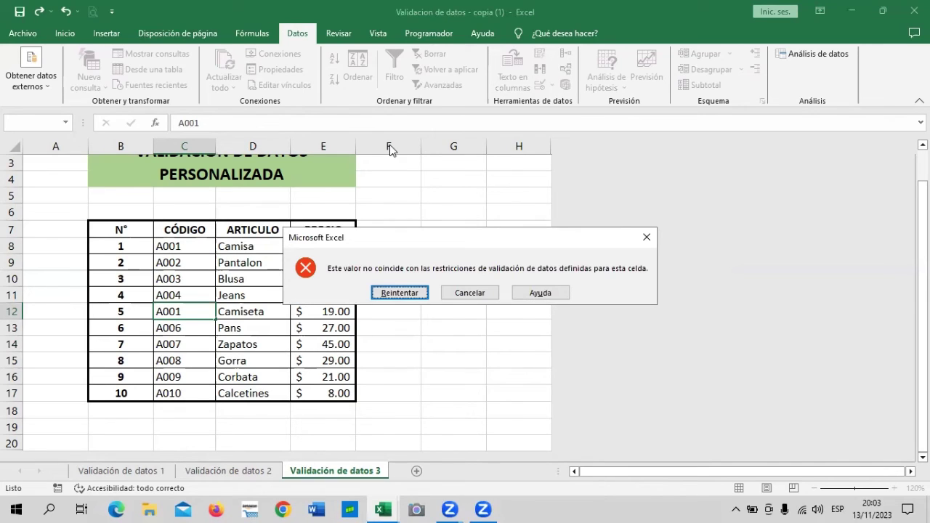
pyautogui.click(465, 292)
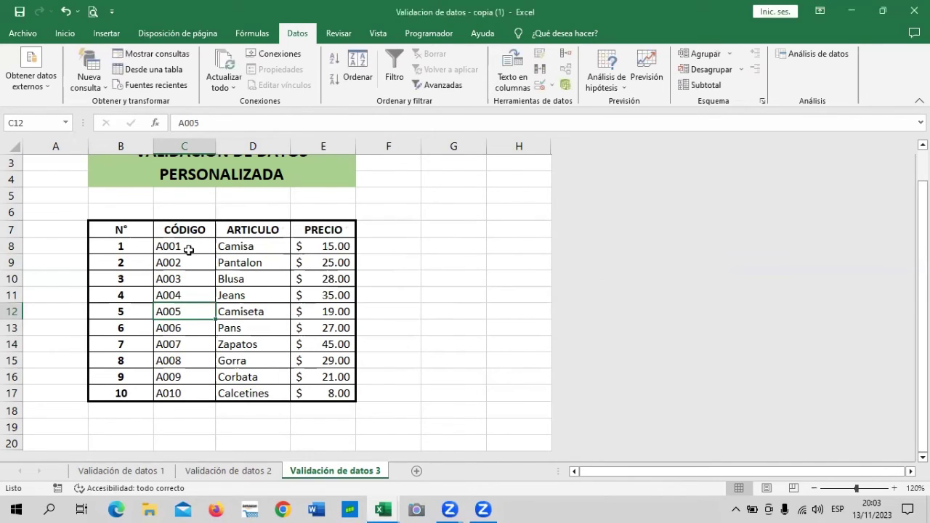
pyautogui.click(186, 247)
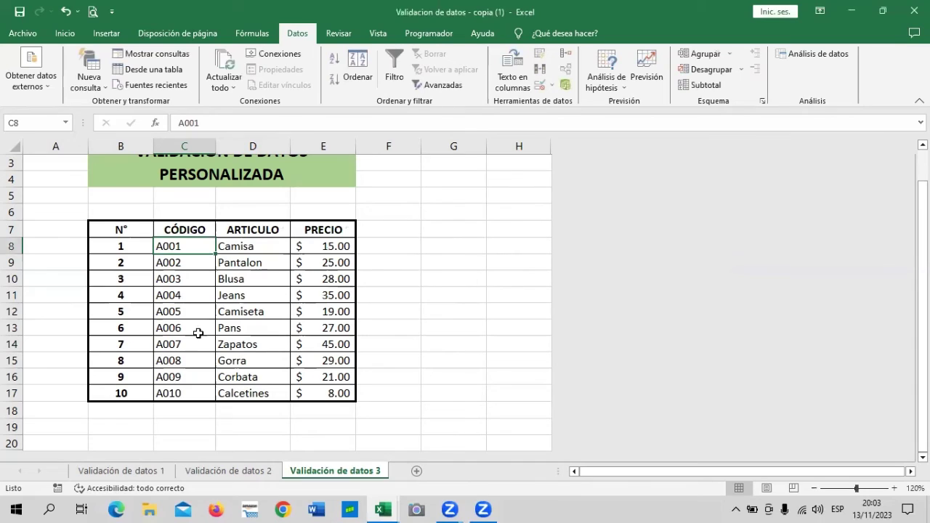
pyautogui.click(187, 243)
# Step: Change the code rule for C8:C17 to =CONTAR.SI(C:C;C8)=2
pyautogui.keyDown('shift'); pyautogui.click(197, 392); pyautogui.keyUp('shift')
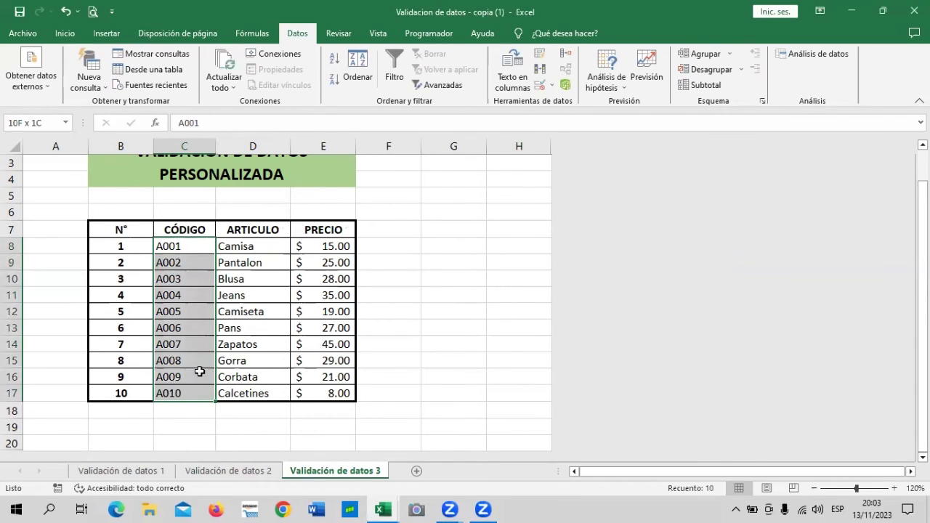
pyautogui.click(541, 86)
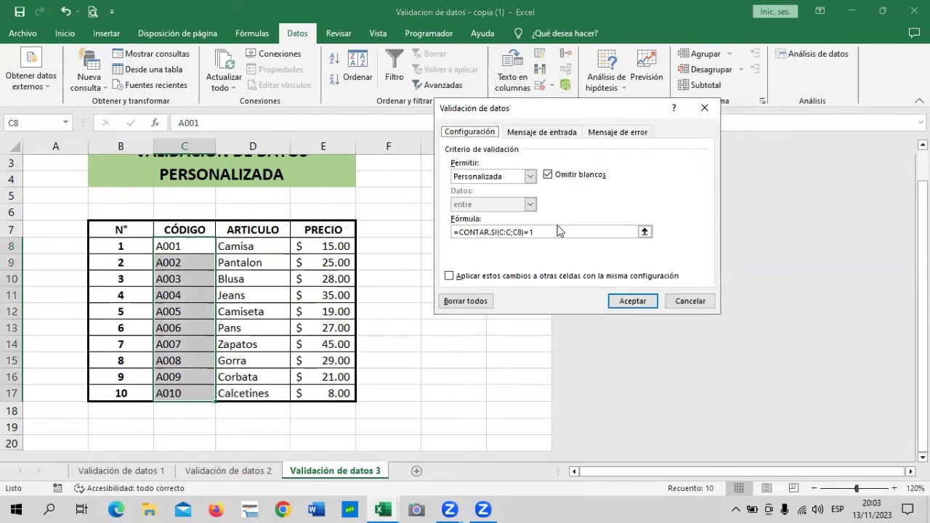
pyautogui.press('BackSpace')
pyautogui.click(548, 229)
pyautogui.write('2')
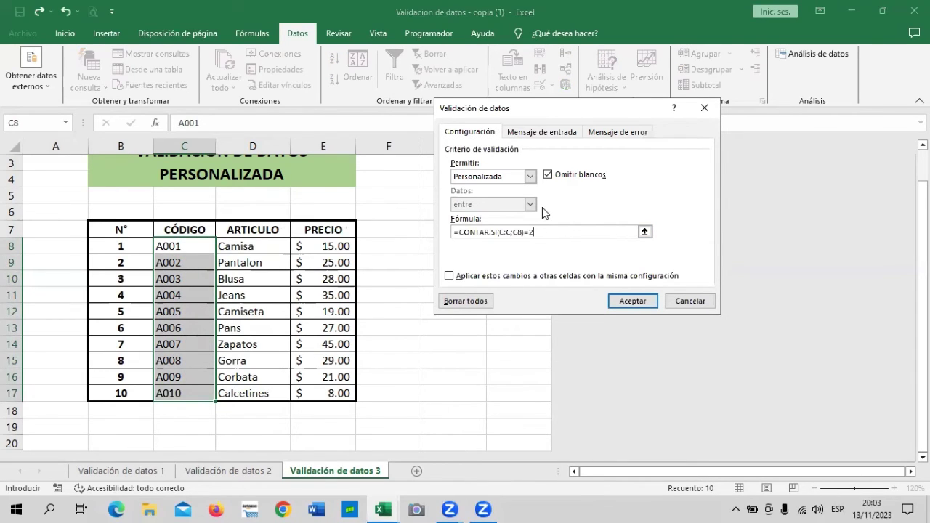
pyautogui.press('Return')
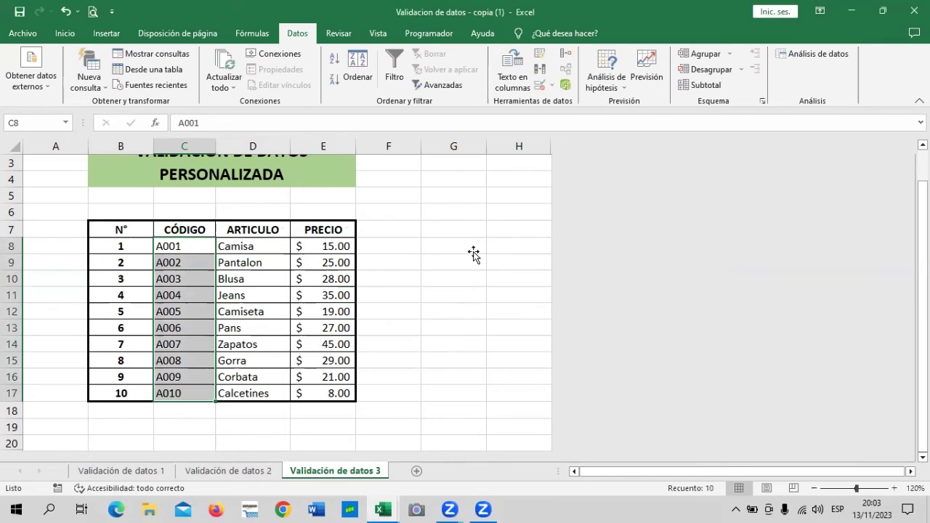
pyautogui.click(473, 255)
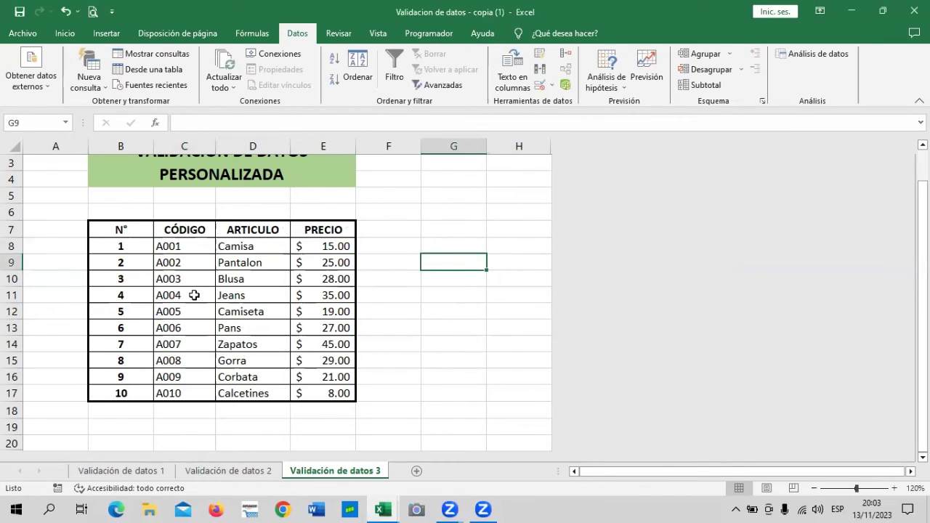
# Step: Change the code in C11 from A004 to A002
pyautogui.click(192, 292)
pyautogui.hotkey('ctrl', 'Down')
pyautogui.doubleClick(194, 293)
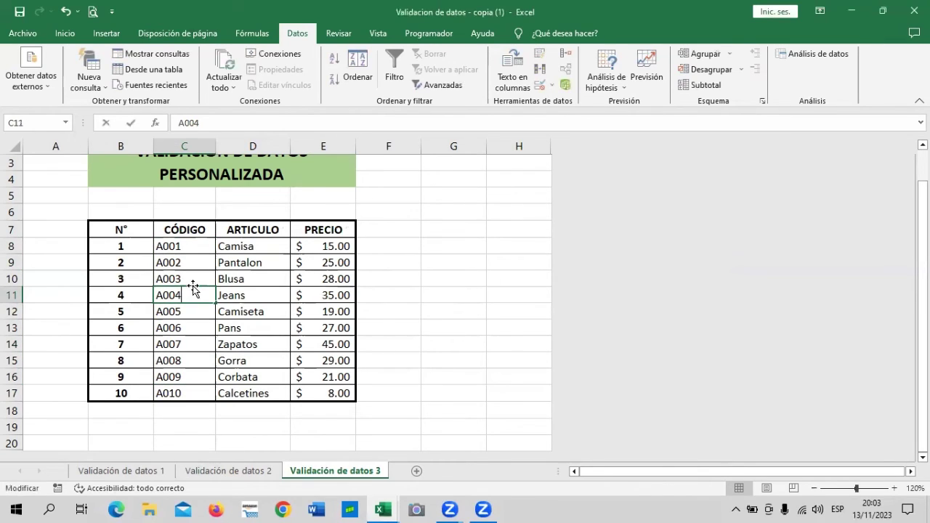
pyautogui.press('BackSpace')
pyautogui.write('2')
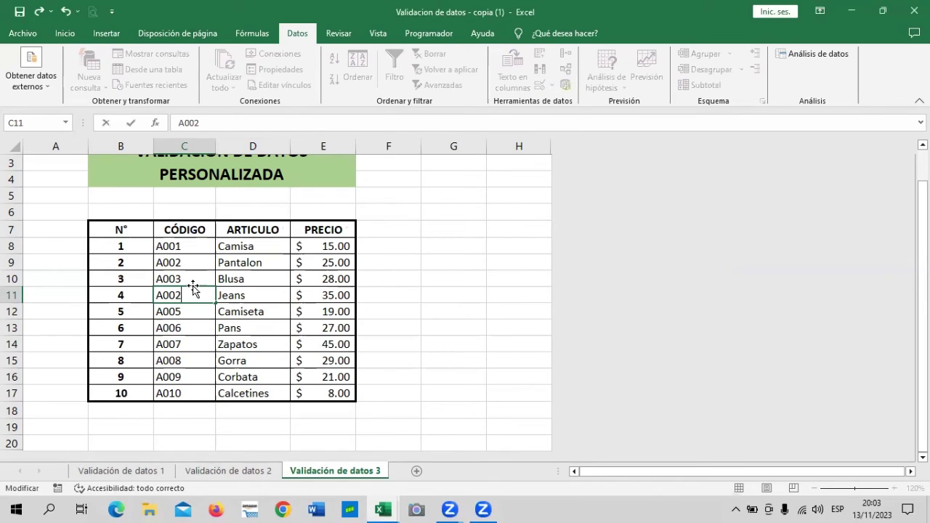
pyautogui.press('Return')
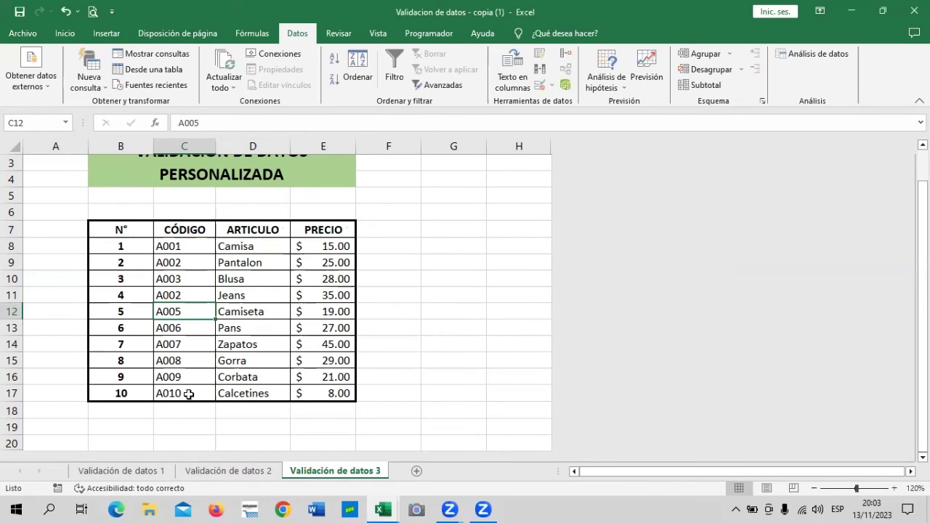
# Step: Test a third A002 in C17, then cancel the rejection so A010 stays
pyautogui.doubleClick(190, 393)
pyautogui.press('BackSpace')
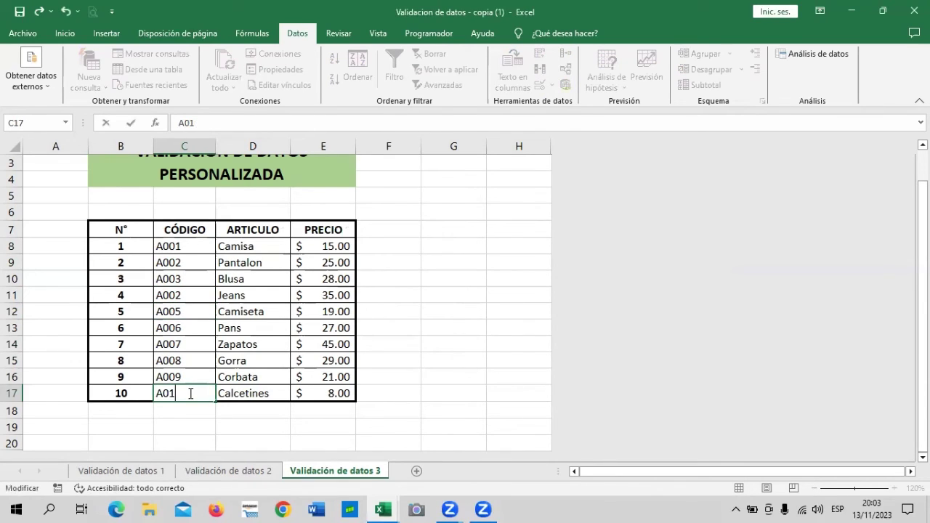
pyautogui.write('2')
pyautogui.press('BackSpace')
pyautogui.press('BackSpace')
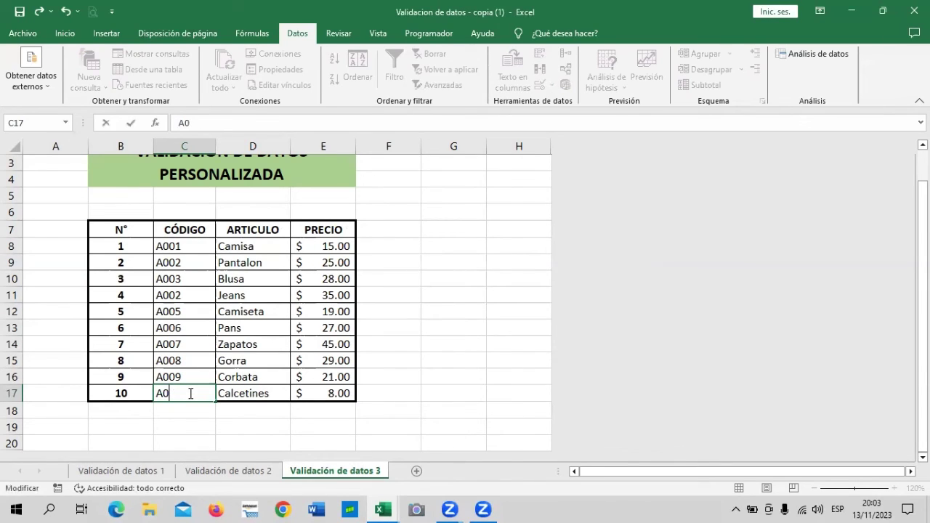
pyautogui.write('02')
pyautogui.press('Return')
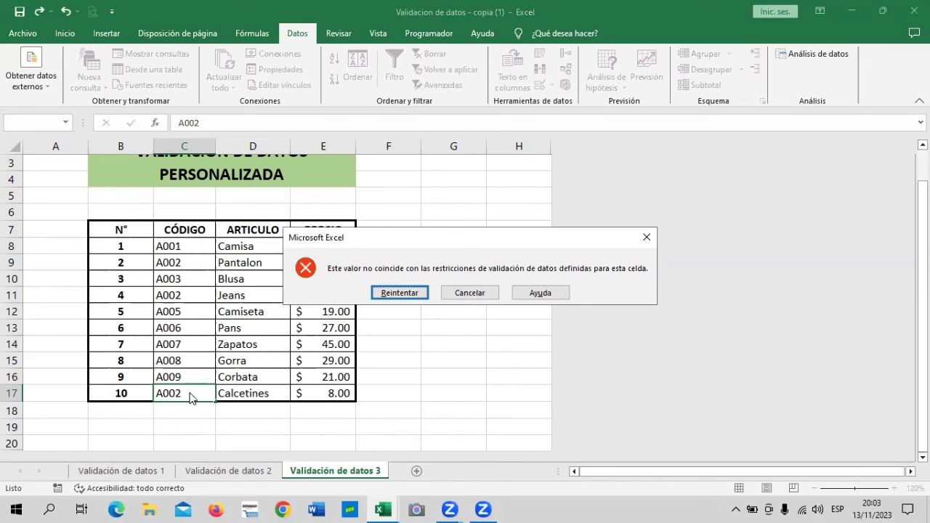
pyautogui.click(418, 288)
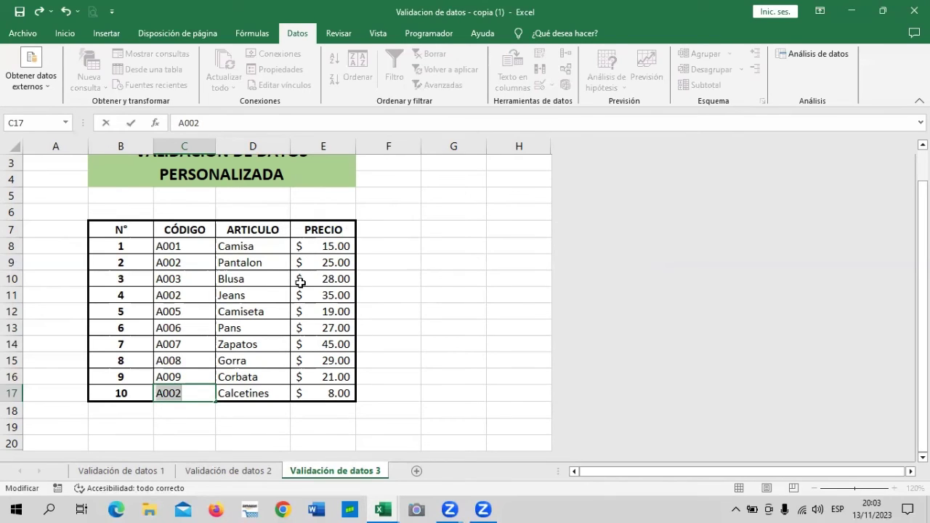
pyautogui.press('Return')
pyautogui.click(469, 292)
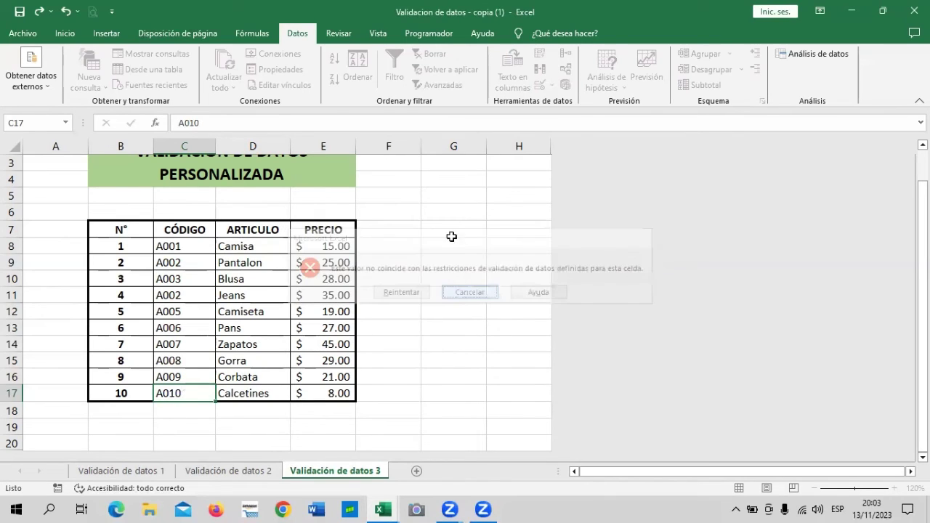
# Step: Reselect the code range, then select the article names in D8:D17
pyautogui.click(449, 327)
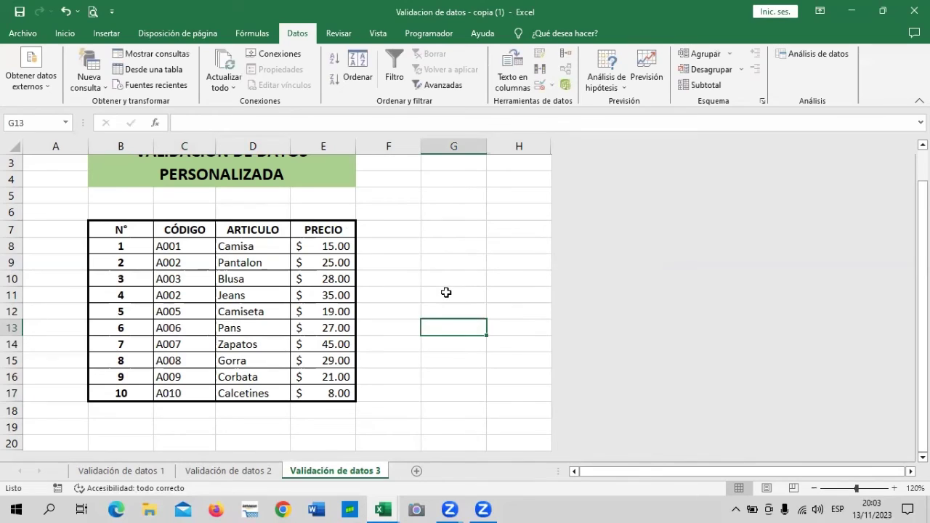
pyautogui.click(443, 285)
pyautogui.moveTo(190, 246); pyautogui.dragTo(195, 296)
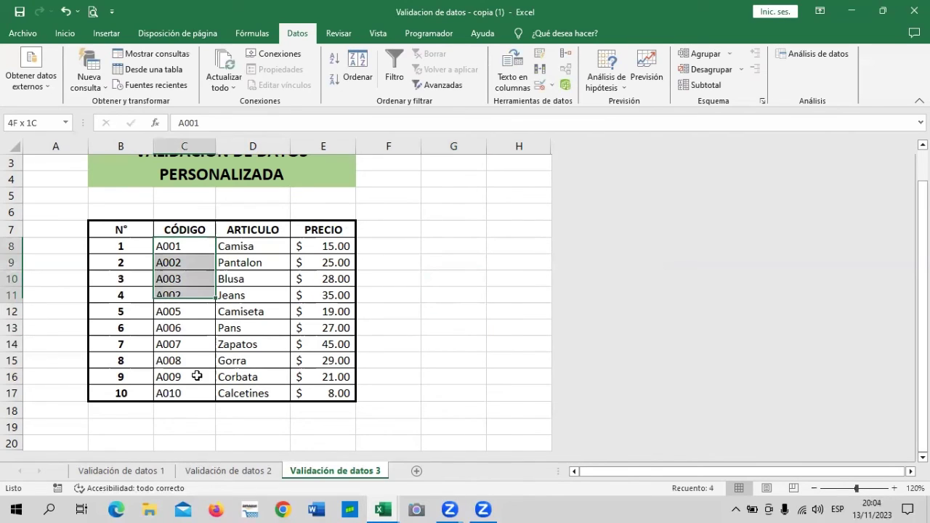
pyautogui.keyDown('shift'); pyautogui.click(193, 391); pyautogui.keyUp('shift')
pyautogui.click(478, 293)
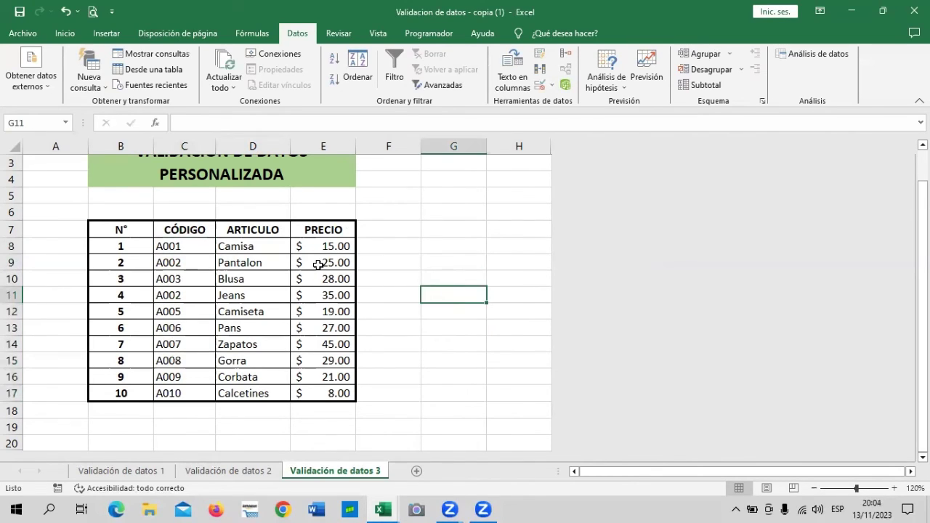
pyautogui.moveTo(285, 247); pyautogui.dragTo(279, 263)
pyautogui.keyDown('shift'); pyautogui.click(260, 393); pyautogui.keyUp('shift')
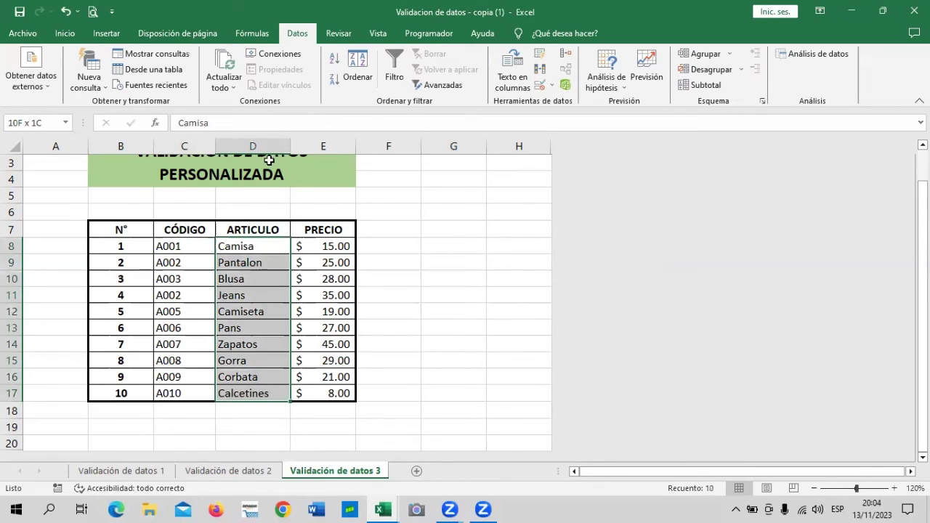
# Step: Give D8:D17 a Personalizada validation rule with formula =contar.si(D:D;D8)=1
pyautogui.click(539, 88)
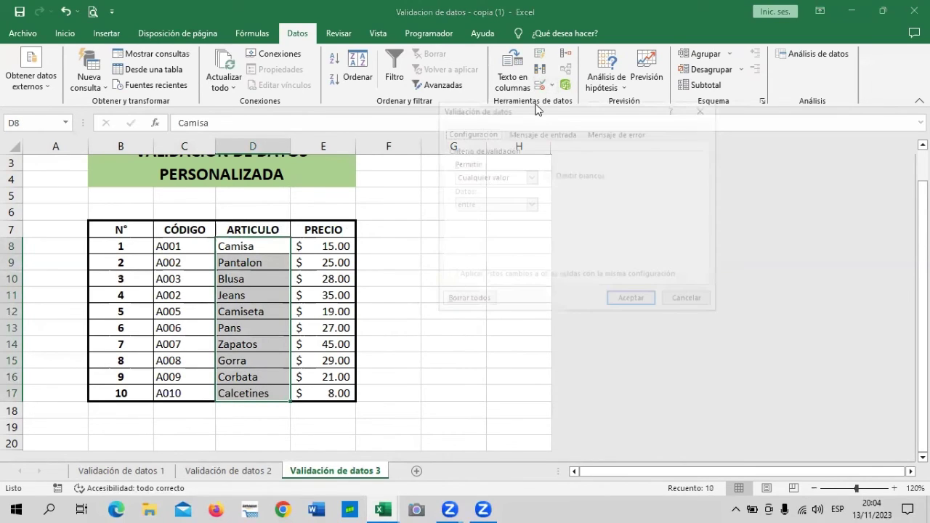
pyautogui.click(494, 176)
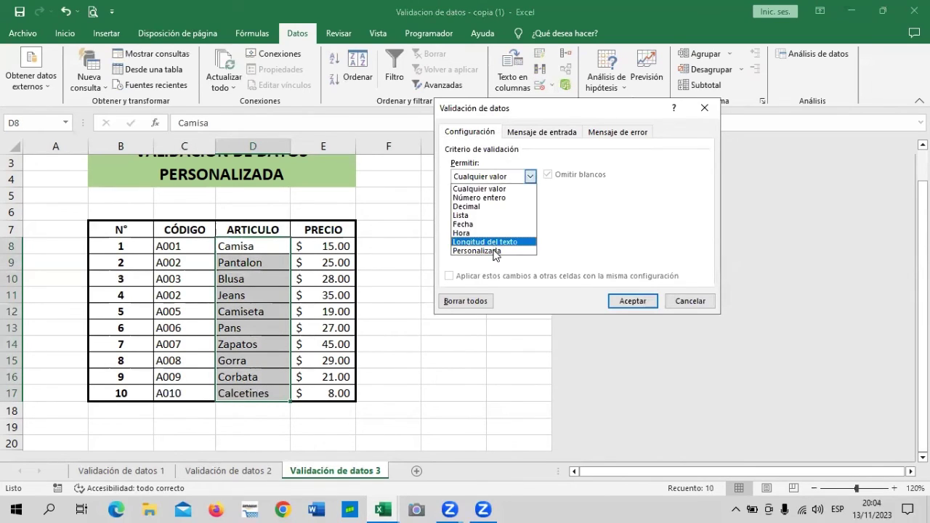
pyautogui.click(497, 250)
pyautogui.click(552, 231)
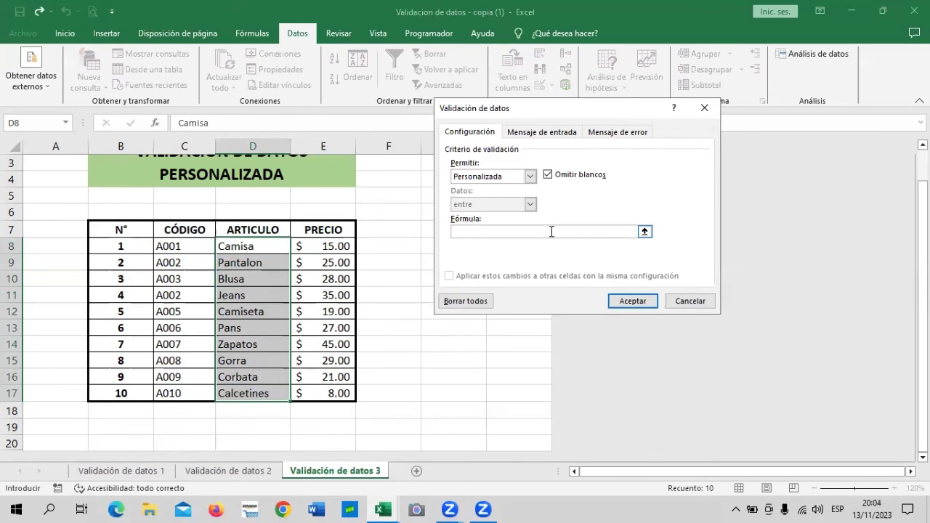
pyautogui.write('=')
pyautogui.write('contar.')
pyautogui.write('si')
pyautogui.write('D:')
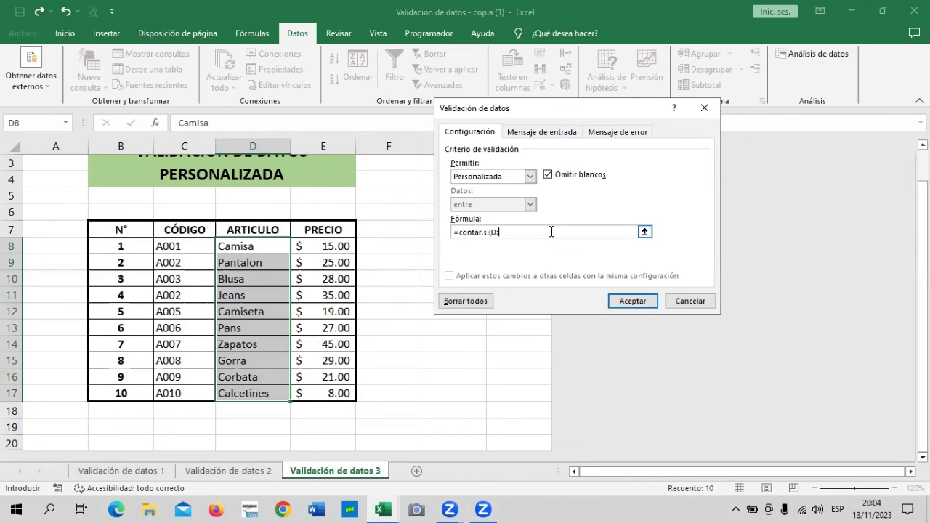
pyautogui.write('D;')
pyautogui.write('D8')
pyautogui.write(')')
pyautogui.write('=')
pyautogui.write('1')
pyautogui.click(629, 300)
pyautogui.click(451, 265)
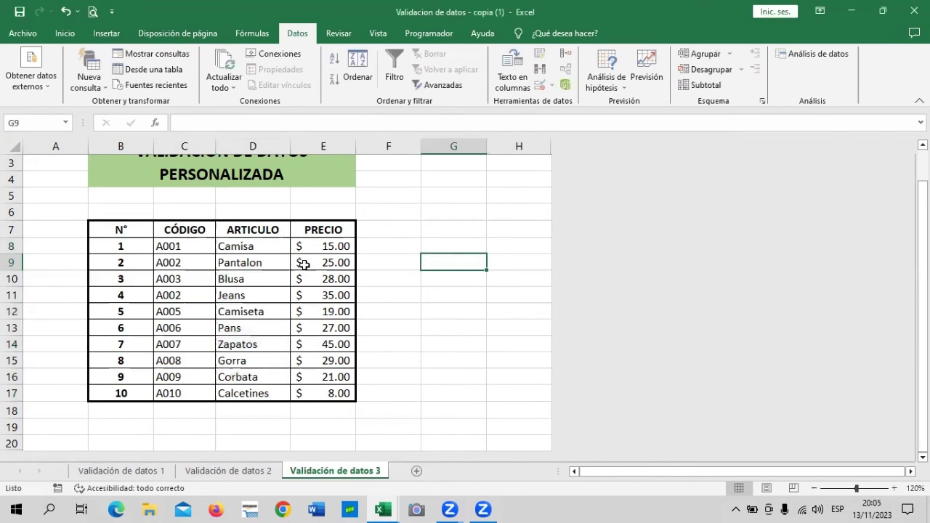
pyautogui.click(267, 247)
pyautogui.click(258, 361)
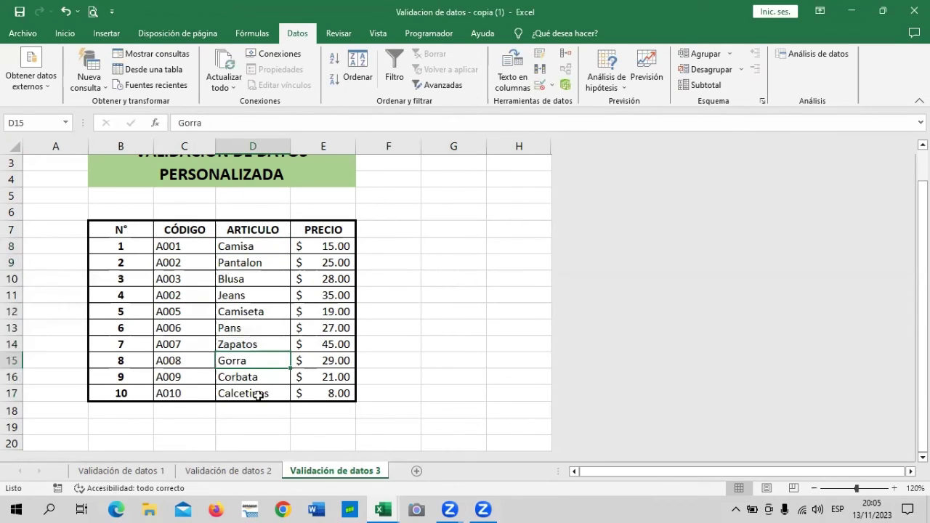
pyautogui.click(258, 395)
pyautogui.click(258, 361)
pyautogui.write('Camia')
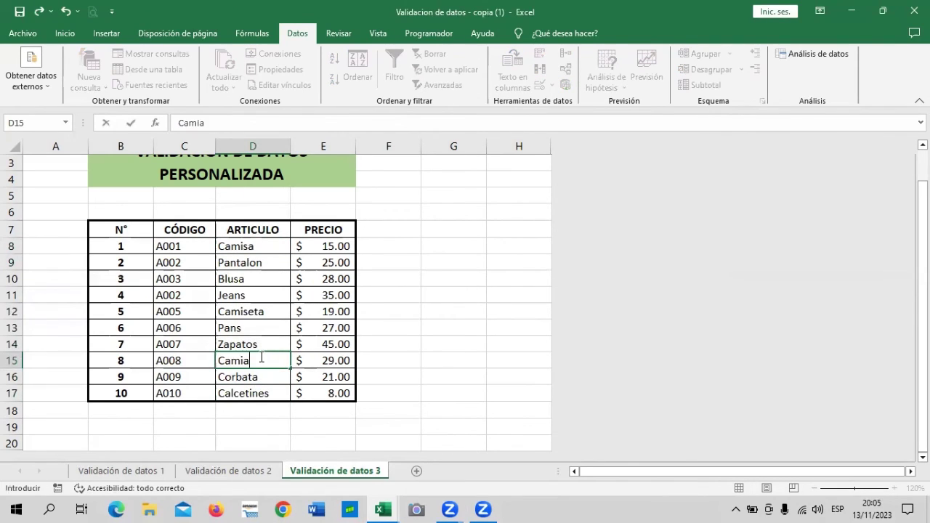
pyautogui.press('BackSpace')
pyautogui.write('sa')
pyautogui.press('Return')
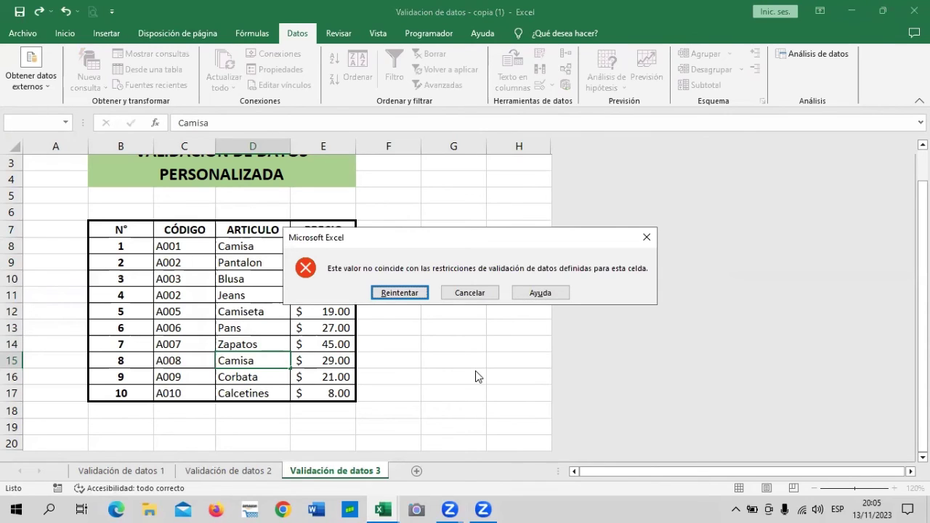
pyautogui.click(458, 287)
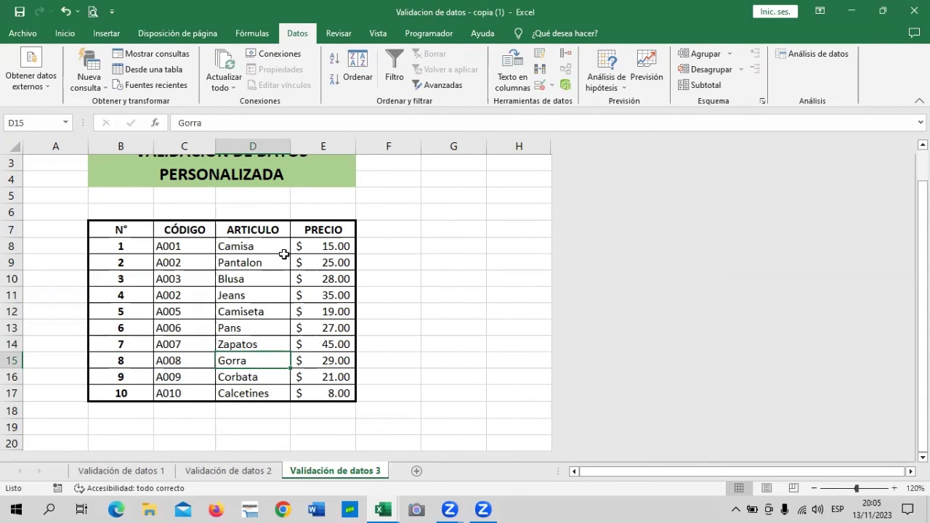
pyautogui.press('Up')
pyautogui.press('Up')
pyautogui.press('Up')
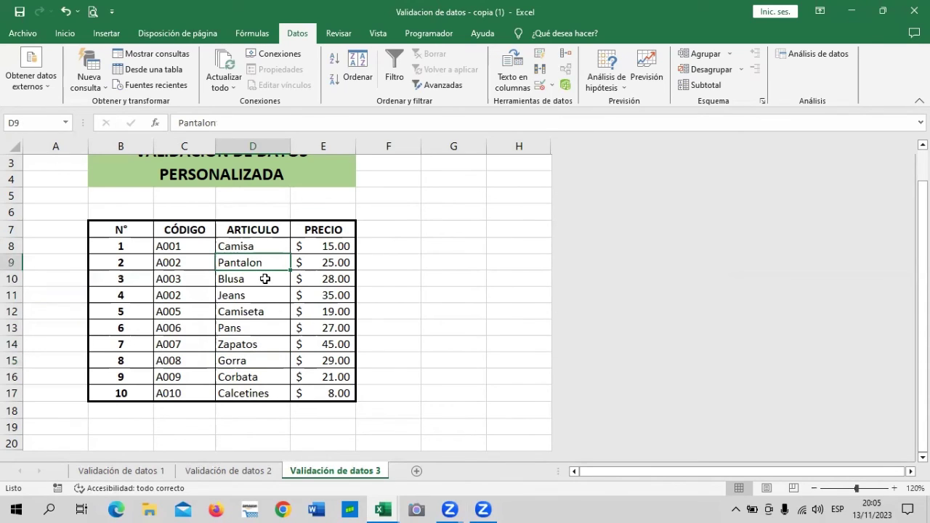
pyautogui.write('Gorra')
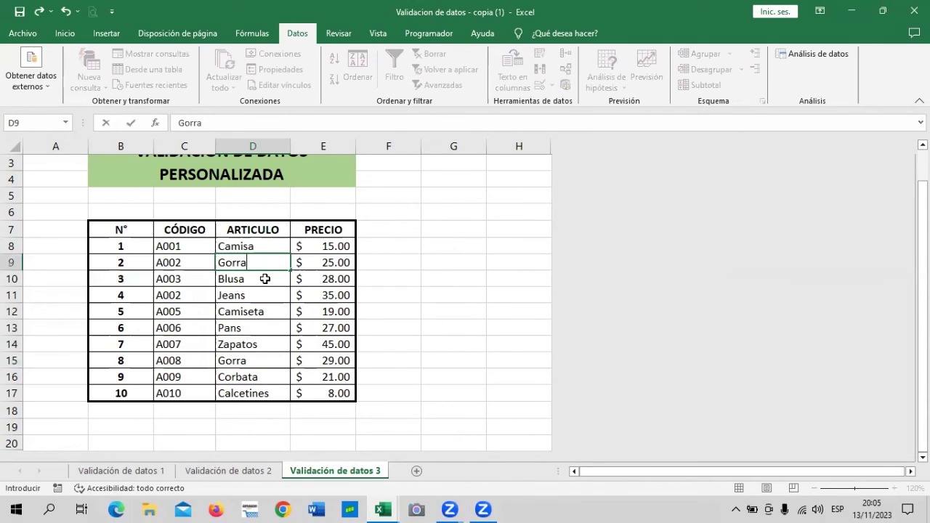
pyautogui.press('Return')
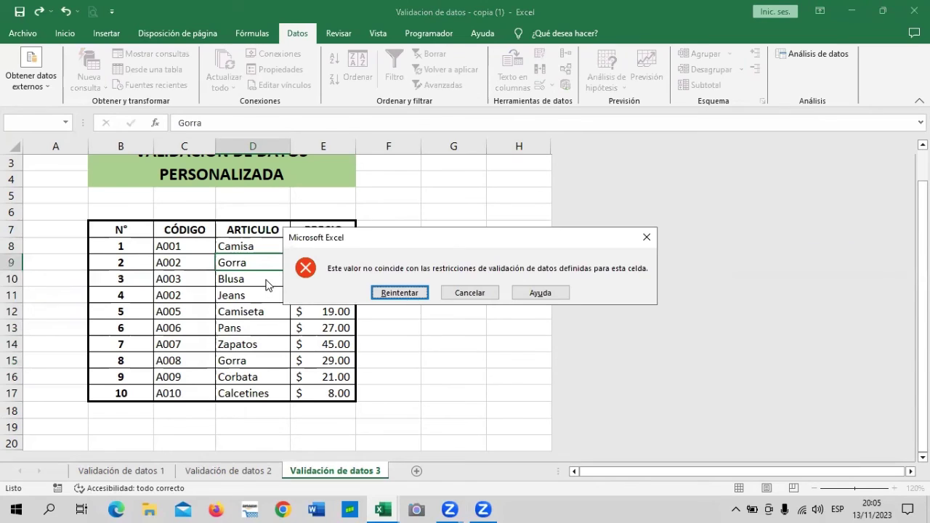
pyautogui.click(460, 289)
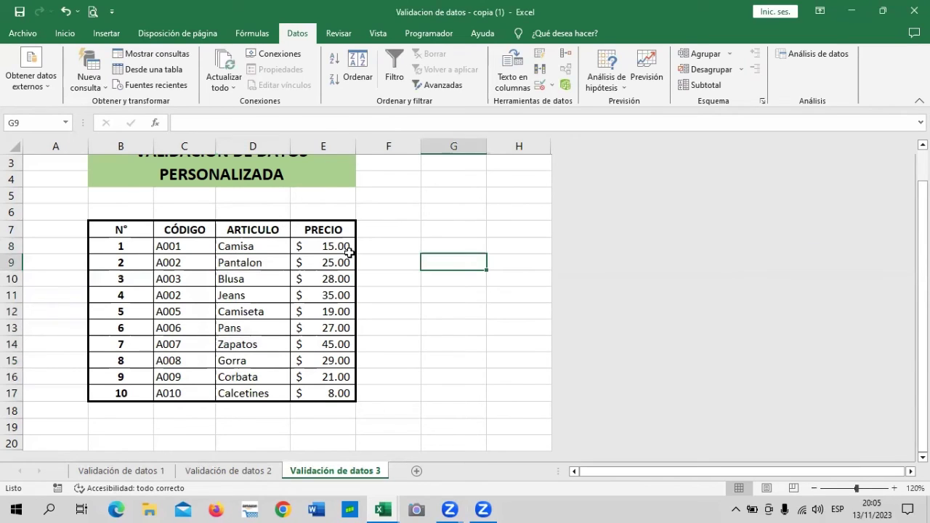
# Step: Inspect the ARTICULO validation formula without changing it, then add a blank sheet Hoja1
pyautogui.moveTo(265, 245); pyautogui.dragTo(260, 393)
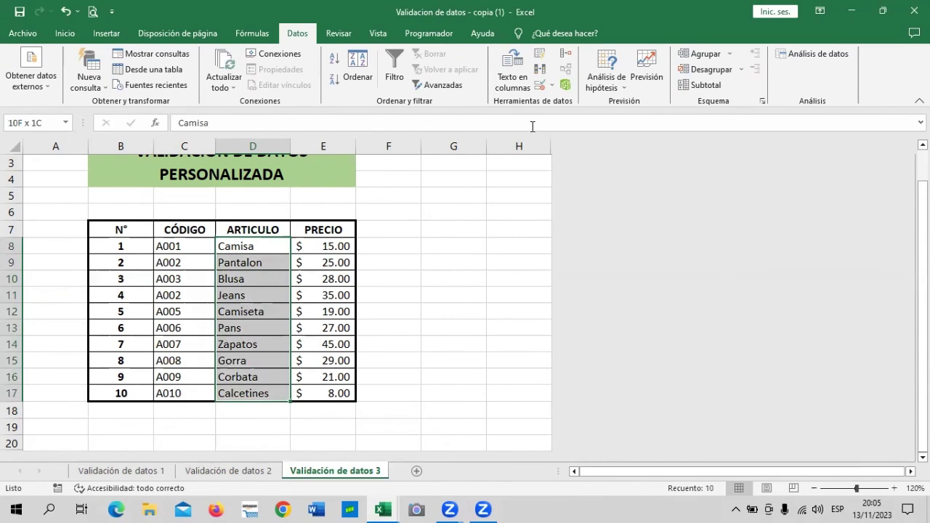
pyautogui.click(539, 87)
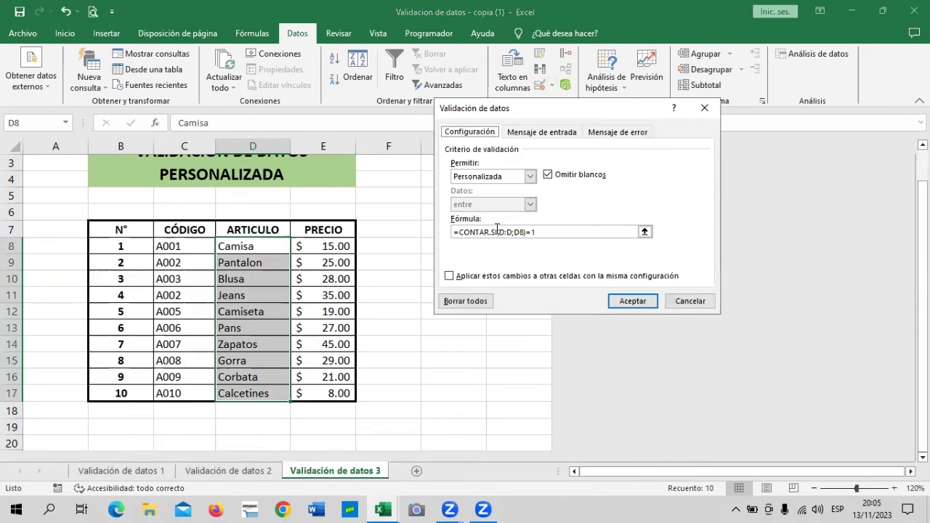
pyautogui.moveTo(514, 119); pyautogui.dragTo(470, 128)
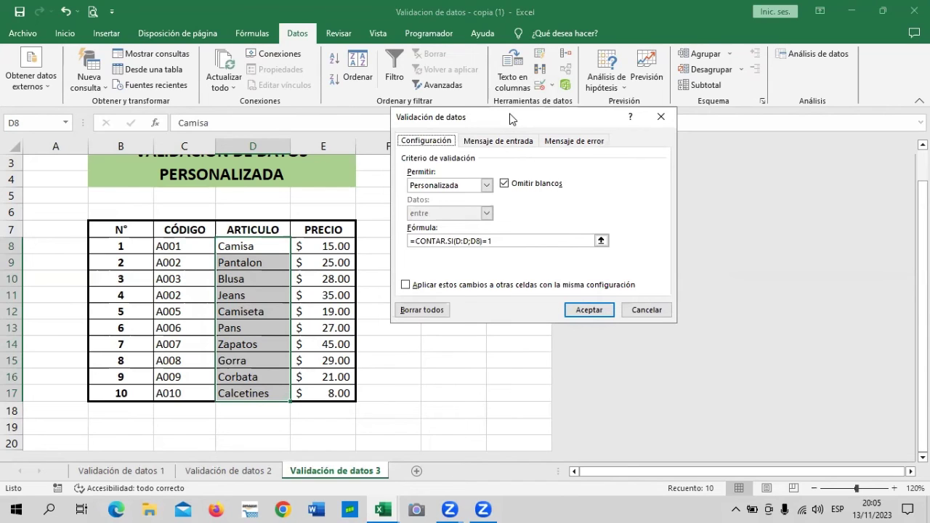
pyautogui.click(641, 310)
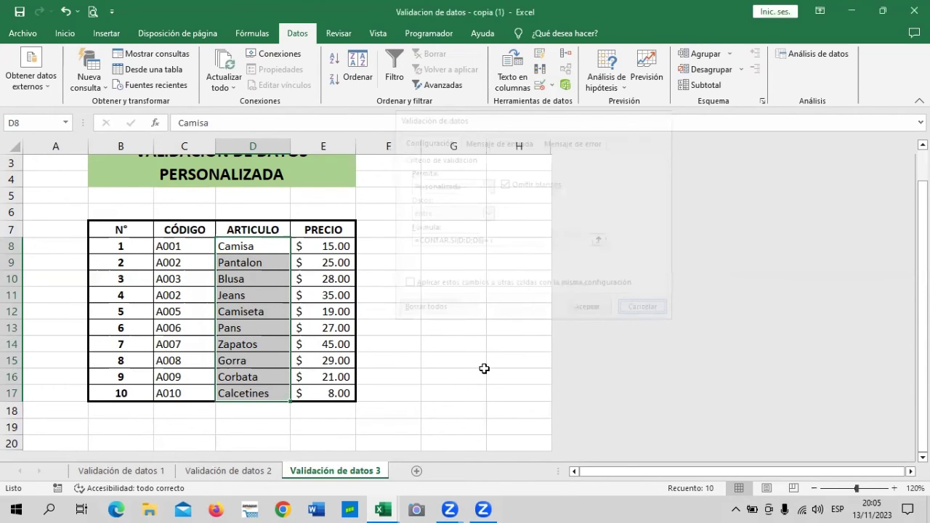
pyautogui.click(416, 472)
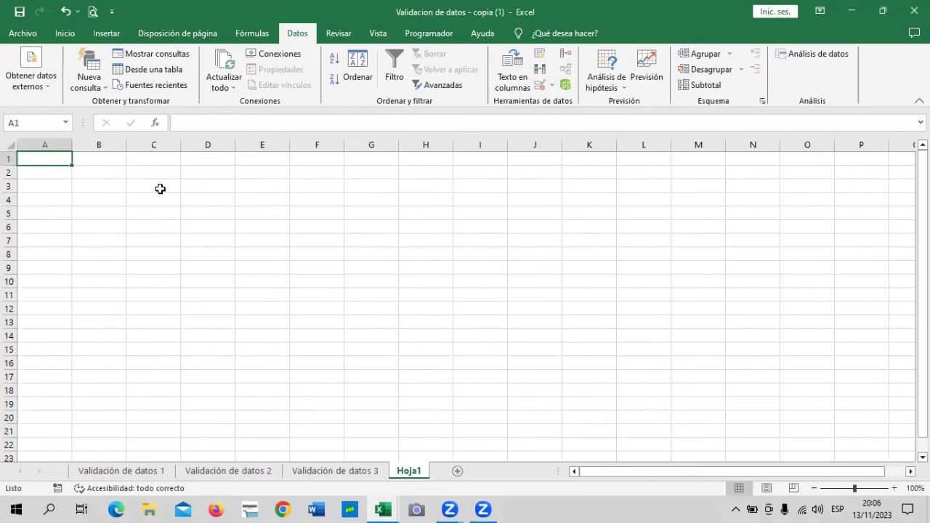
# Step: Apply All Borders to the C3:I11 block on Hoja1
pyautogui.moveTo(160, 188); pyautogui.dragTo(463, 287)
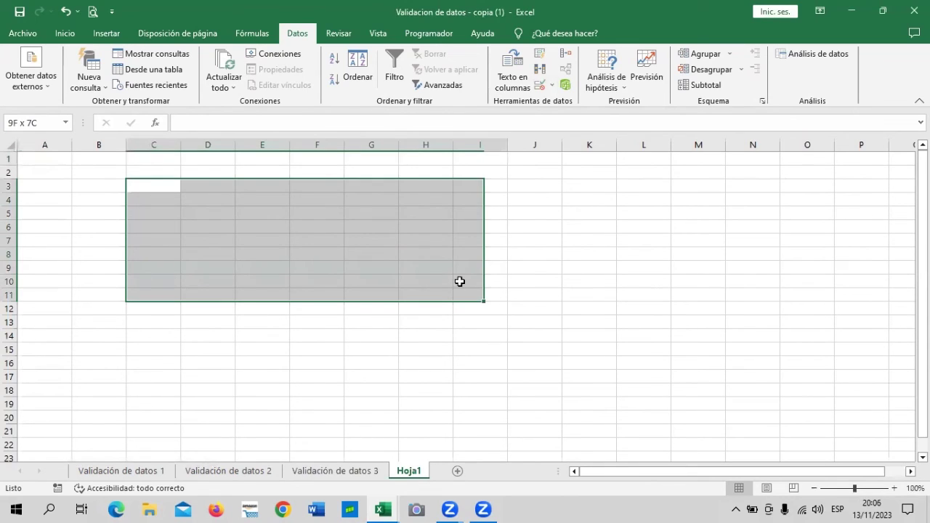
pyautogui.click(73, 34)
pyautogui.click(155, 80)
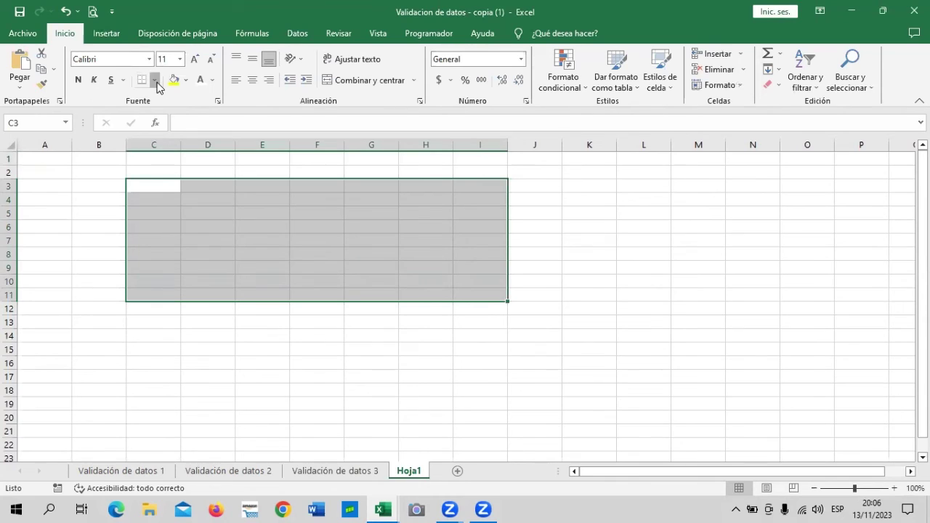
pyautogui.click(199, 198)
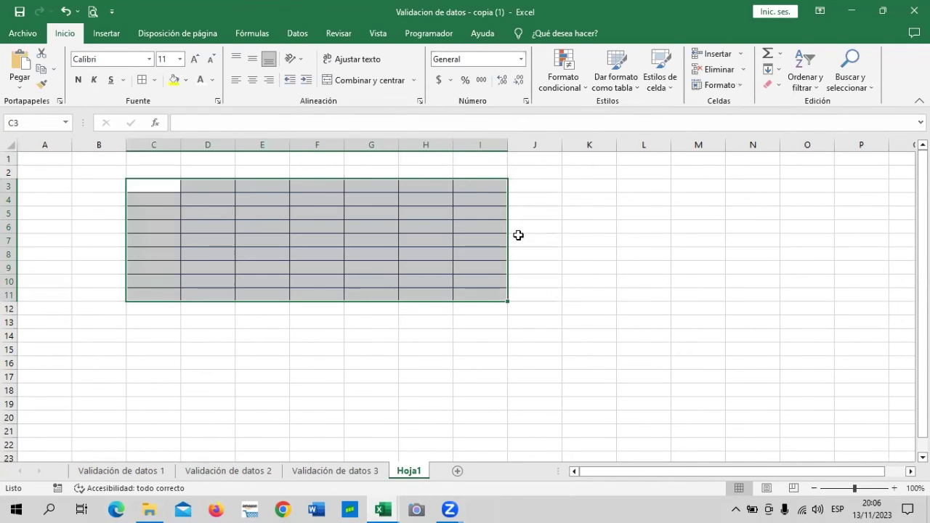
pyautogui.click(592, 232)
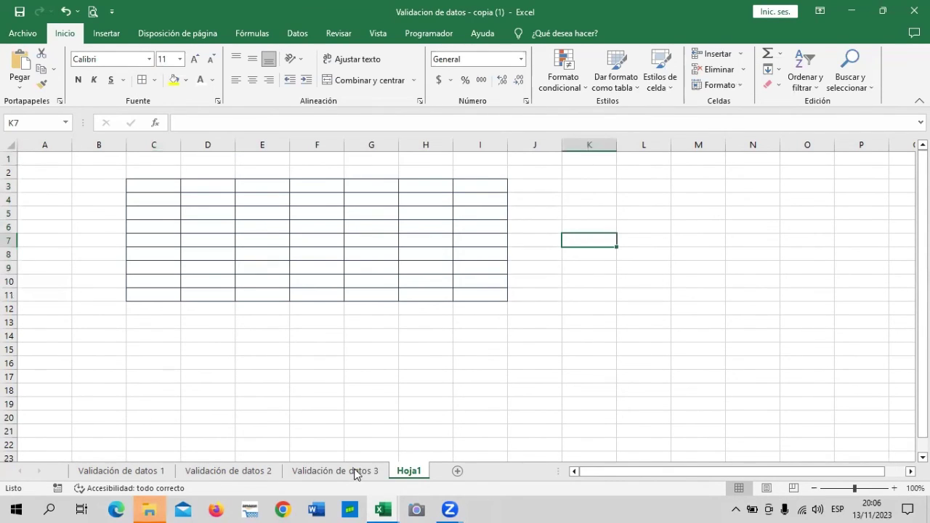
# Step: Return to Validación de datos 3 and select the ten codes C8:C17
pyautogui.click(356, 472)
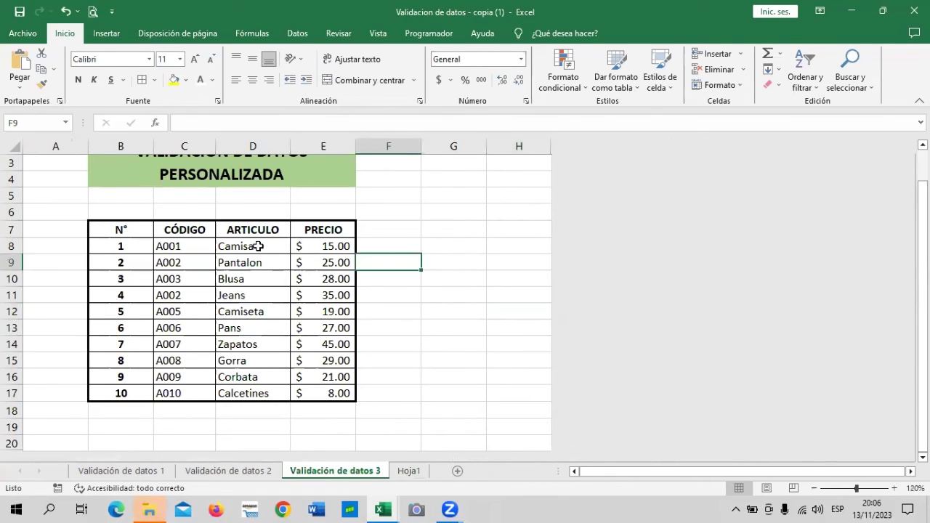
pyautogui.click(256, 245)
pyautogui.press('Right')
pyautogui.press('Right')
pyautogui.press('Down')
pyautogui.press('Down')
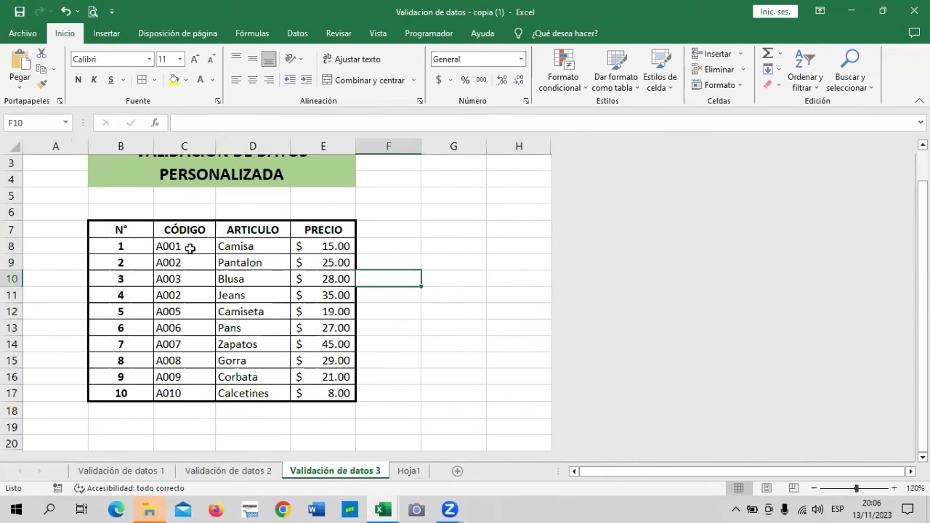
pyautogui.click(189, 249)
pyautogui.click(467, 264)
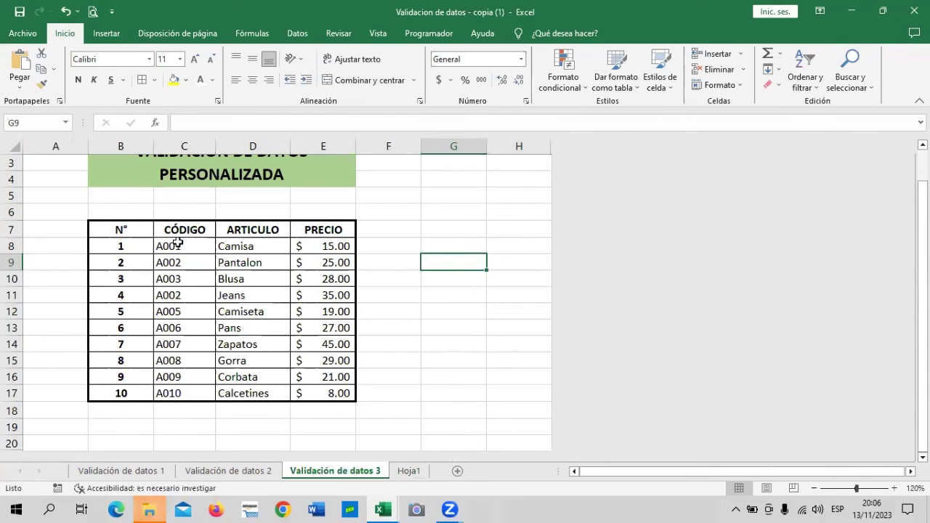
pyautogui.moveTo(179, 243); pyautogui.dragTo(187, 393)
pyautogui.click(436, 280)
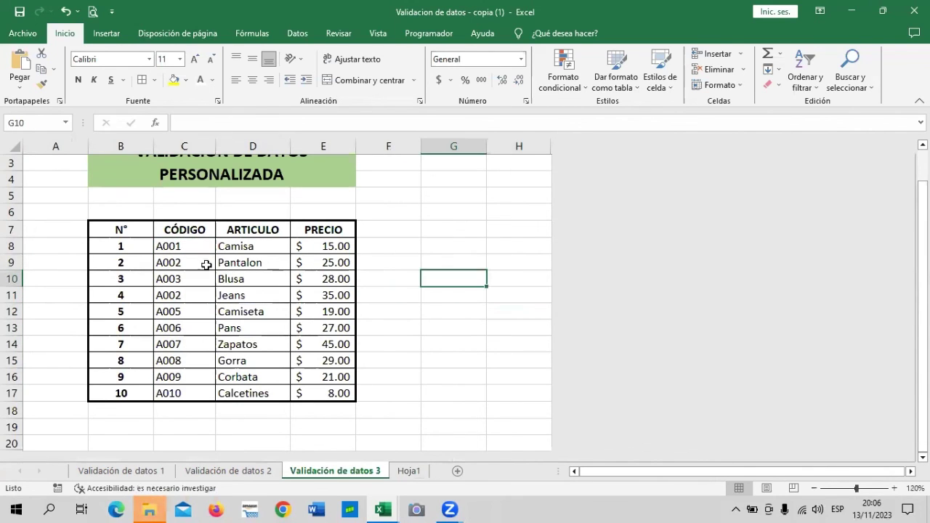
pyautogui.moveTo(186, 244); pyautogui.dragTo(188, 394)
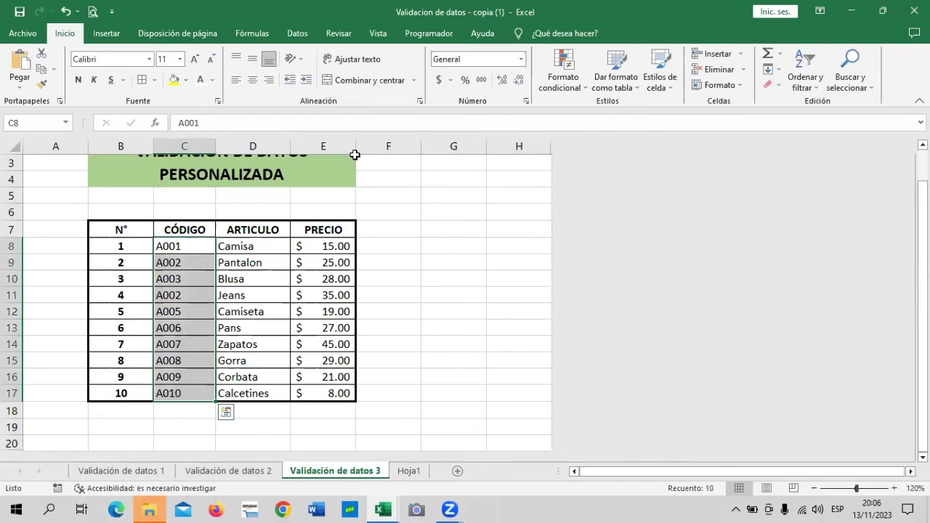
pyautogui.click(298, 33)
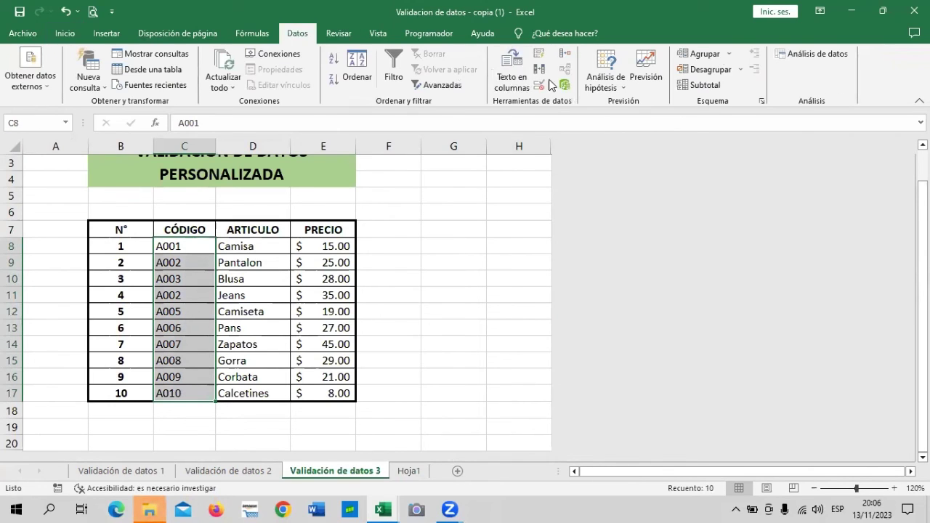
pyautogui.click(542, 83)
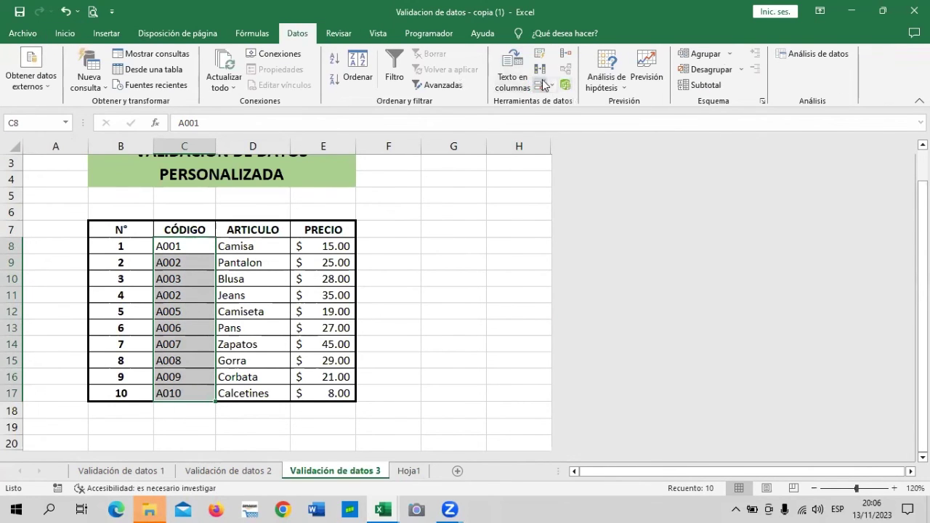
pyautogui.click(690, 81)
pyautogui.click(541, 86)
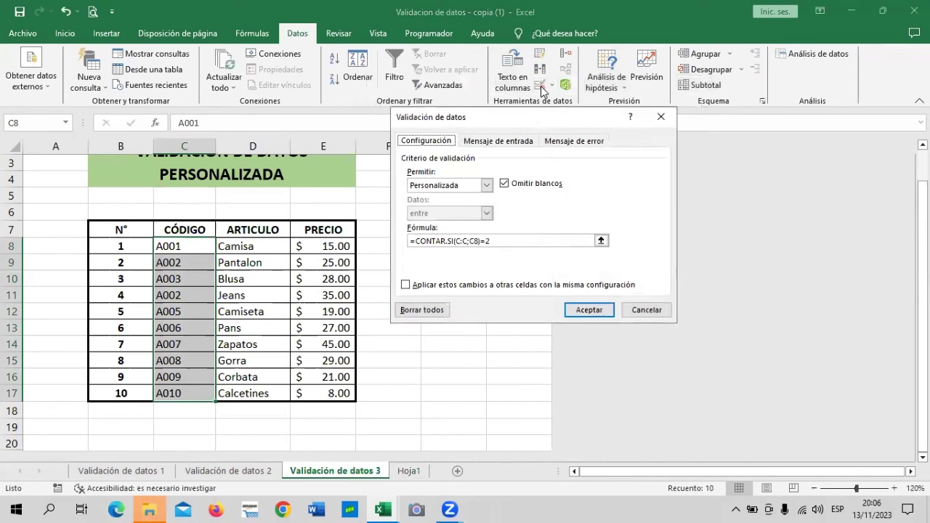
pyautogui.click(487, 185)
pyautogui.click(434, 260)
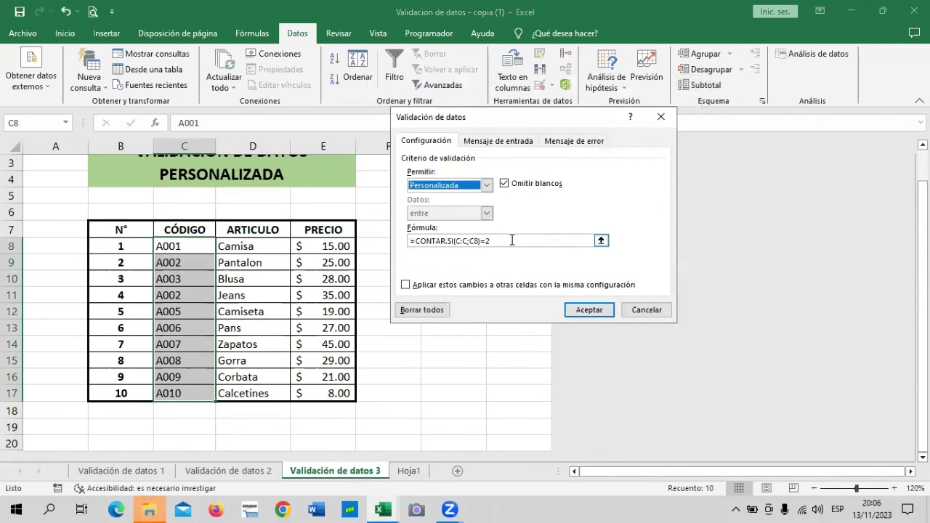
pyautogui.click(513, 240)
pyautogui.press('BackSpace')
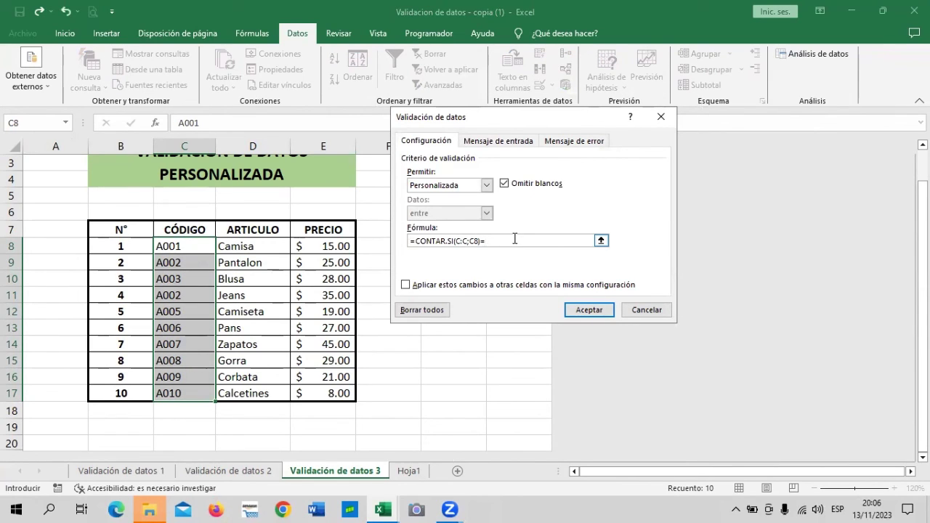
pyautogui.write('1')
pyautogui.click(647, 308)
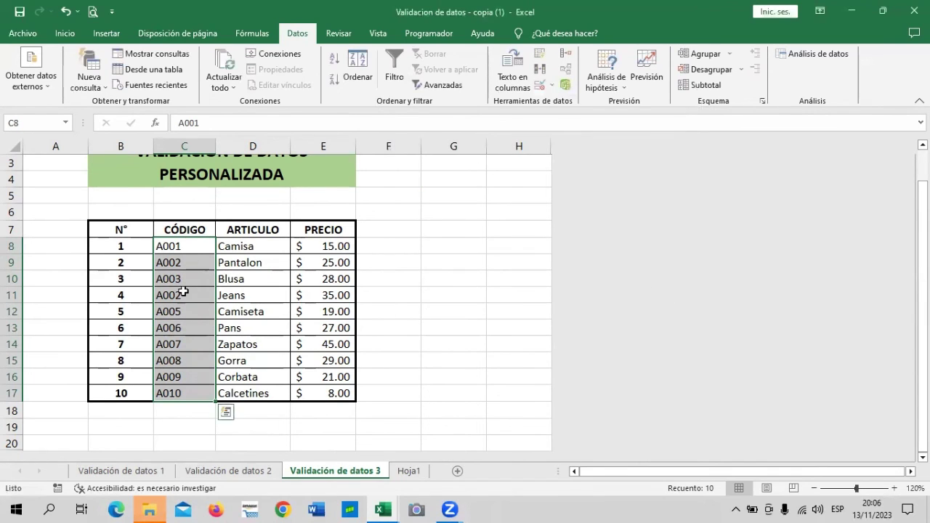
# Step: Copy the formula =CONTAR.SI(D:D;D8)=1 from D8:D17's validation settings, then cancel the dialog
pyautogui.click(388, 231)
pyautogui.moveTo(259, 245); pyautogui.dragTo(262, 400)
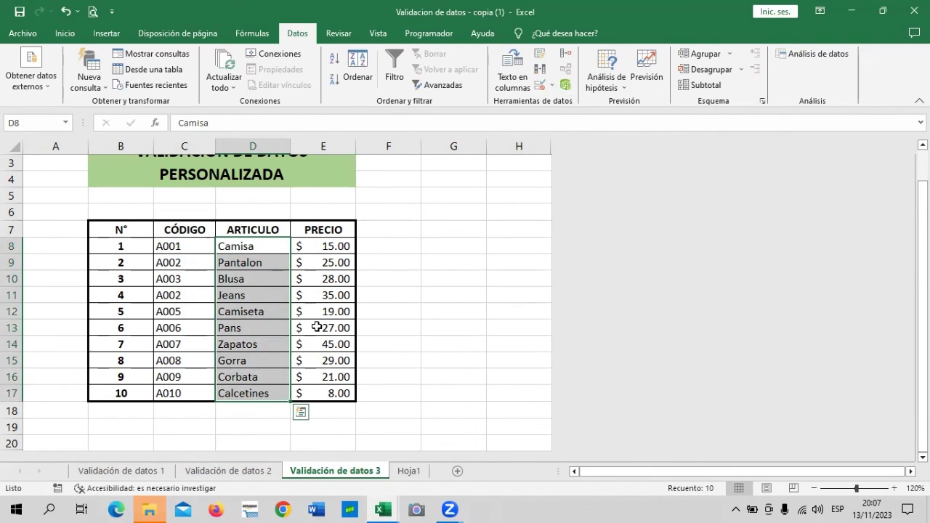
pyautogui.click(501, 252)
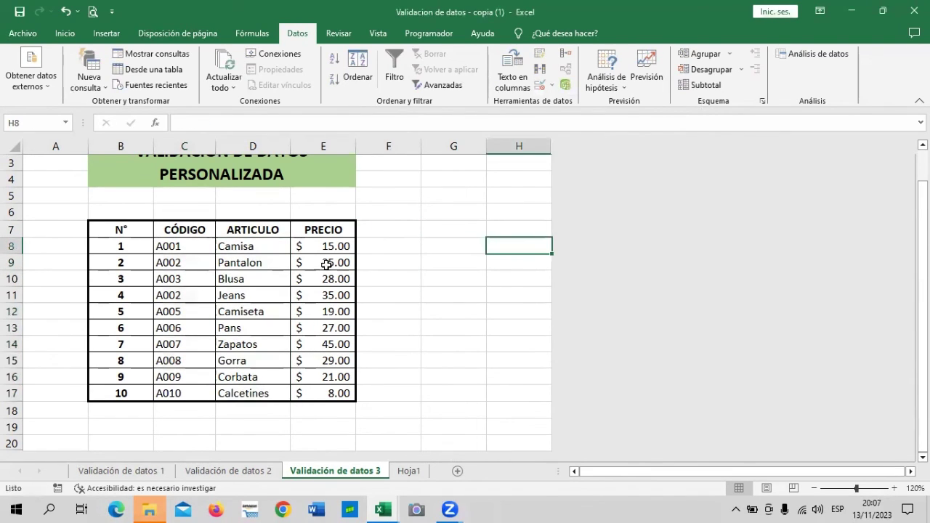
pyautogui.moveTo(271, 247); pyautogui.dragTo(271, 393)
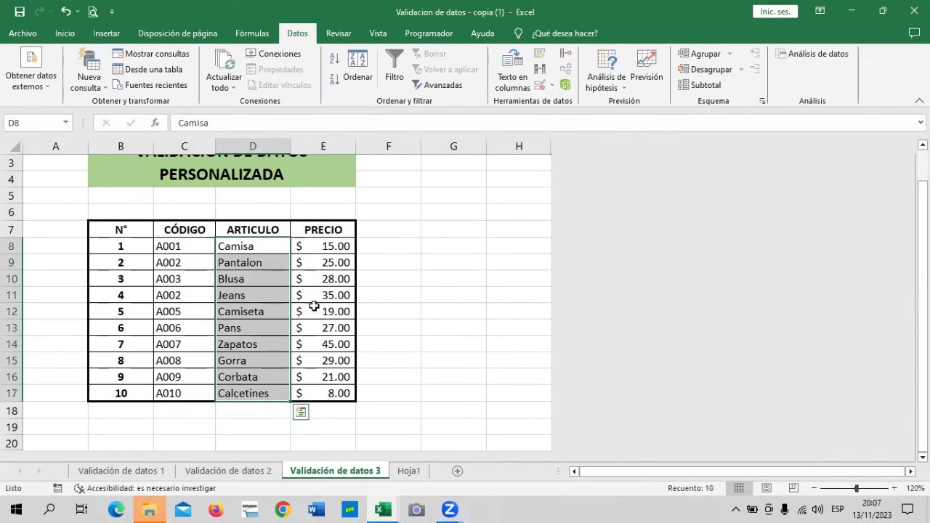
pyautogui.click(541, 85)
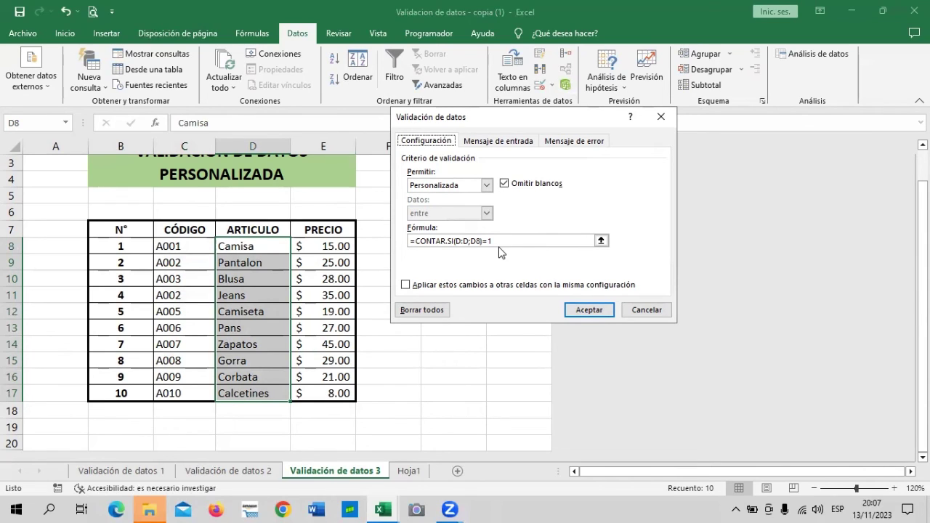
pyautogui.moveTo(495, 241); pyautogui.dragTo(409, 241)
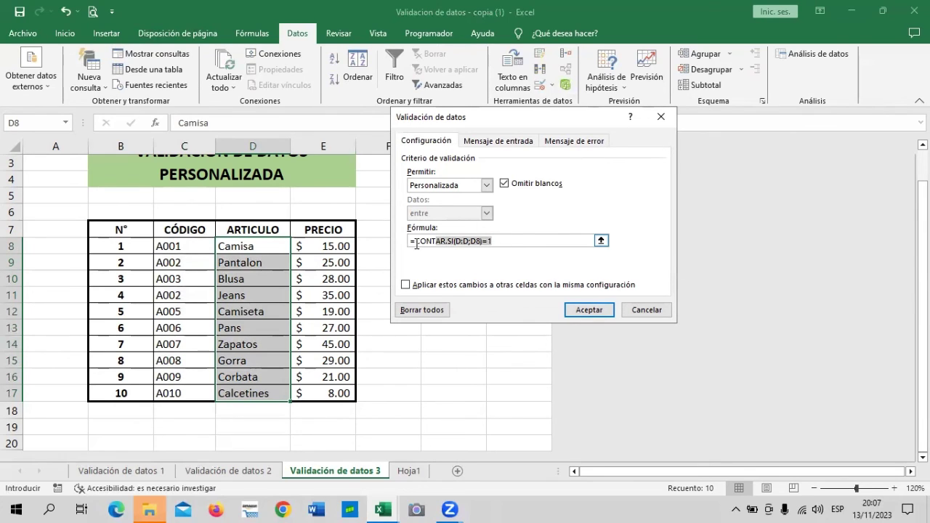
pyautogui.rightClick(445, 245)
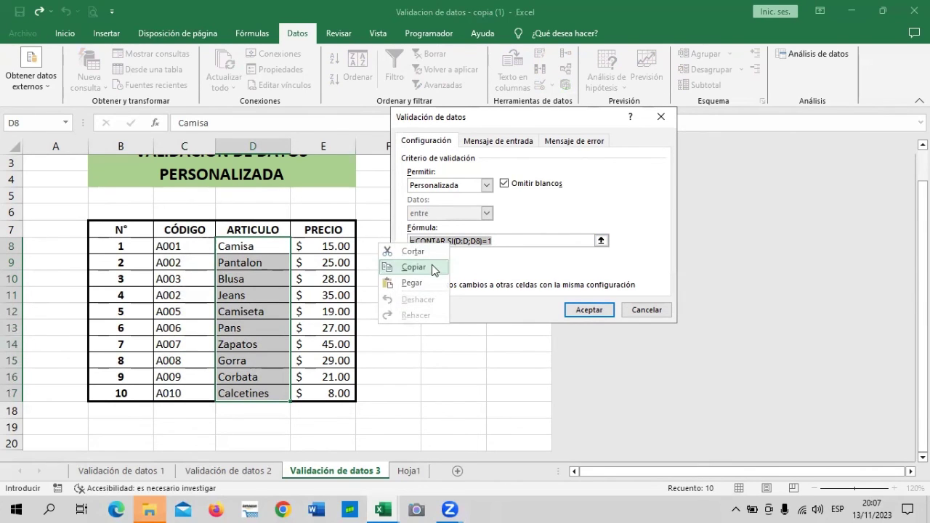
pyautogui.click(444, 266)
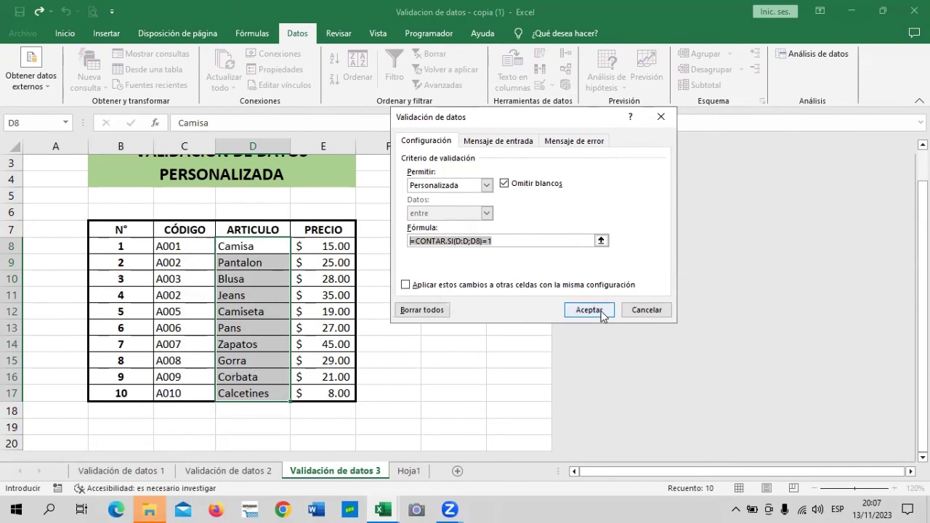
pyautogui.click(640, 310)
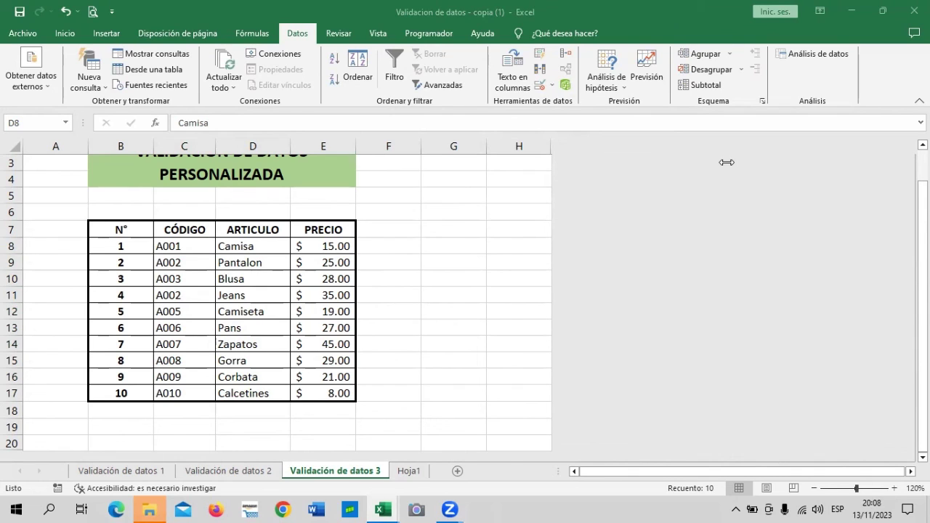
# Step: Go to cell C3 on Hoja1, zoom to 120%, and turn on Caps Lock
pyautogui.click(399, 353)
pyautogui.click(268, 378)
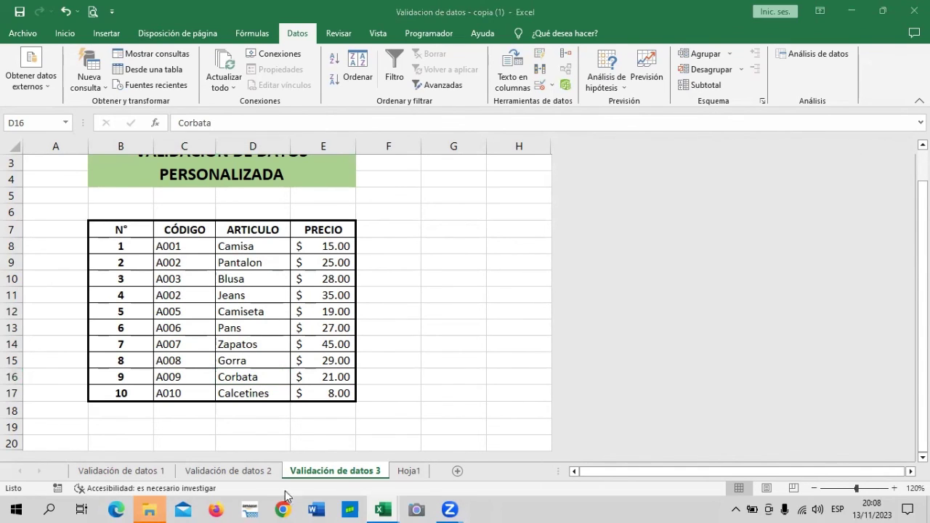
pyautogui.click(409, 471)
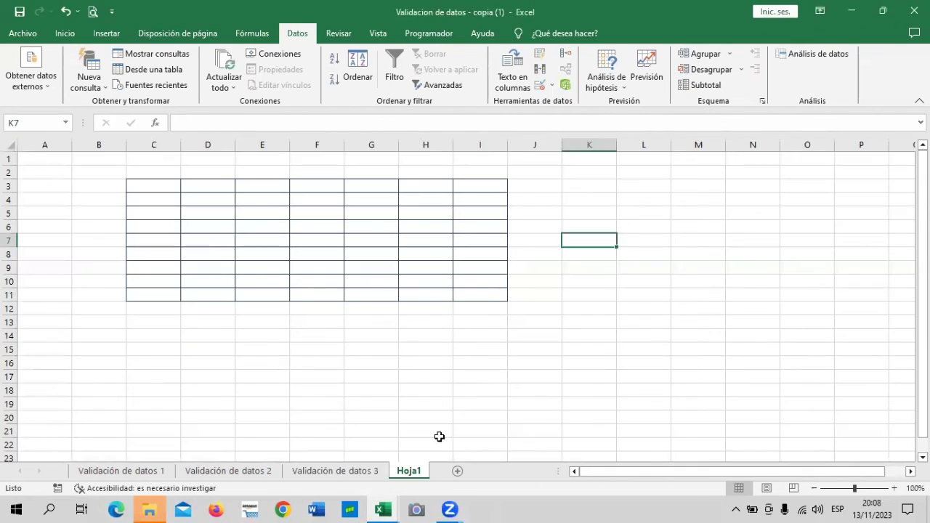
pyautogui.moveTo(480, 390); pyautogui.dragTo(480, 376)
pyautogui.click(141, 192)
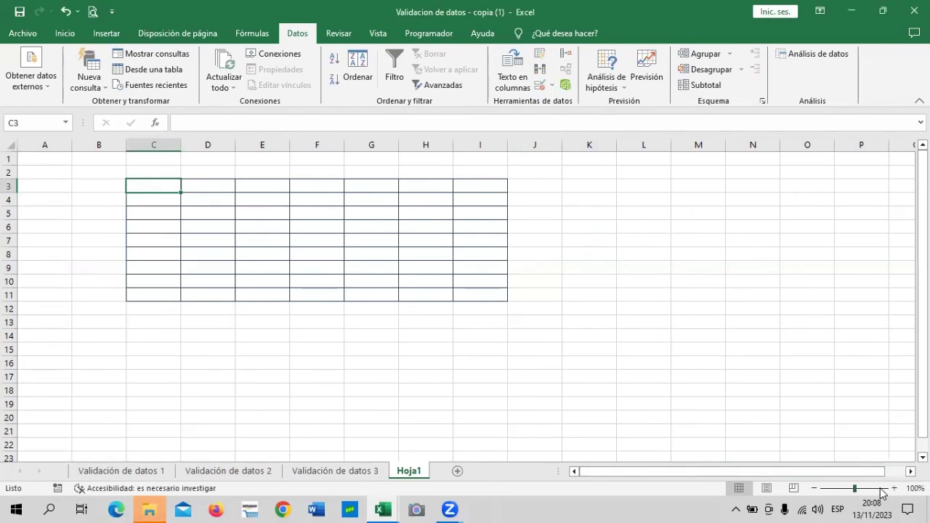
pyautogui.click(894, 488)
pyautogui.click(894, 489)
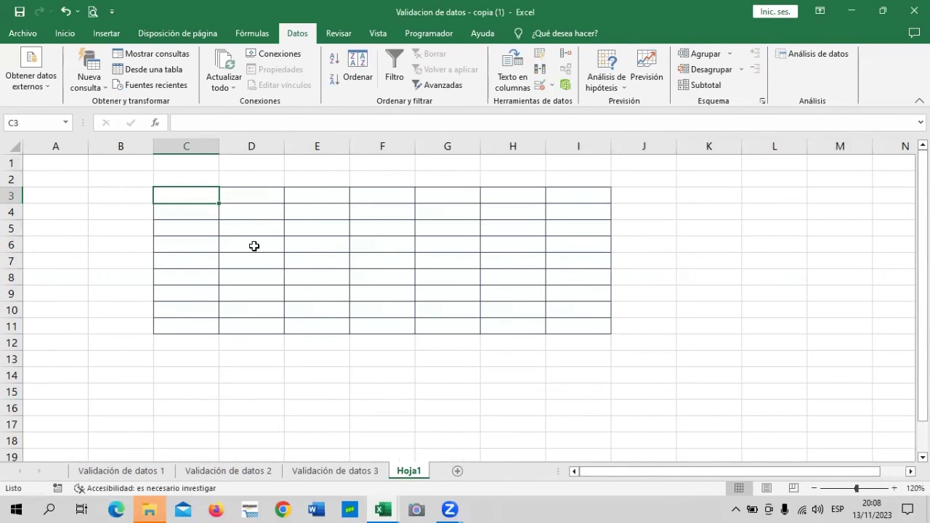
pyautogui.press('capslock')
# Step: Enter the heading CODIGO in C3 and select C4:C11 below it
pyautogui.write('CO')
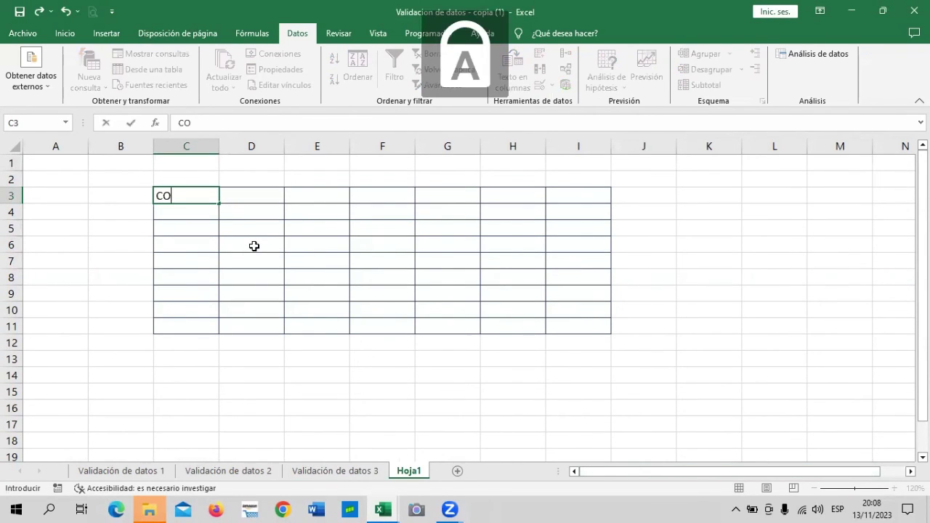
pyautogui.write('DIGO')
pyautogui.press('Return')
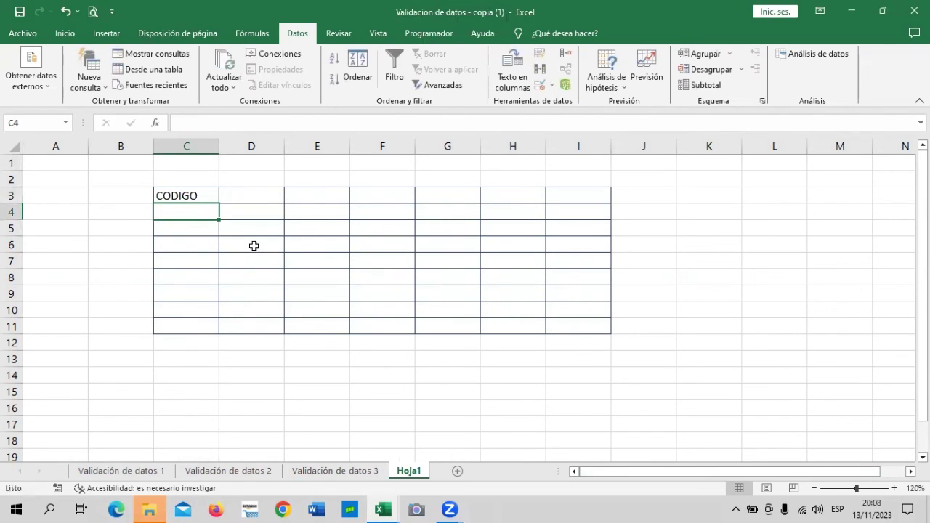
pyautogui.moveTo(203, 210); pyautogui.dragTo(212, 322)
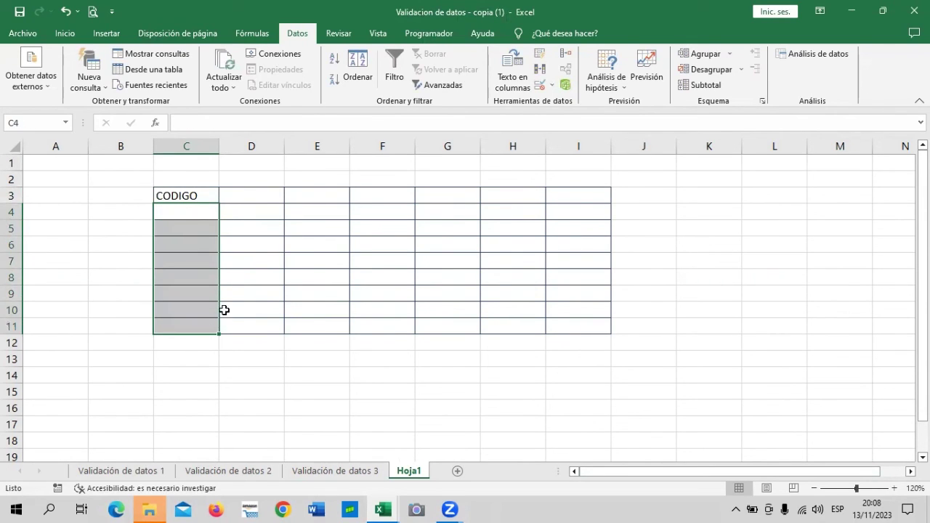
pyautogui.click(184, 209)
pyautogui.moveTo(184, 208); pyautogui.dragTo(187, 327)
# Step: Set up a text-length rule equal to 4 for C4:C11, then reopen Permitir to choose a custom formula
pyautogui.click(543, 87)
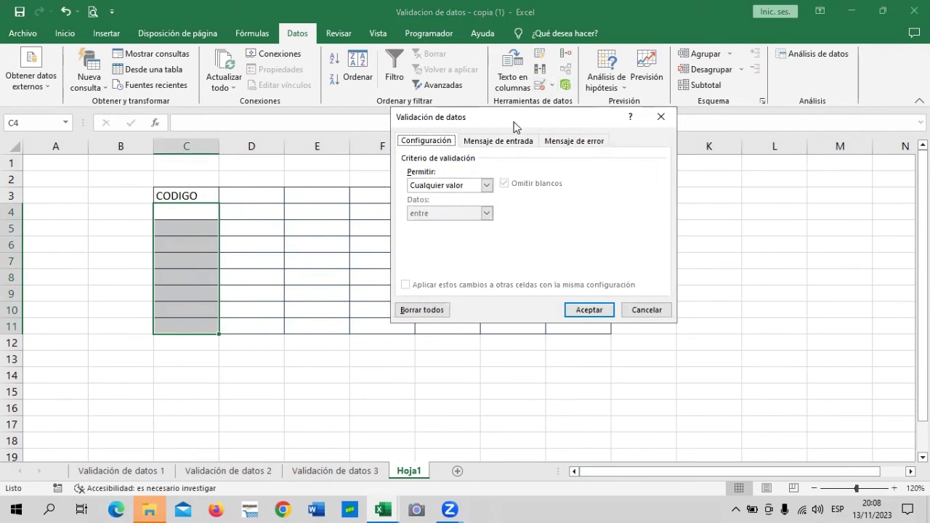
pyautogui.click(487, 186)
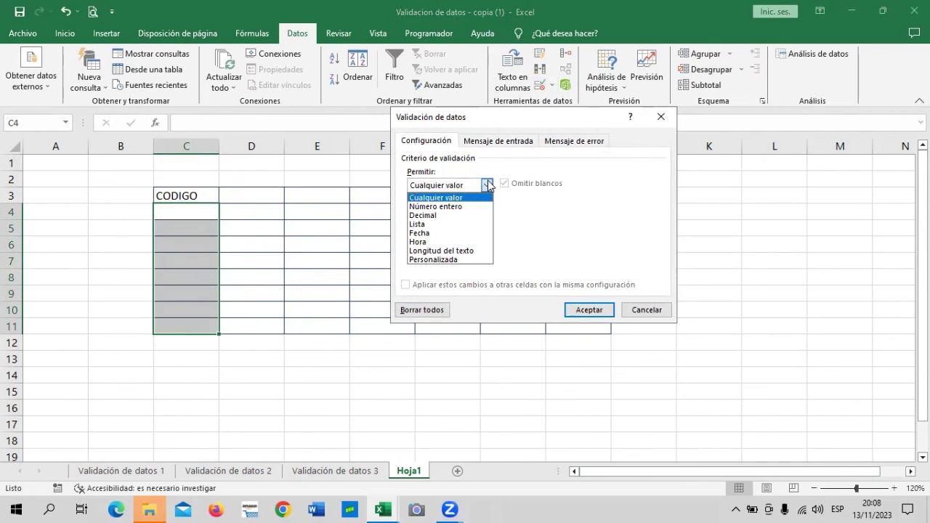
pyautogui.click(450, 251)
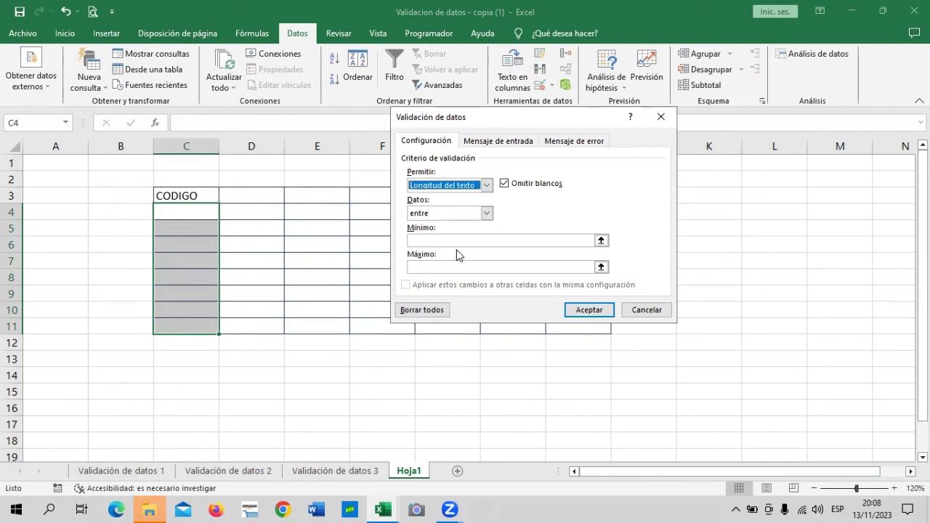
pyautogui.click(487, 213)
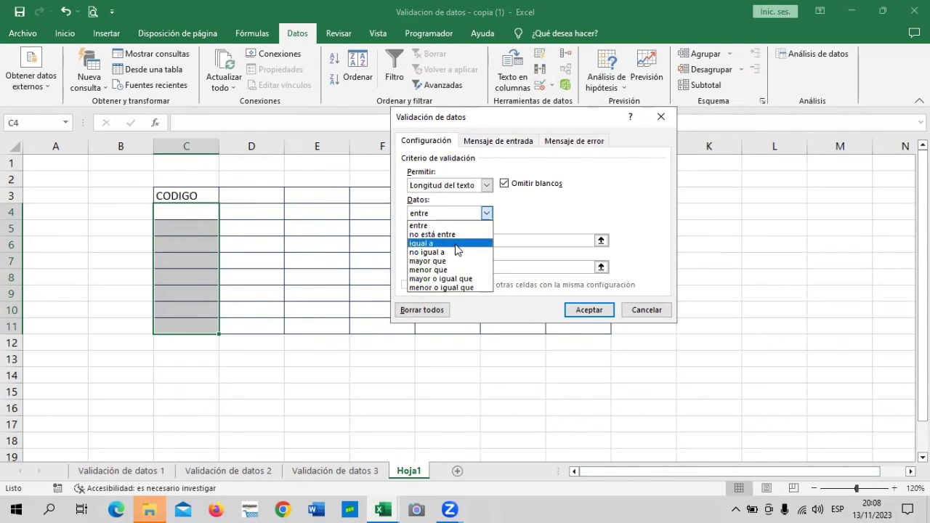
pyautogui.click(458, 244)
pyautogui.click(529, 241)
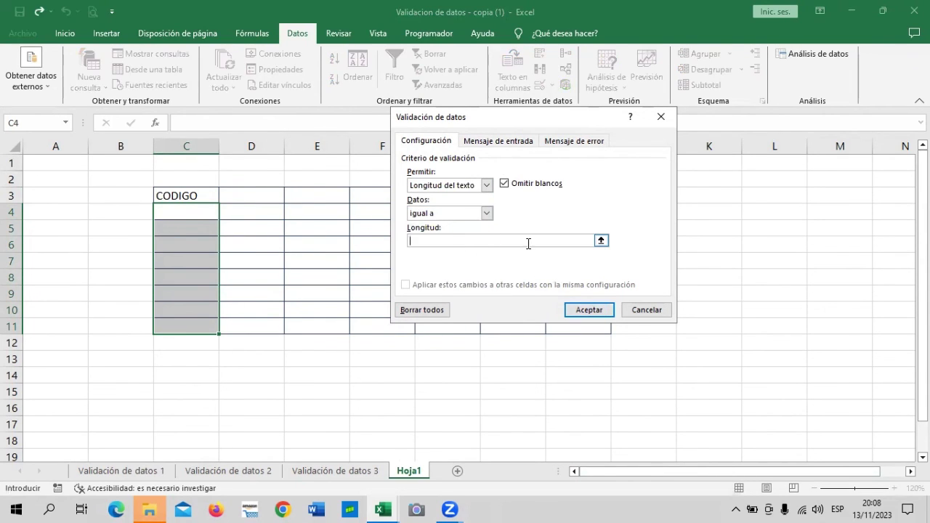
pyautogui.write('4')
pyautogui.click(484, 185)
pyautogui.click(483, 187)
pyautogui.click(484, 186)
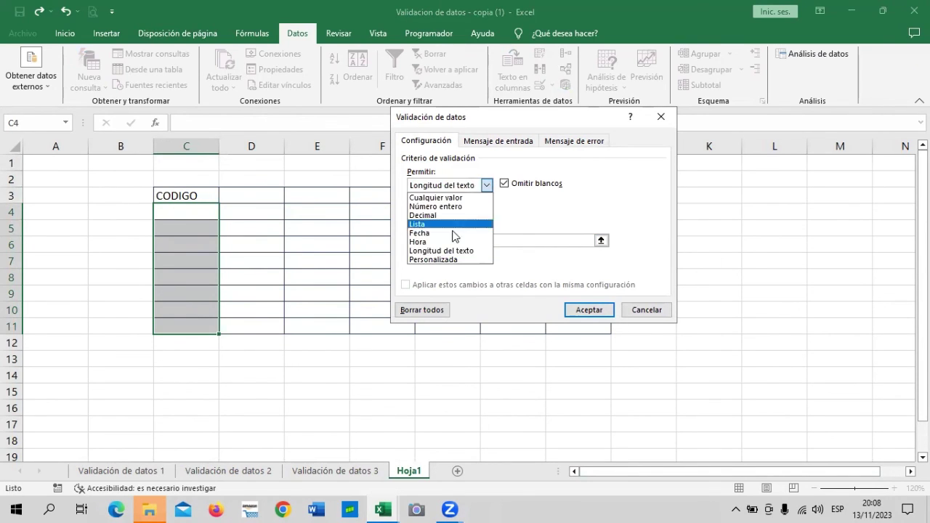
# Step: Set the validation to Personalizada with formula =IGUAL(IZQUIERDA(C4;4);"FRU_") and accept it
pyautogui.click(447, 260)
pyautogui.click(455, 241)
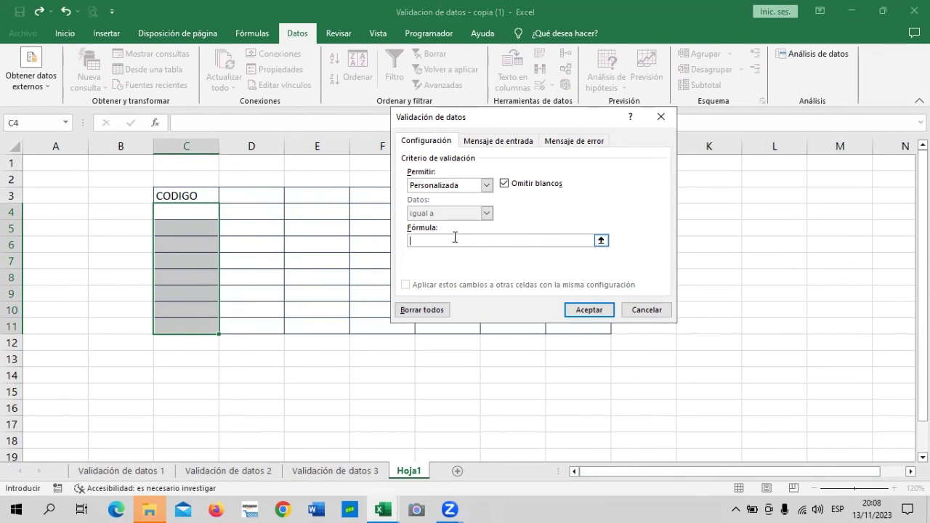
pyautogui.write('=')
pyautogui.write('IGUAL')
pyautogui.write('(')
pyautogui.write('IZQUIERD')
pyautogui.write('A')
pyautogui.write('(')
pyautogui.write('C4')
pyautogui.write(';')
pyautogui.write('4')
pyautogui.write(');')
pyautogui.write('"')
pyautogui.write('FRU')
pyautogui.write('_')
pyautogui.write(')')
pyautogui.press('Return')
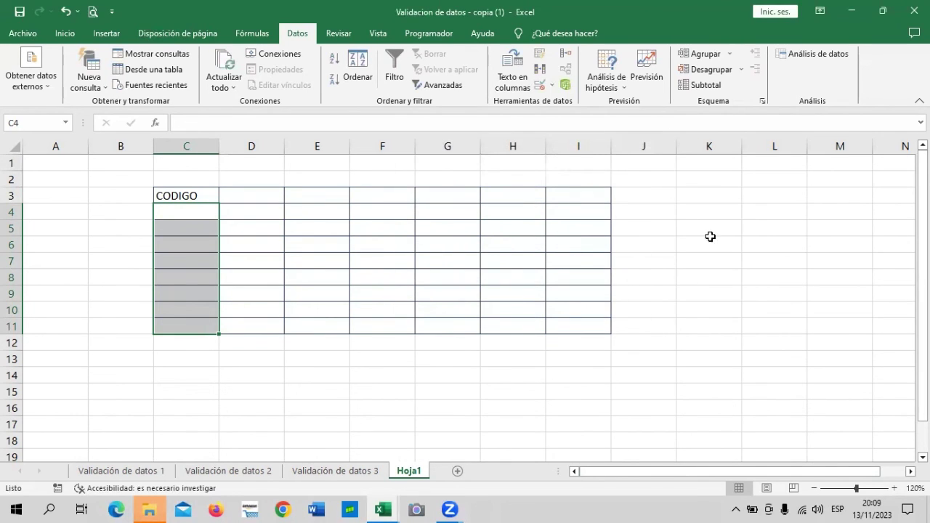
# Step: Test the rule by entering 123 in C4 and cancel the rejection
pyautogui.click(708, 233)
pyautogui.click(187, 207)
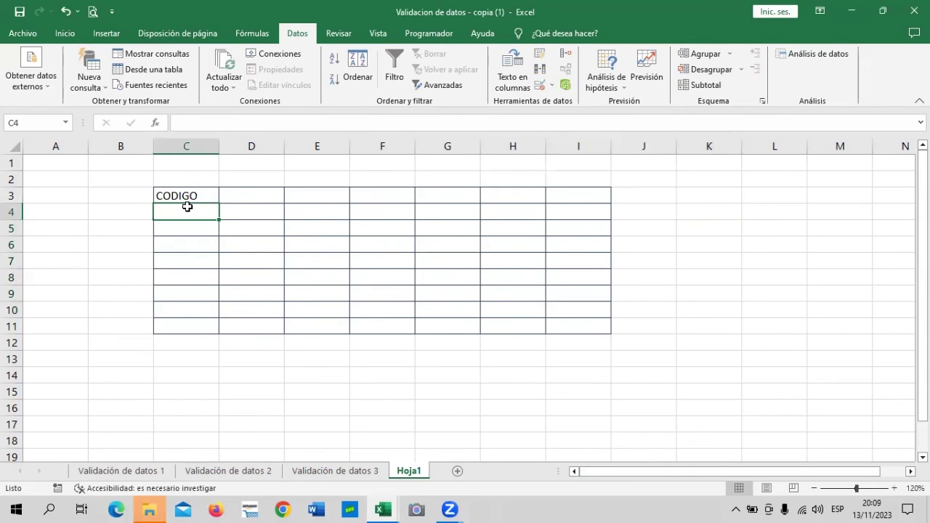
pyautogui.write('123')
pyautogui.press('Return')
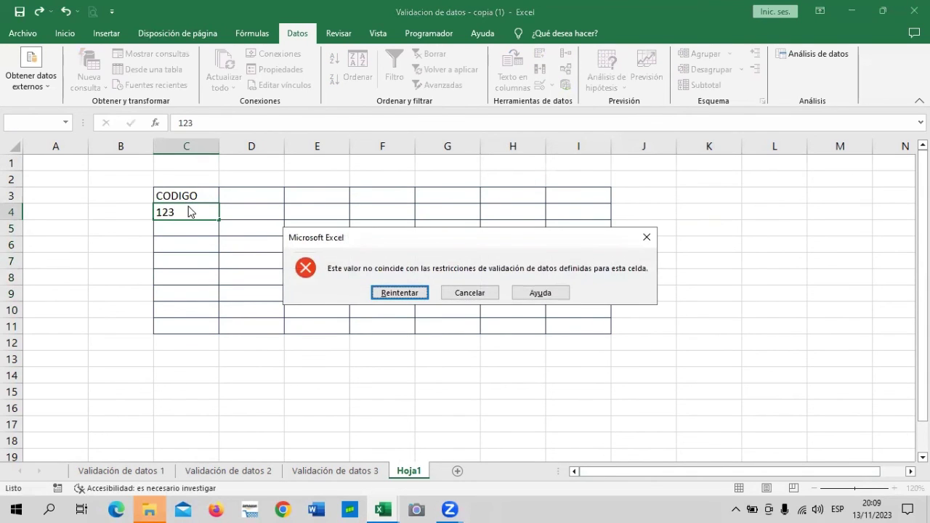
pyautogui.click(469, 293)
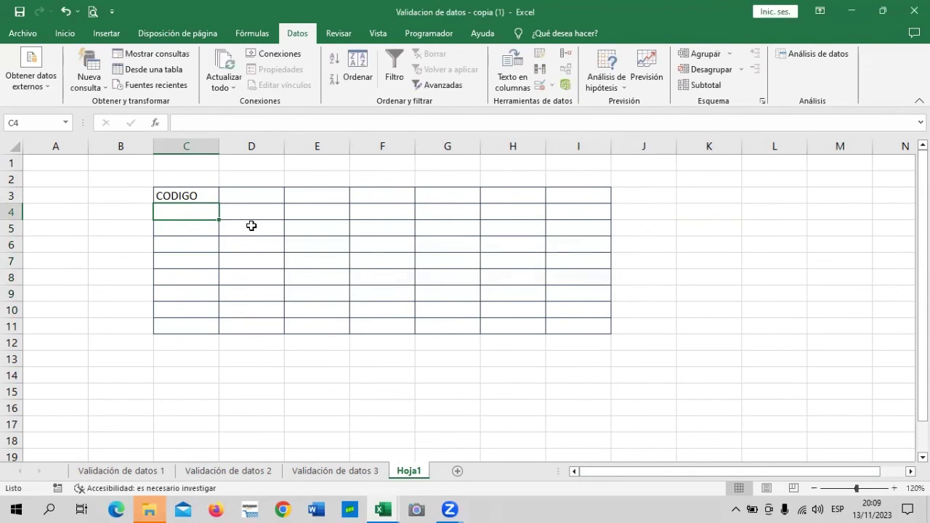
# Step: Enter the code FRU_001 in cell C4
pyautogui.write('FRU')
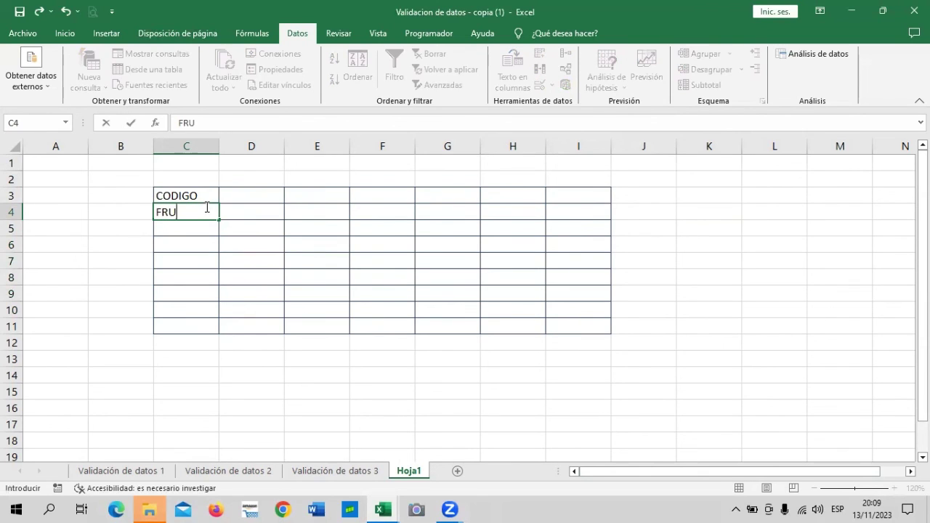
pyautogui.write('_')
pyautogui.press('Return')
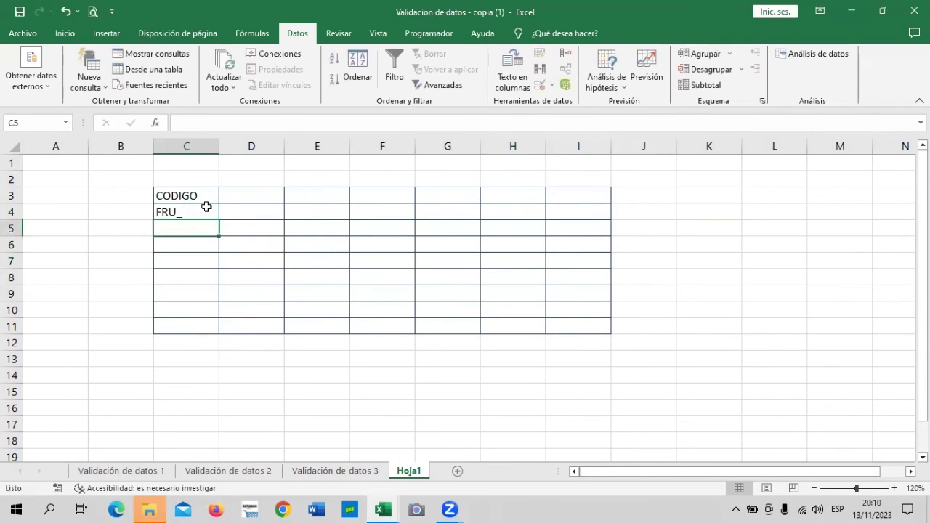
pyautogui.click(206, 208)
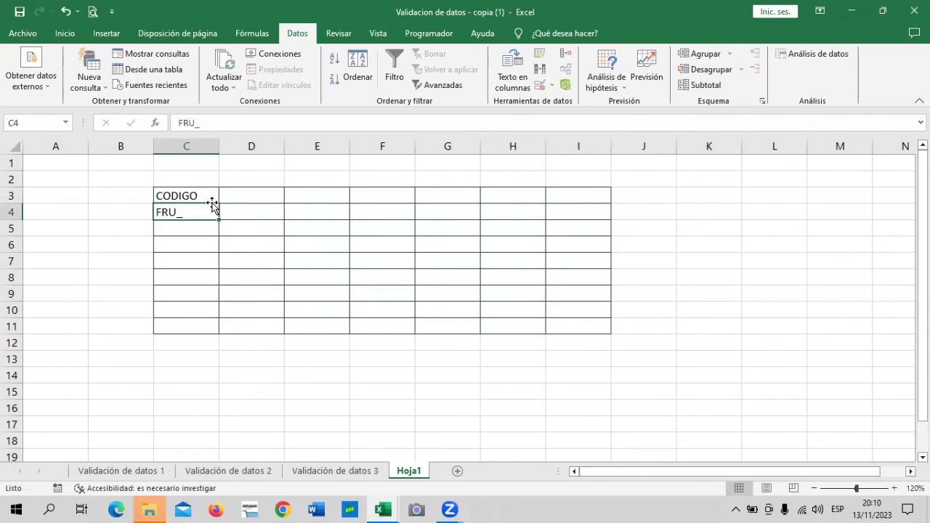
pyautogui.click(257, 121)
pyautogui.write('00')
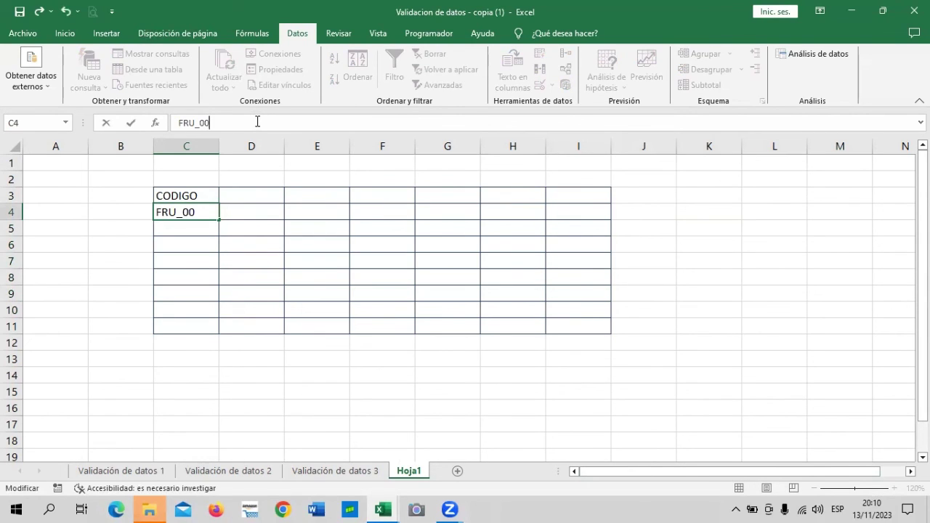
pyautogui.write('1')
pyautogui.press('Return')
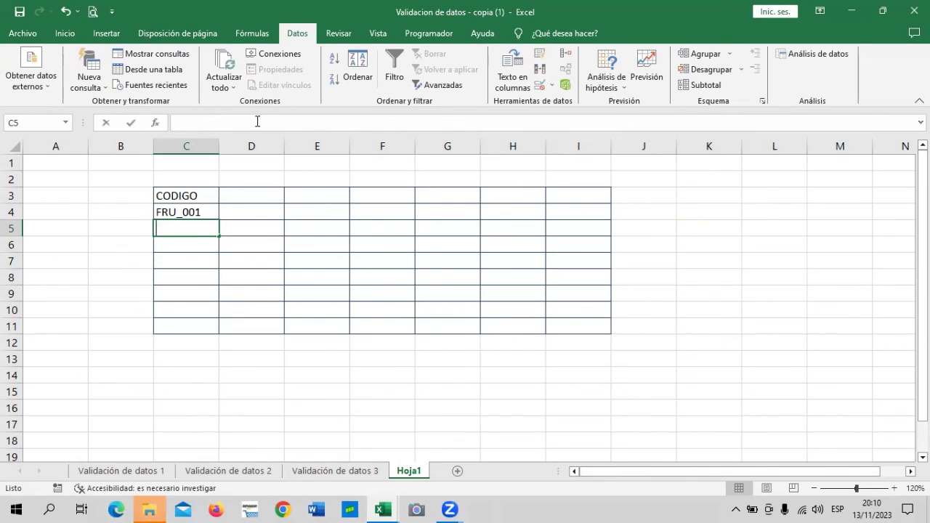
# Step: Enter FRU_002 in C5, then try FU_003 in C6 and cancel the rejection
pyautogui.write('FRU_001')
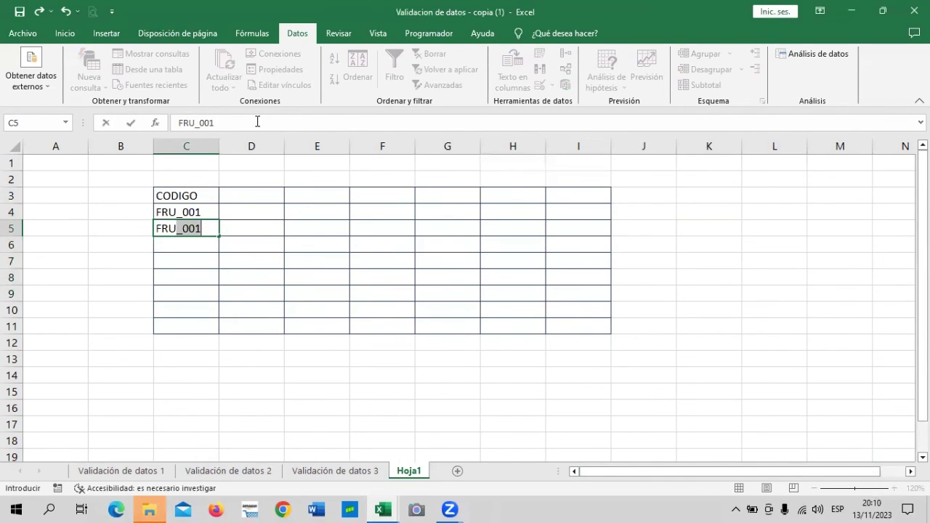
pyautogui.write('_002')
pyautogui.press('Return')
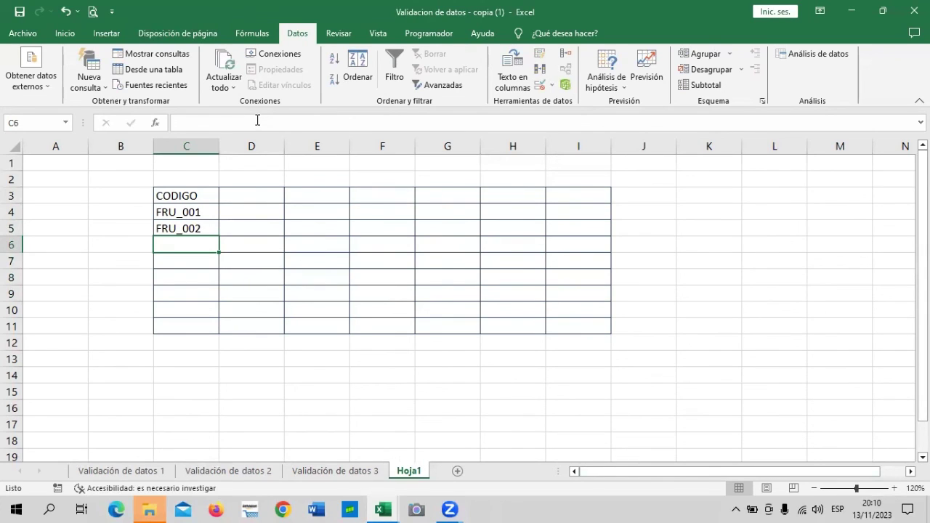
pyautogui.click(184, 225)
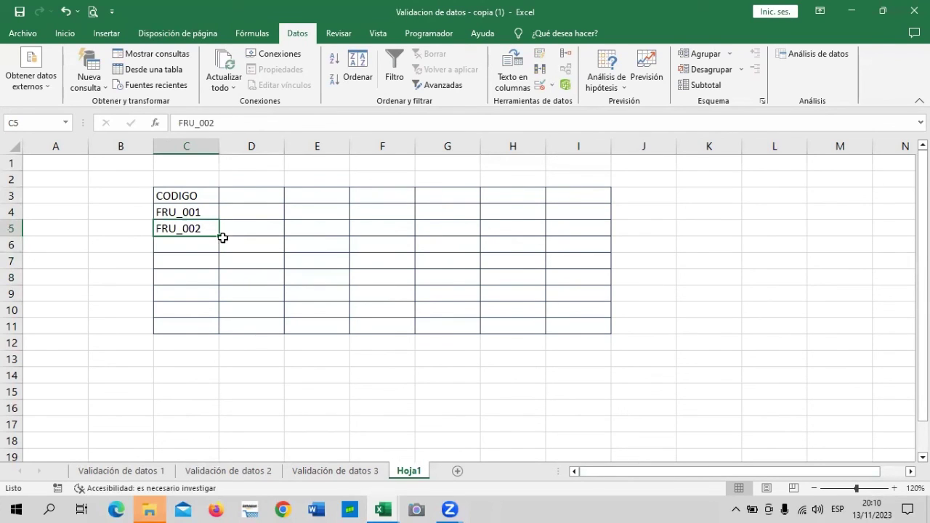
pyautogui.click(184, 246)
pyautogui.write('F')
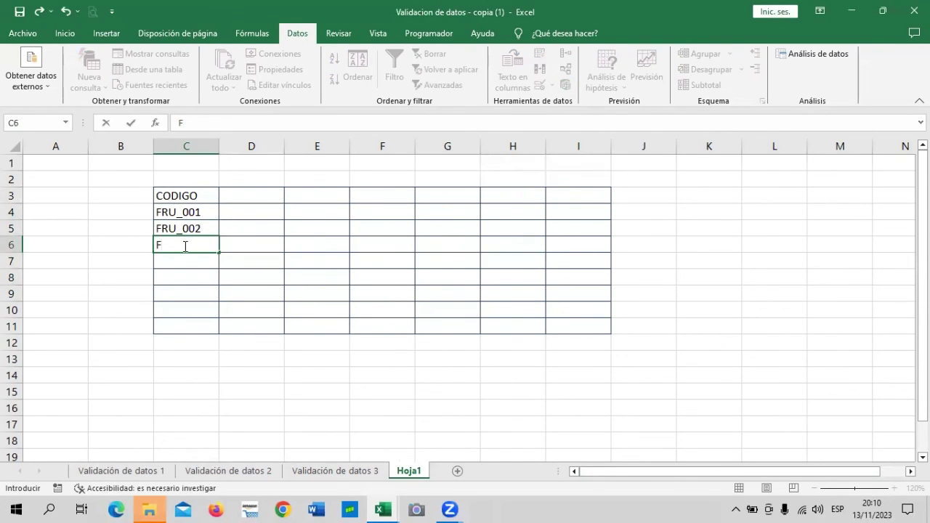
pyautogui.write('U')
pyautogui.write('_')
pyautogui.write('003')
pyautogui.press('Return')
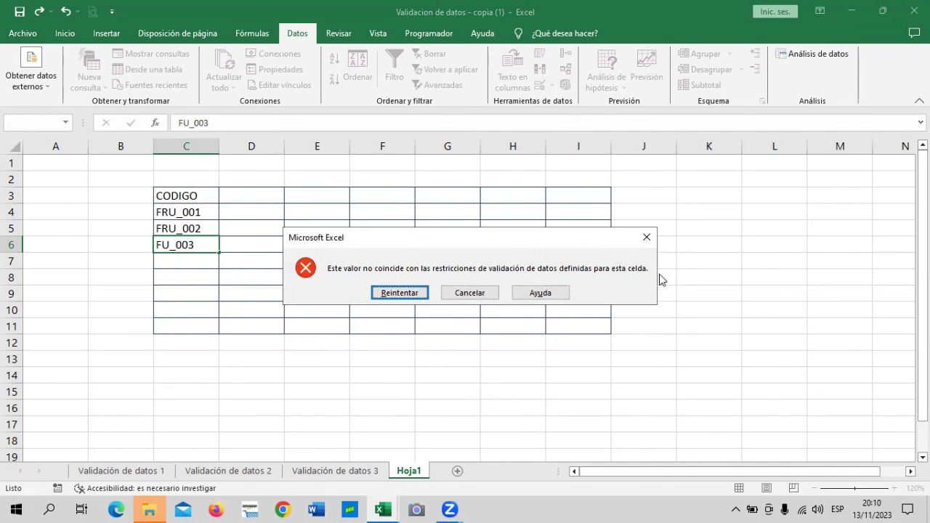
pyautogui.click(470, 295)
# Step: Select C4:C11, reopen data validation, and copy the =IGUAL(IZQUIERDA(C4;4);"FRU_") formula
pyautogui.click(625, 262)
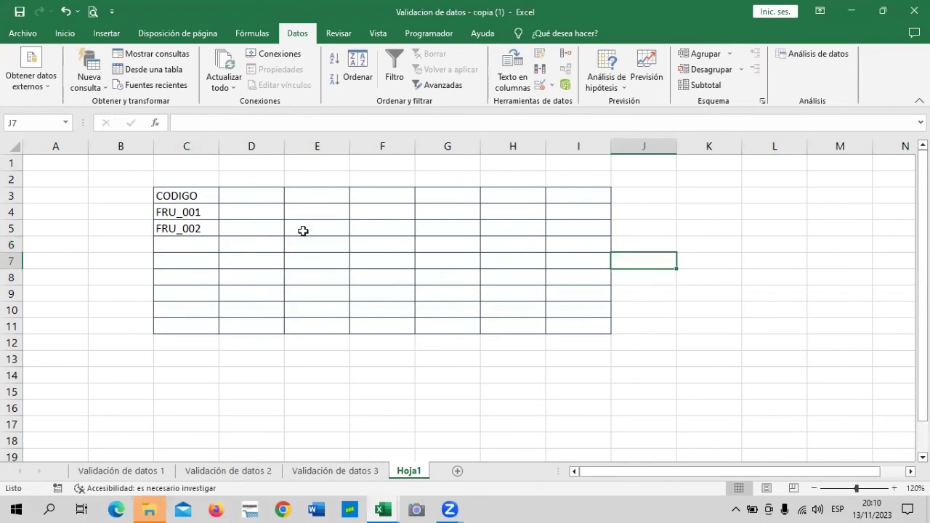
pyautogui.moveTo(186, 209); pyautogui.dragTo(182, 327)
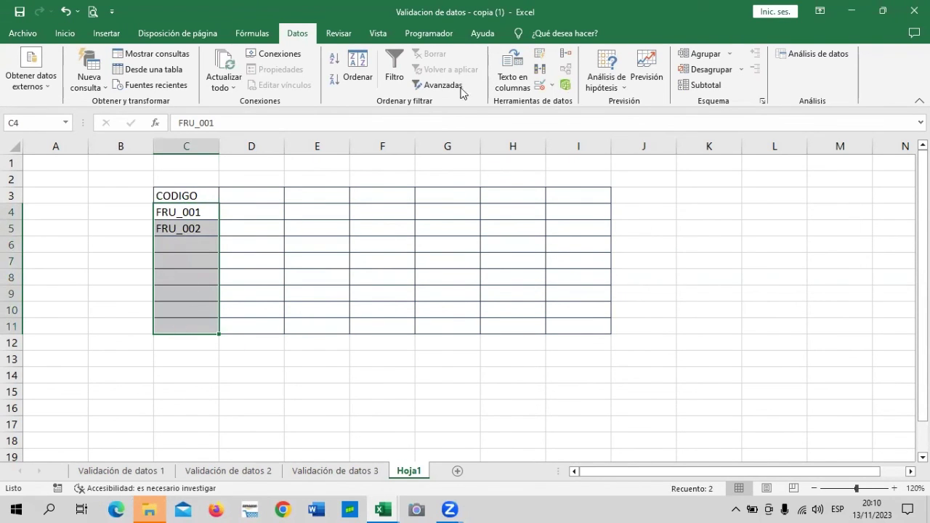
pyautogui.click(540, 85)
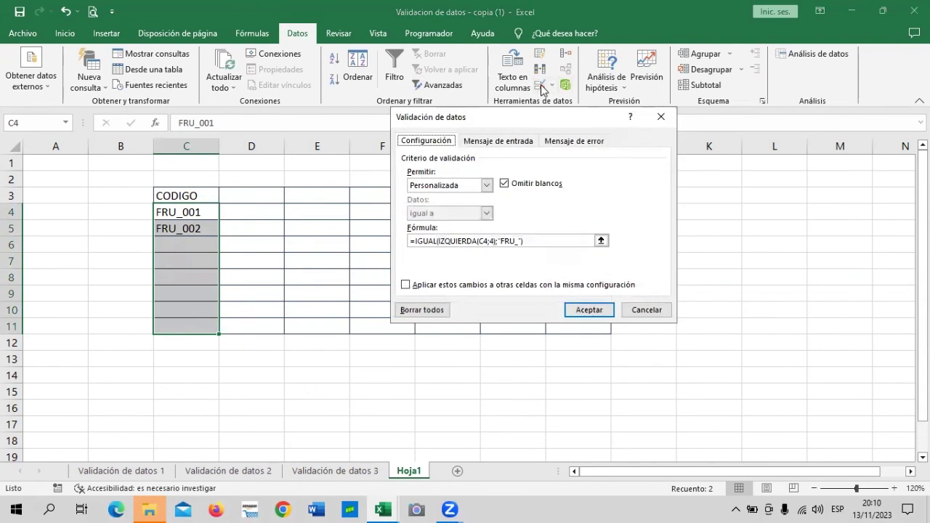
pyautogui.moveTo(531, 240); pyautogui.dragTo(408, 241)
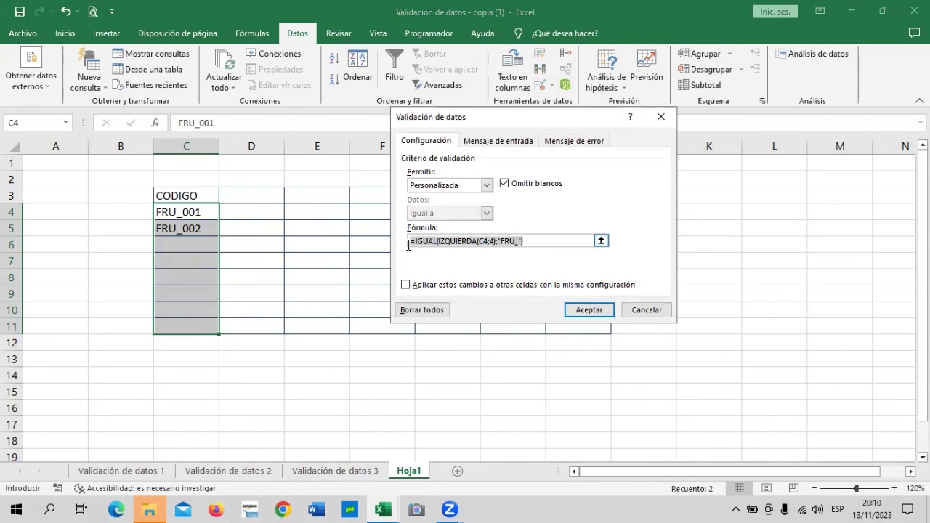
pyautogui.rightClick(488, 247)
pyautogui.click(471, 268)
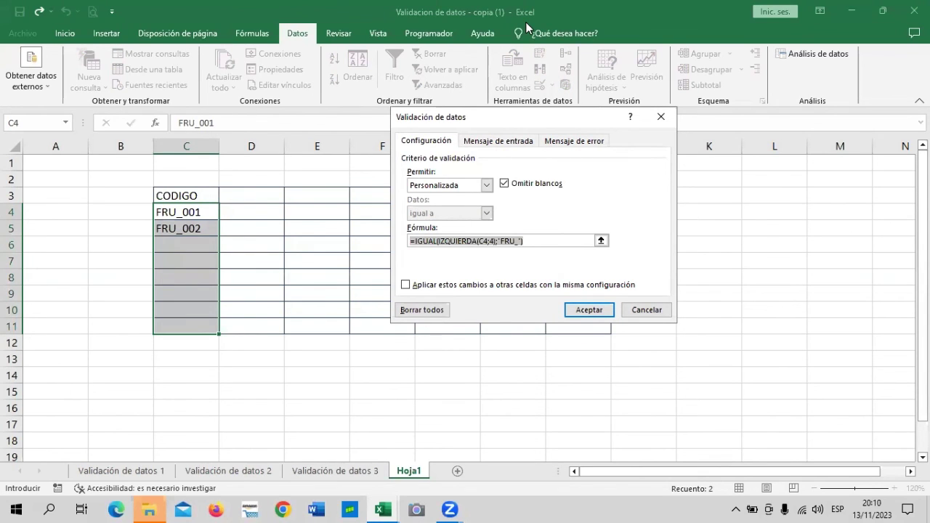
pyautogui.hotkey('alt', 'Tab')
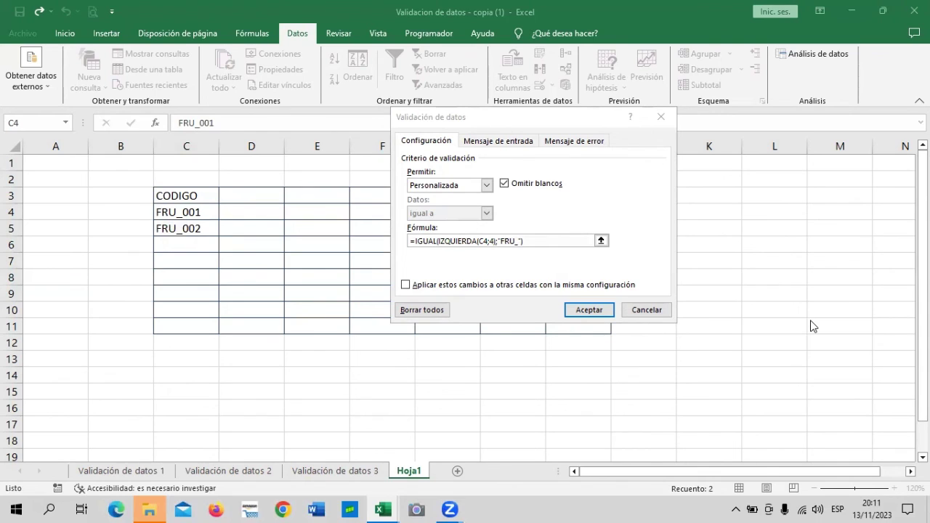
# Step: Apply the rule and fill the code series from FRU_002 down to FRU_012 in C15
pyautogui.click(594, 311)
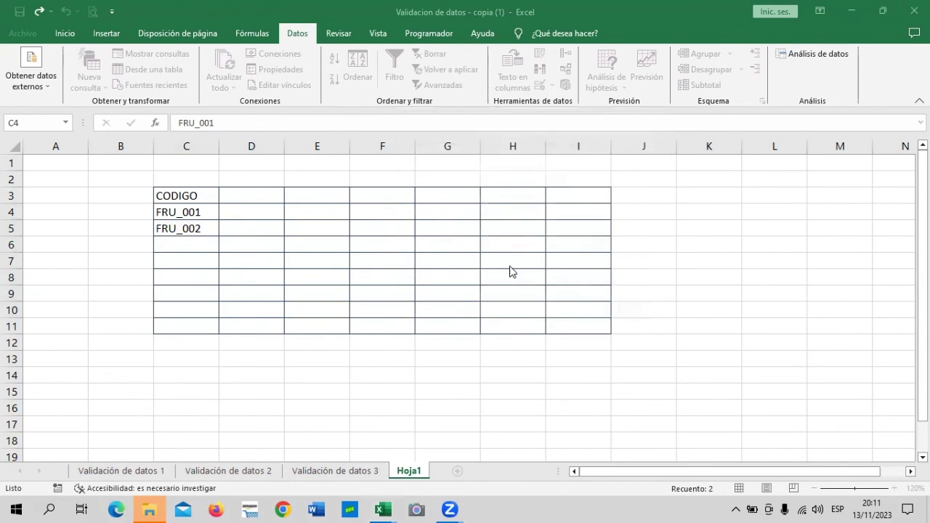
pyautogui.click(225, 231)
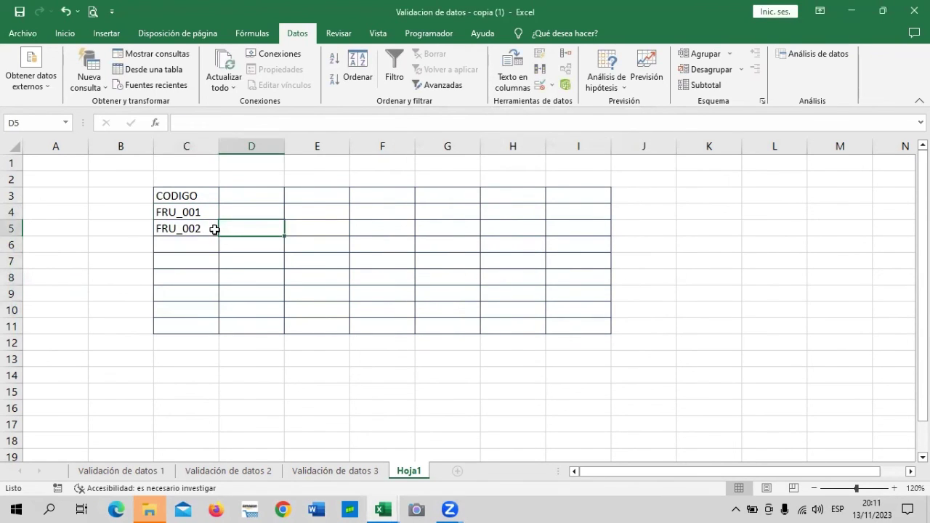
pyautogui.click(214, 229)
pyautogui.moveTo(219, 236); pyautogui.dragTo(218, 330)
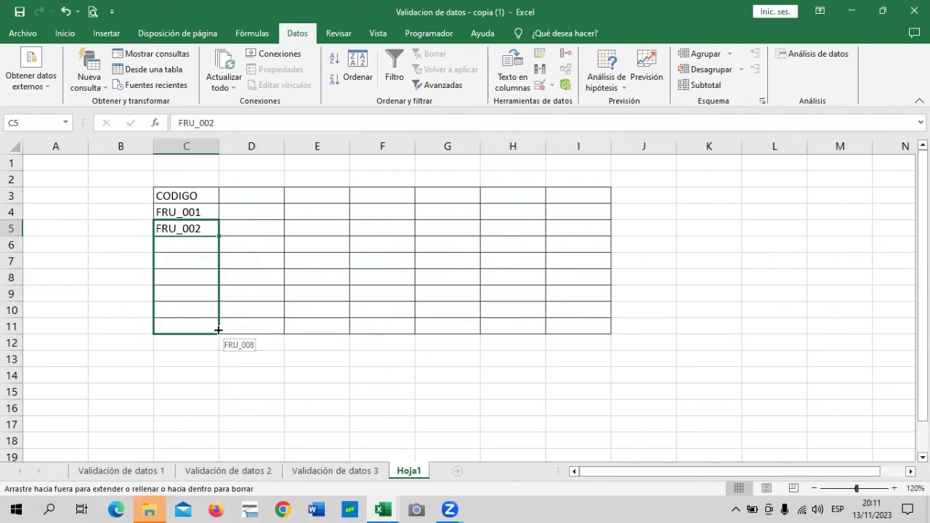
pyautogui.click(314, 317)
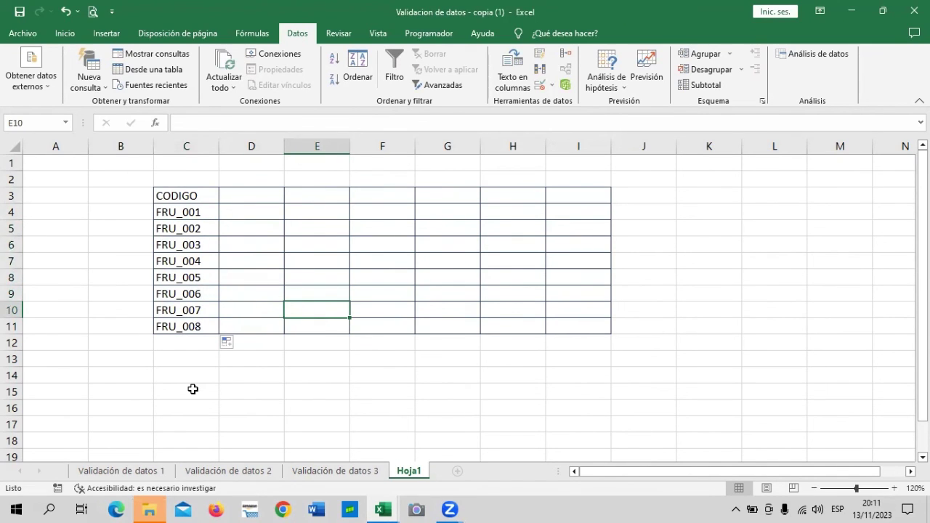
pyautogui.click(183, 329)
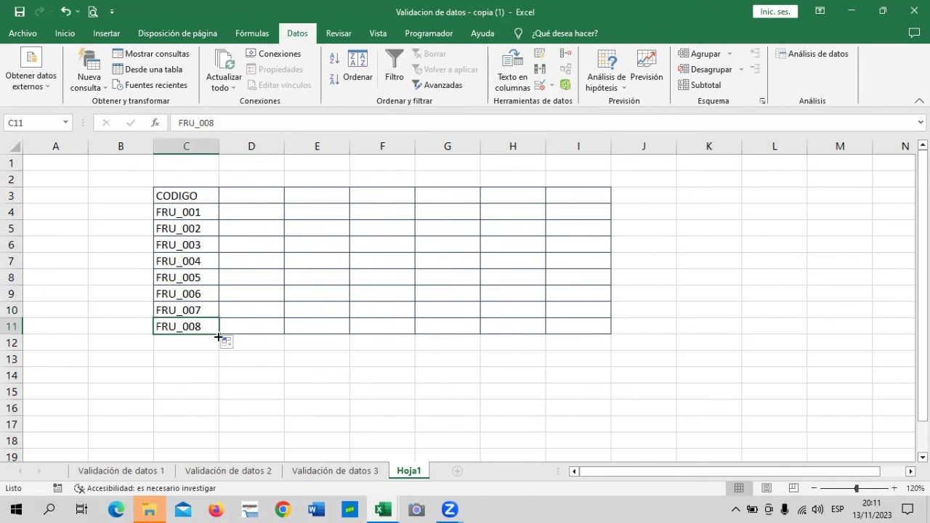
pyautogui.moveTo(219, 335); pyautogui.dragTo(220, 393)
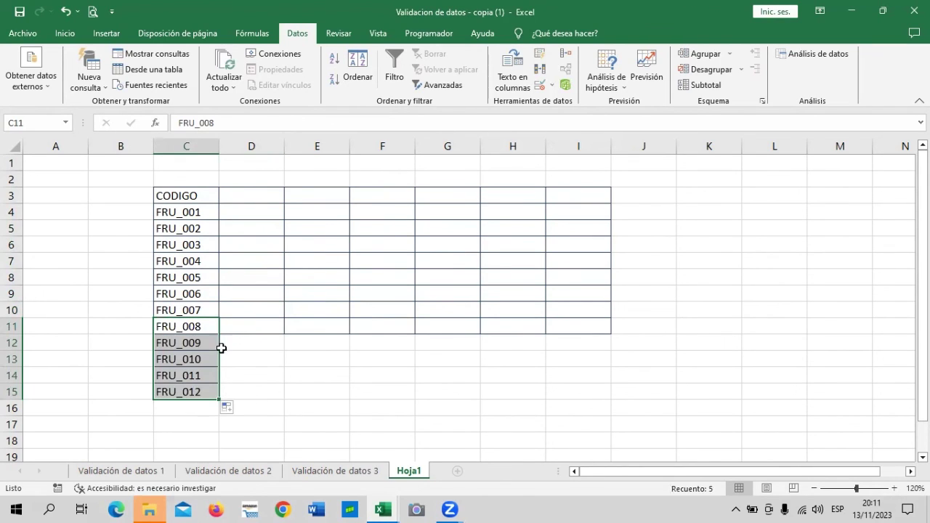
pyautogui.click(286, 390)
# Step: Edit C15 to FR_012, cancel the validation error, then reselect FRU_001 in C4
pyautogui.click(168, 390)
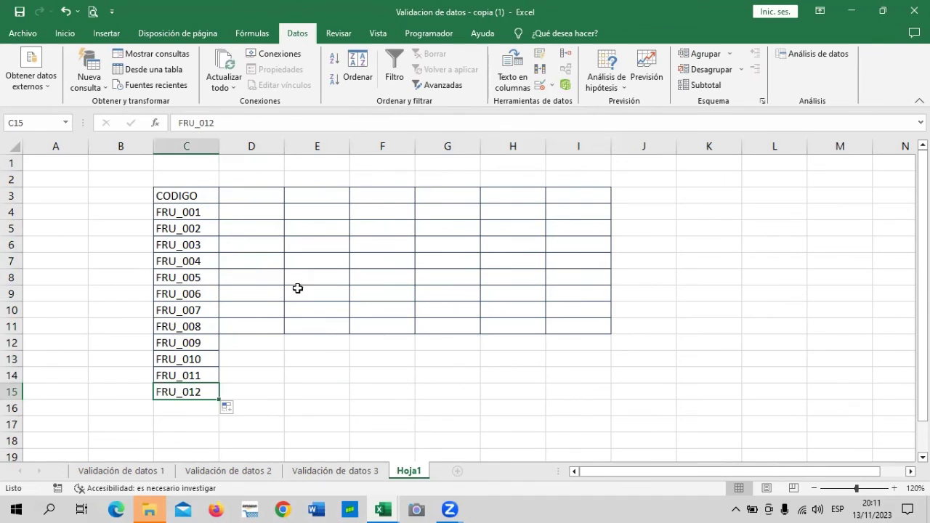
pyautogui.click(197, 122)
pyautogui.press('BackSpace')
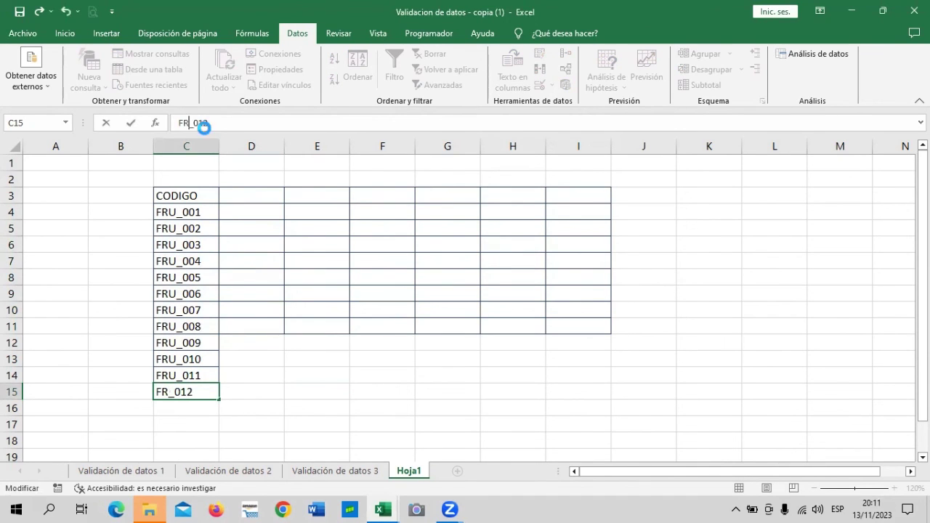
pyautogui.press('Return')
pyautogui.click(411, 293)
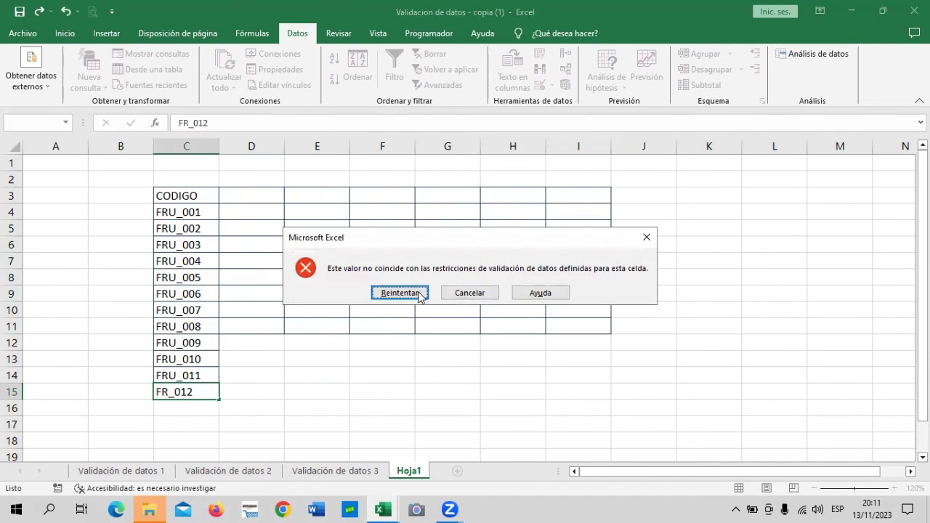
pyautogui.click(174, 393)
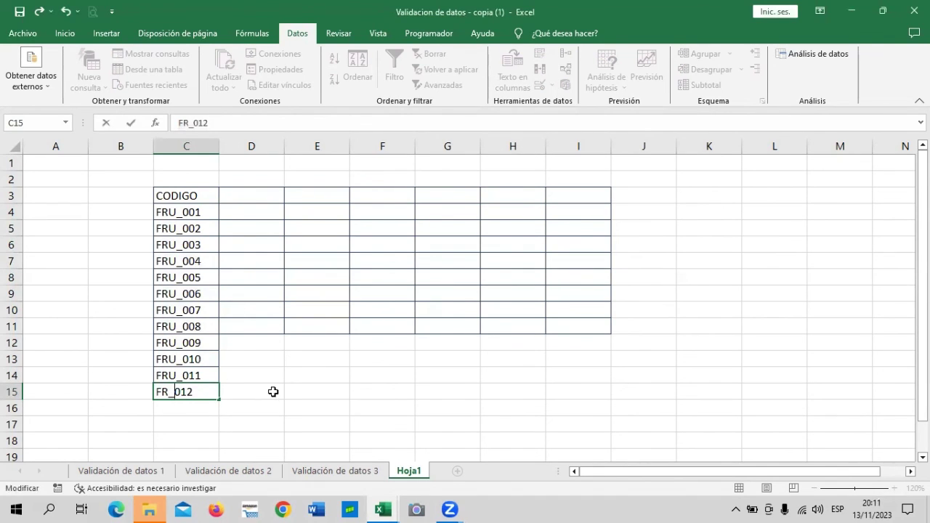
pyautogui.click(282, 396)
pyautogui.click(469, 294)
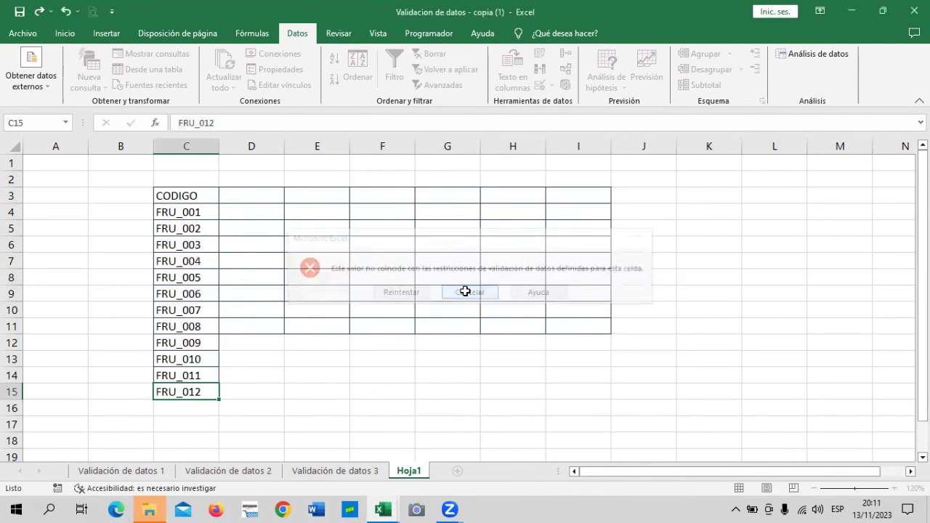
pyautogui.click(381, 372)
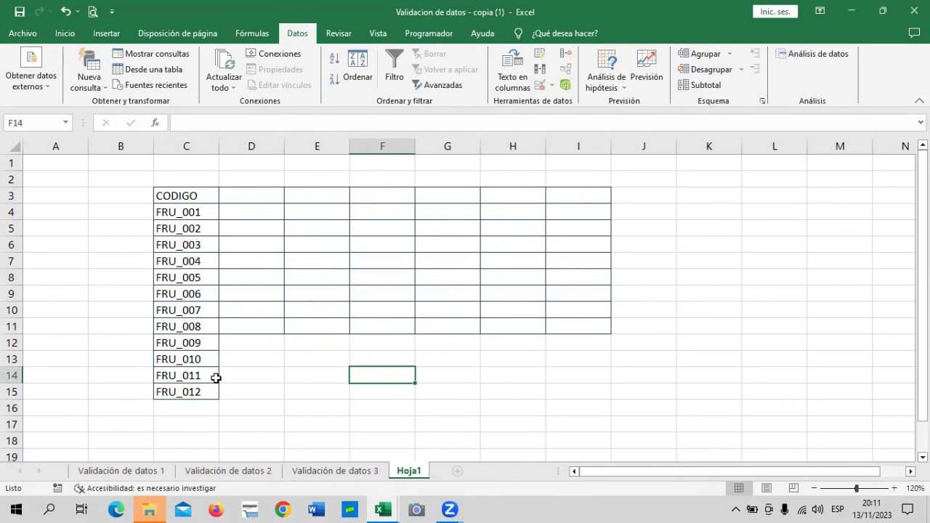
pyautogui.click(270, 369)
pyautogui.click(185, 211)
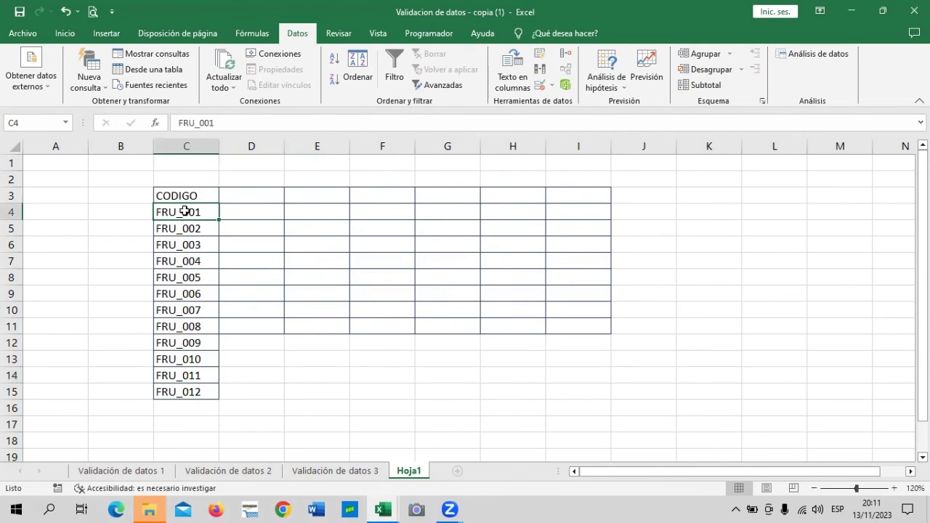